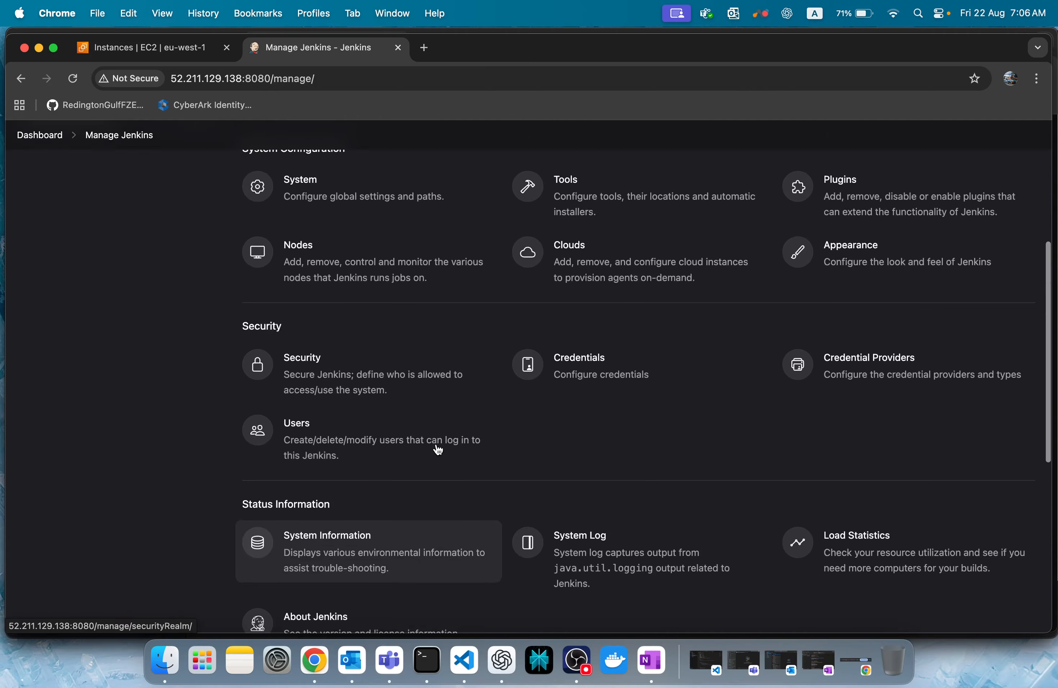
scroll(437, 446, "up", 2)
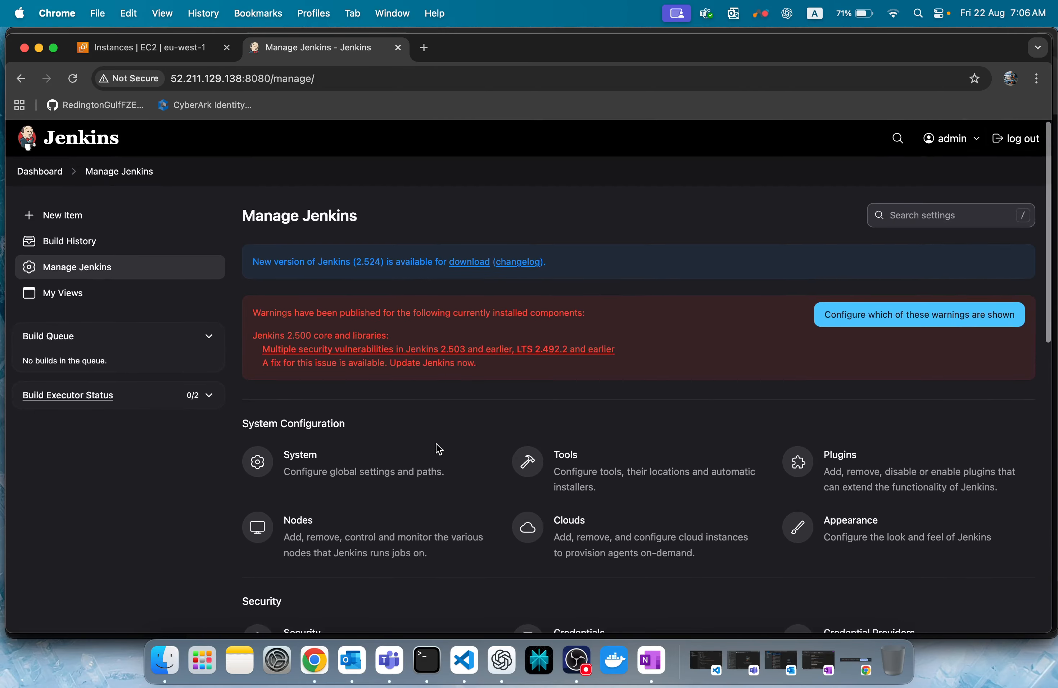
Browse the Manage Jenkins page and look at System Information.
scroll(436, 446, "down", 5)
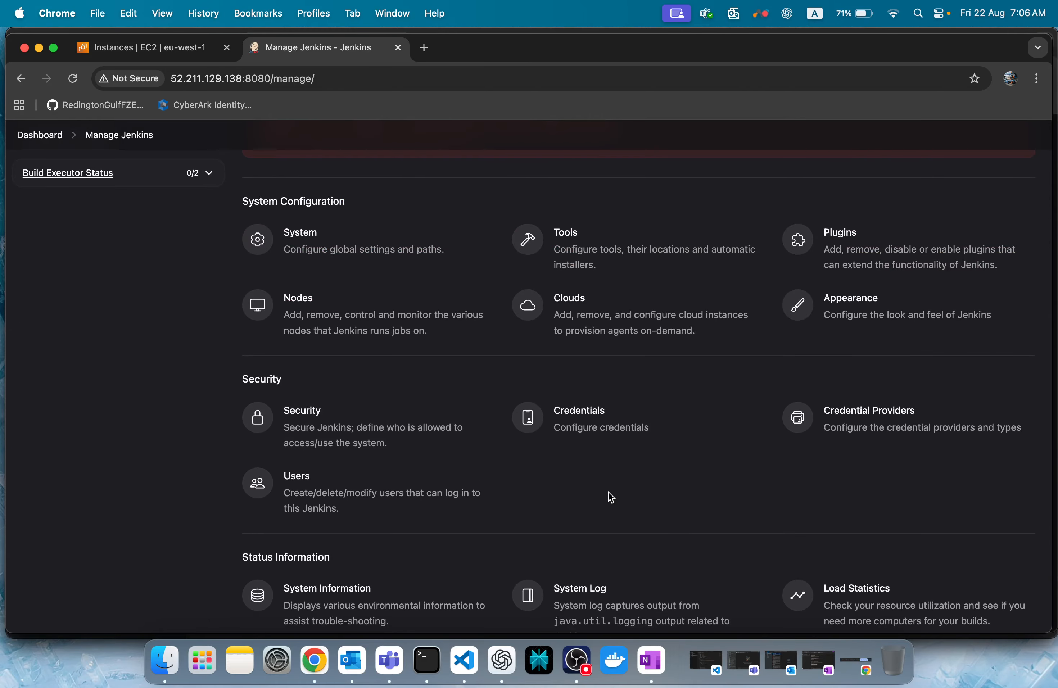
scroll(608, 494, "down", 3)
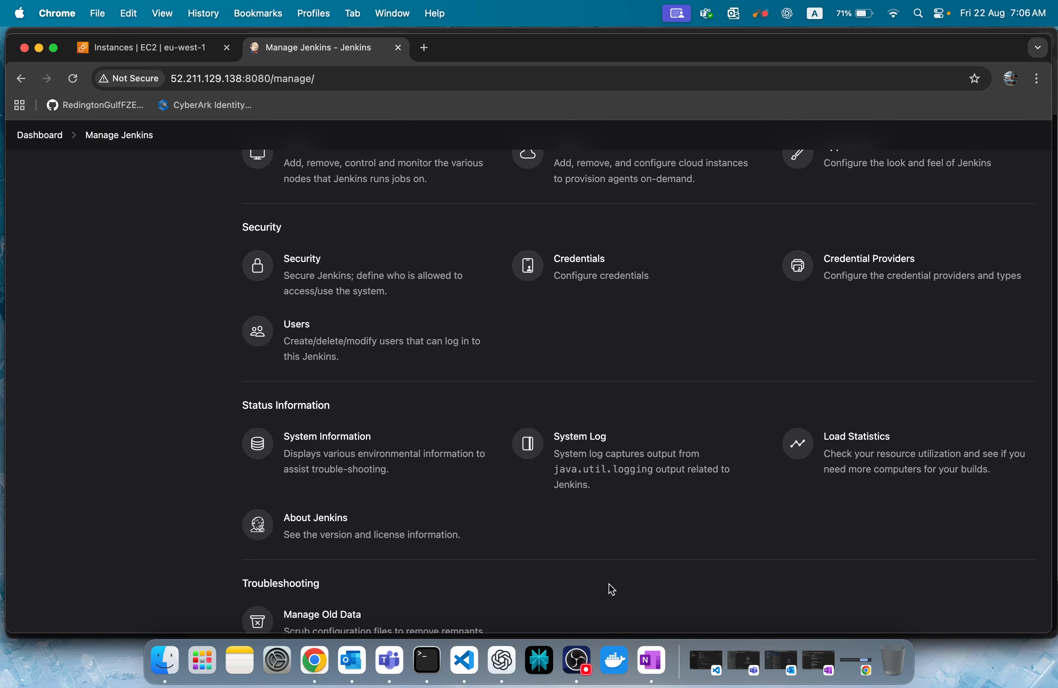
scroll(611, 590, "down", 3)
scroll(608, 516, "down", 3)
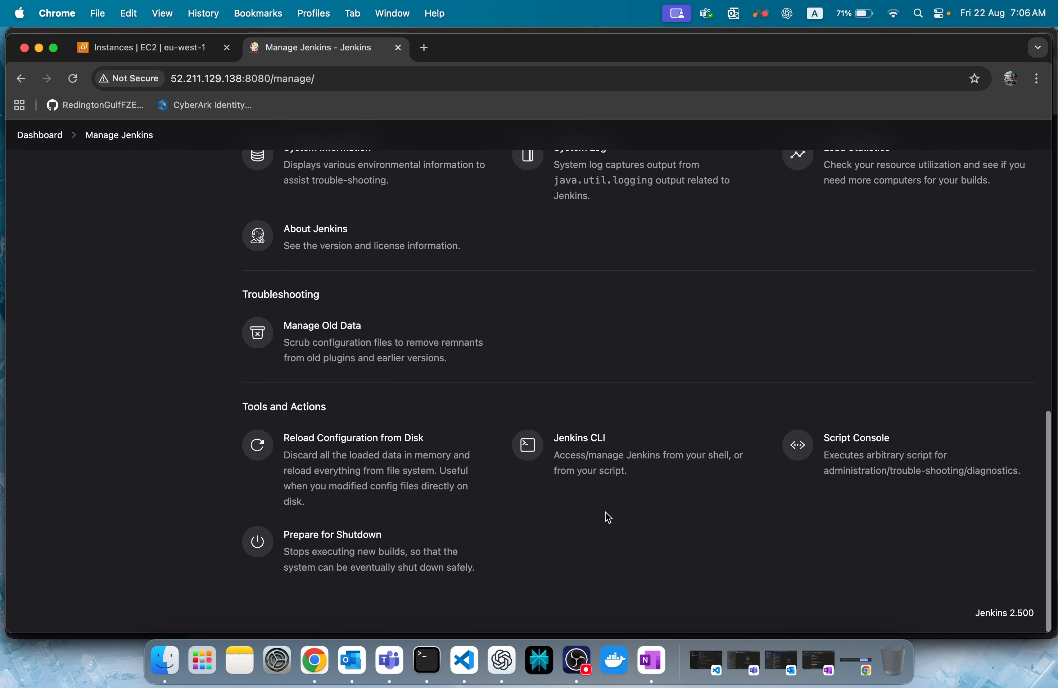
scroll(606, 514, "up", 1)
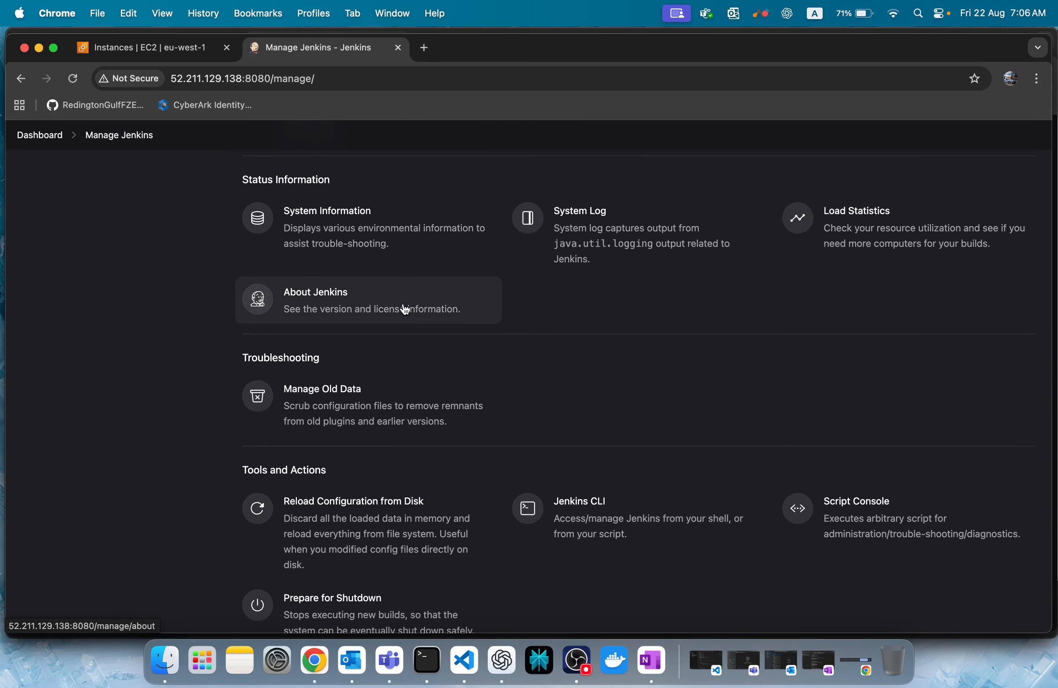
left_click(348, 251)
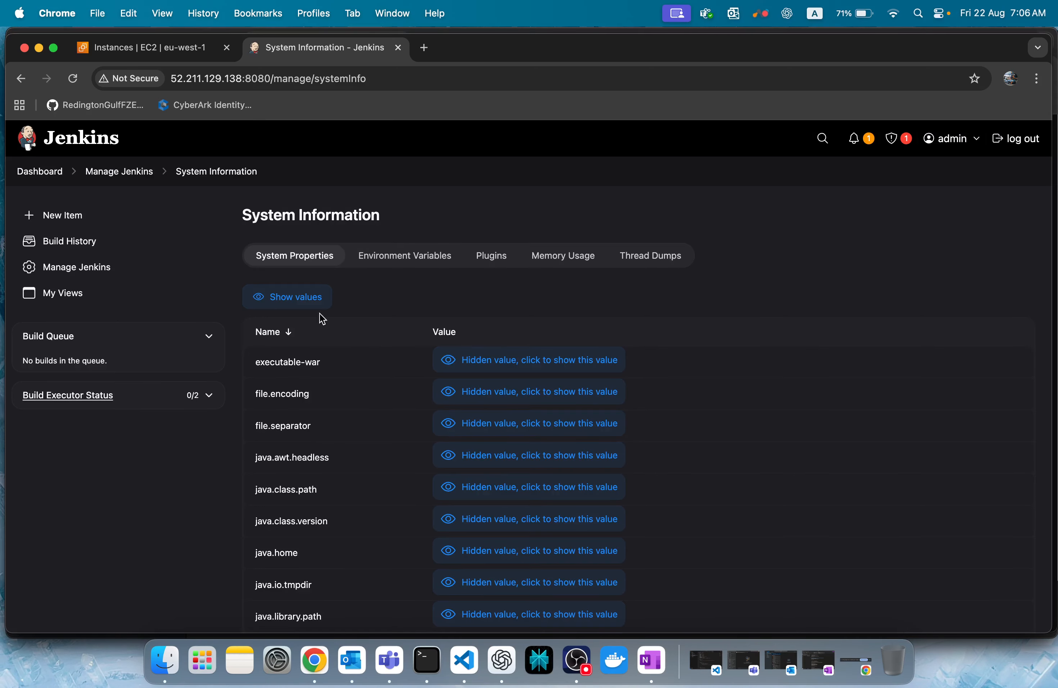
left_click(120, 172)
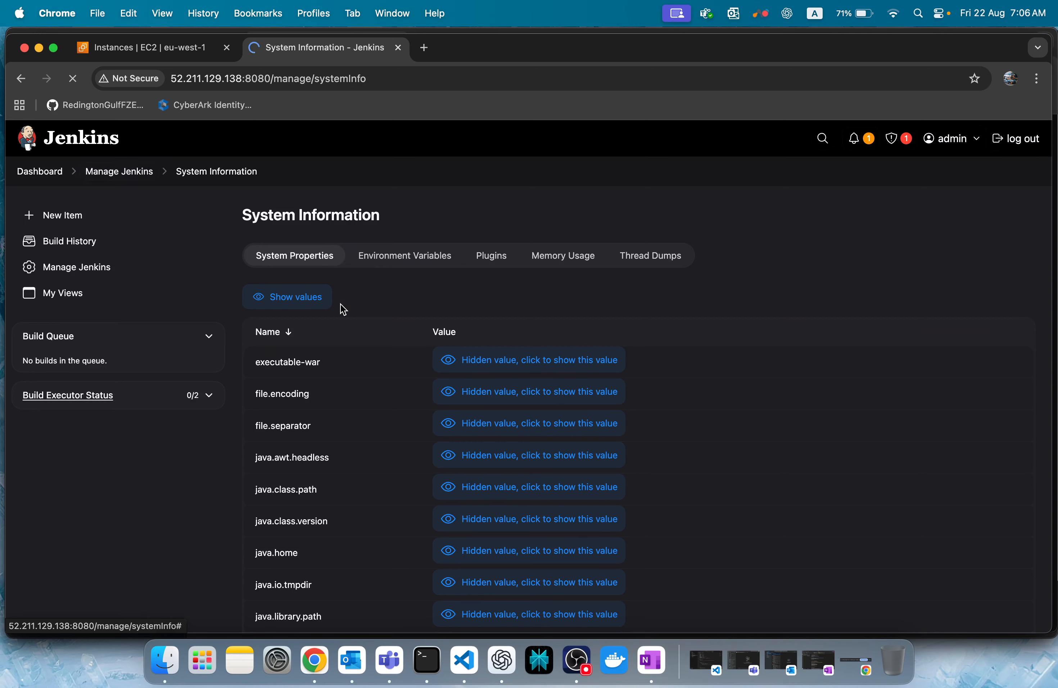
scroll(343, 308, "down", 2)
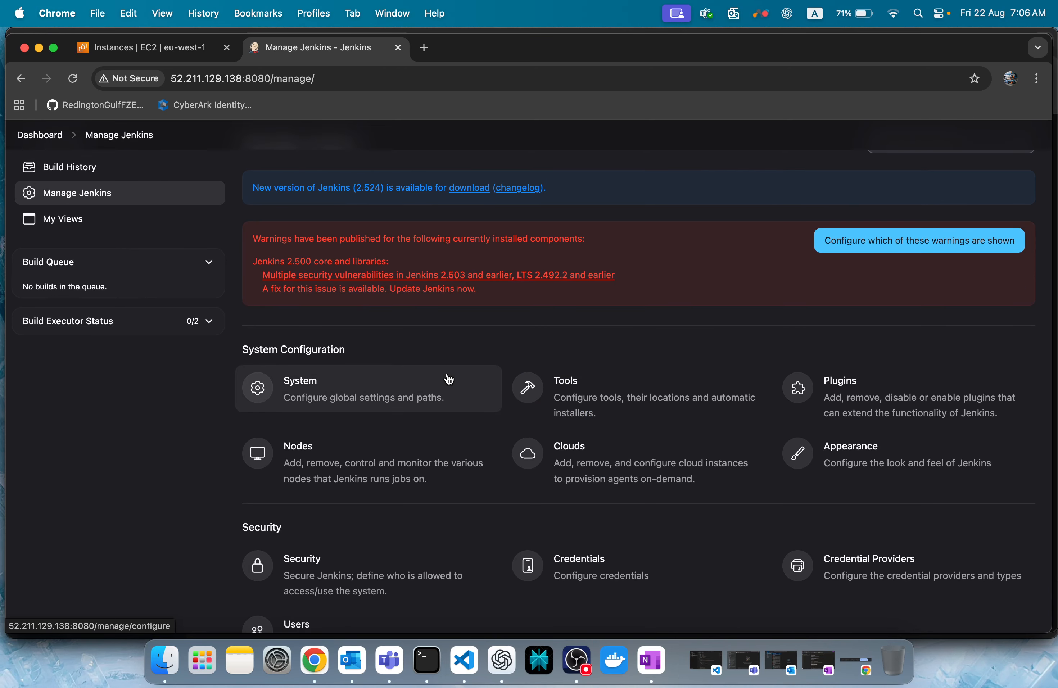
scroll(449, 379, "down", 1)
Save the Light theme under Appearance and return to the Dashboard.
left_click(836, 420)
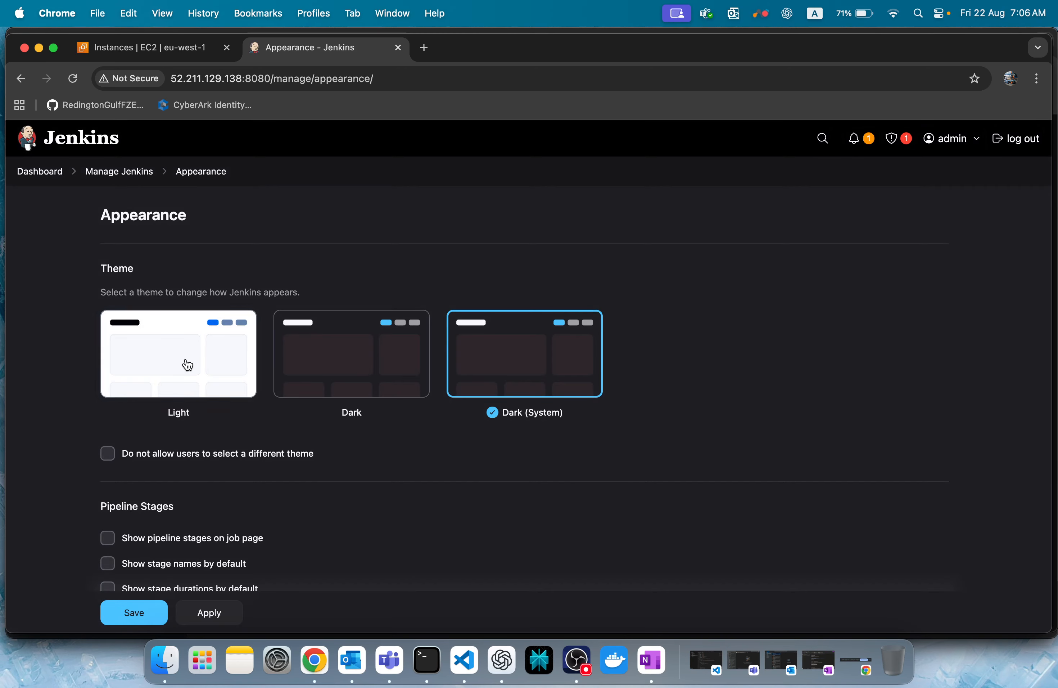
left_click(188, 366)
left_click(134, 612)
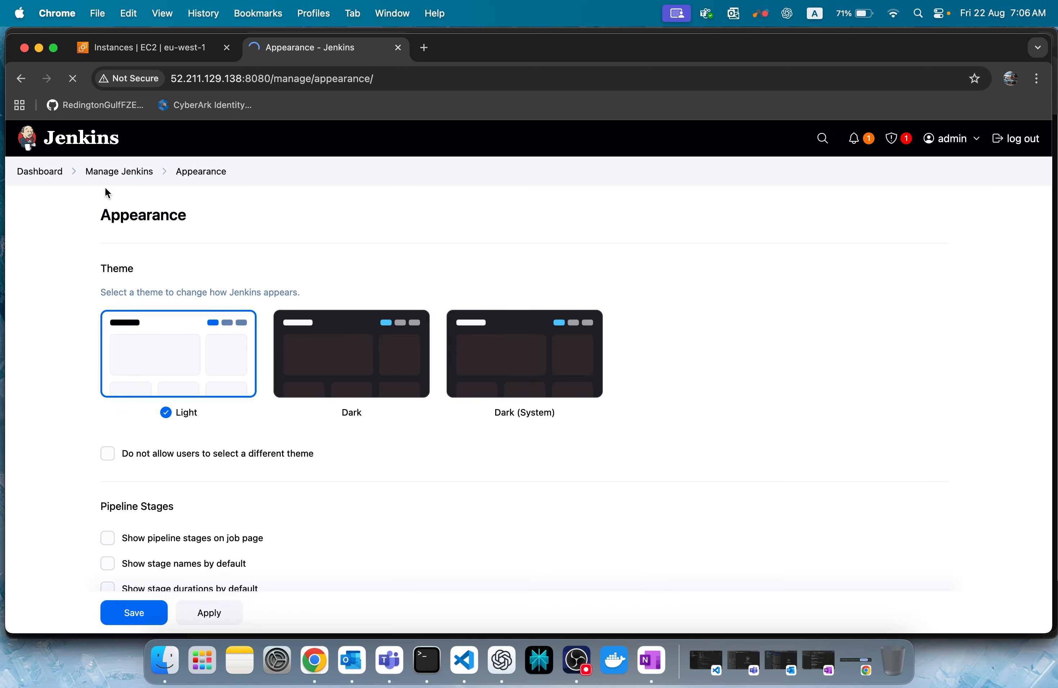
left_click(103, 175)
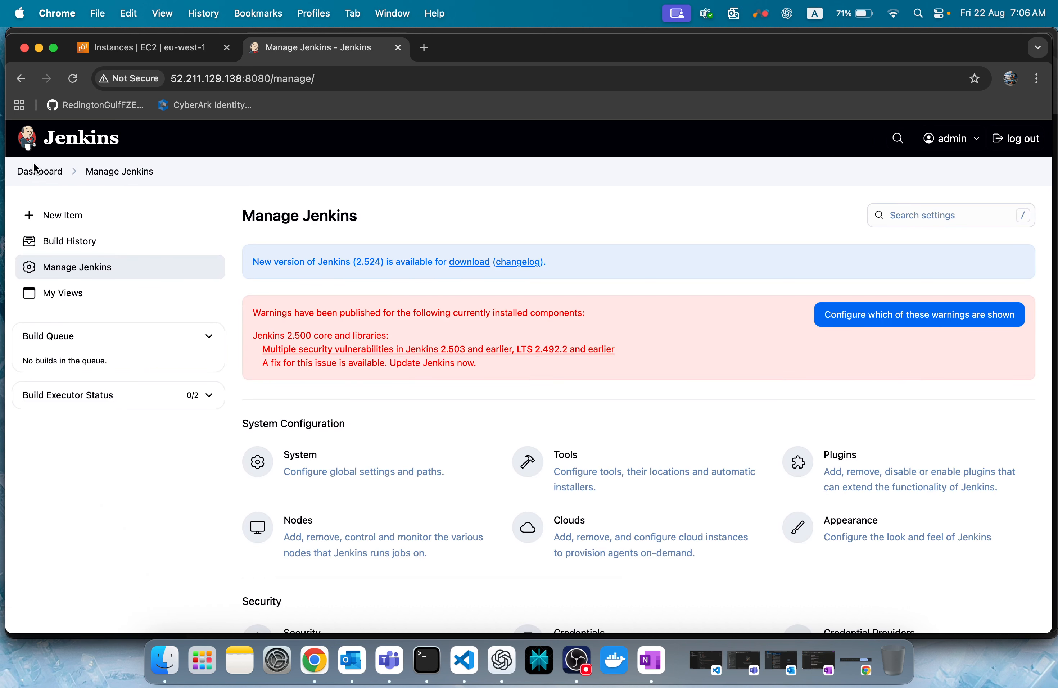
left_click(40, 172)
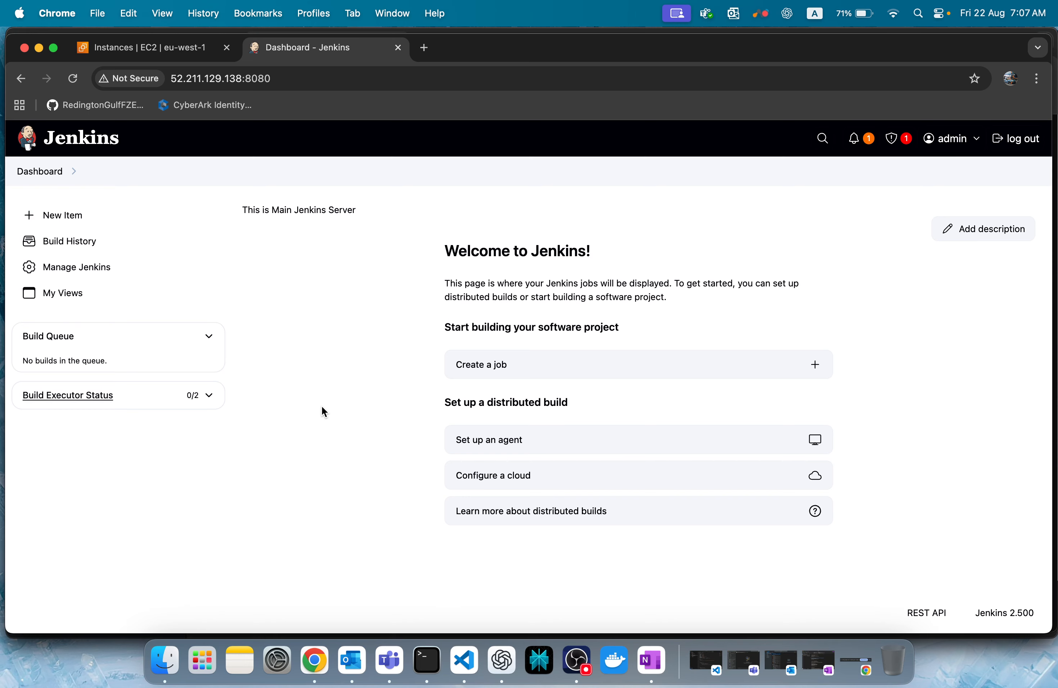
Start a new item and name it 'test'.
left_click(480, 373)
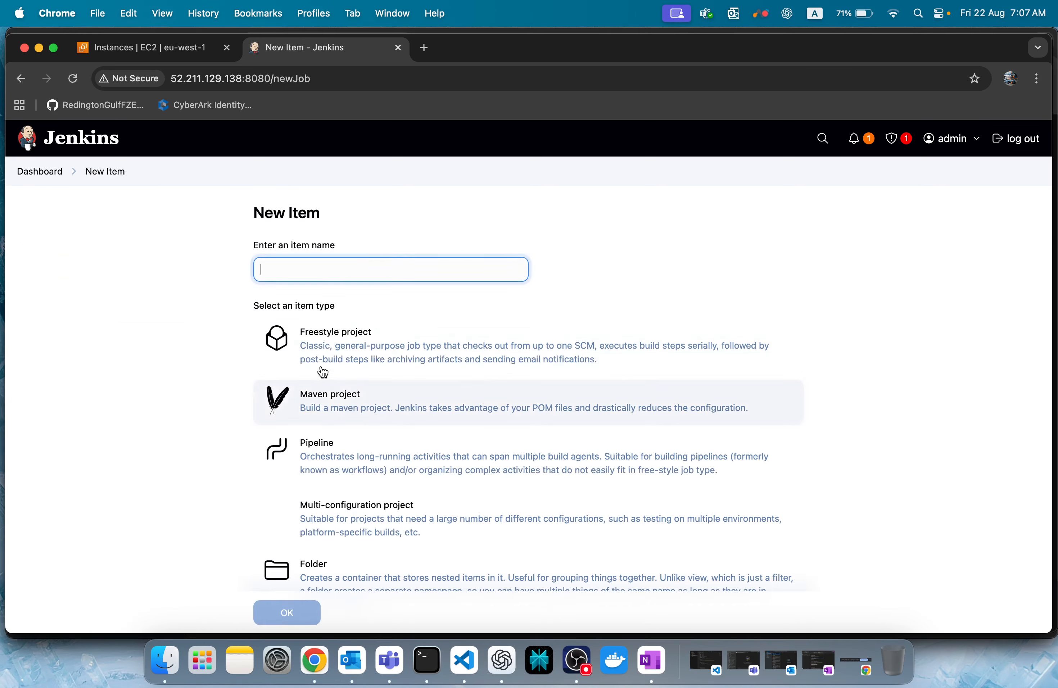
scroll(324, 367, "down", 5)
scroll(387, 178, "up", 5)
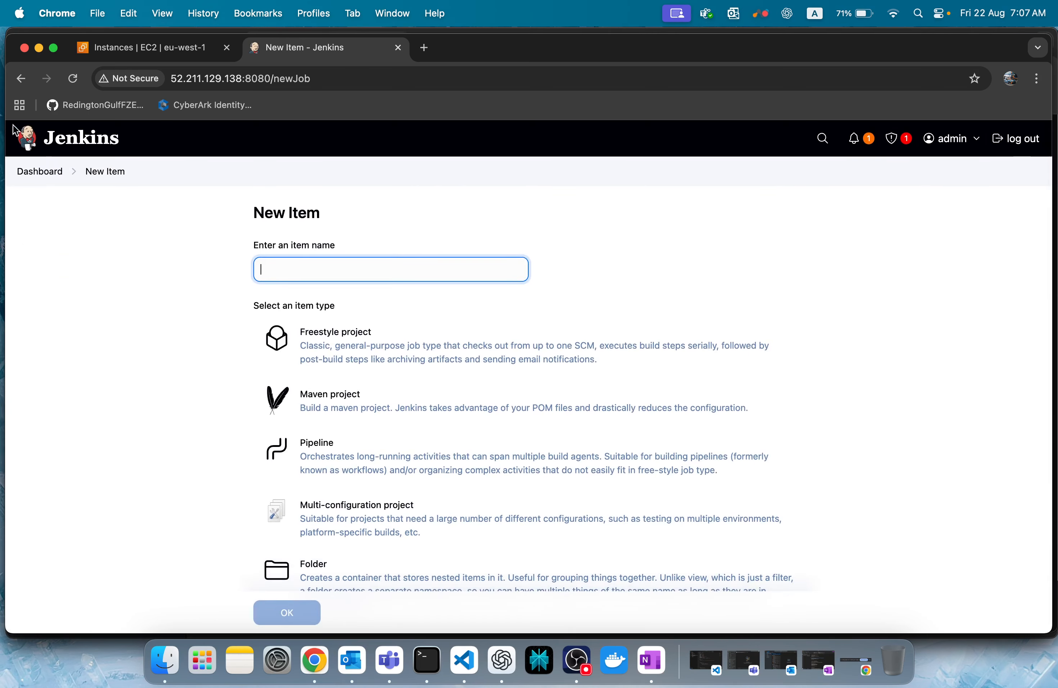
left_click(45, 170)
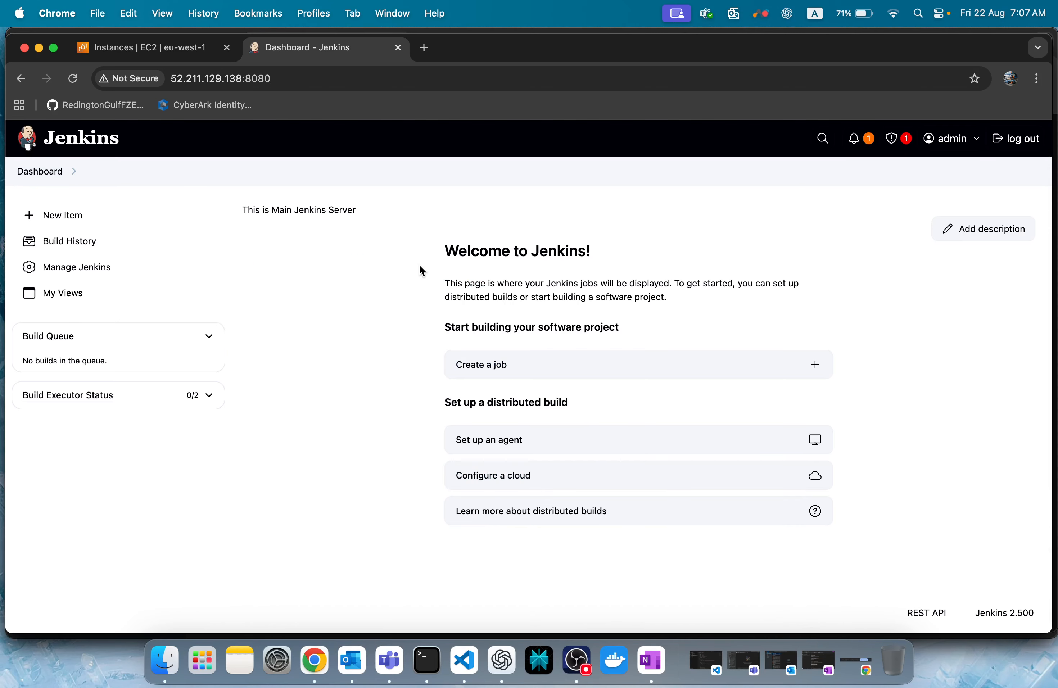
left_click(53, 214)
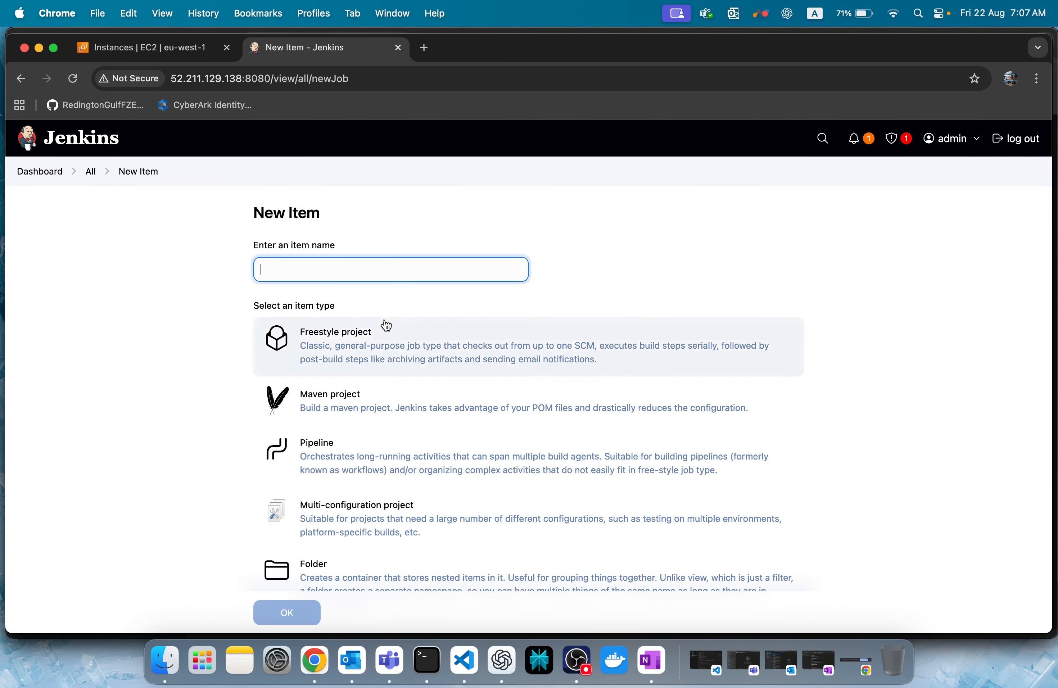
left_click(306, 266)
type("test")
left_click(173, 387)
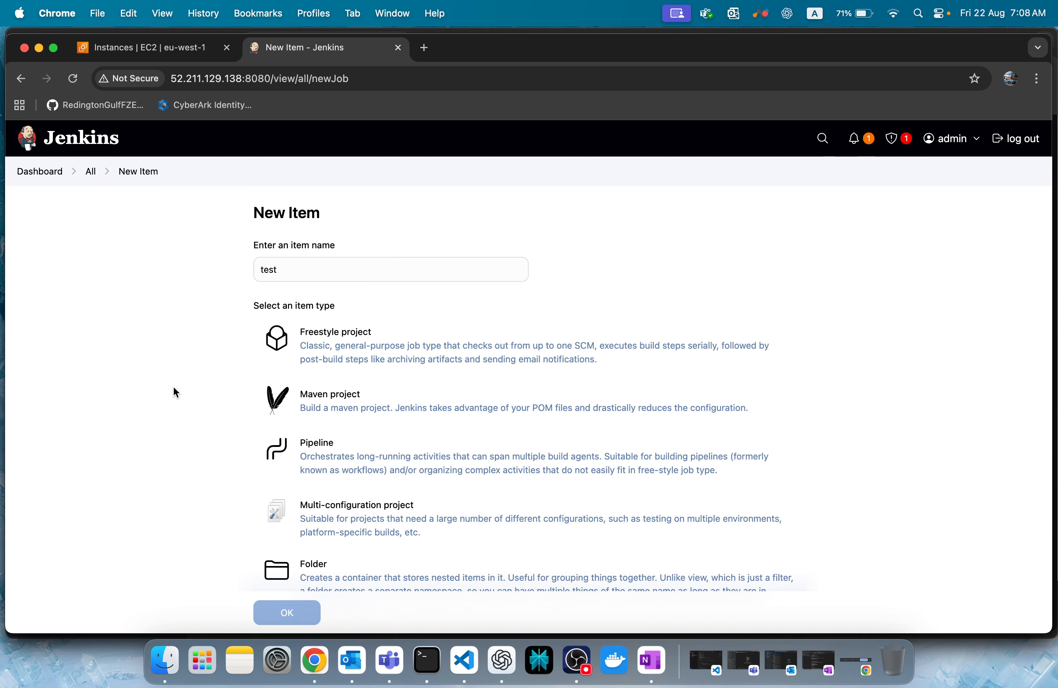
Choose Freestyle project as the item type and confirm creating the job.
scroll(172, 386, "down", 2)
triple_click(300, 243)
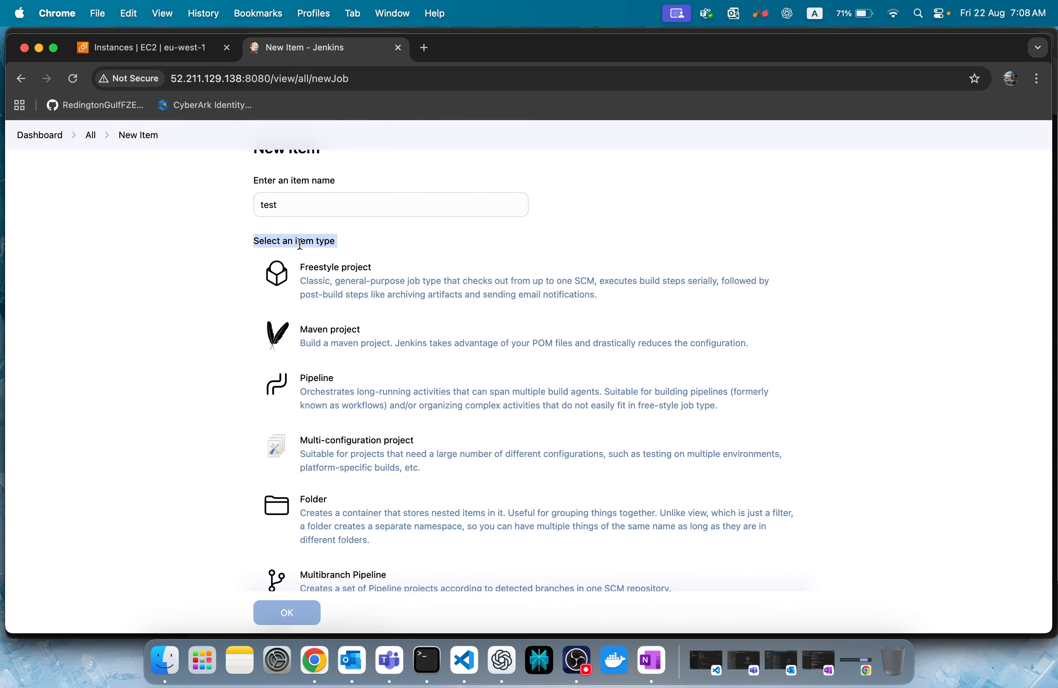
left_click(109, 348)
scroll(109, 347, "down", 4)
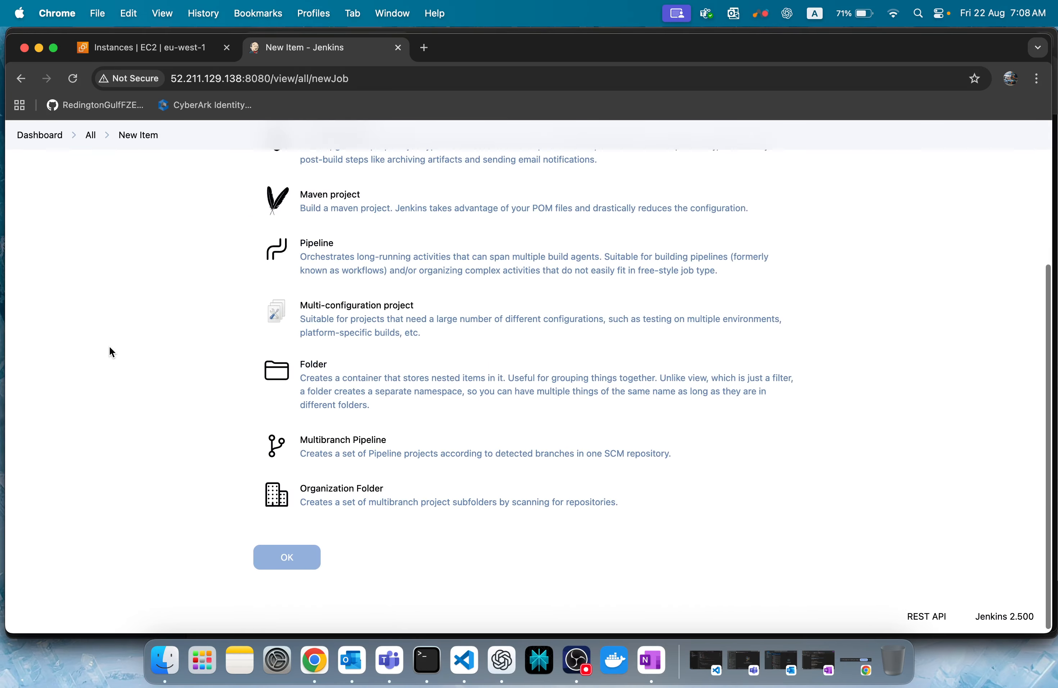
scroll(110, 348, "up", 2)
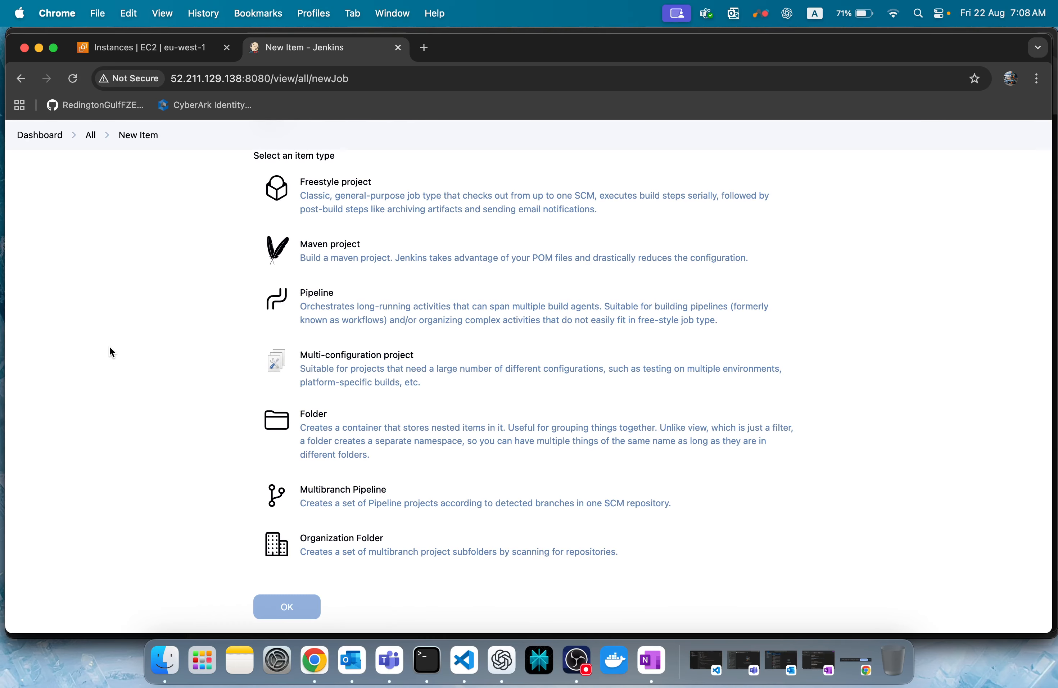
scroll(109, 346, "up", 1)
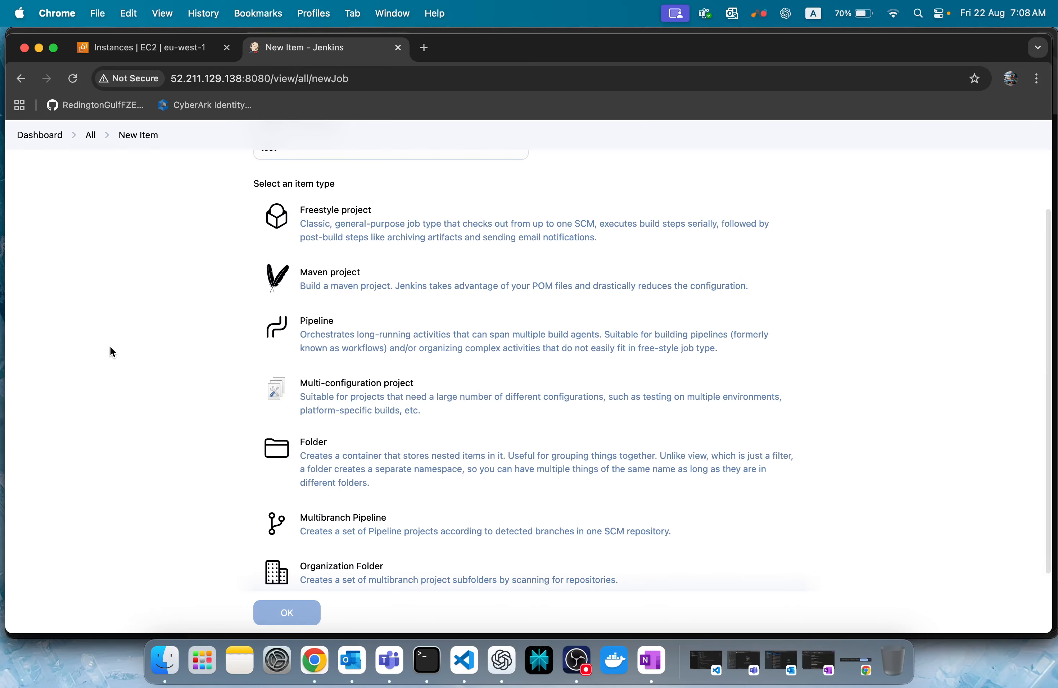
left_click(311, 241)
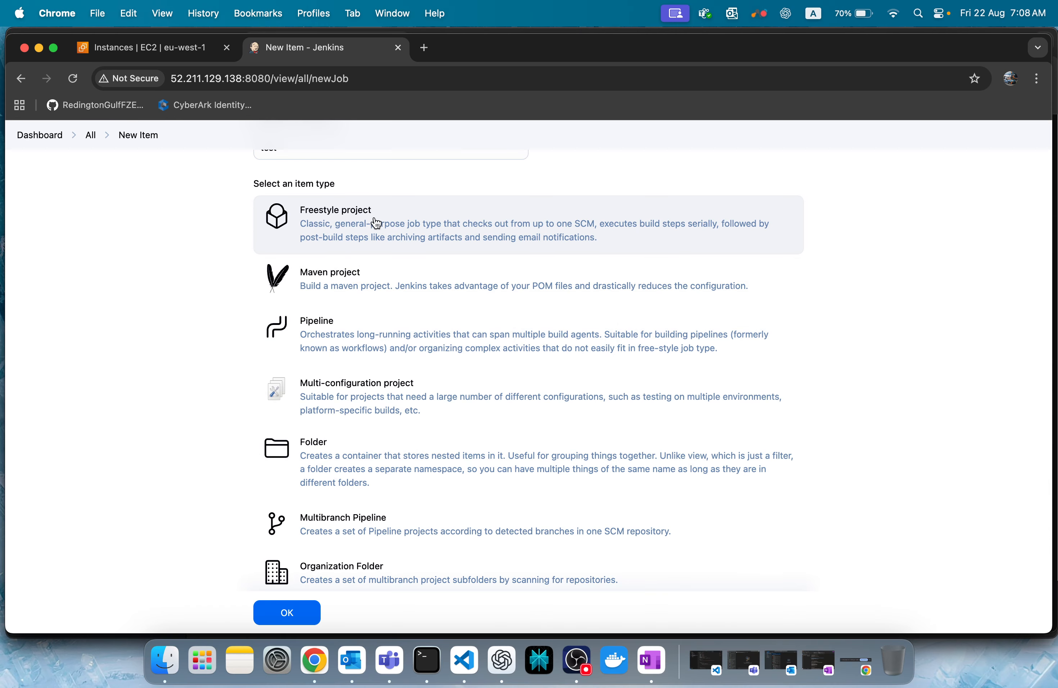
left_click(276, 614)
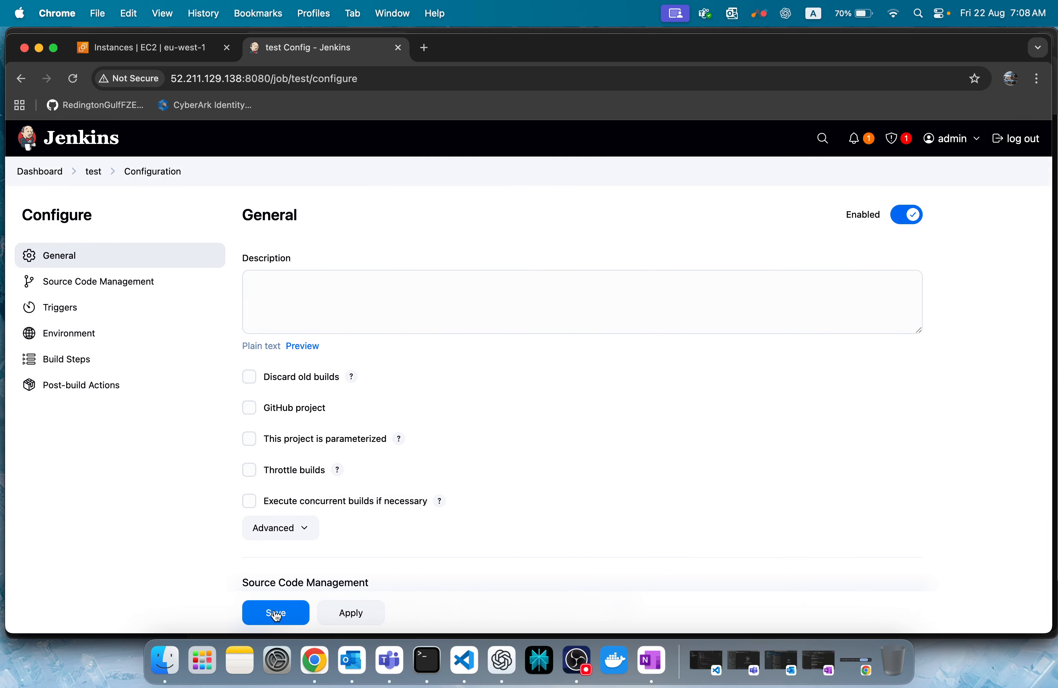
scroll(458, 353, "down", 10)
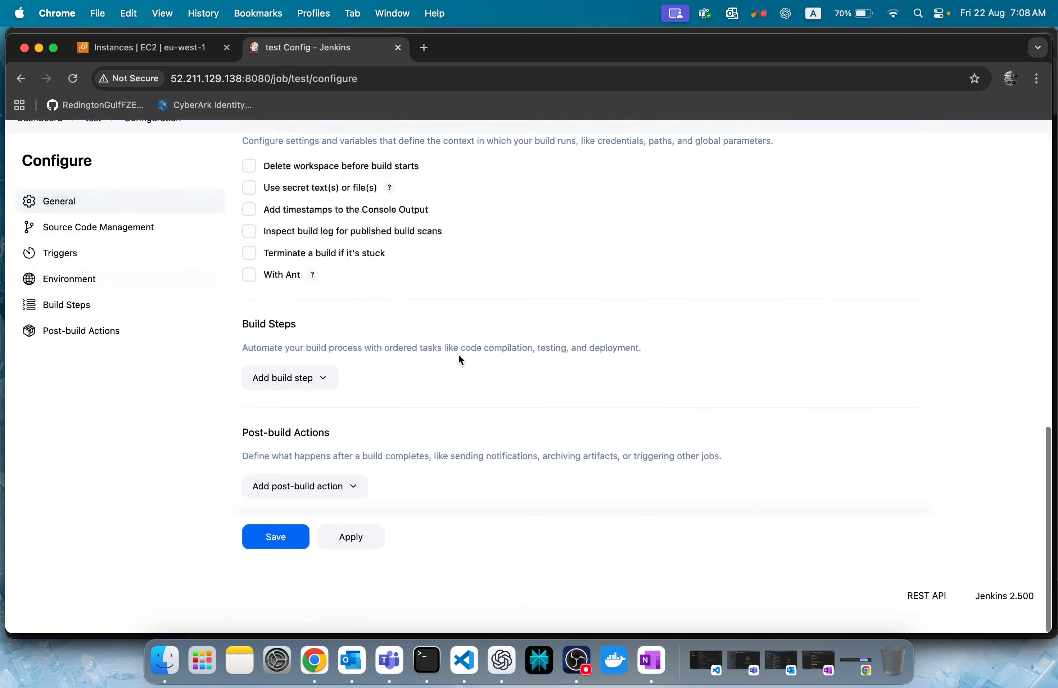
scroll(458, 354, "up", 10)
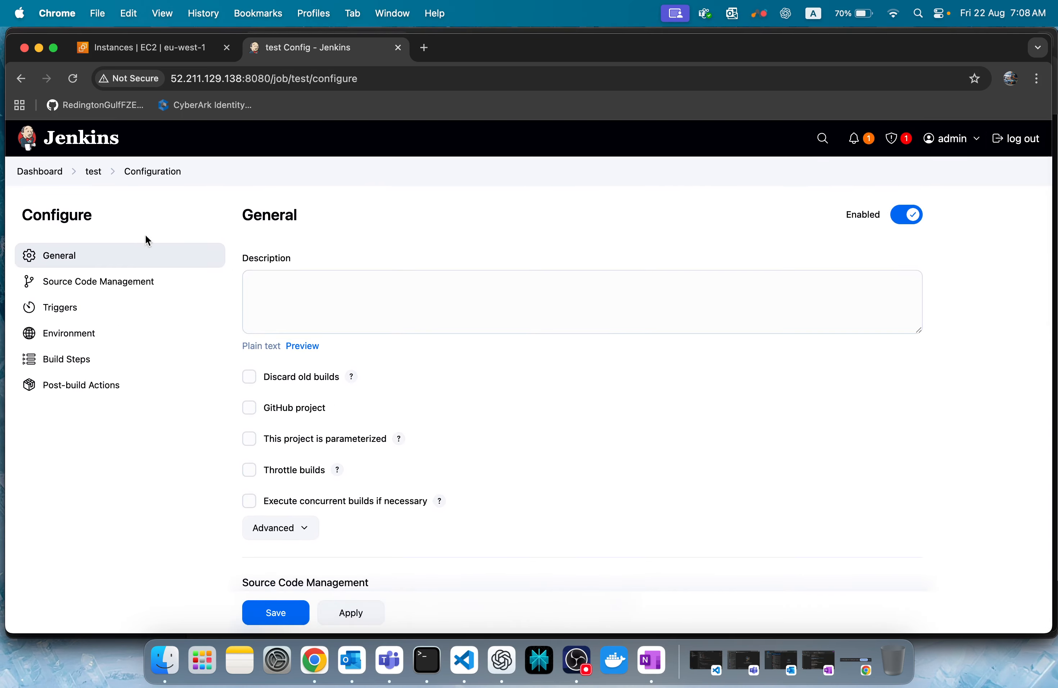
left_click(63, 281)
left_click(66, 270)
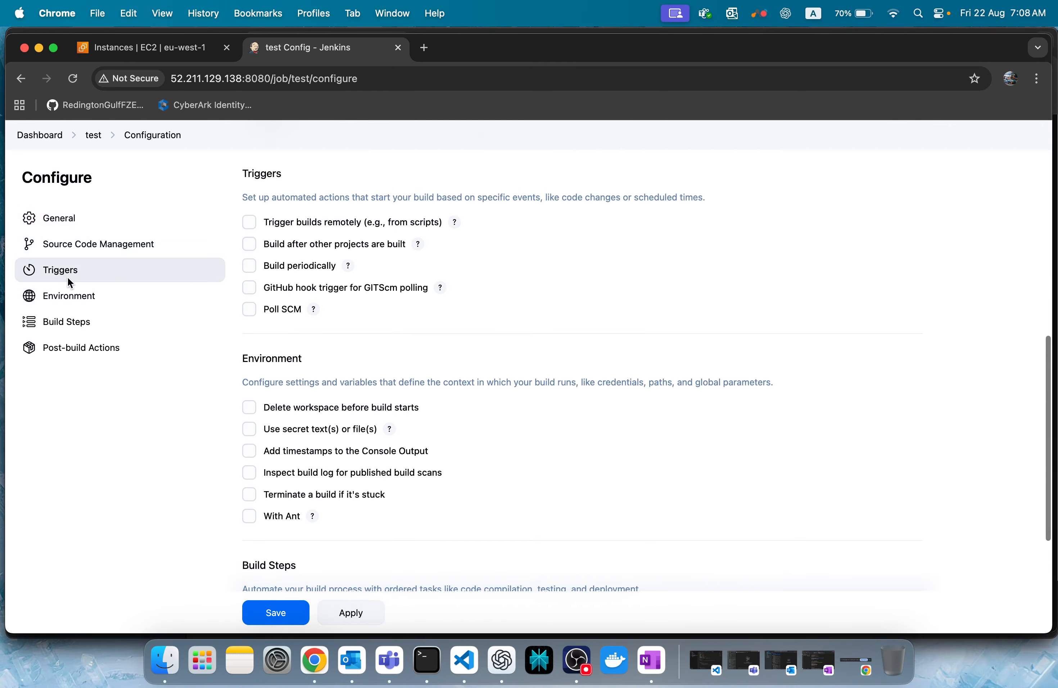
left_click(70, 294)
left_click(78, 324)
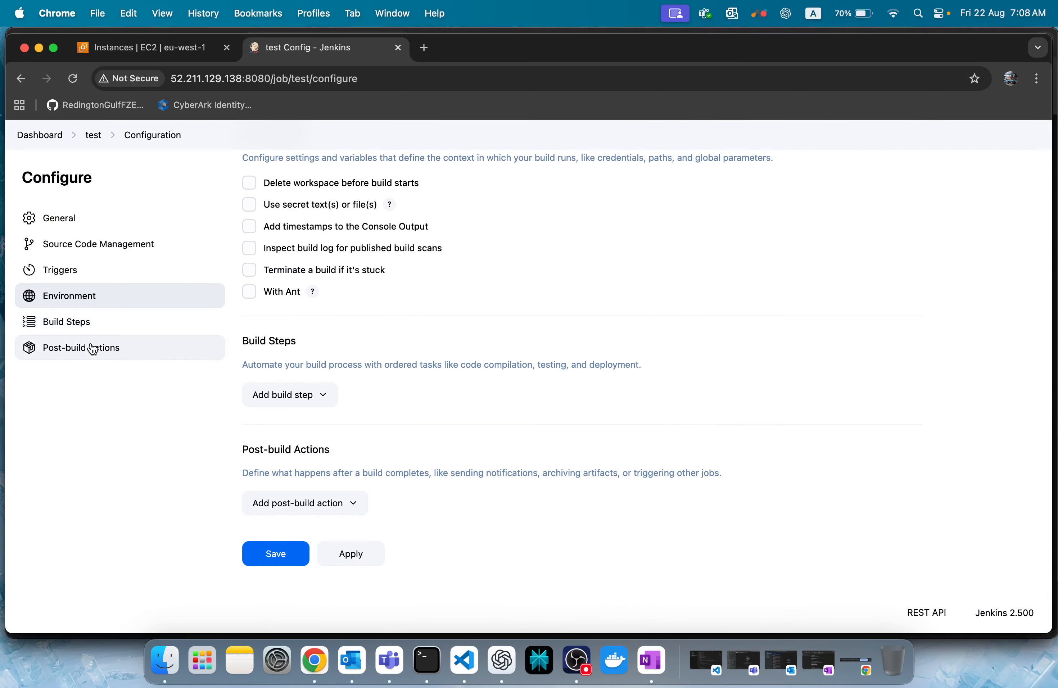
left_click(75, 224)
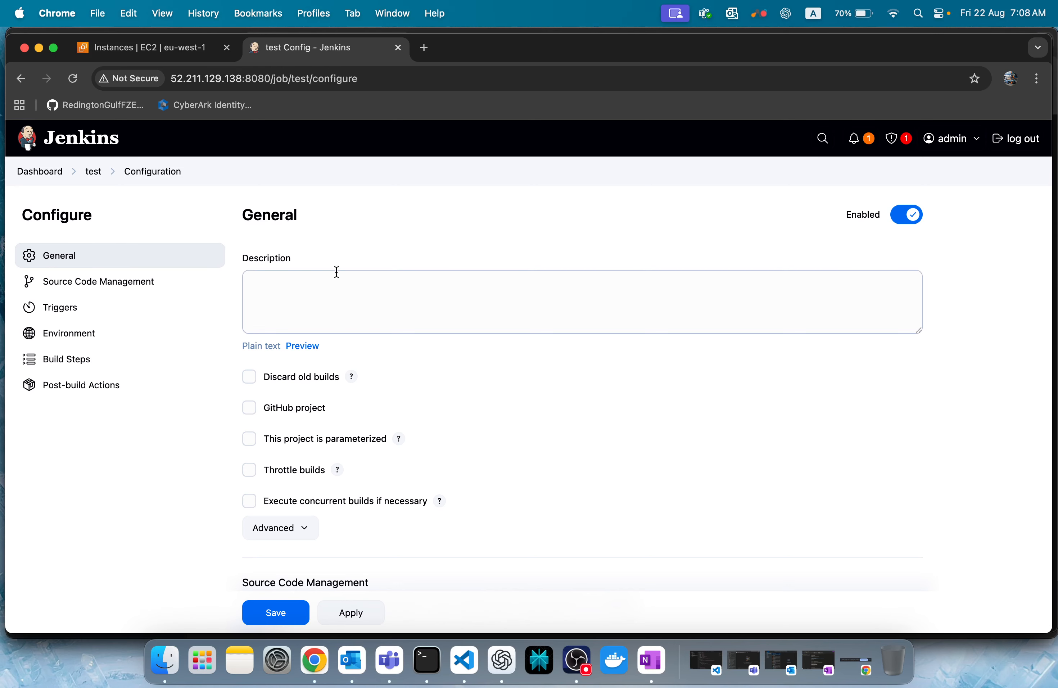
left_click(313, 286)
left_click(165, 397)
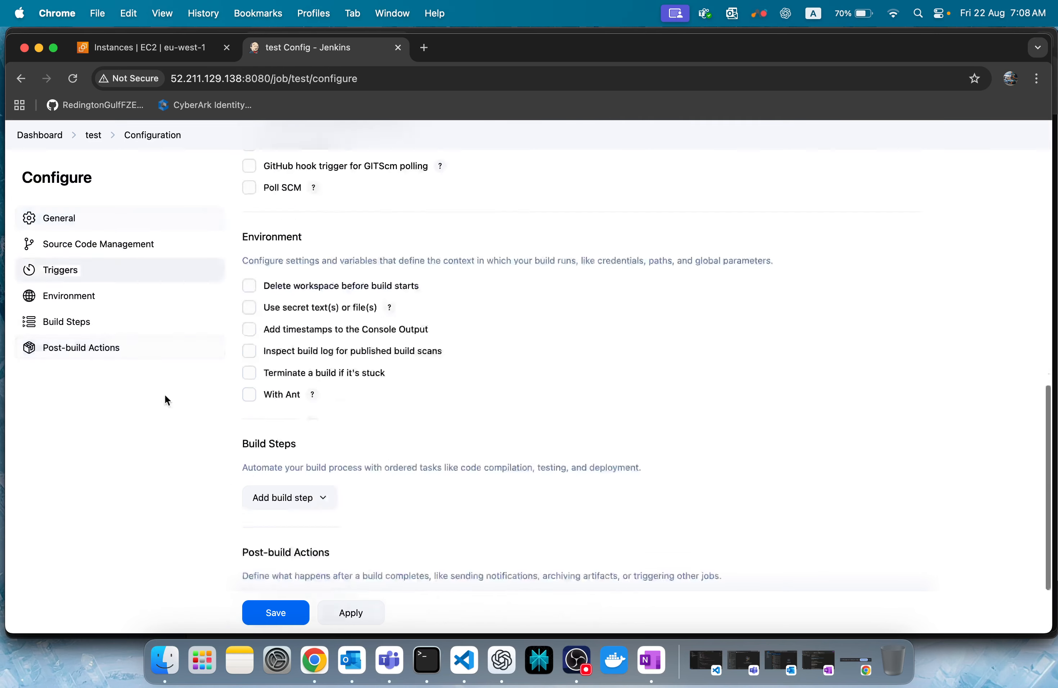
left_click(97, 224)
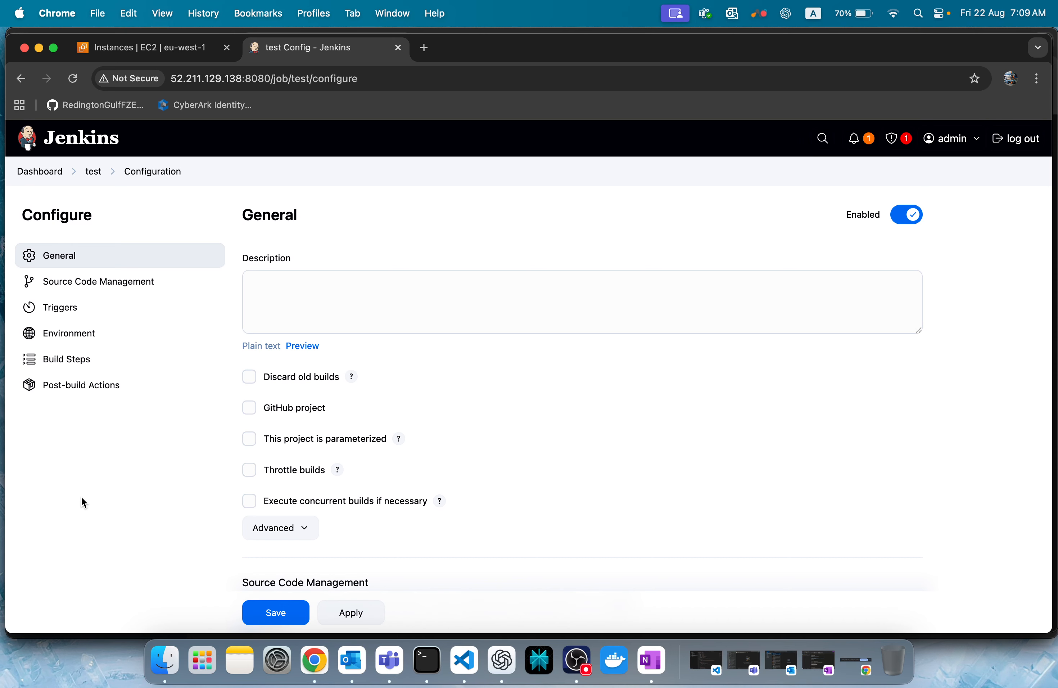
Jump to the test job's Source Code Management section and leave it on None.
left_click(80, 285)
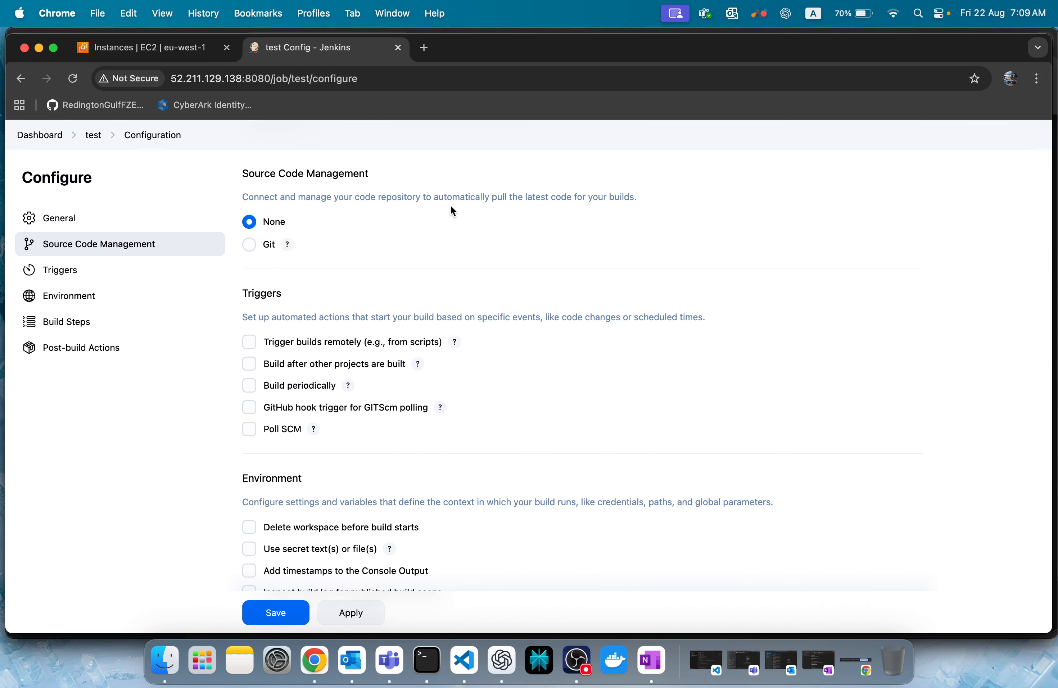
triple_click(301, 199)
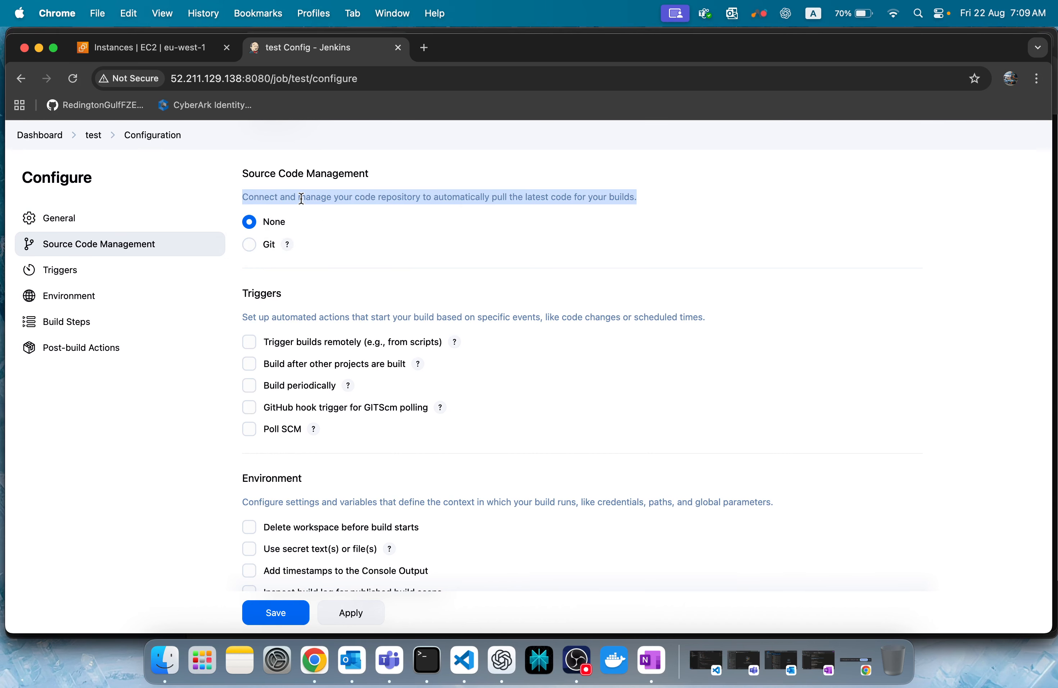
left_click(576, 200)
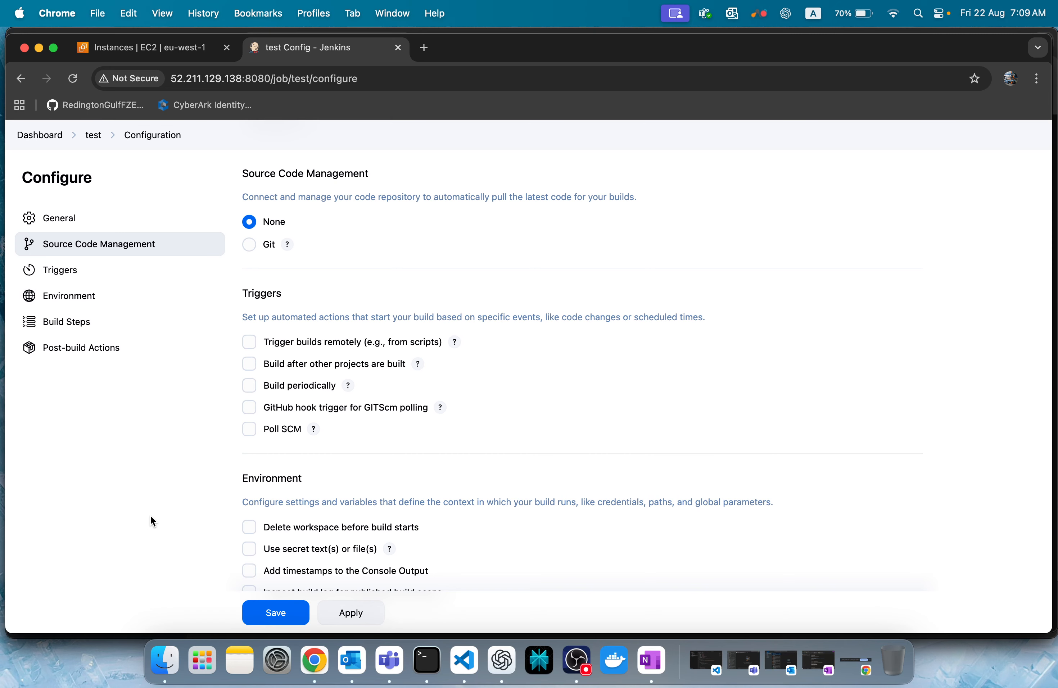
scroll(492, 334, "up", 10)
scroll(492, 334, "down", 8)
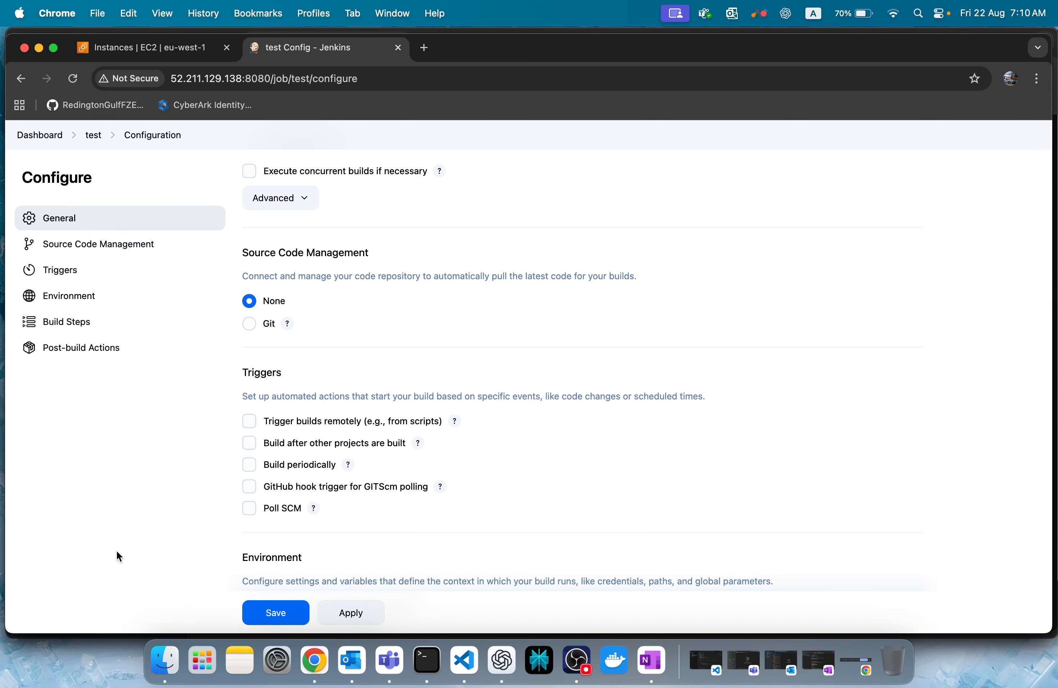
Review Triggers and Environment, then list the available build step types under Build Steps.
left_click(60, 270)
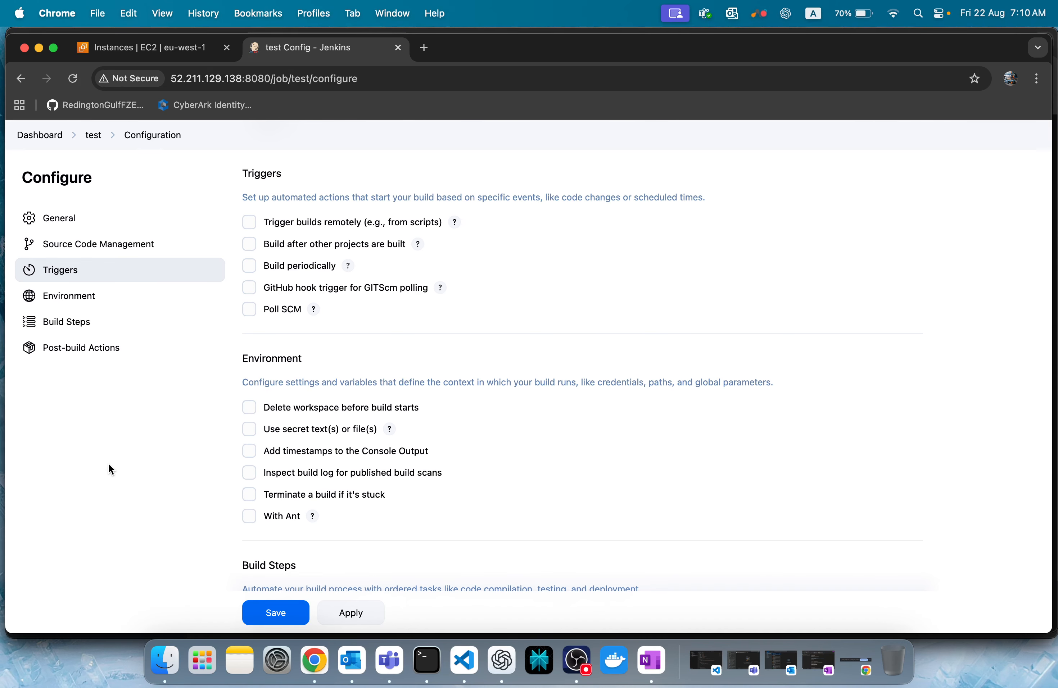
left_click(112, 302)
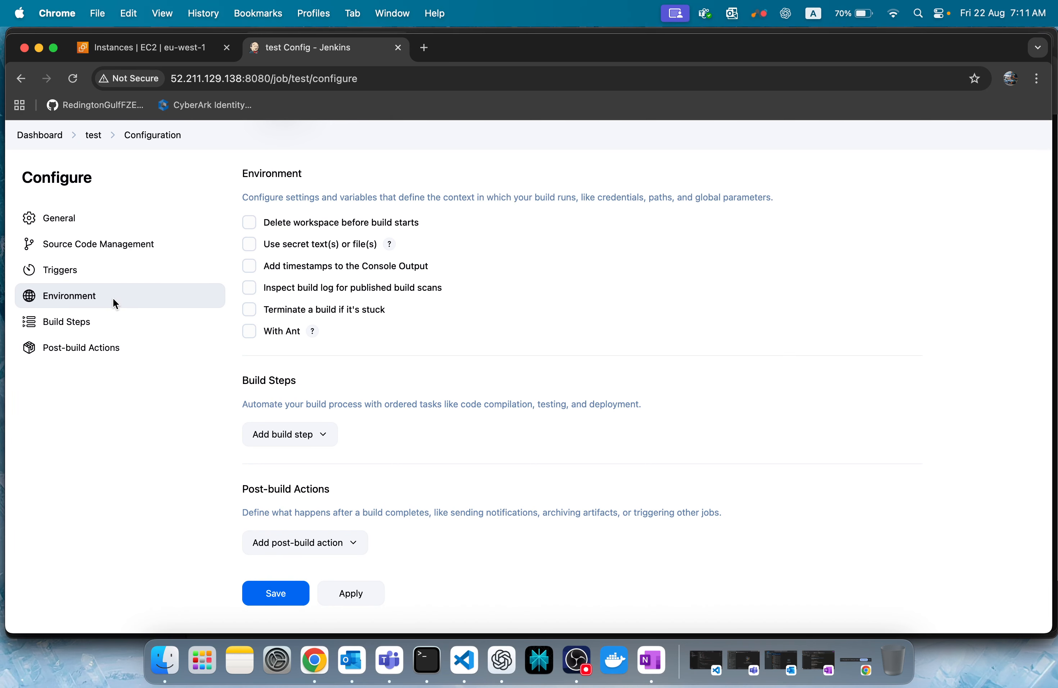
left_click(86, 325)
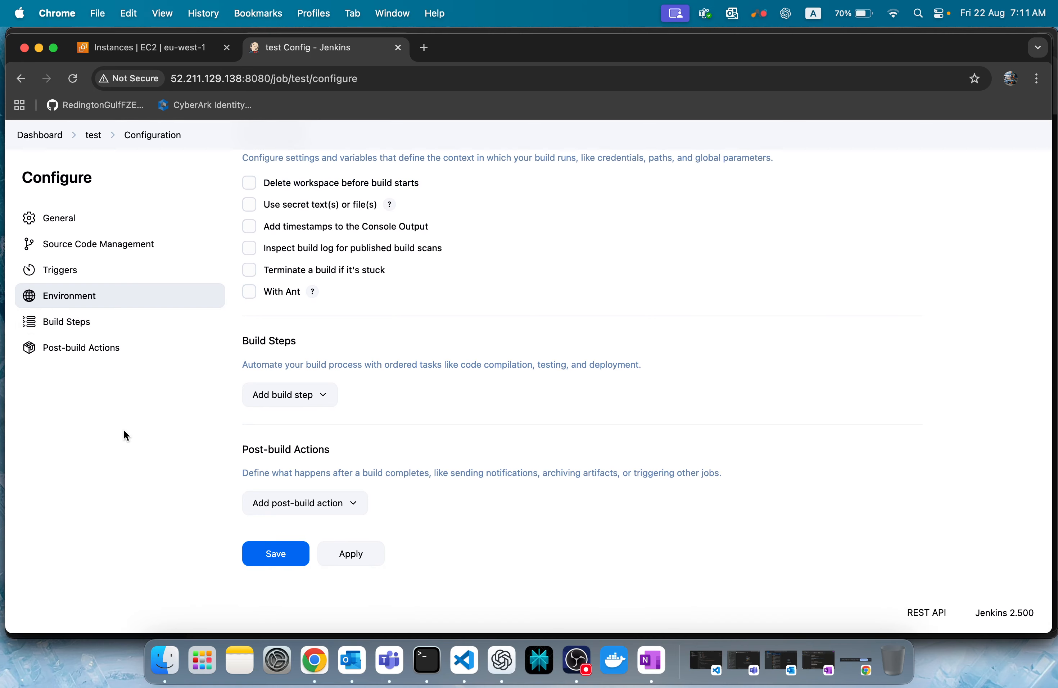
left_click(301, 396)
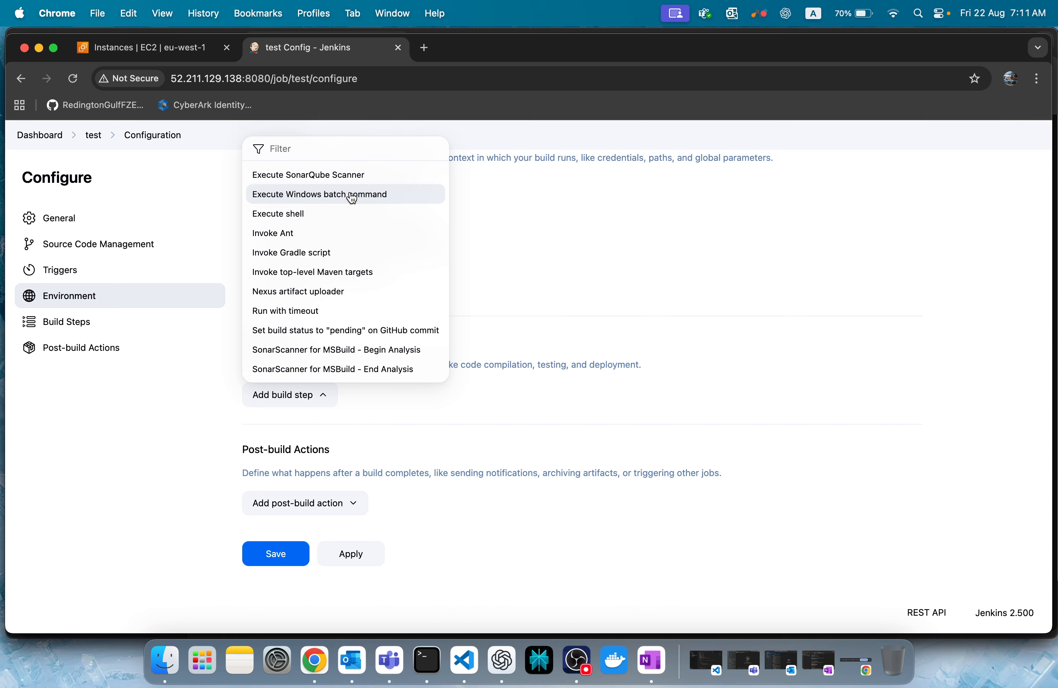
Add an Execute shell build step with the command ls.
left_click(298, 215)
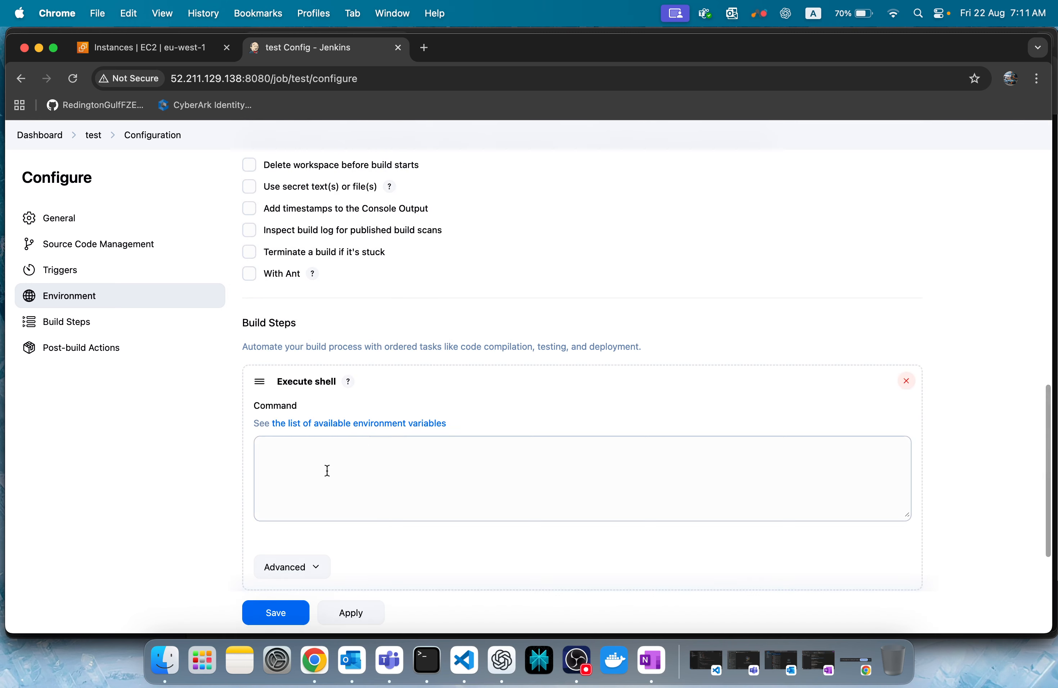
left_click(322, 473)
type("ls")
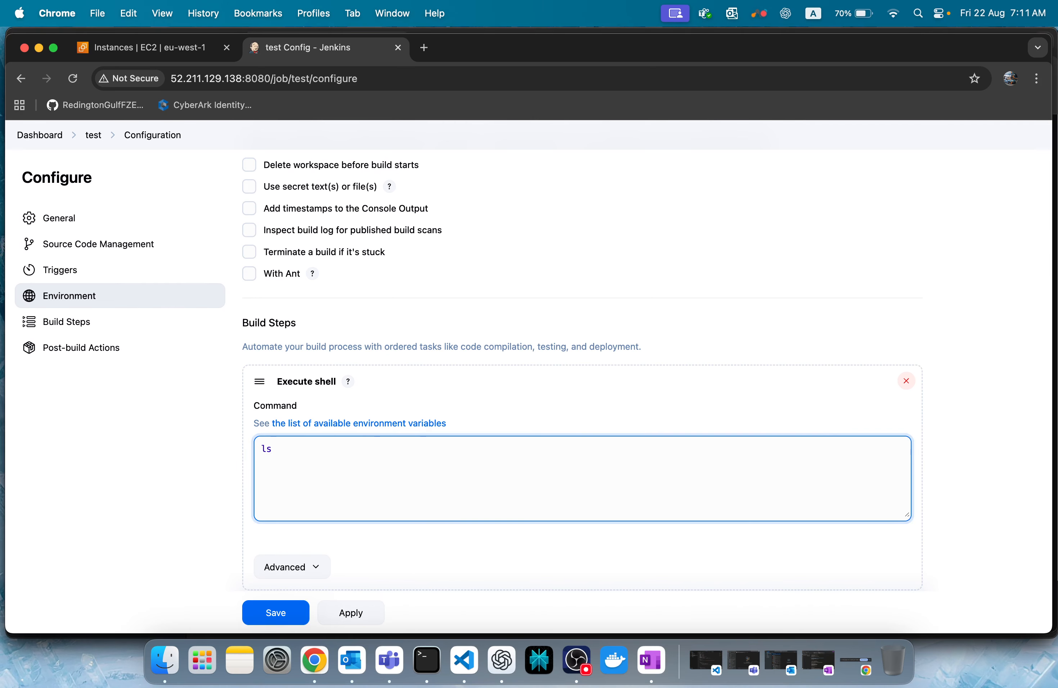
left_click(115, 488)
scroll(115, 488, "down", 3)
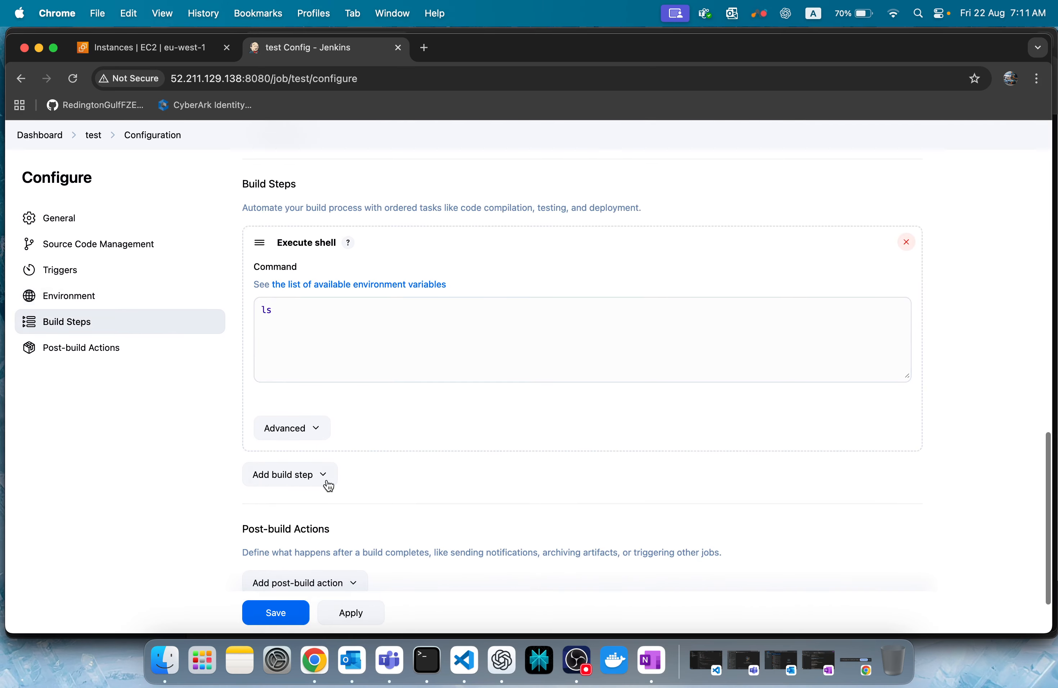
left_click(309, 473)
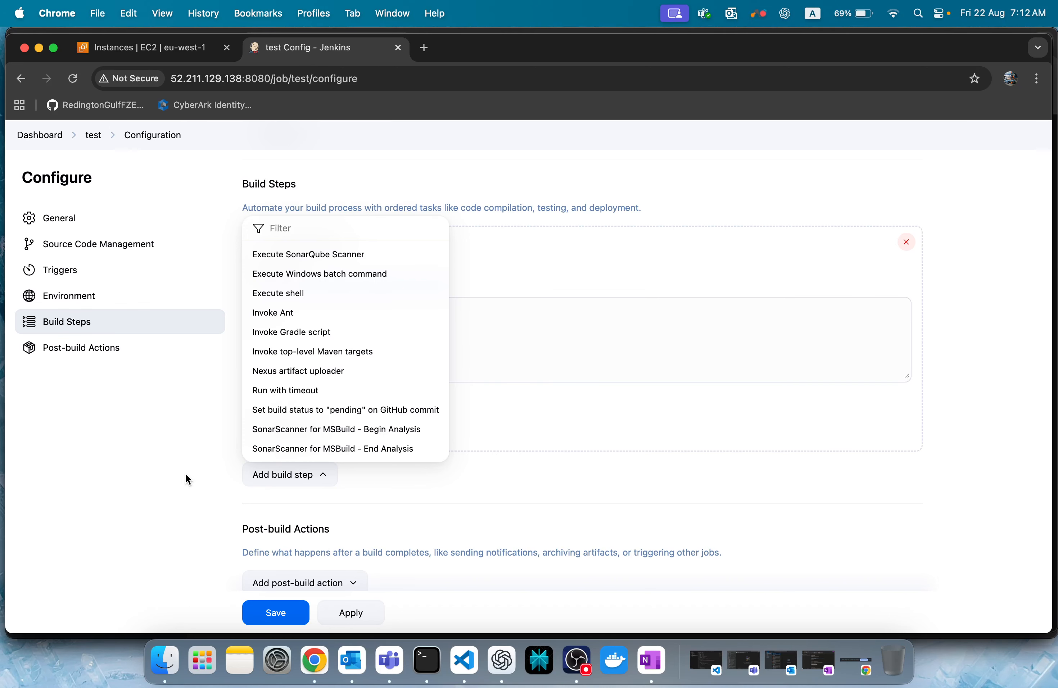
Add an ifconfig line below ls in the shell command, fixing the typo.
left_click(185, 474)
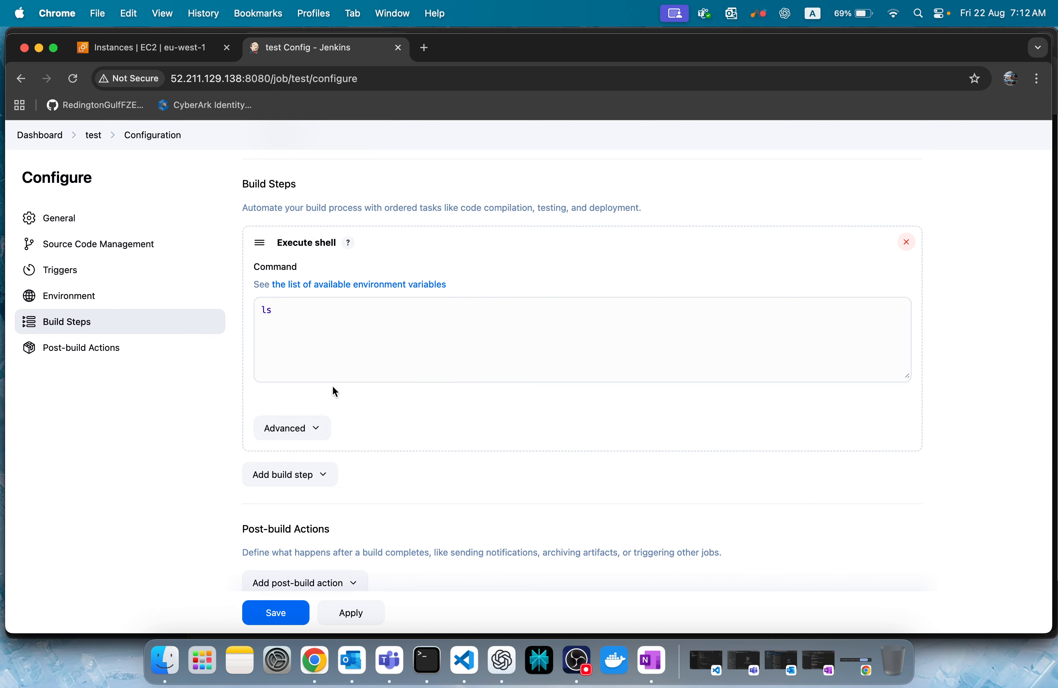
left_click(345, 327)
key("Return")
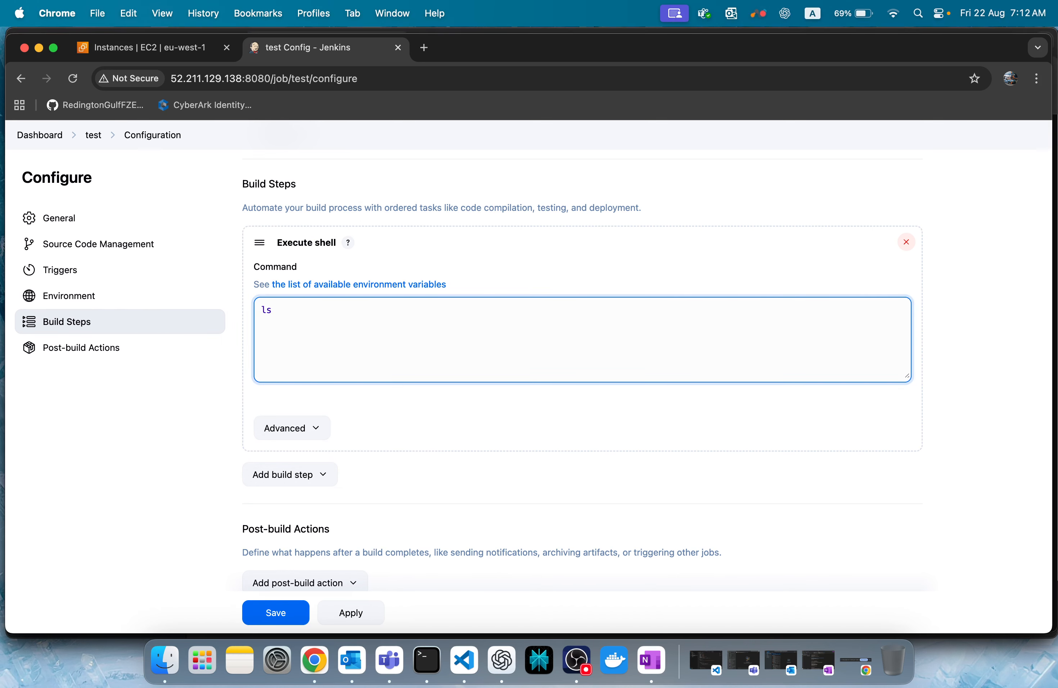
type("g=fcinfig")
key("Left")
key("Left")
key("Left")
key("Left")
key("Left")
key("Left")
key("BackSpace")
key("BackSpace")
key("BackSpace")
type("o")
key("Right")
key("Return")
key("BackSpace")
Add sudo apt update -y as the third line of the shell command.
left_click(134, 456)
left_click(312, 354)
key("Return")
type("sudo apt update -y")
left_click(124, 485)
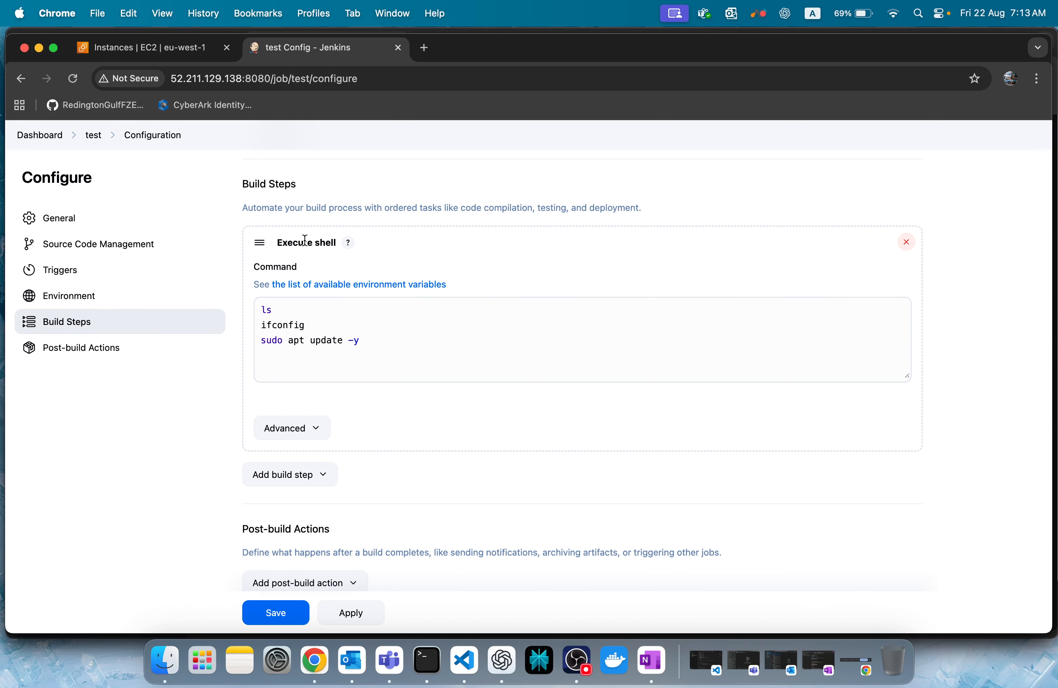
Check the shell step's advanced options, then list the available post-build action types.
left_click(300, 475)
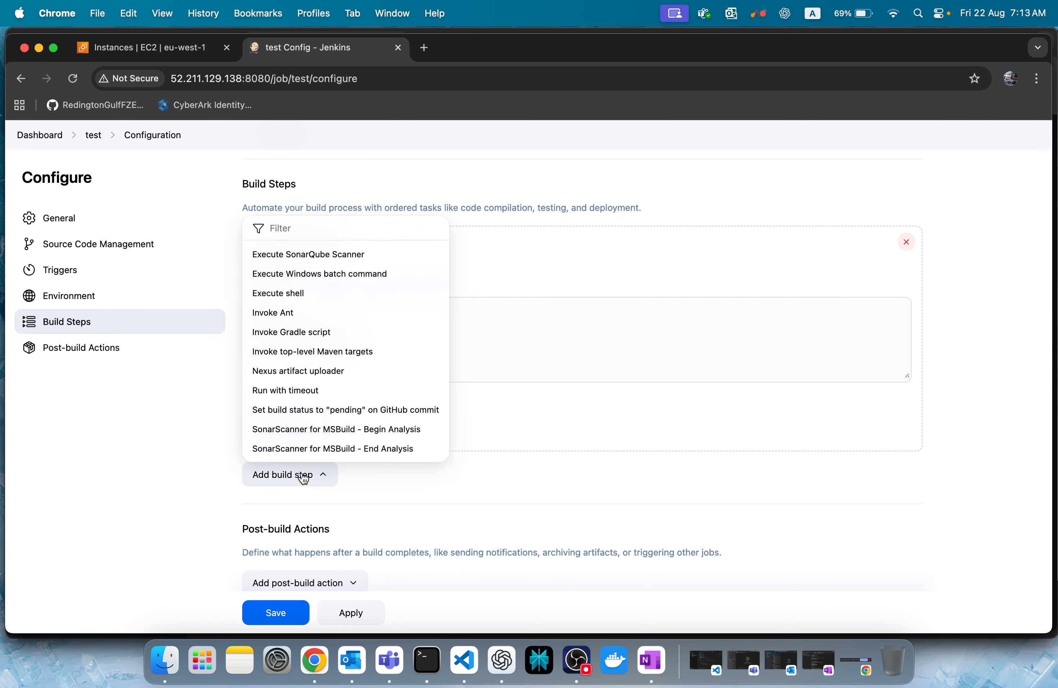
left_click(183, 484)
left_click(298, 439)
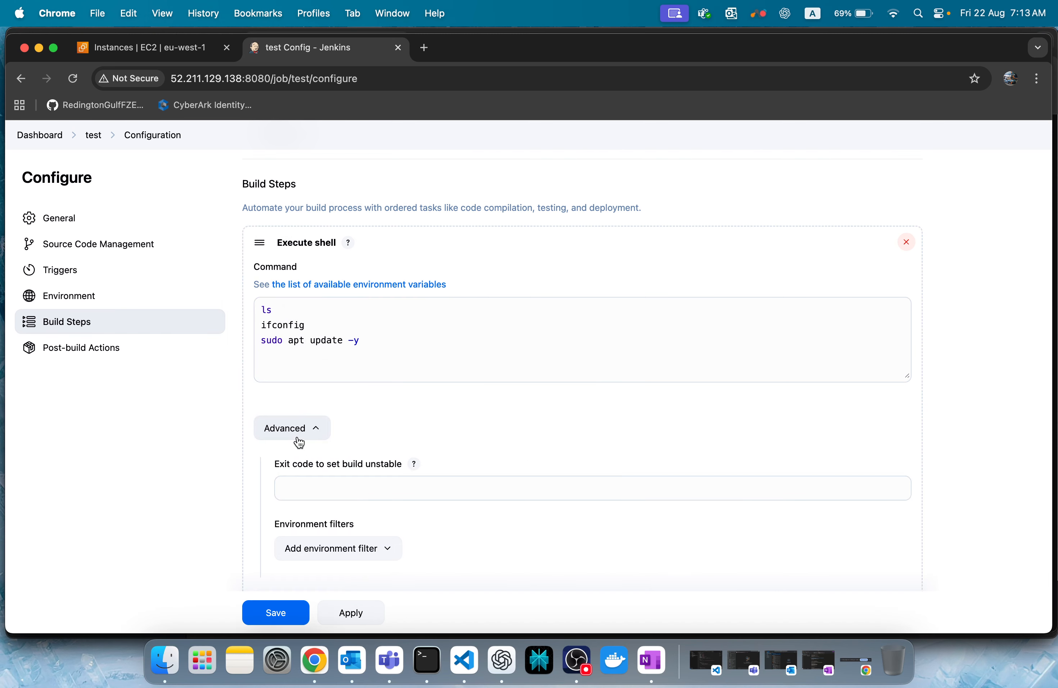
left_click(317, 435)
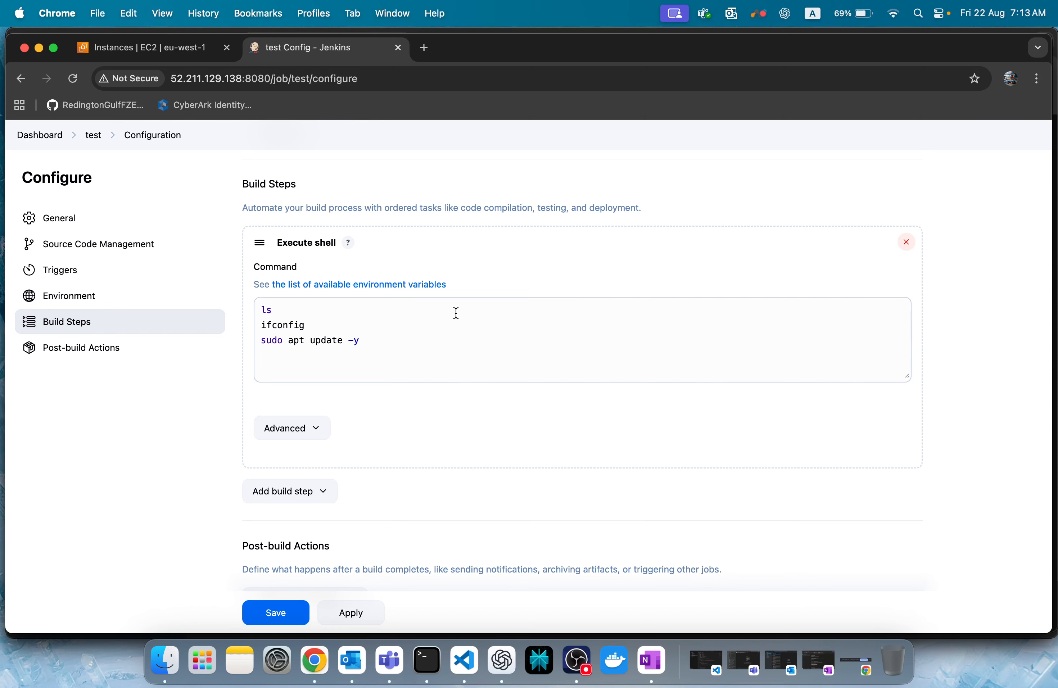
left_click(331, 371)
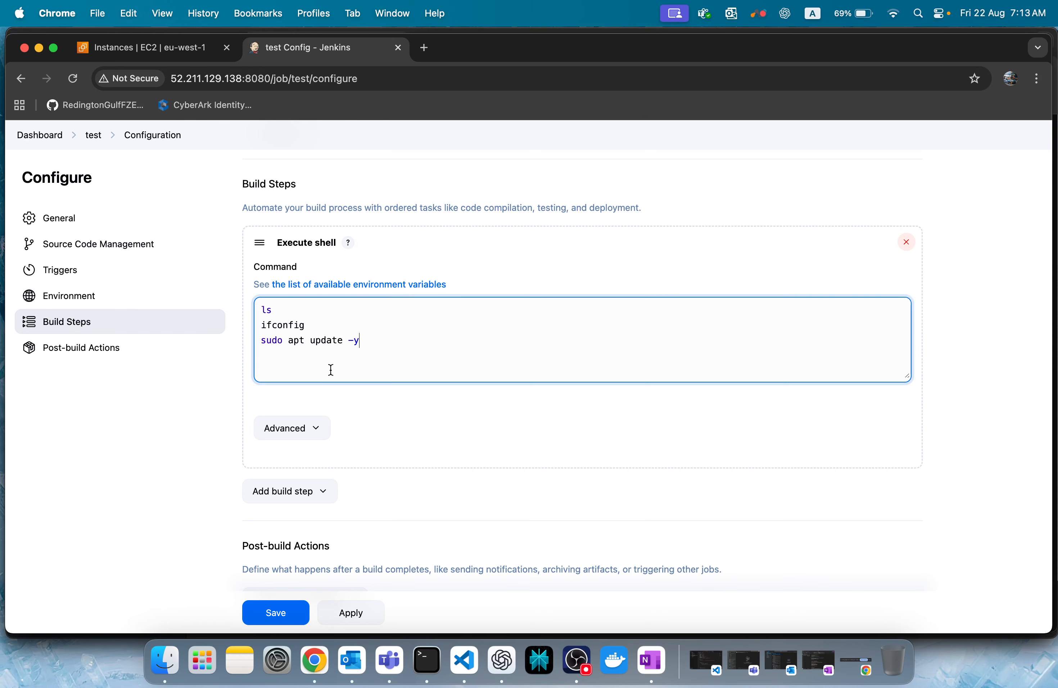
double_click(318, 244)
left_click(122, 465)
left_click(280, 494)
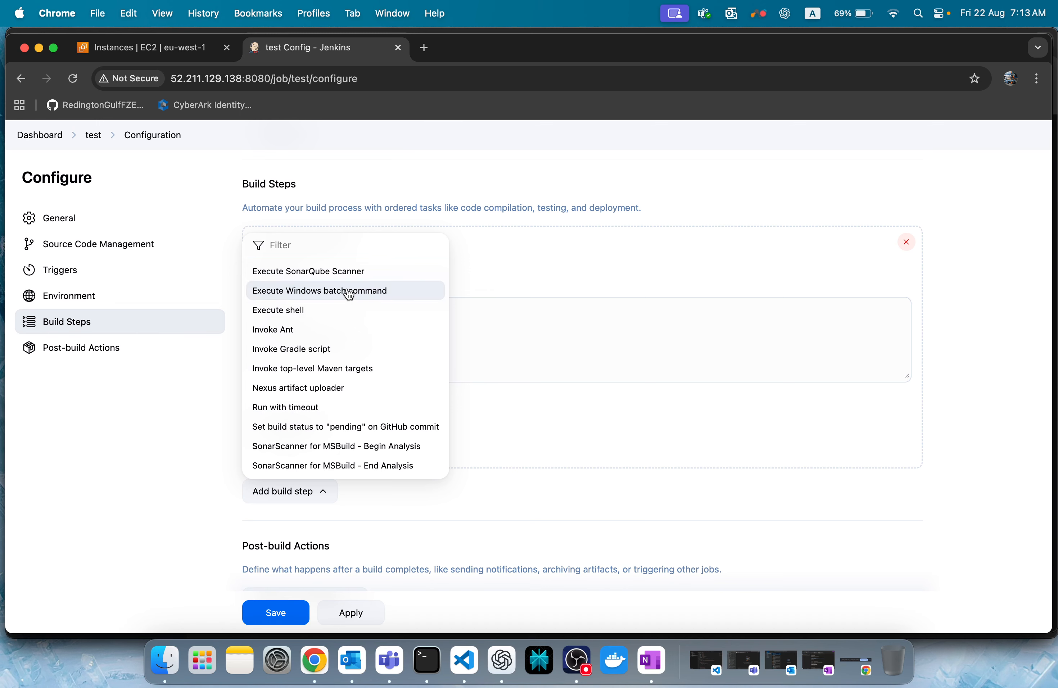
left_click(181, 478)
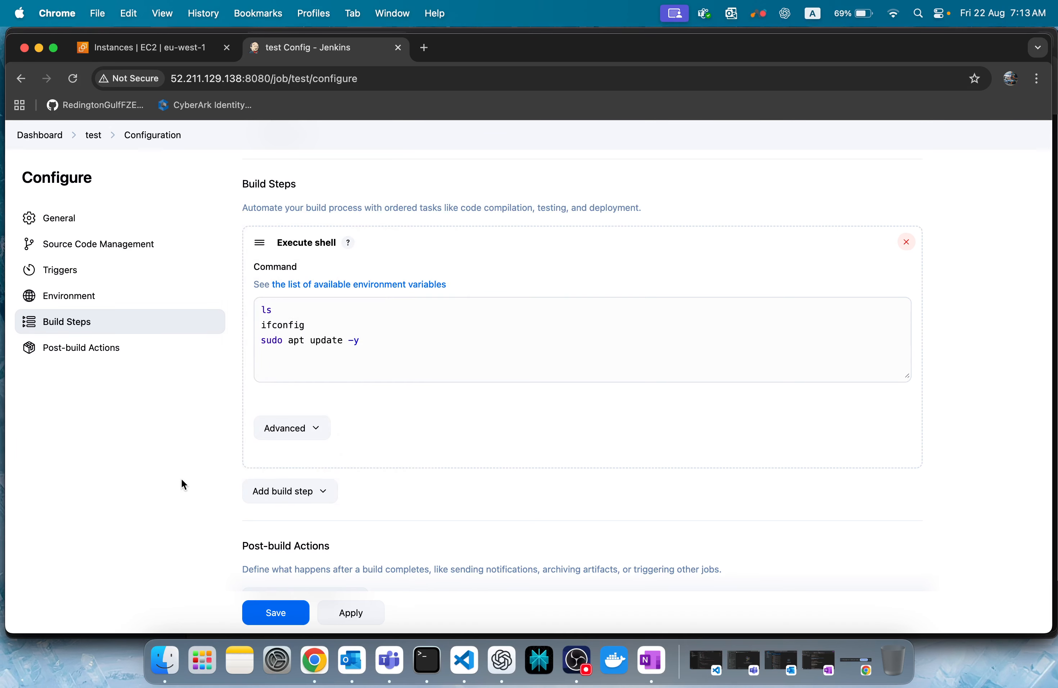
scroll(181, 478, "down", 3)
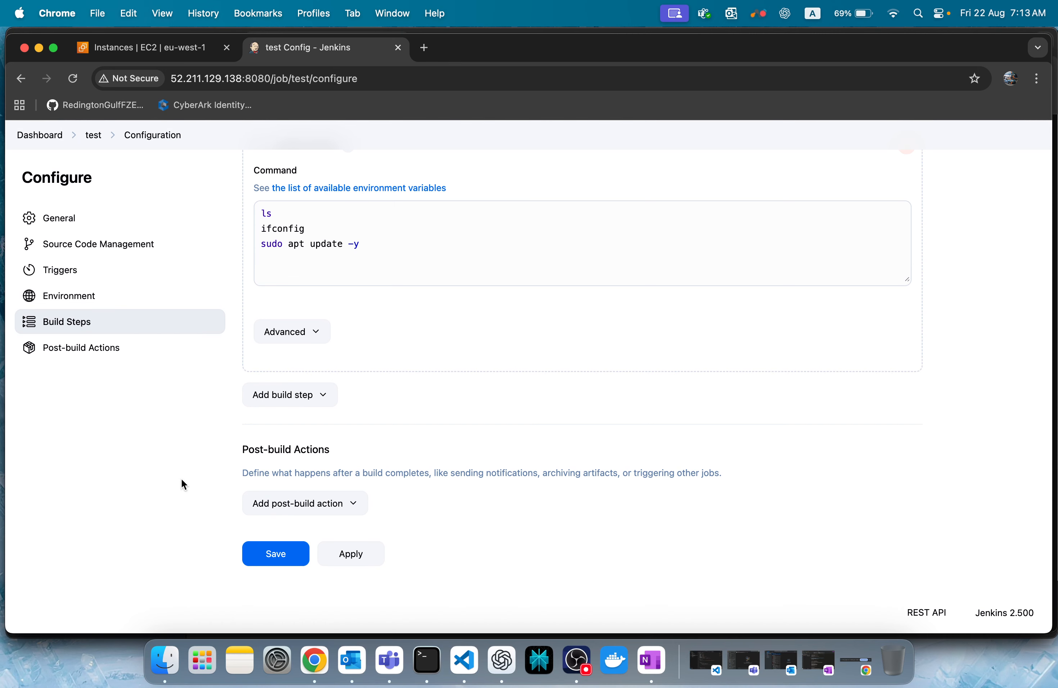
left_click(340, 505)
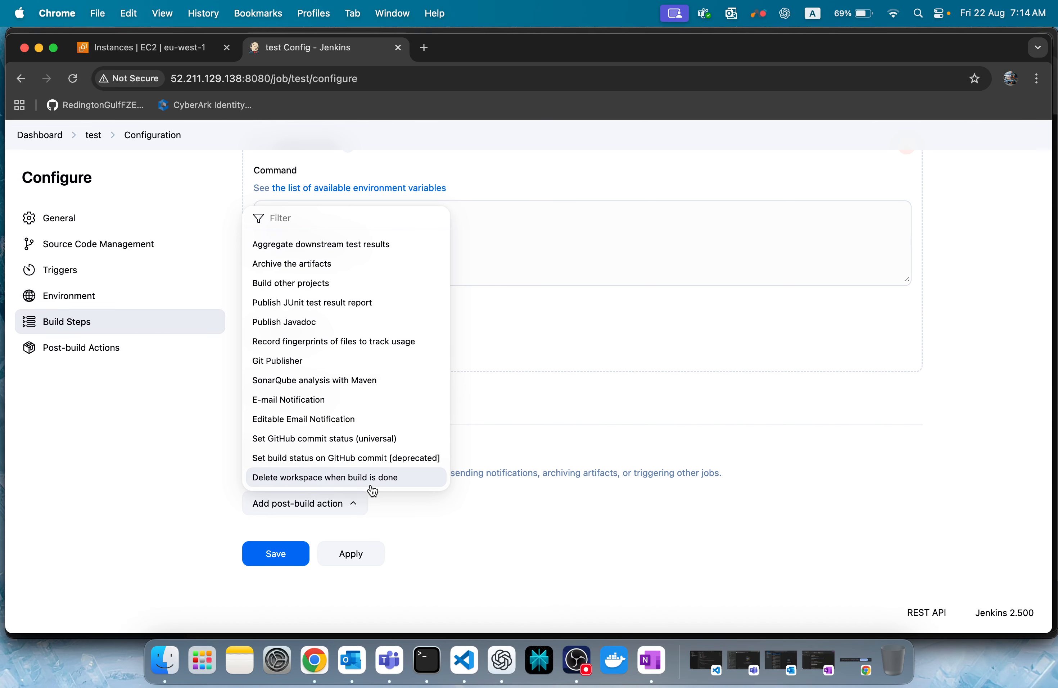
left_click(140, 559)
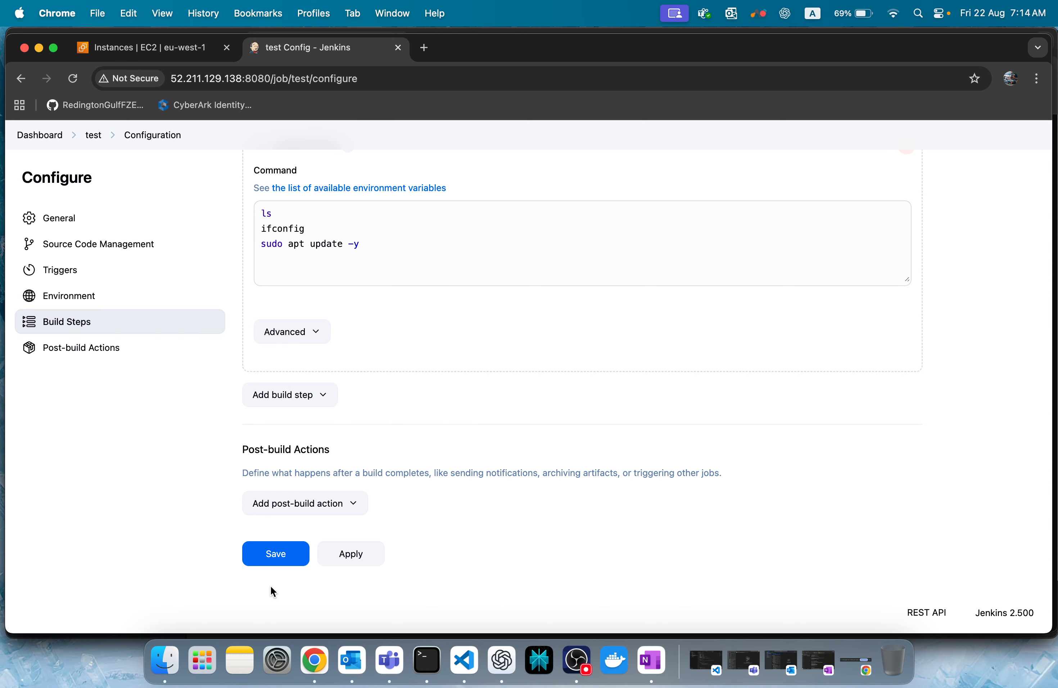
left_click(118, 219)
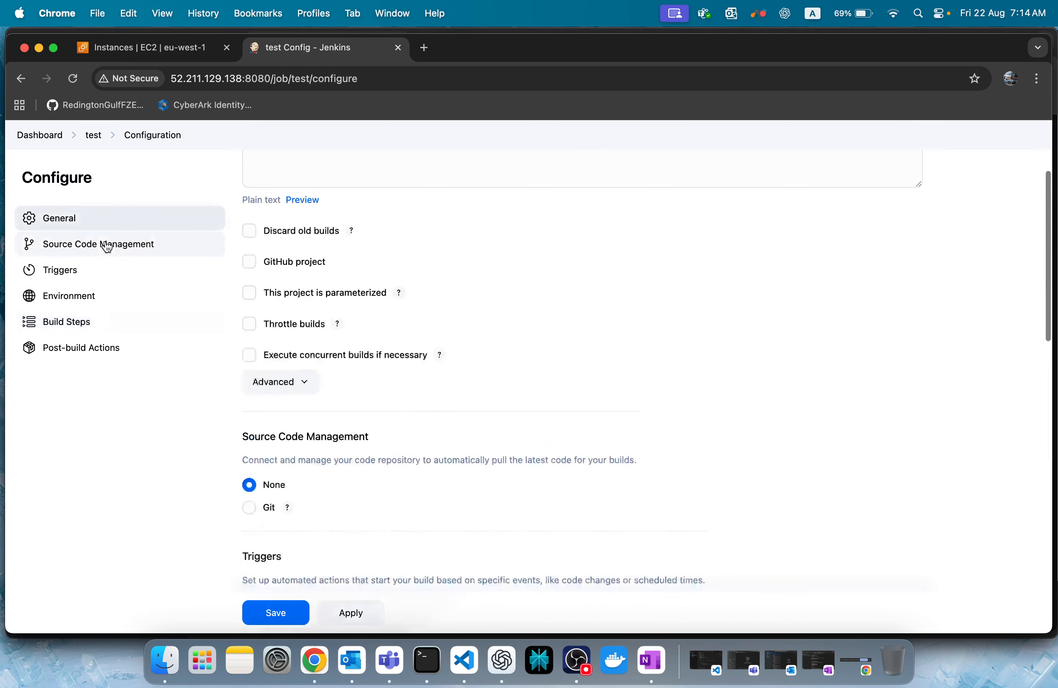
left_click(106, 245)
left_click(87, 217)
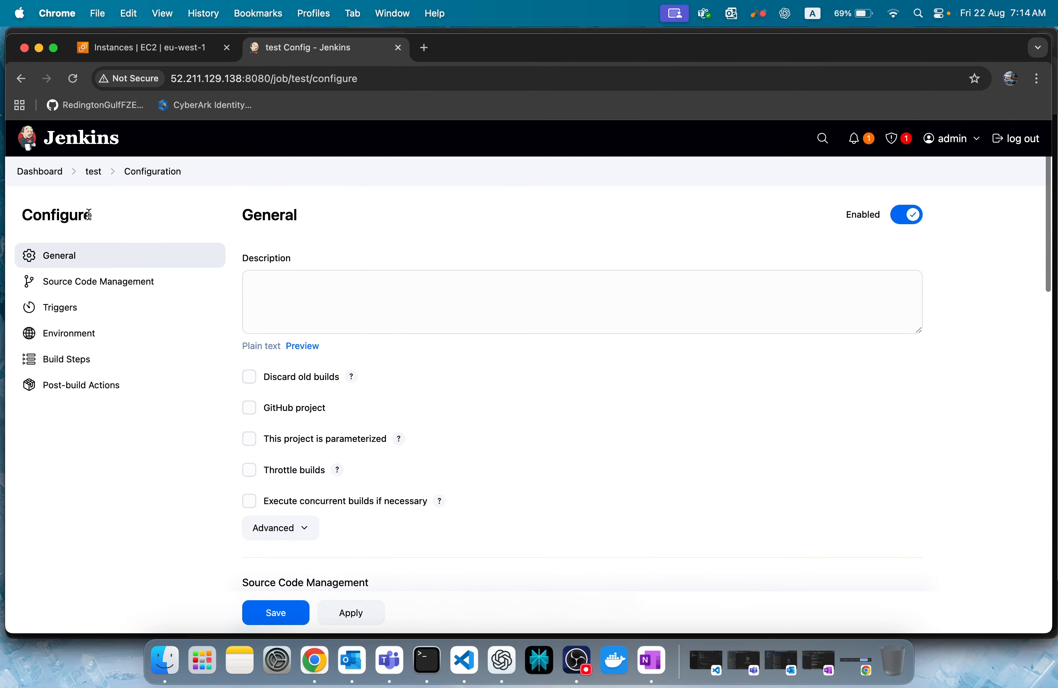
left_click(65, 309)
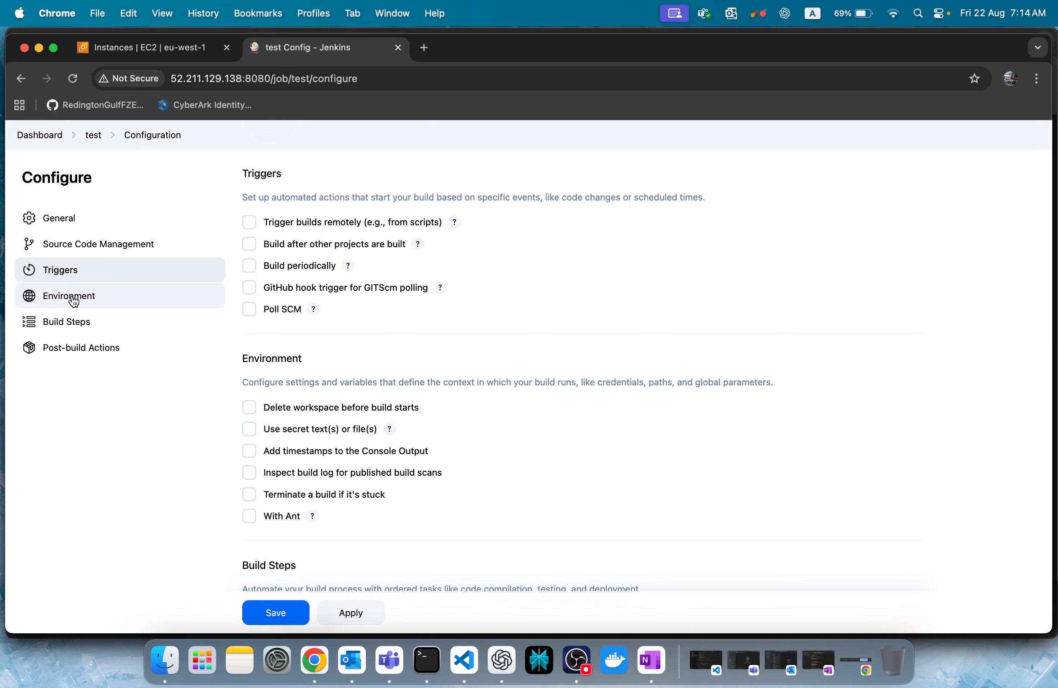
left_click(75, 303)
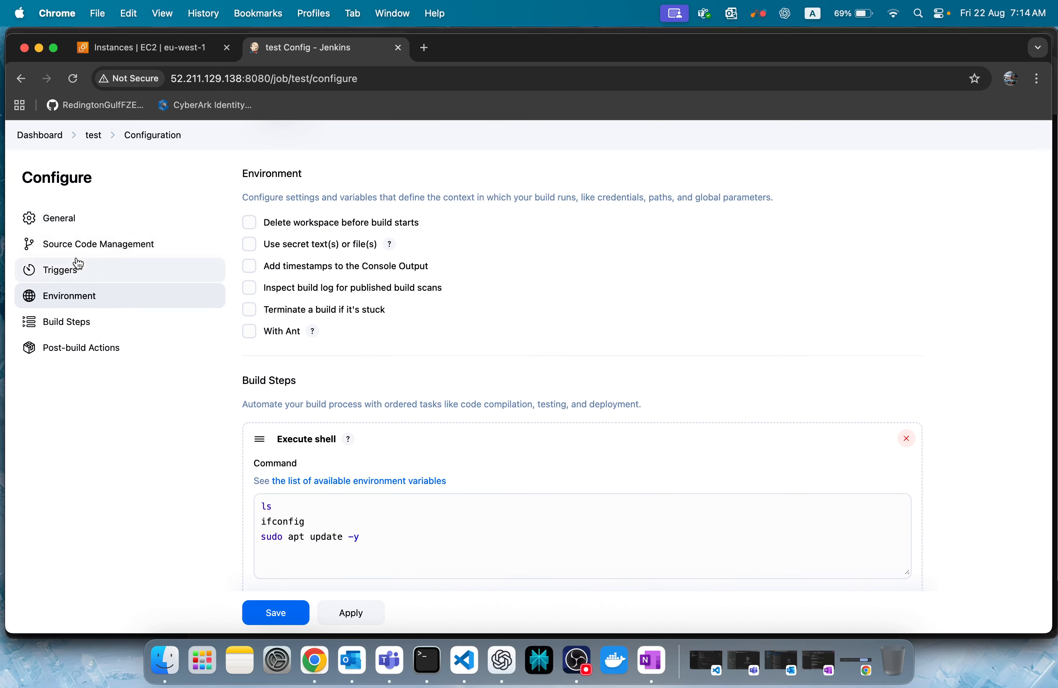
left_click(65, 253)
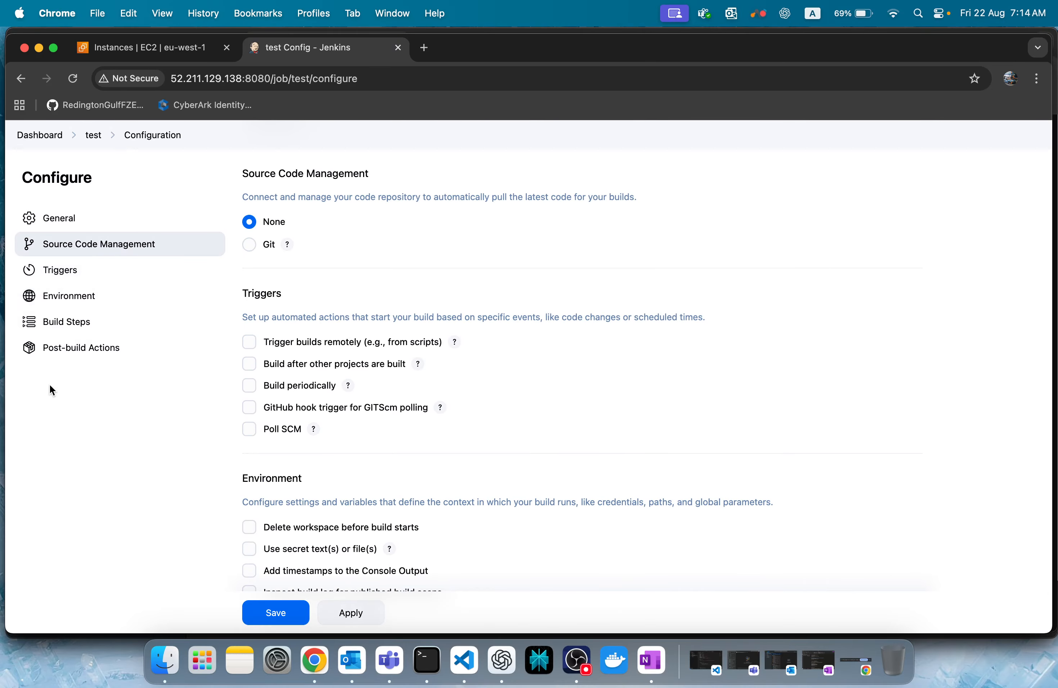
left_click(73, 322)
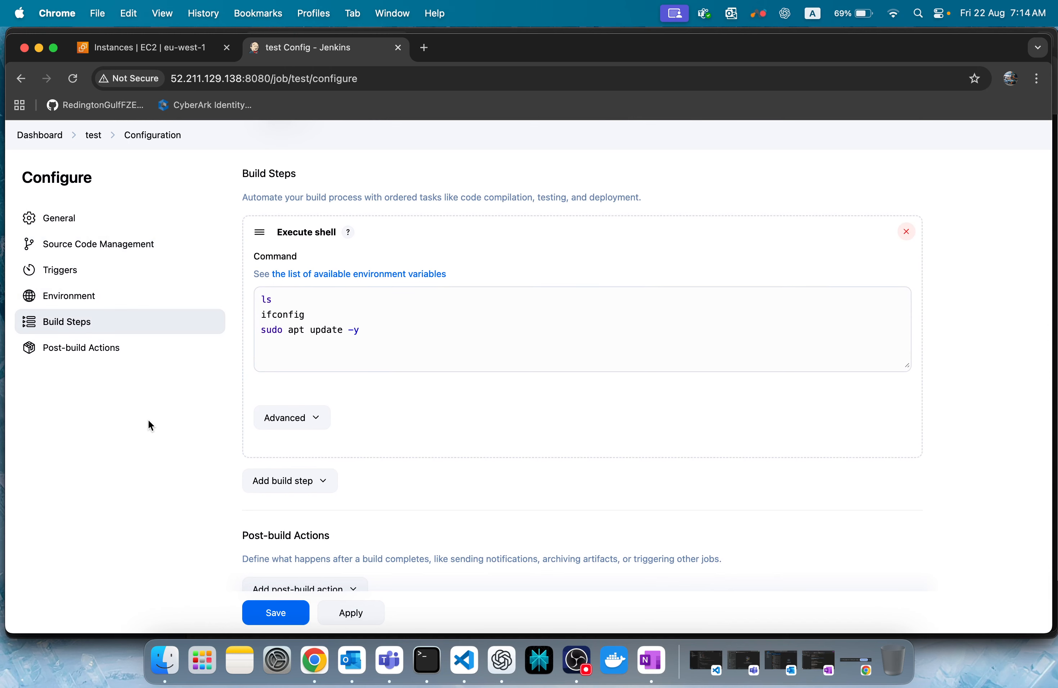
left_click(112, 358)
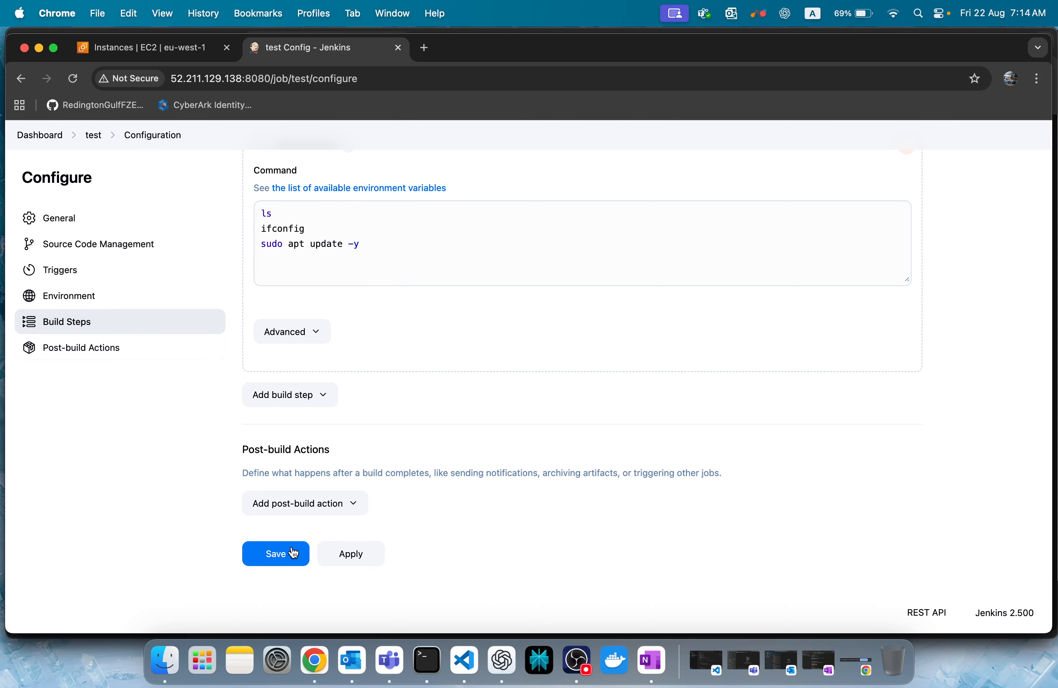
Save the test job, reopen its configuration from the Dashboard, and save again.
triple_click(309, 267)
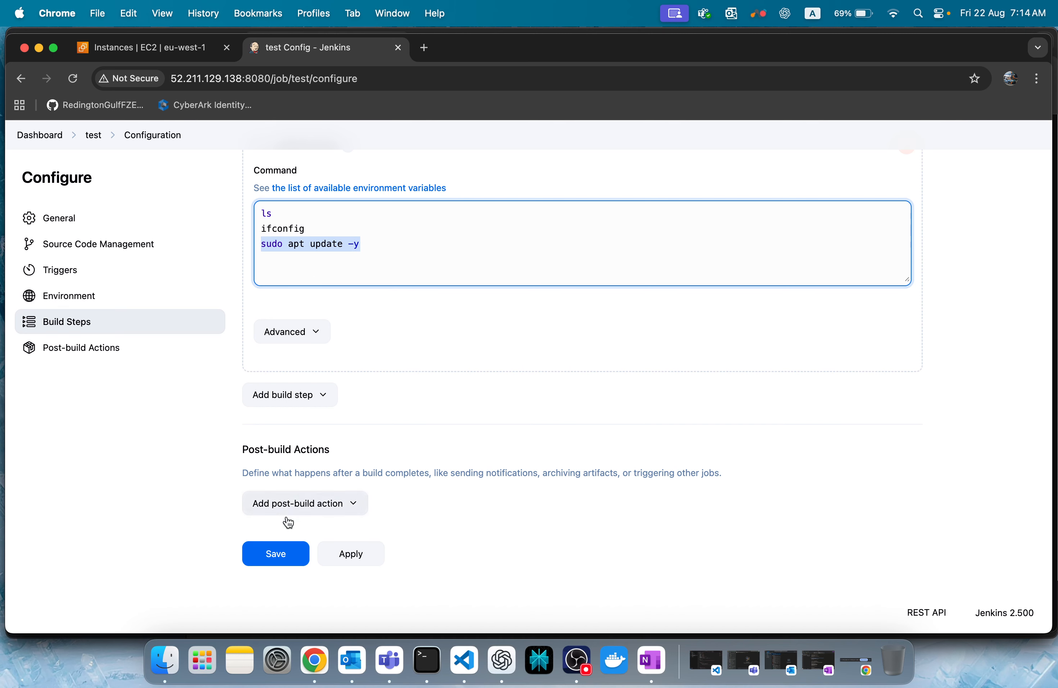
left_click(278, 557)
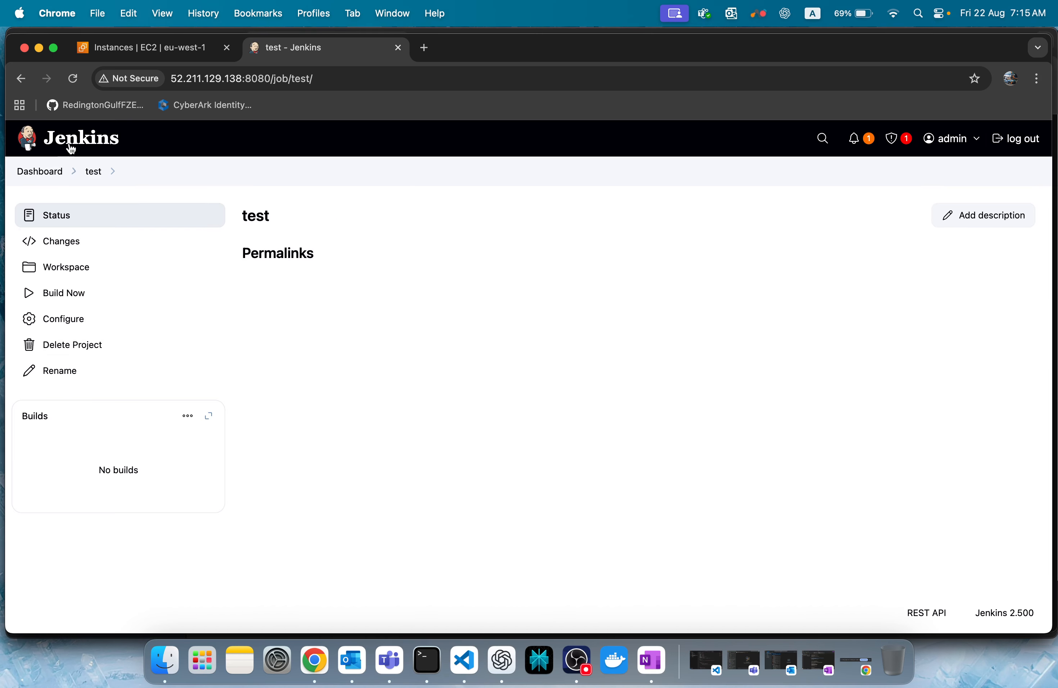
left_click(36, 172)
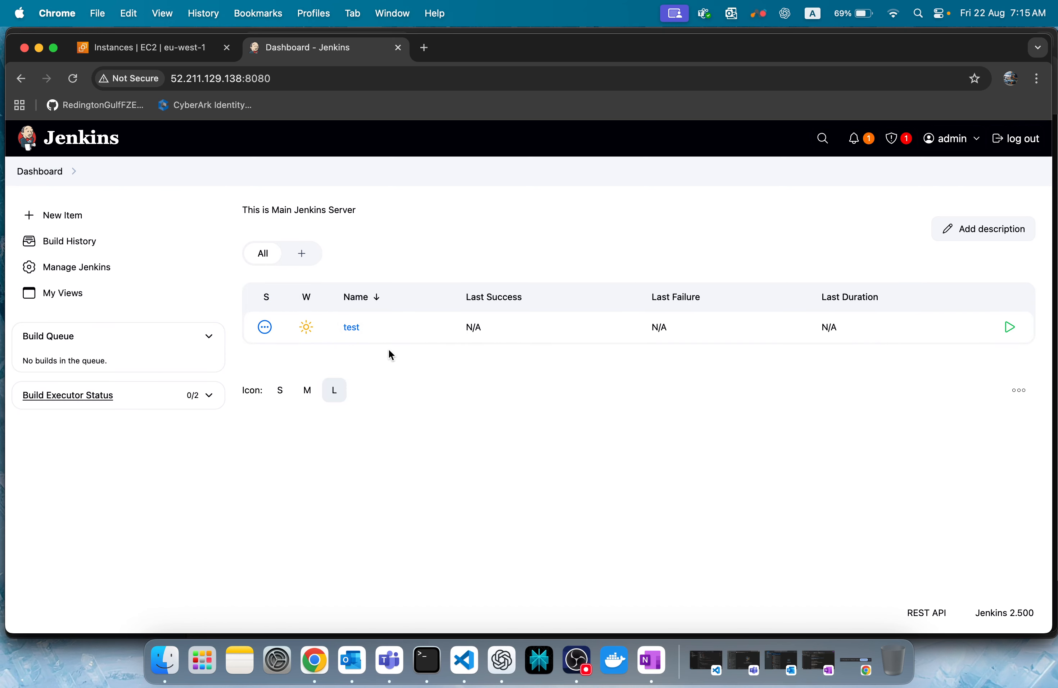
left_click(353, 326)
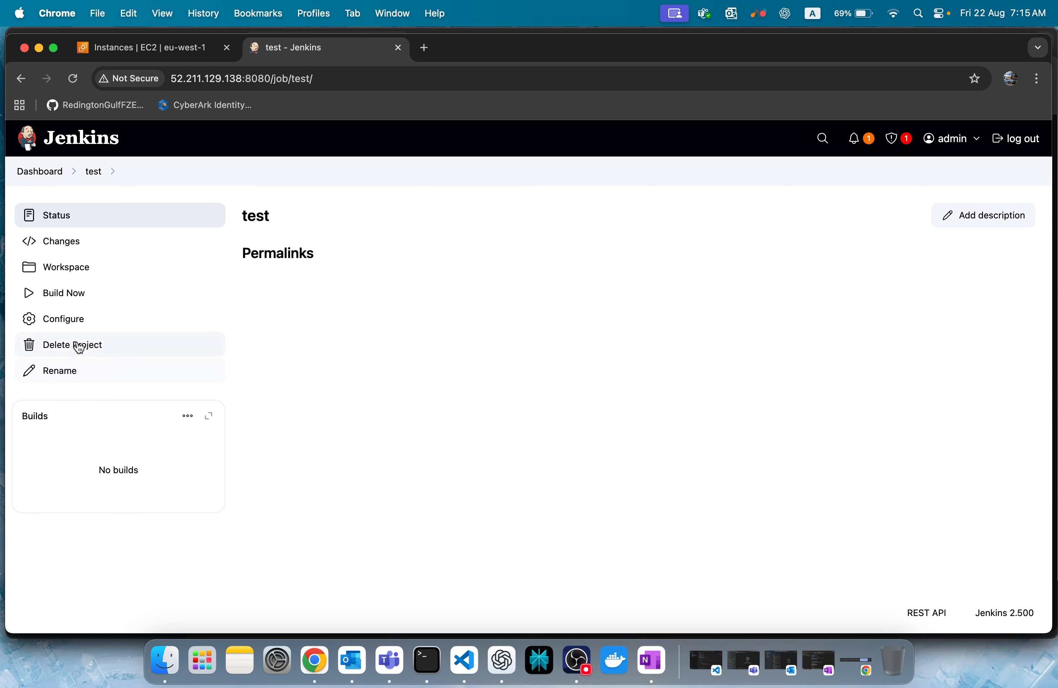
left_click(68, 321)
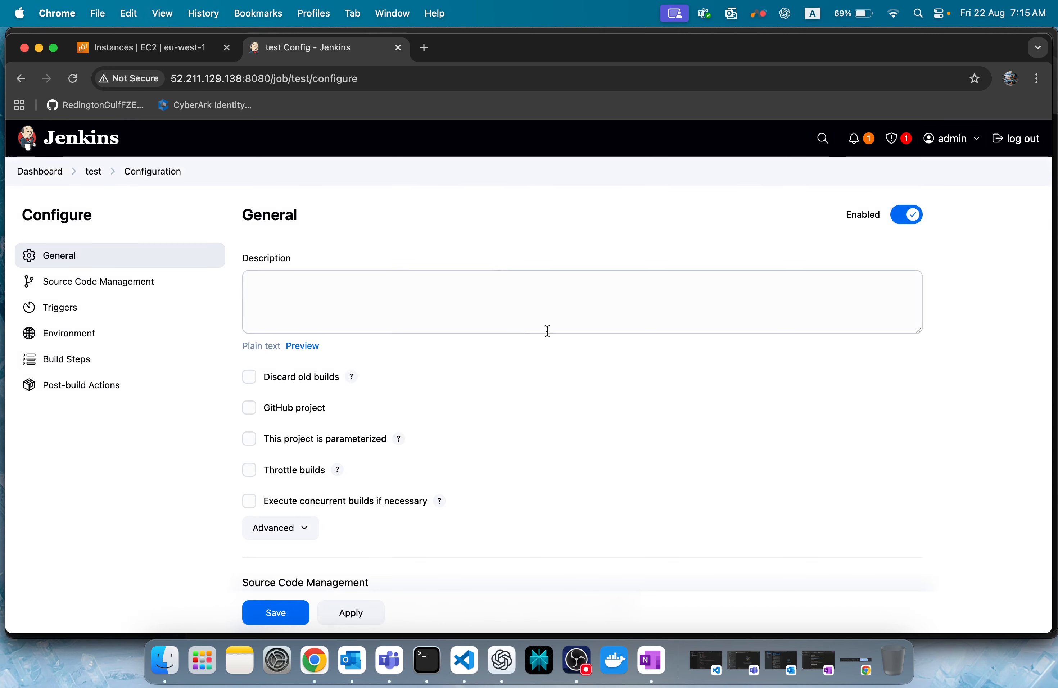
left_click(273, 612)
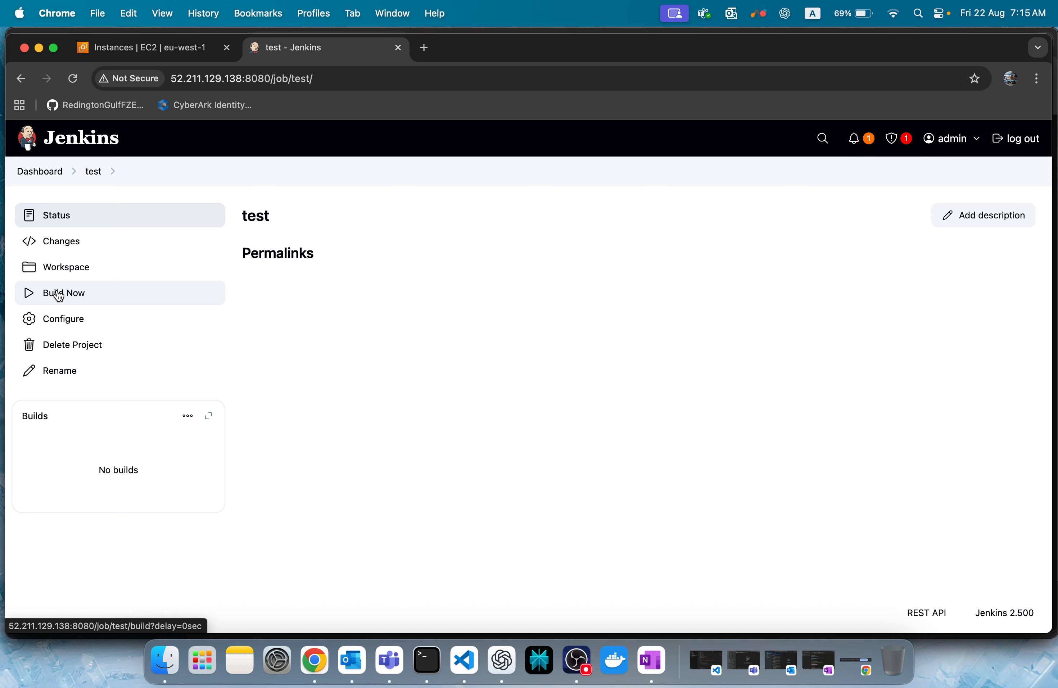
Run the test job and open build #1's Console Output.
left_click(60, 297)
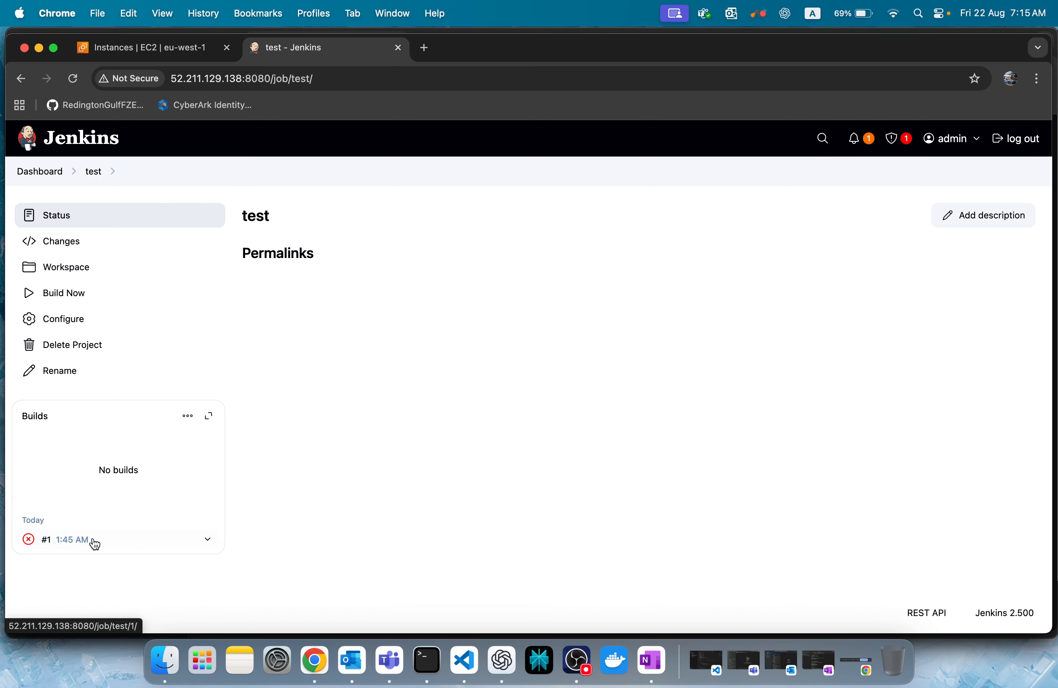
left_click(27, 542)
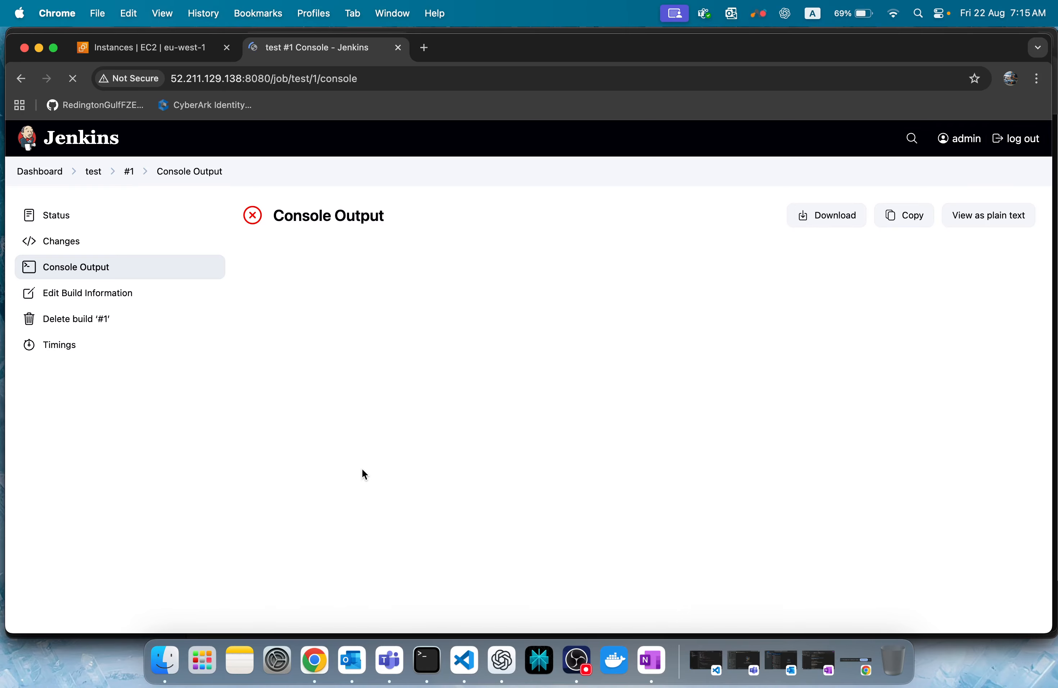
scroll(444, 400, "down", 5)
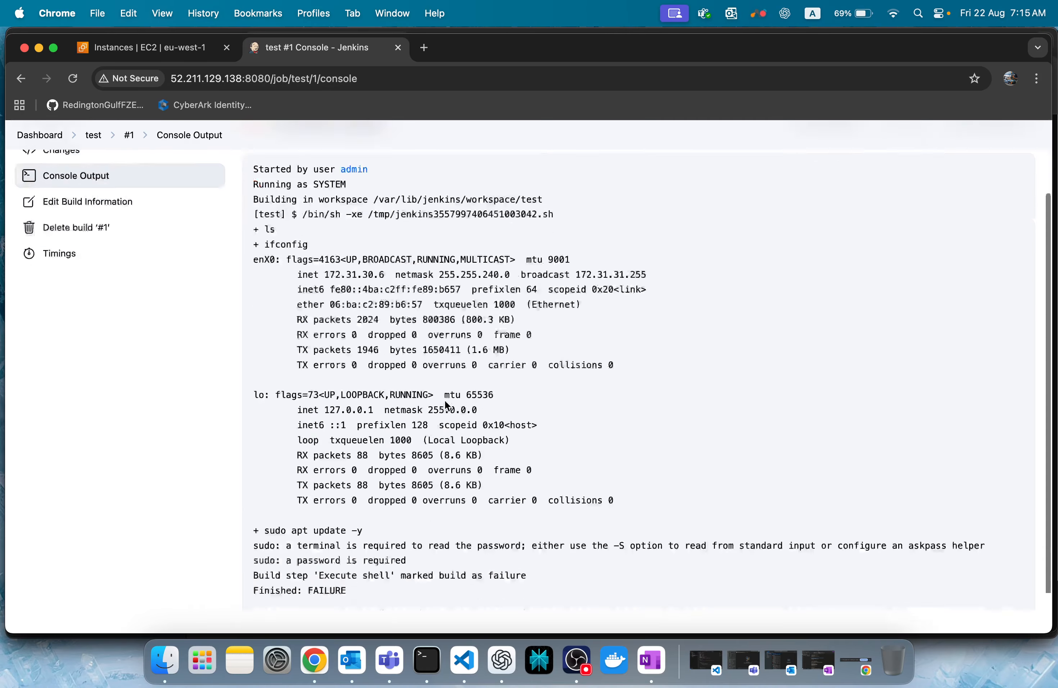
scroll(445, 400, "up", 5)
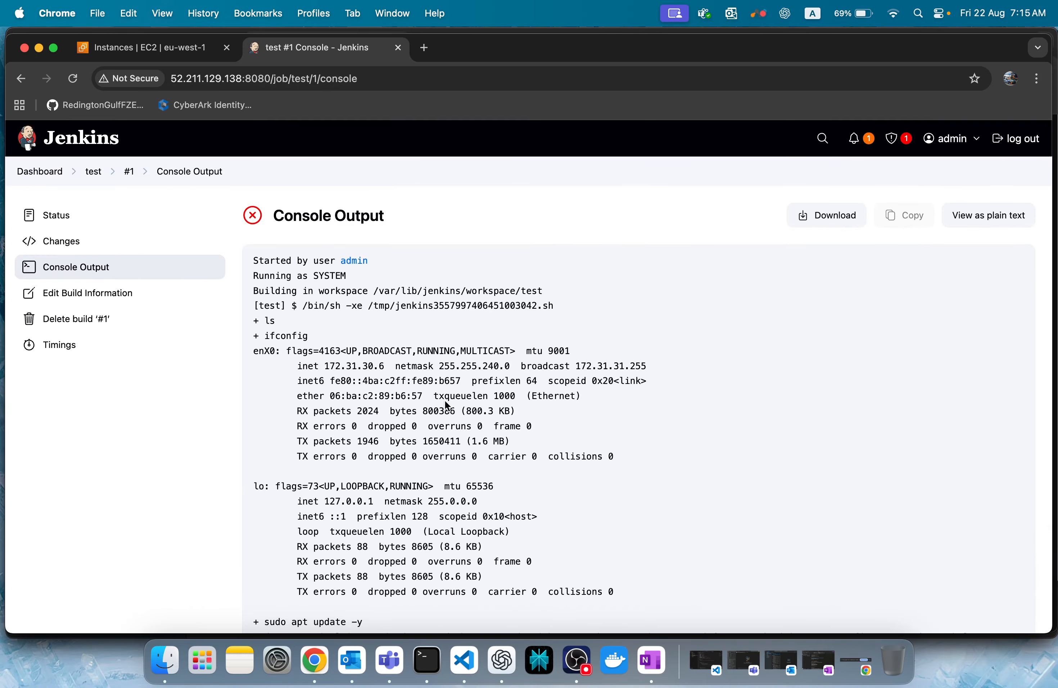
Read the log for ls, ifconfig and the sudo password error, then return to the job.
left_click_drag(264, 320, 274, 320)
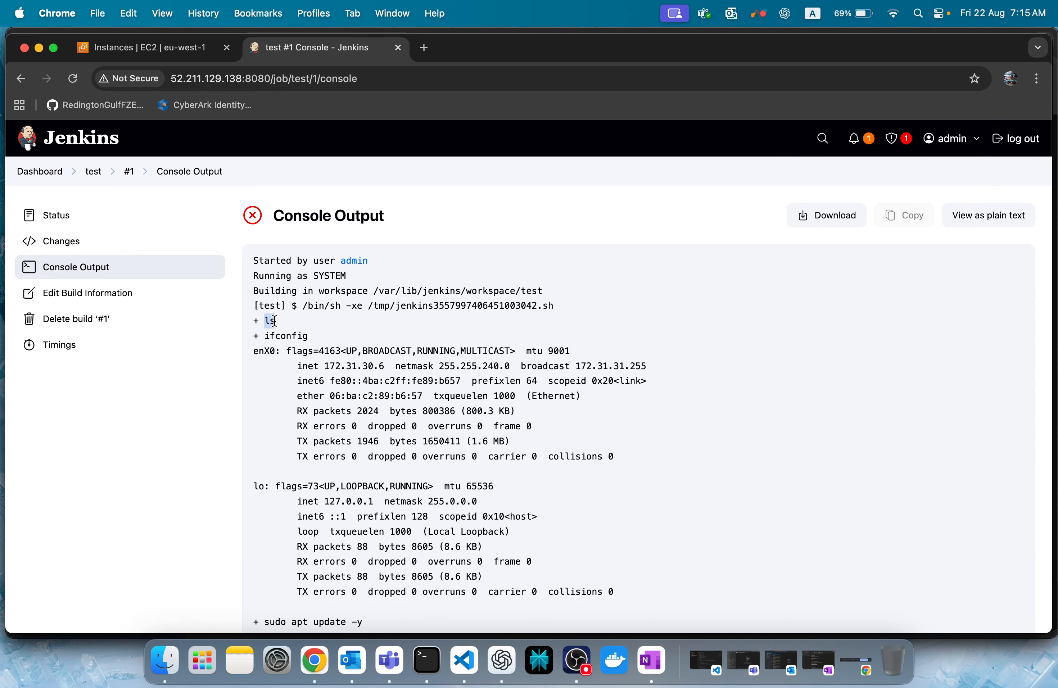
double_click(294, 335)
scroll(380, 436, "down", 2)
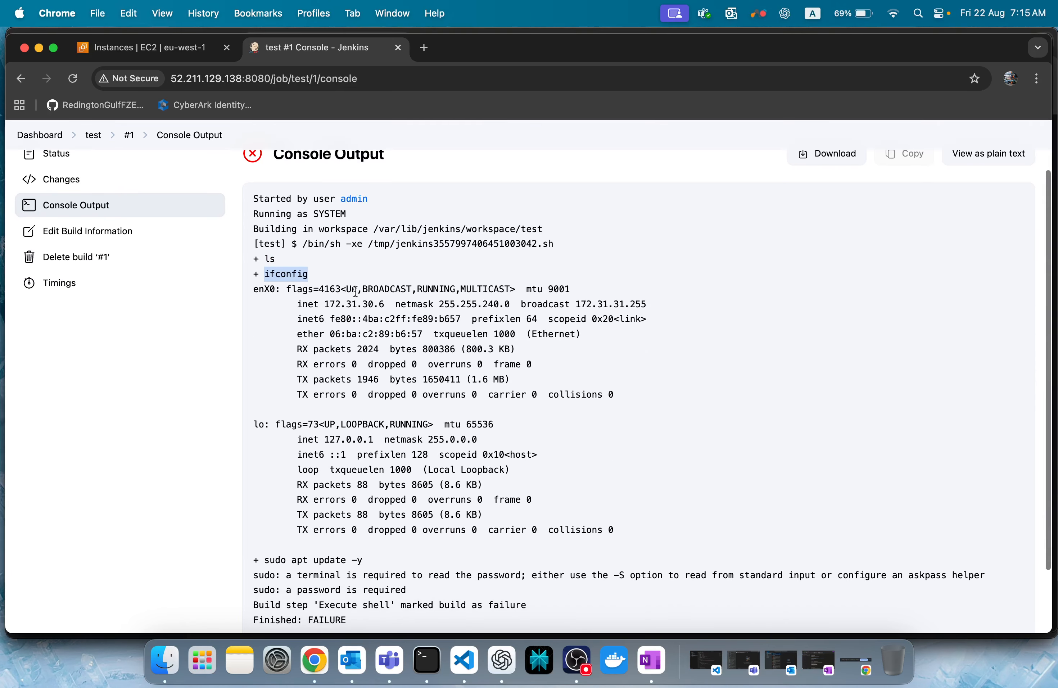
scroll(381, 435, "down", 2)
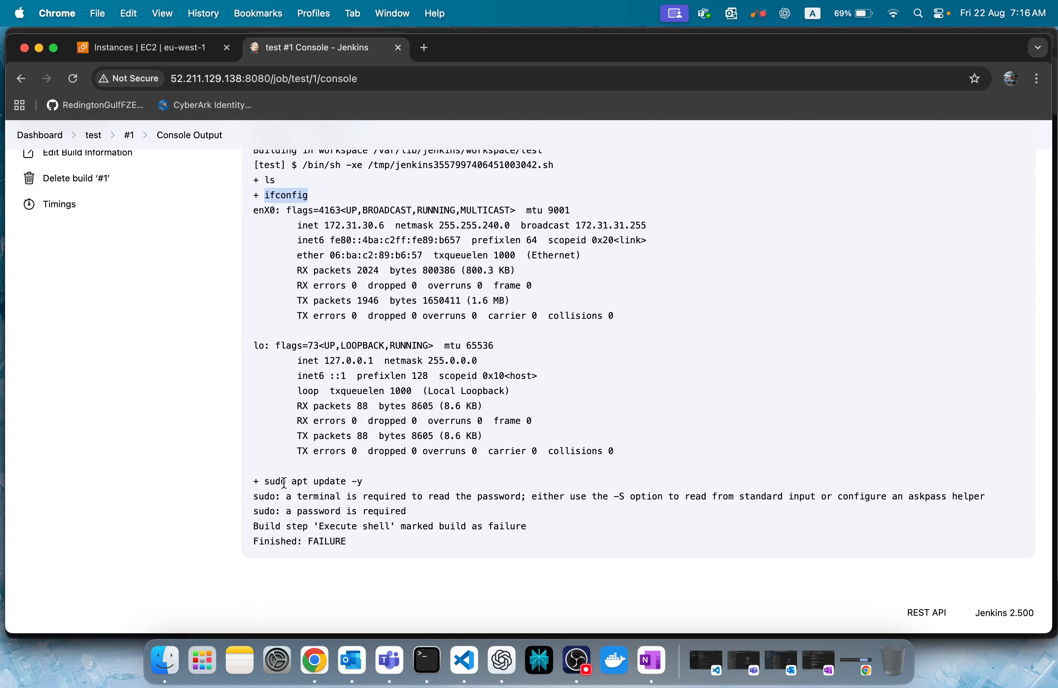
double_click(358, 500)
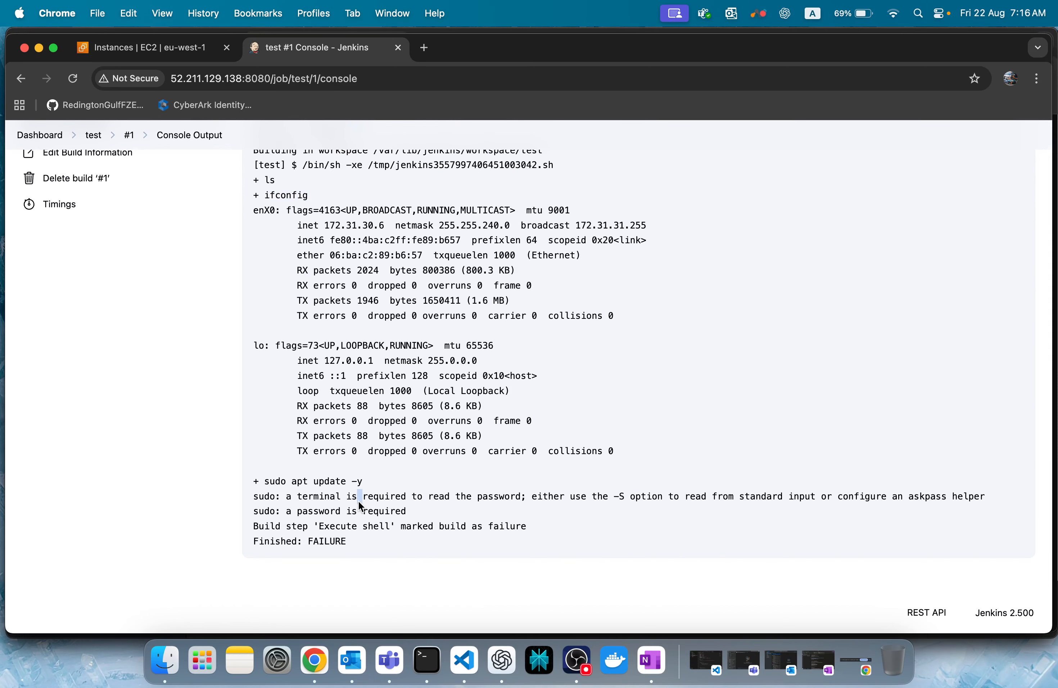
double_click(527, 510)
scroll(342, 494, "up", 5)
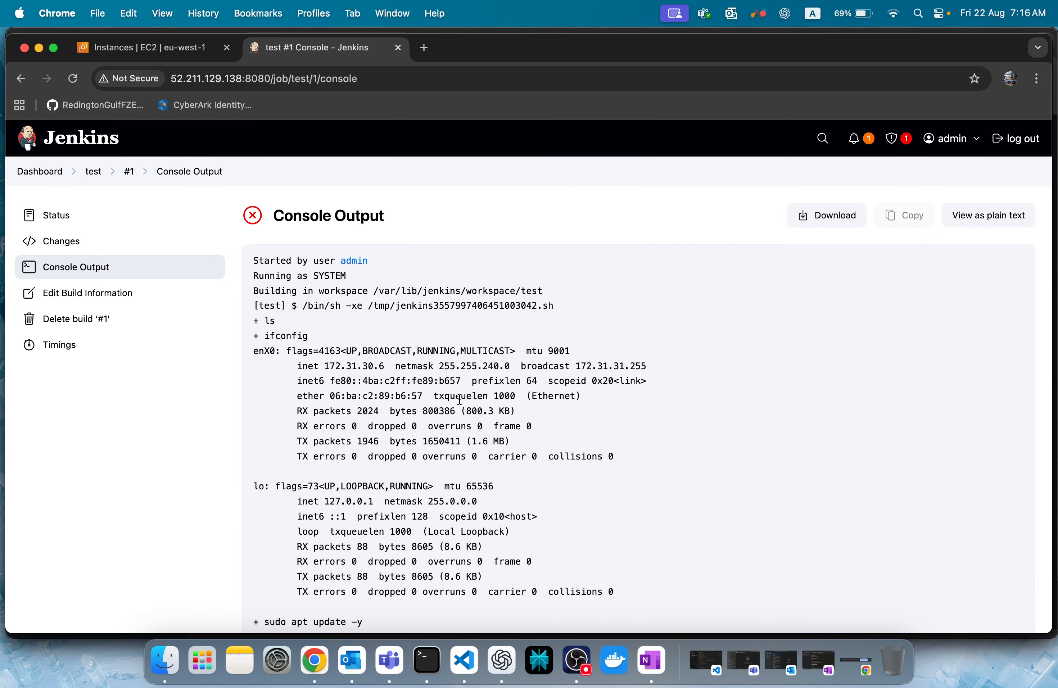
triple_click(330, 224)
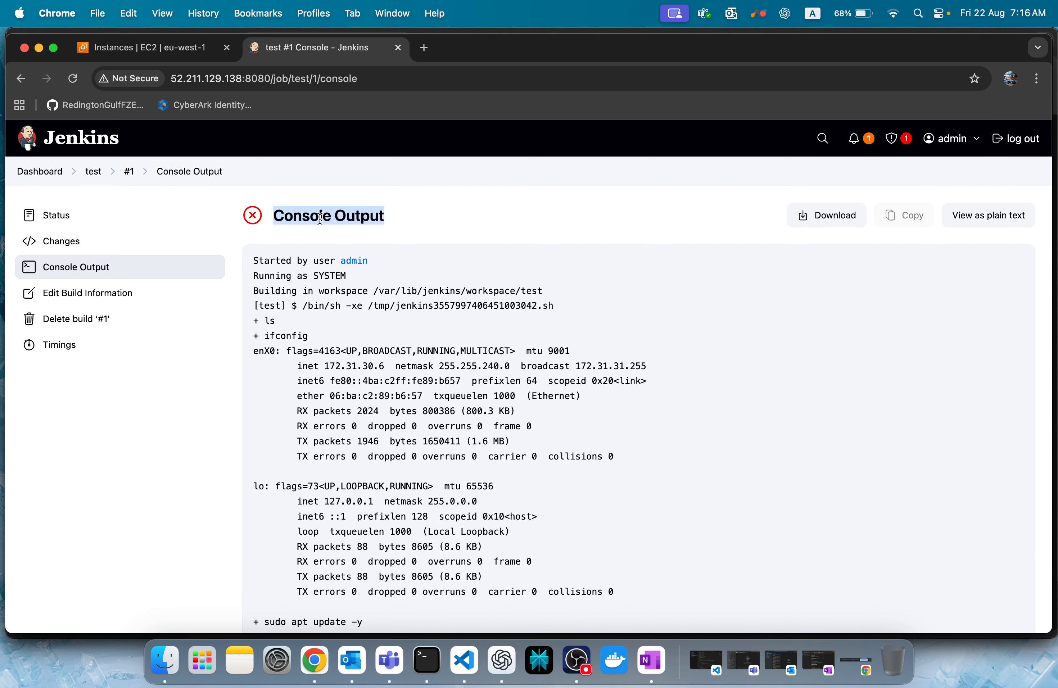
left_click(354, 403)
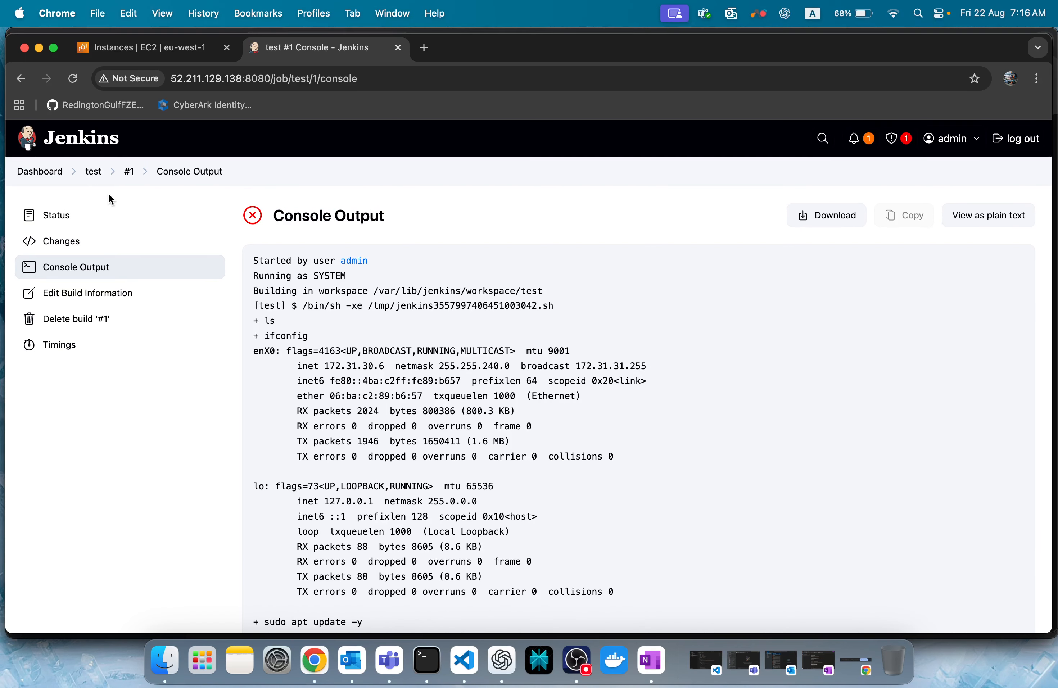
left_click(93, 174)
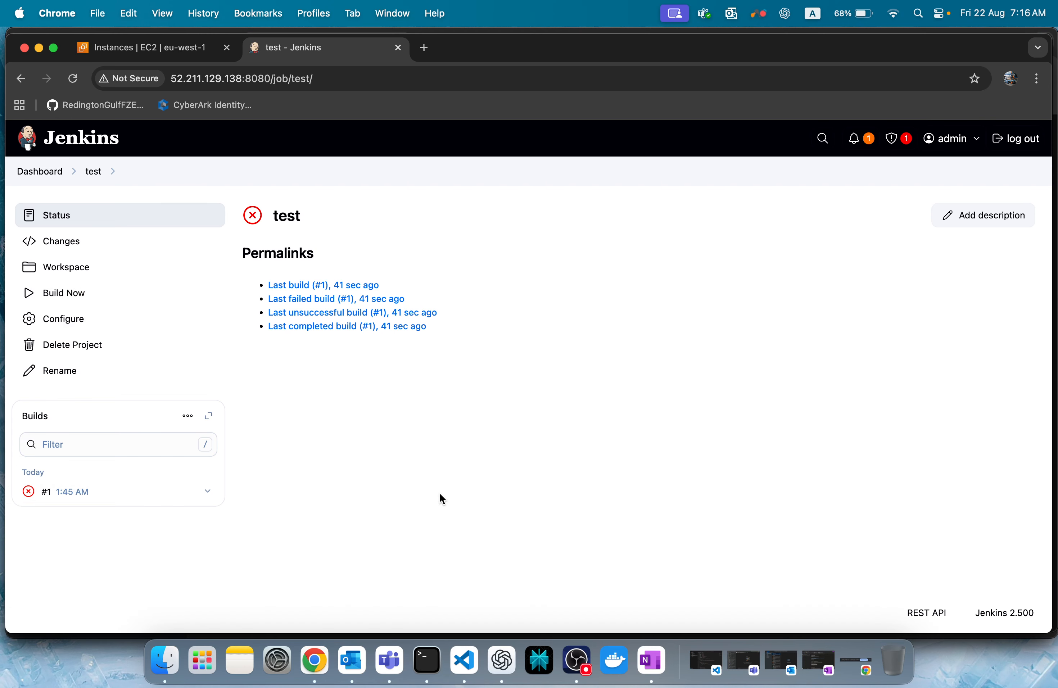
Run build #2 and open the test job's configuration.
left_click(134, 292)
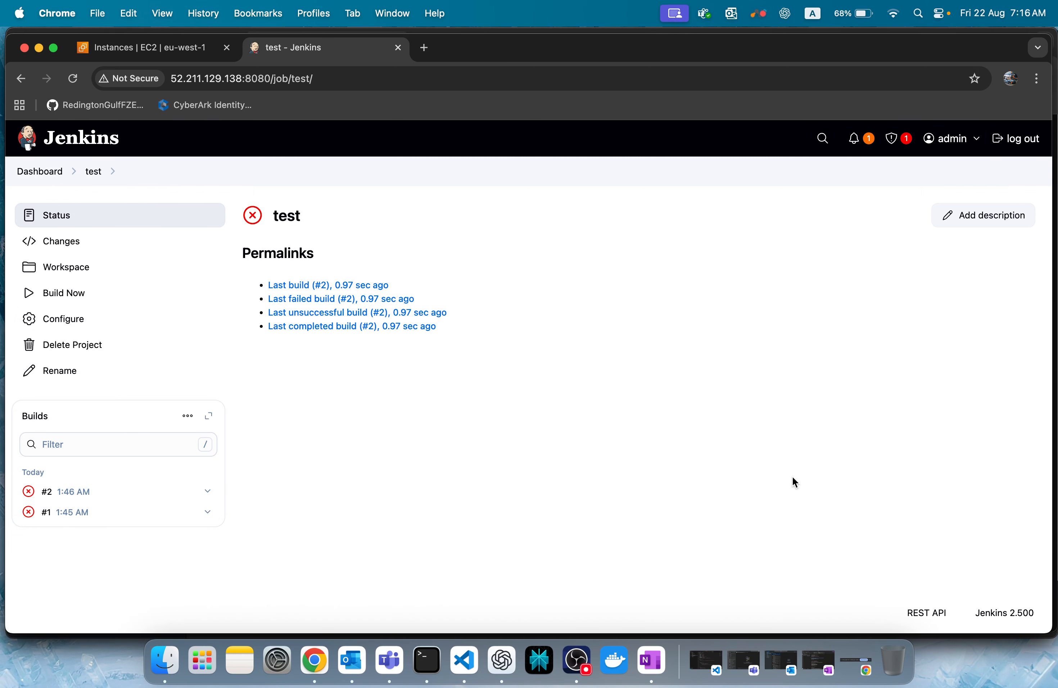
left_click(83, 318)
scroll(493, 433, "down", 20)
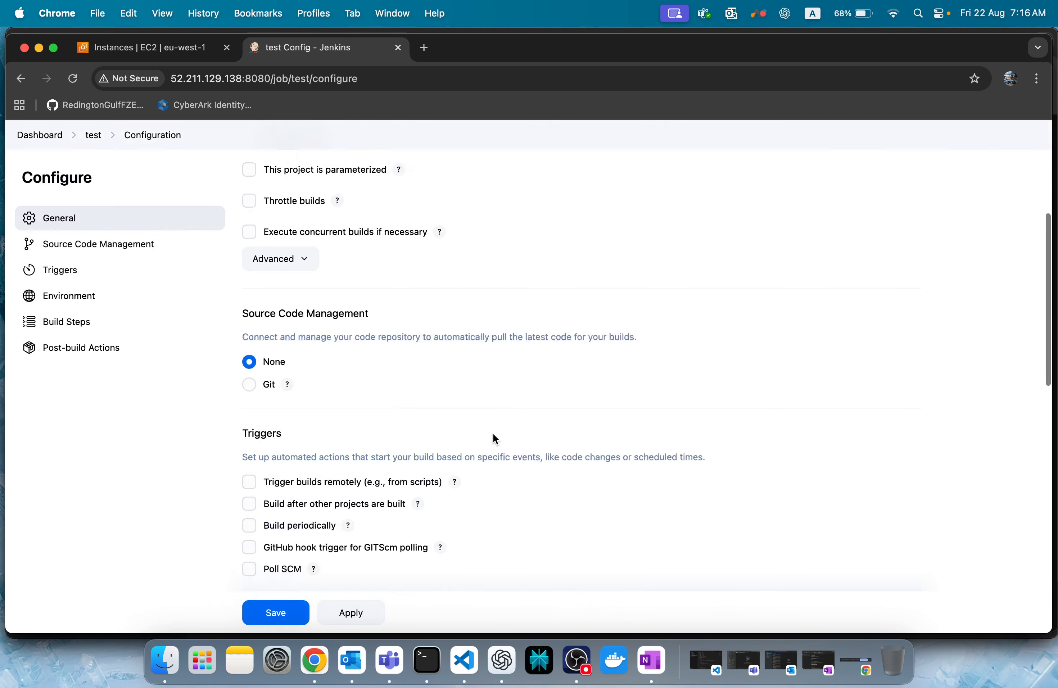
scroll(493, 432, "down", 2)
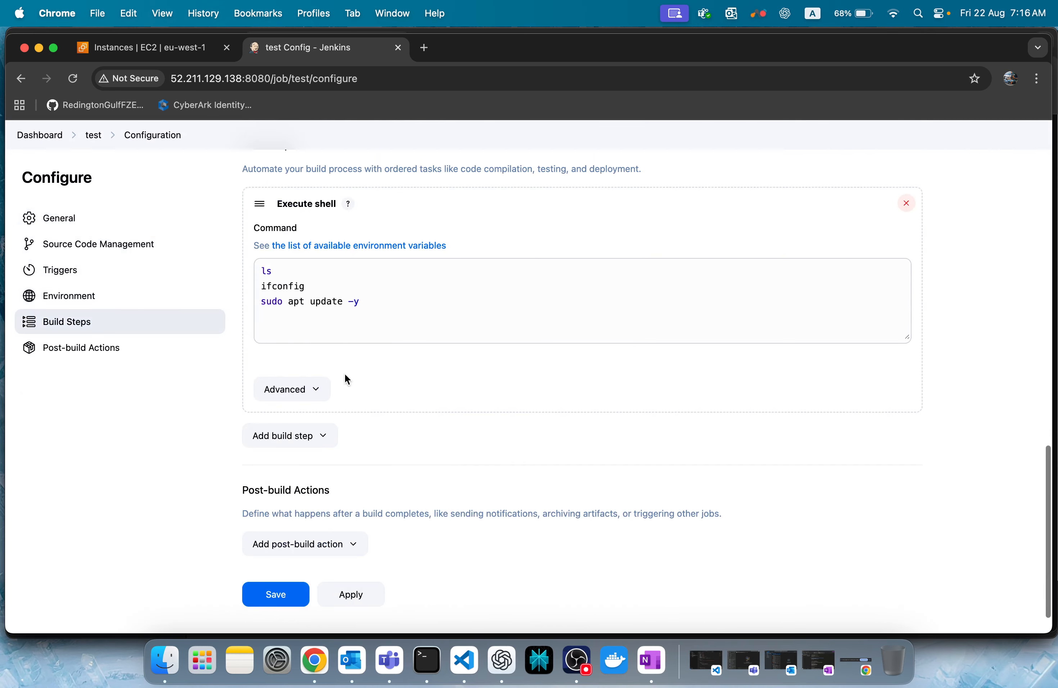
Delete the sudo apt update -y line, save, and run build #3.
triple_click(315, 307)
key("BackSpace")
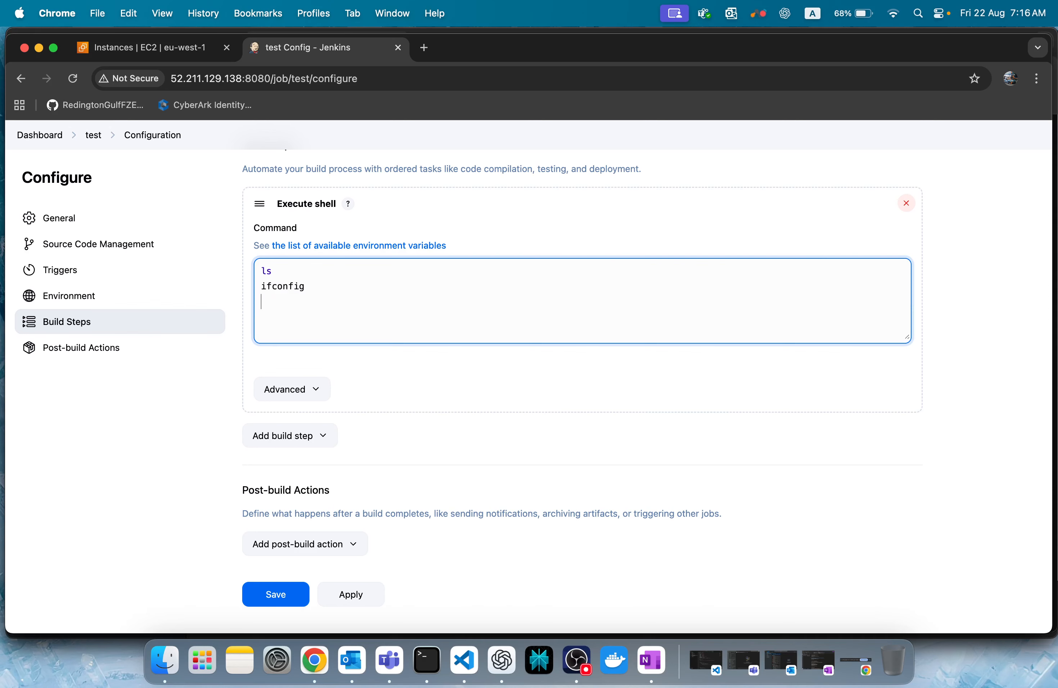
left_click(274, 594)
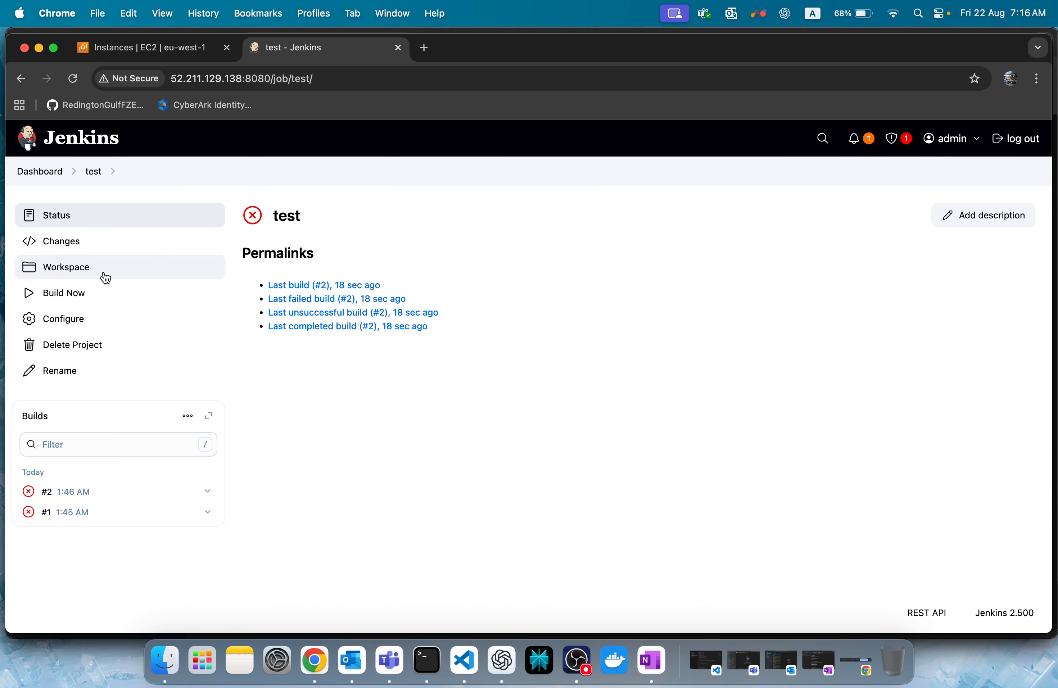
left_click(82, 292)
left_click(93, 172)
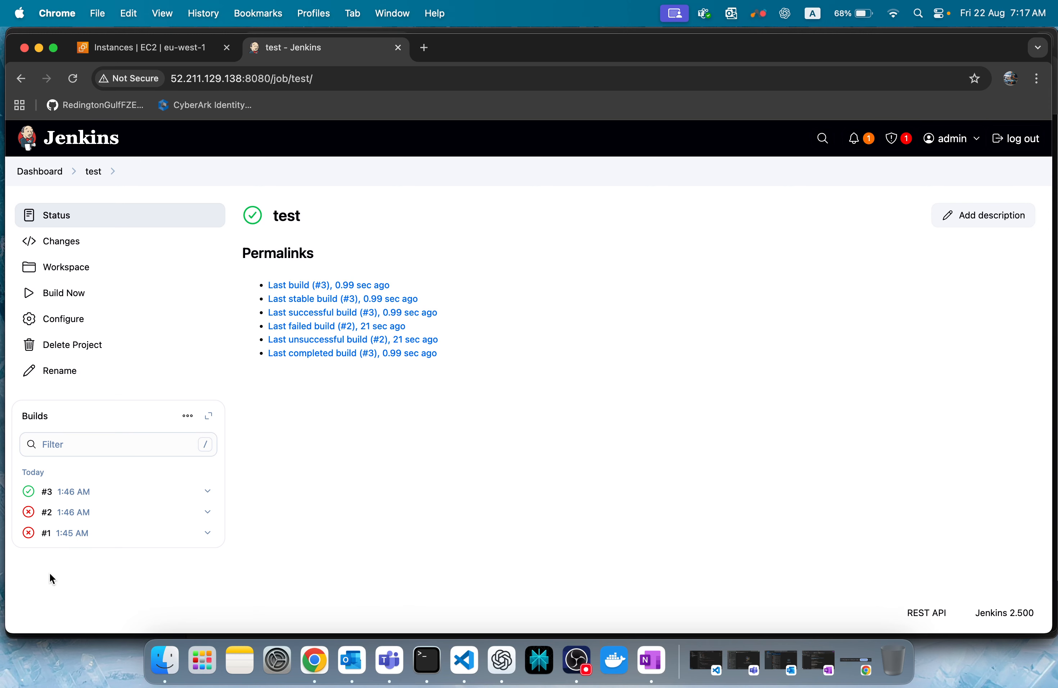
Check build #3's console output for Finished: SUCCESS and its workspace path, then return to the test job page.
left_click(28, 491)
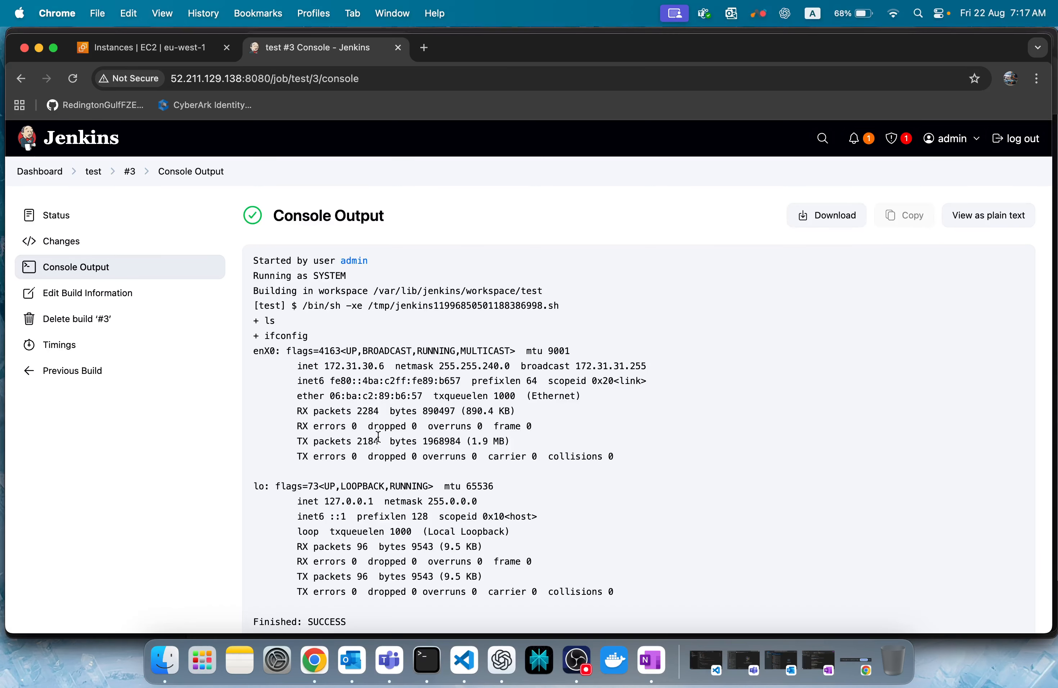
scroll(326, 539, "down", 3)
triple_click(326, 539)
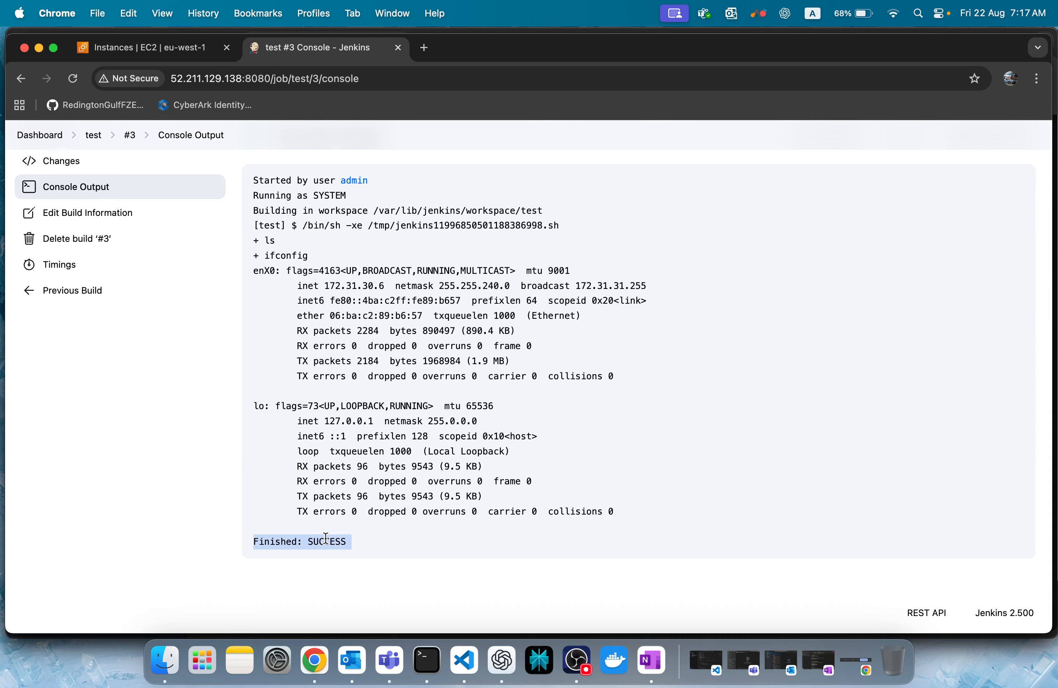
left_click(470, 296)
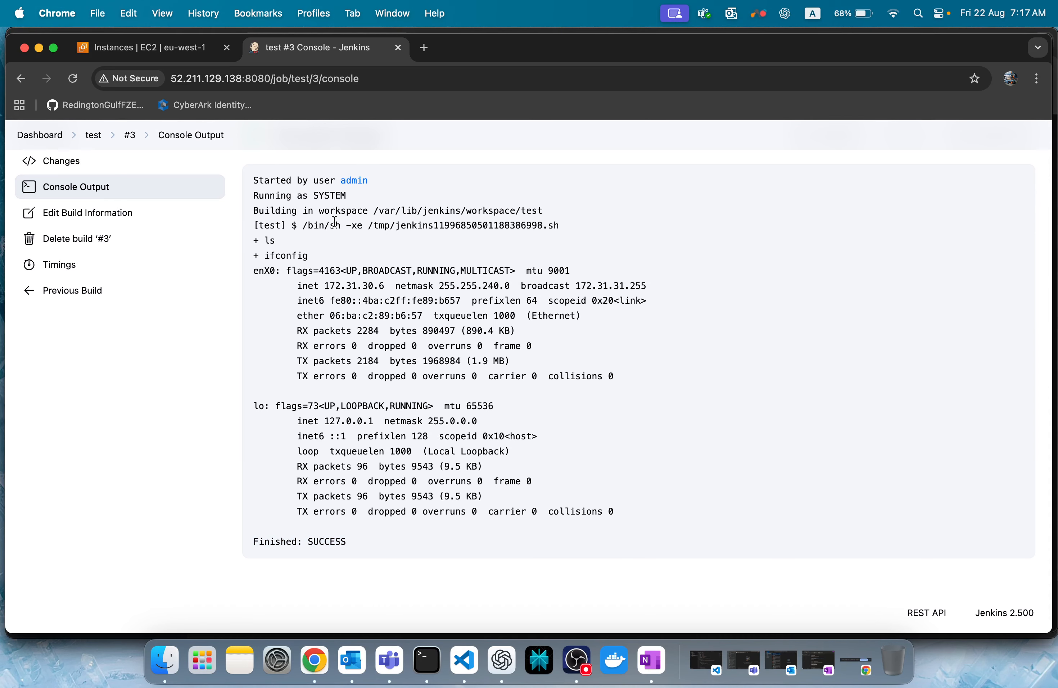
scroll(334, 221, "up", 1)
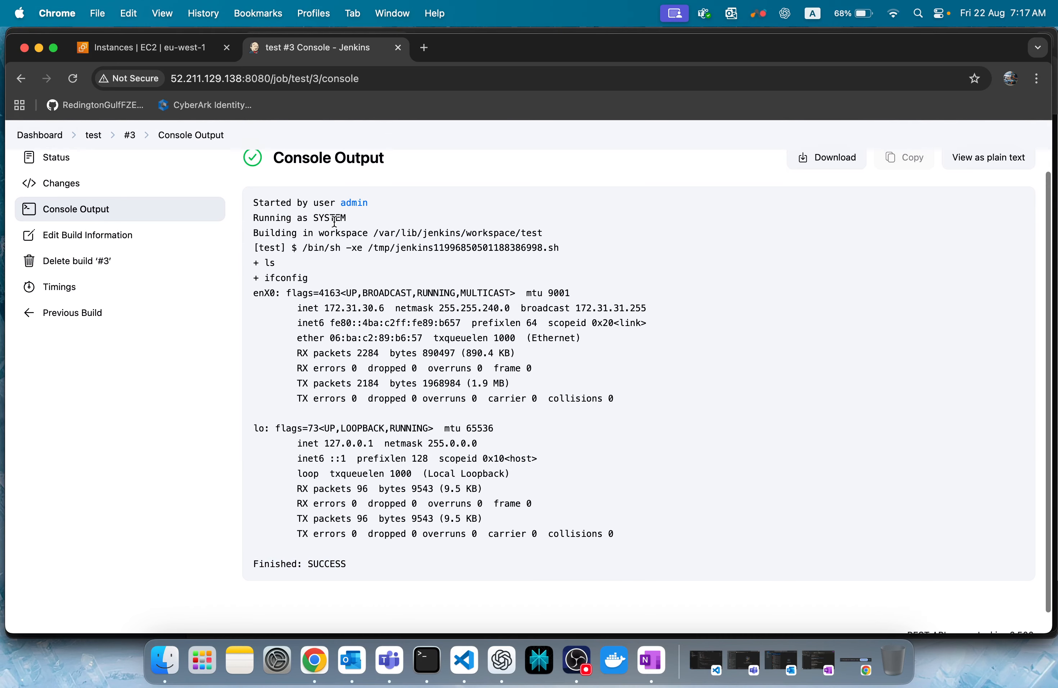
triple_click(308, 231)
double_click(342, 229)
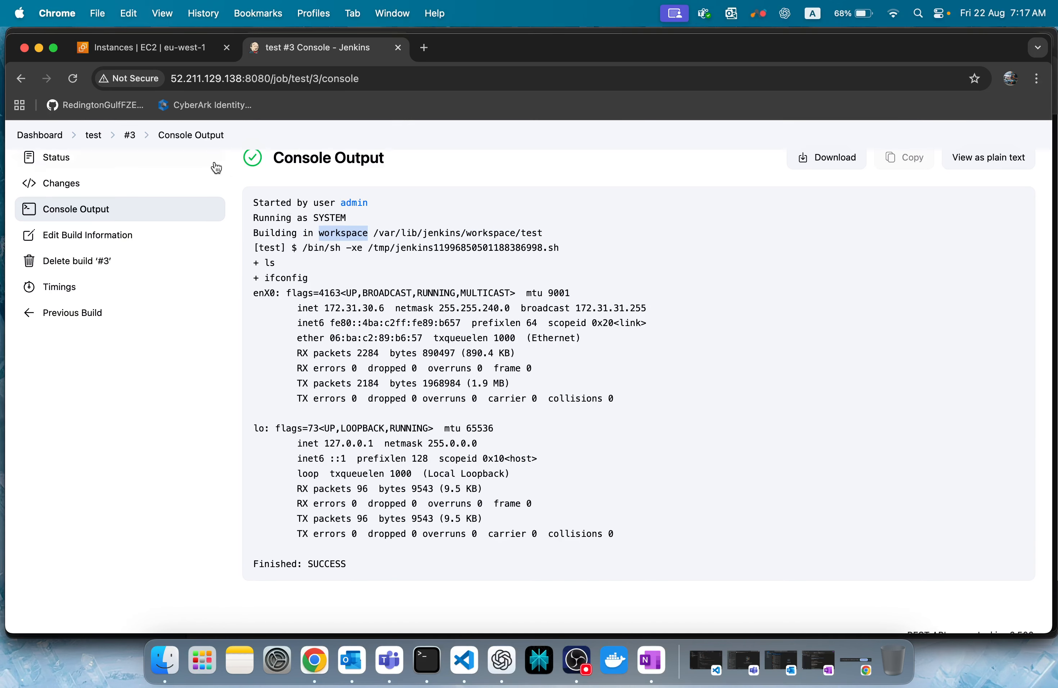
left_click(94, 138)
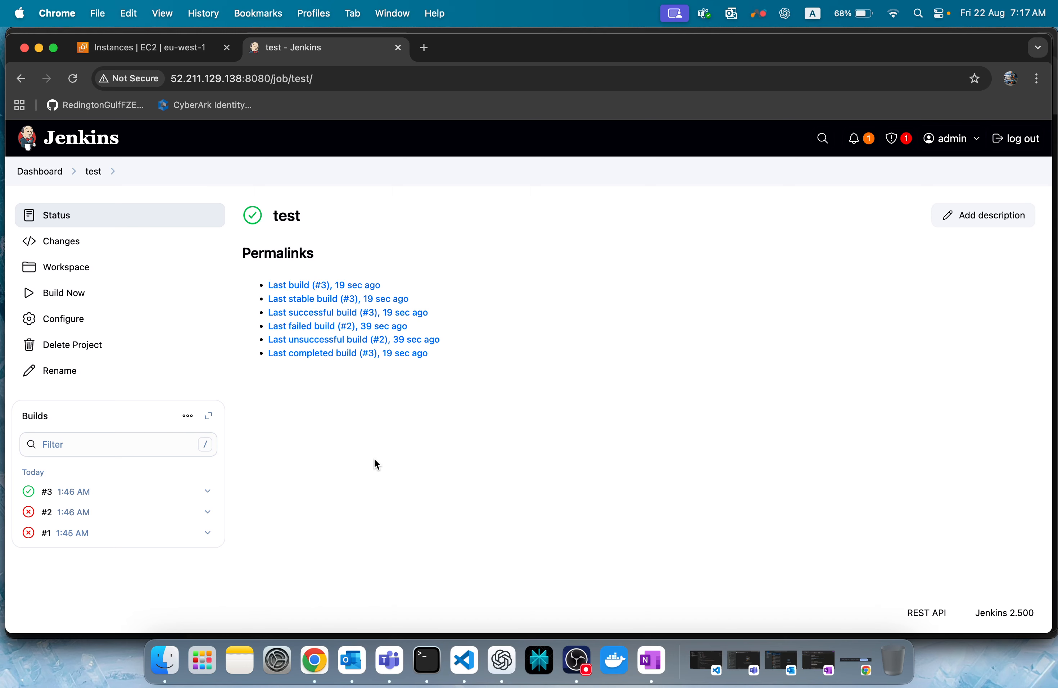
Copy the example ssh command from the EC2 instance's SSH client connection instructions.
left_click(426, 661)
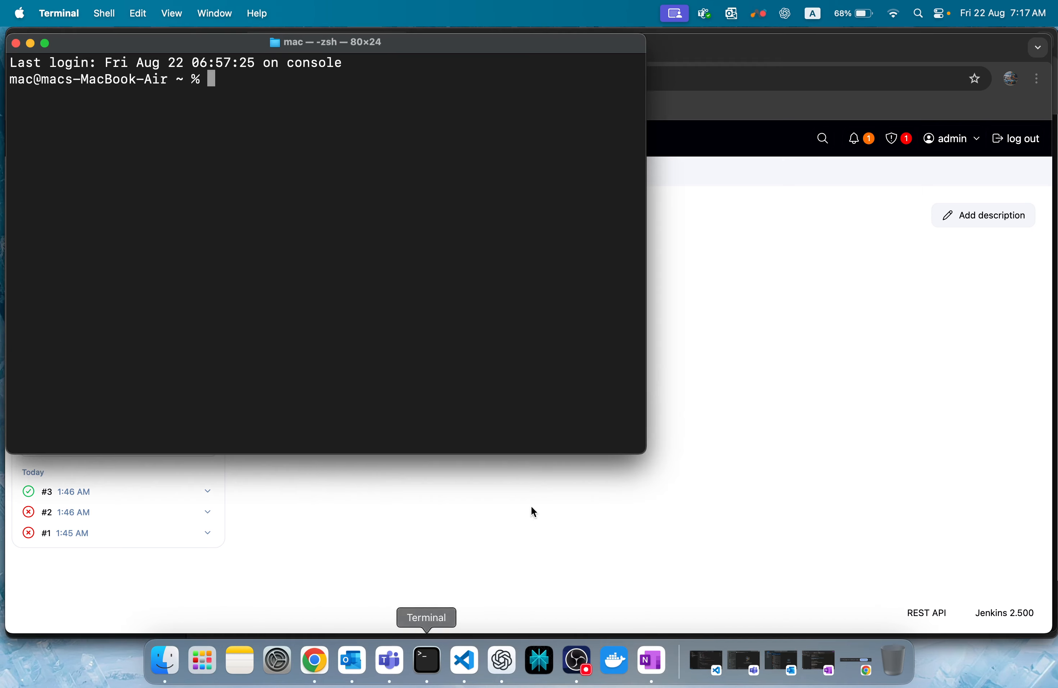
left_click(553, 632)
left_click(146, 45)
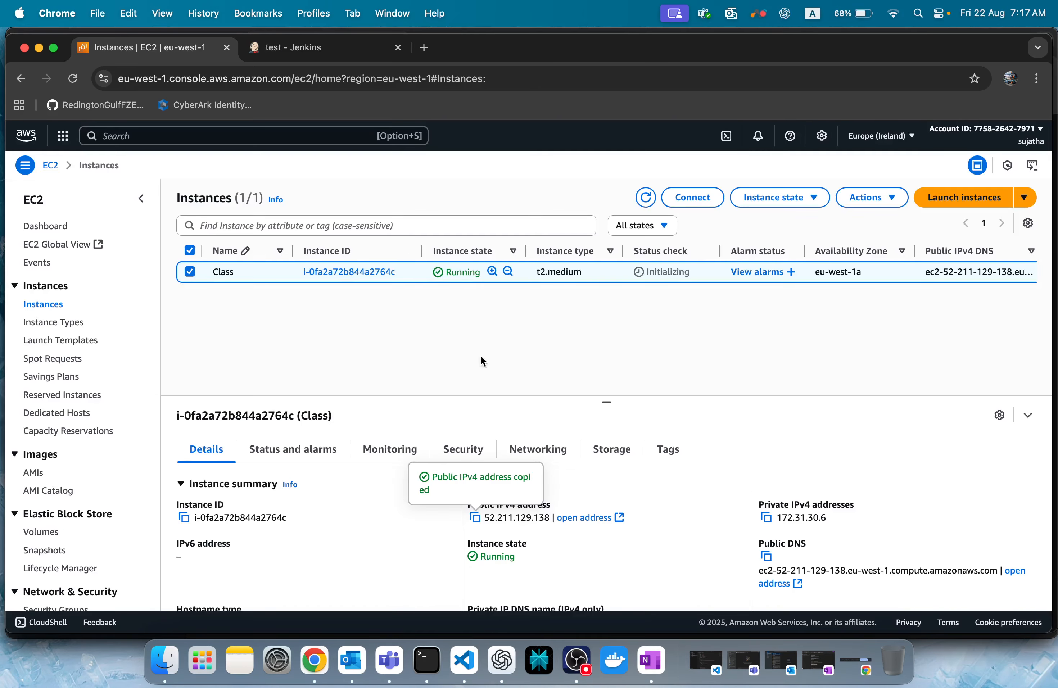
left_click(675, 196)
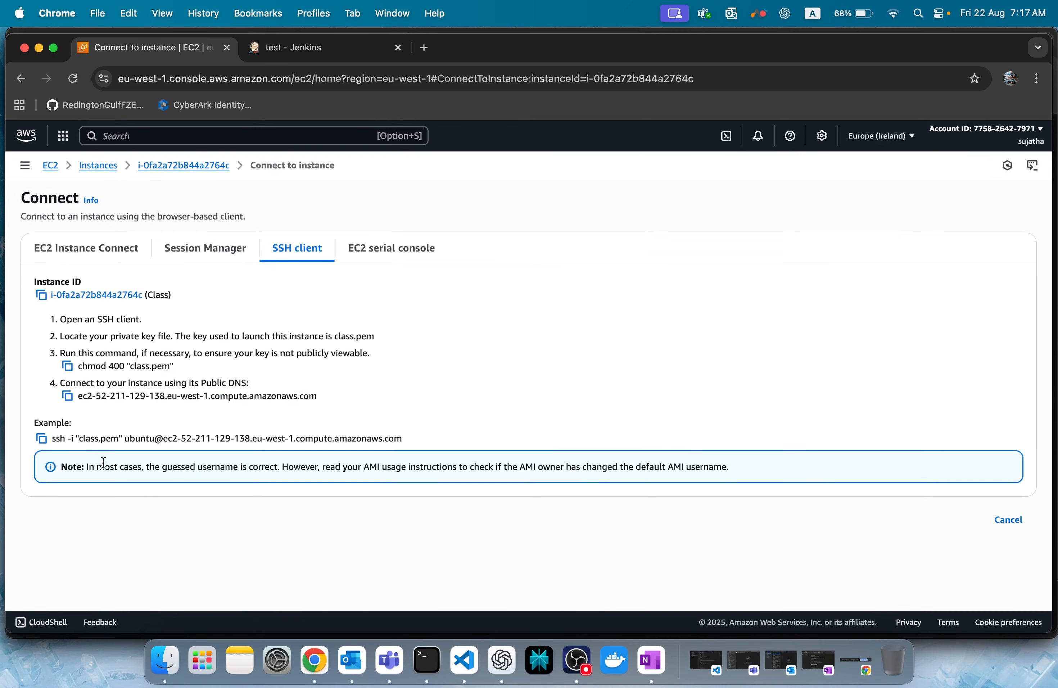
left_click(41, 439)
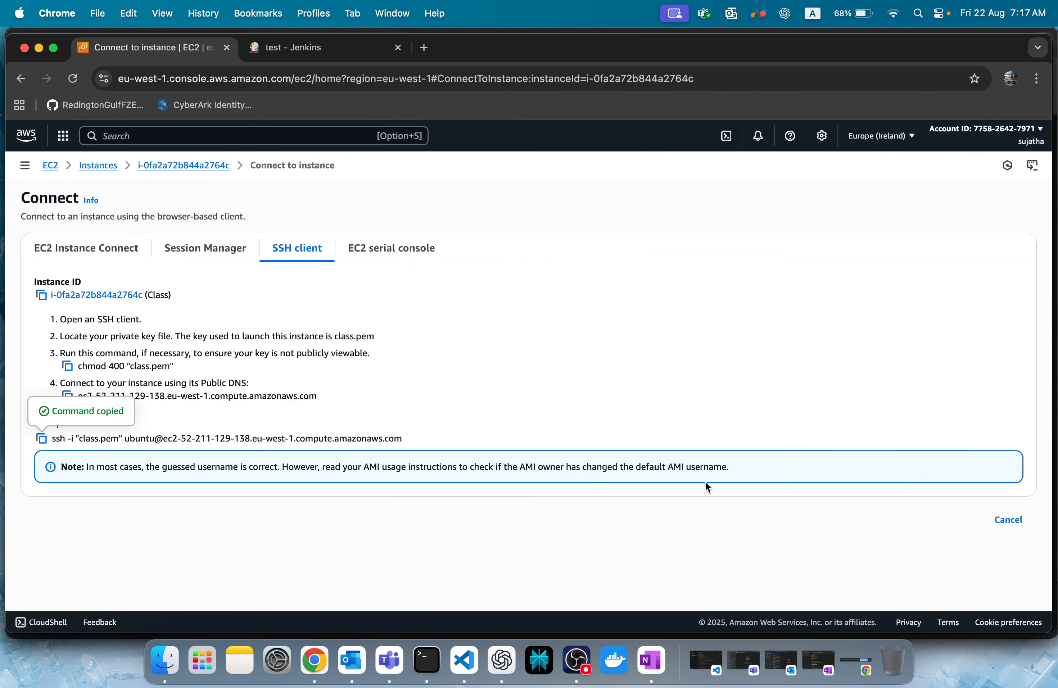
left_click(1008, 520)
From the Downloads folder, run the copied ssh command and maximize the Terminal window.
left_click(426, 660)
type("cd ")
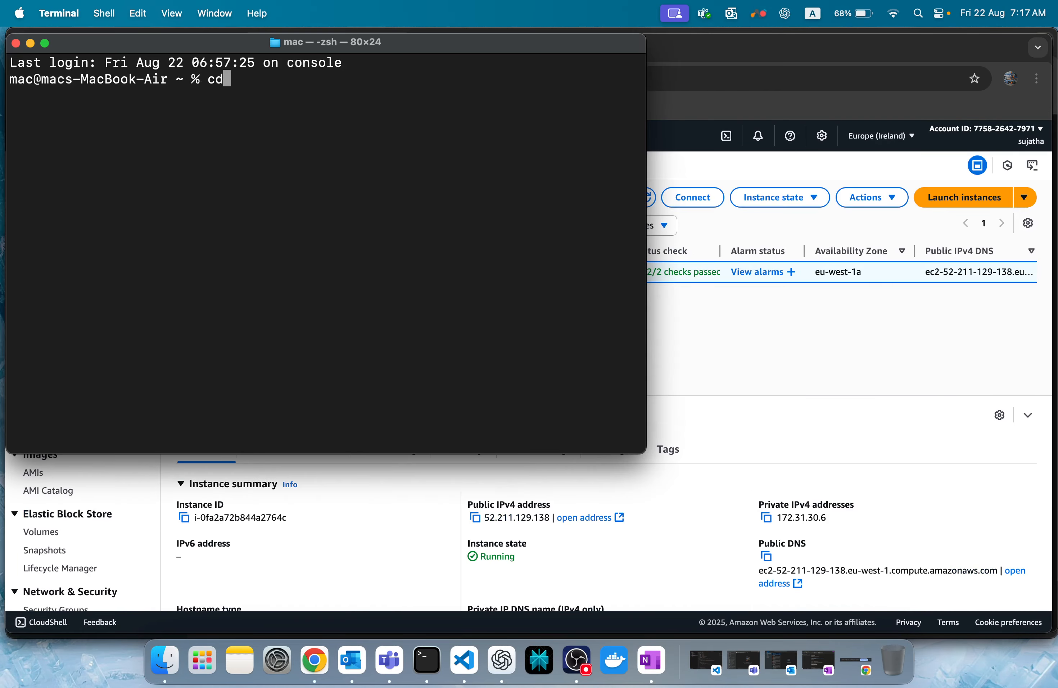
type("Dow")
key("Tab")
key("Return")
key("cmd+v")
key("Return")
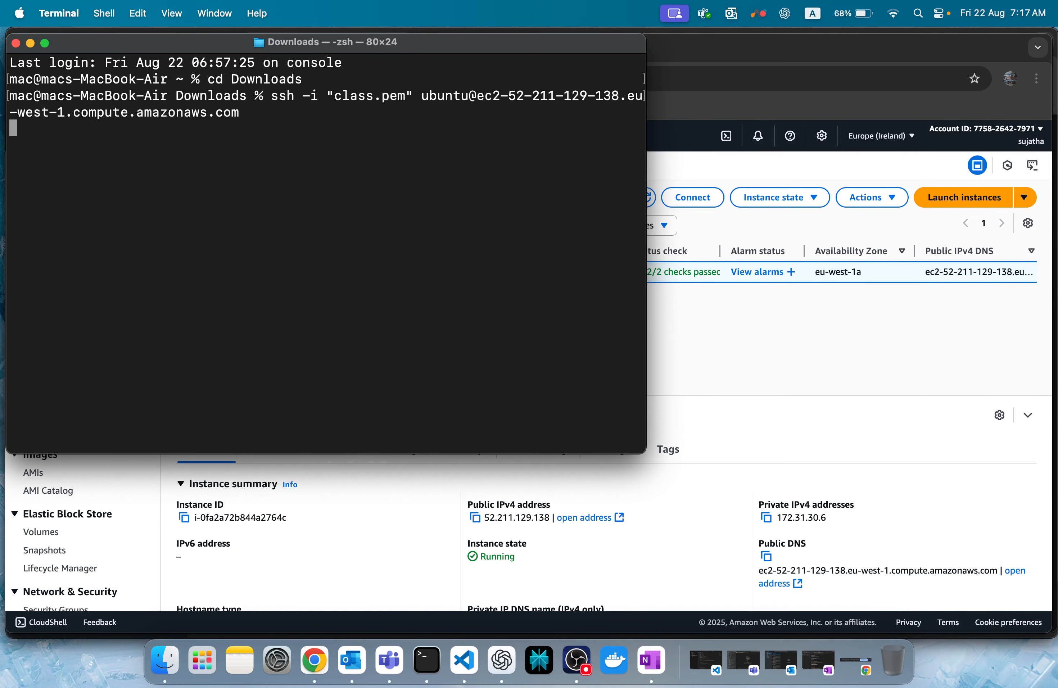
double_click(612, 40)
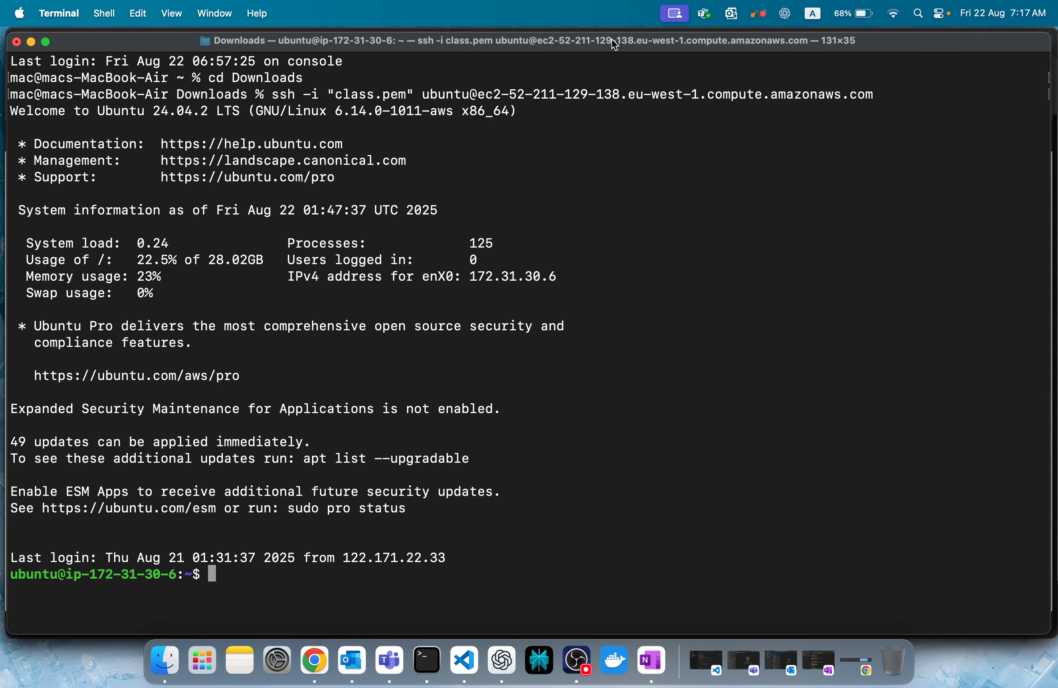
Switch to root with sudo su and list /var/lib/jenkins, noting the plugins and jobs folders.
type("sudo su\\")
key("BackSpace")
key("Return")
type("cd /va")
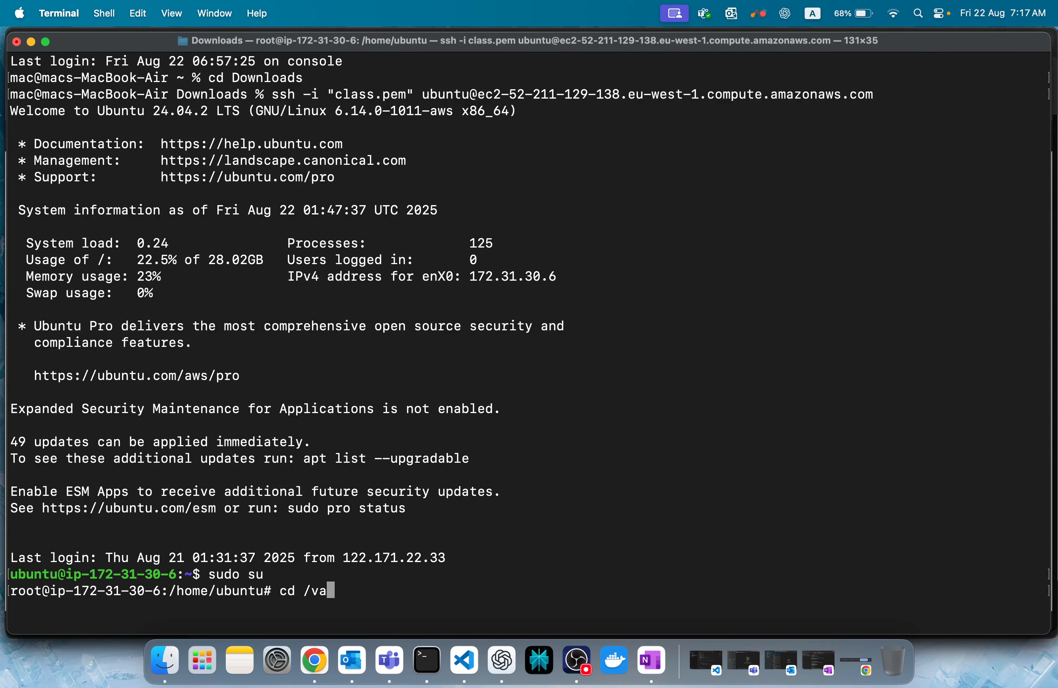
type("r/lib/jenkins/")
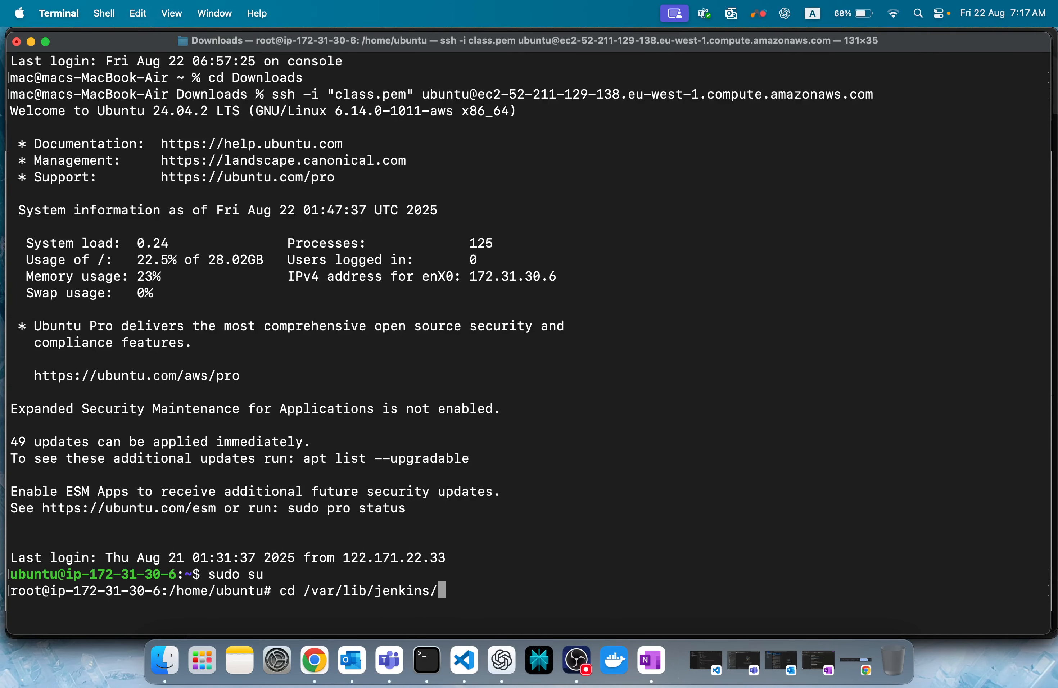
key("Return")
type("ls")
key("Return")
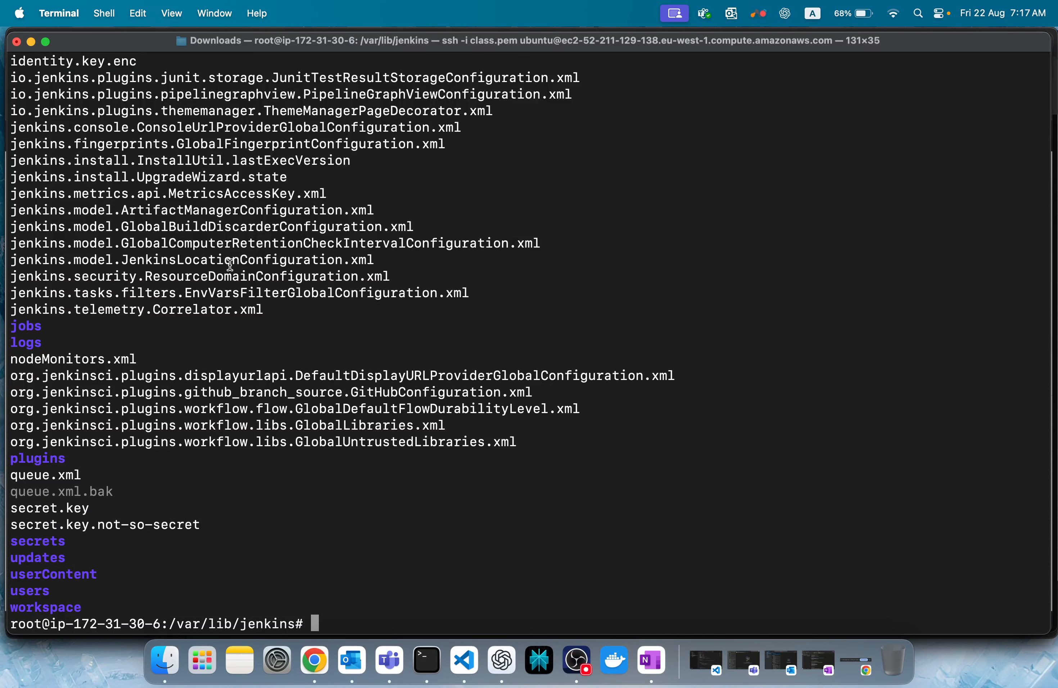
double_click(37, 462)
double_click(20, 329)
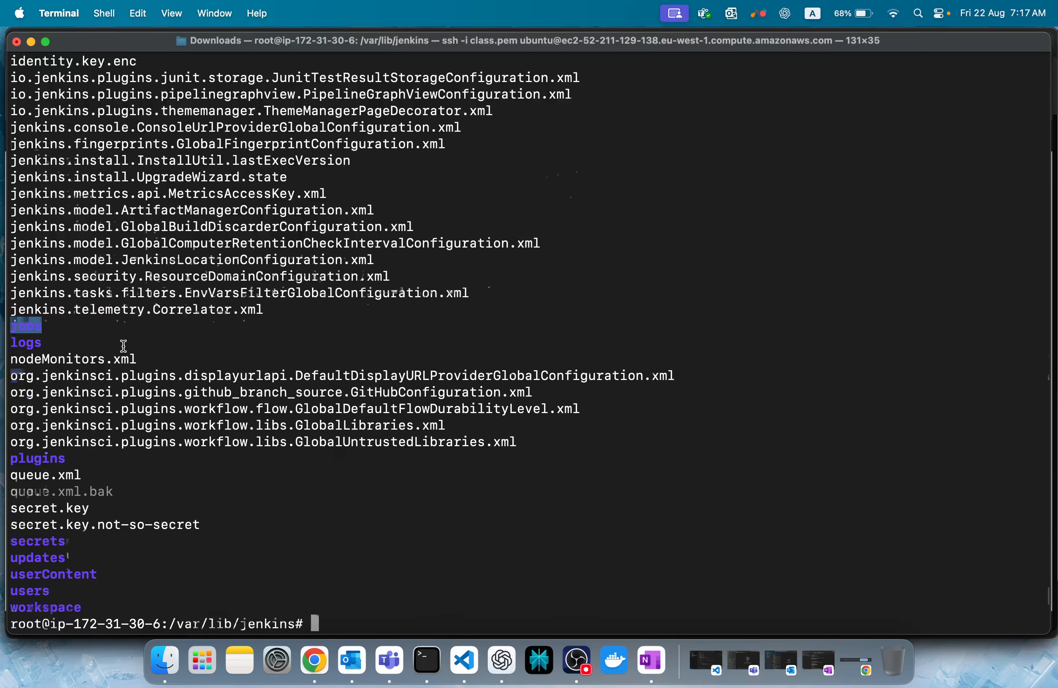
scroll(123, 345, "up", 8)
scroll(124, 422, "up", 1)
scroll(124, 422, "down", 8)
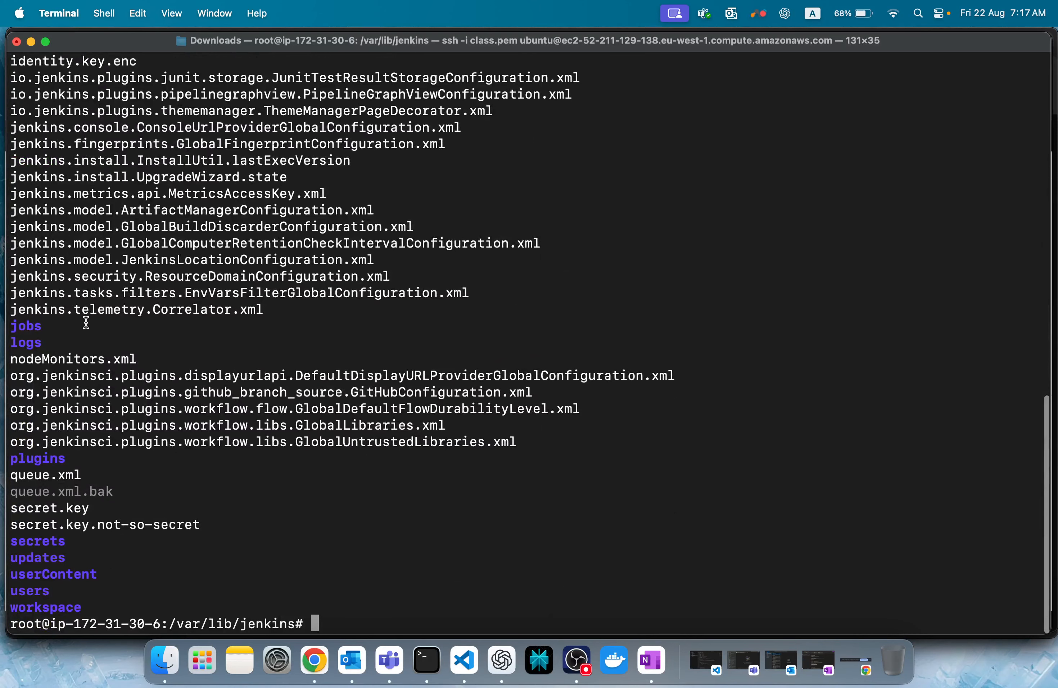
List the jobs folder, then the test job folder containing config.xml.
type("cd jobs/")
key("Return")
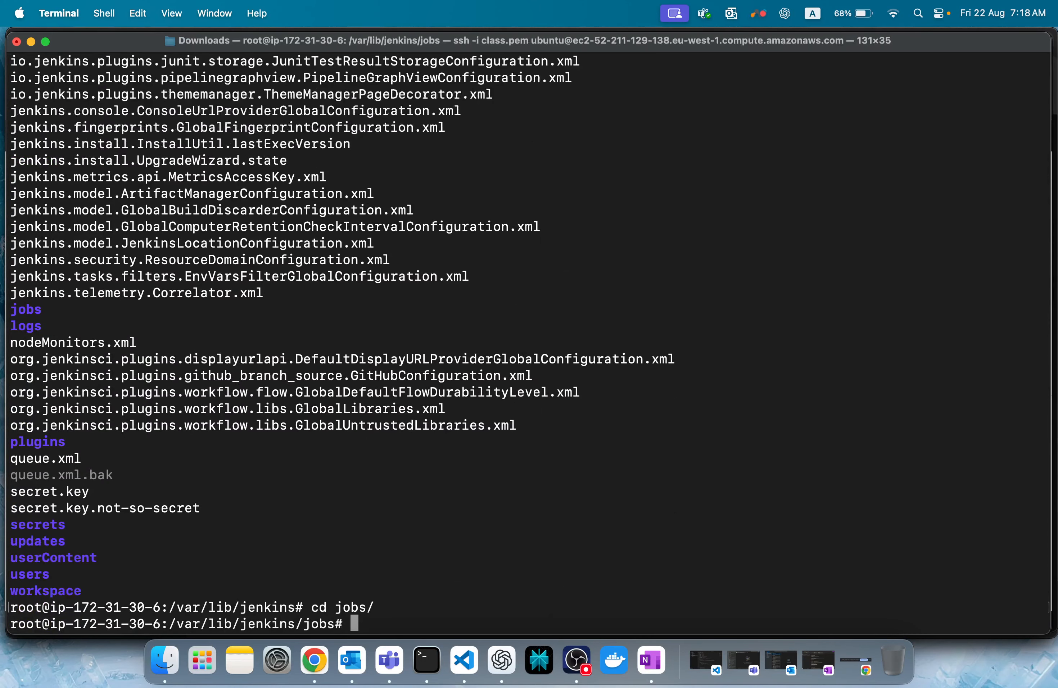
type("ls")
key("Return")
type("\\")
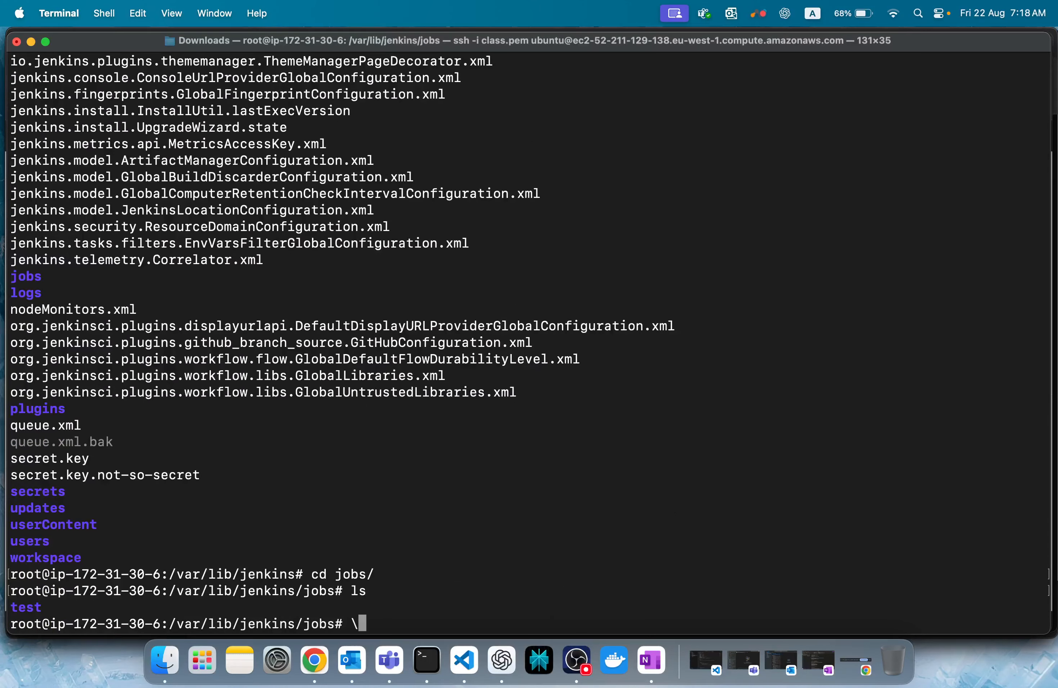
key("BackSpace")
type("cd test/")
key("Return")
type("ls")
key("Return")
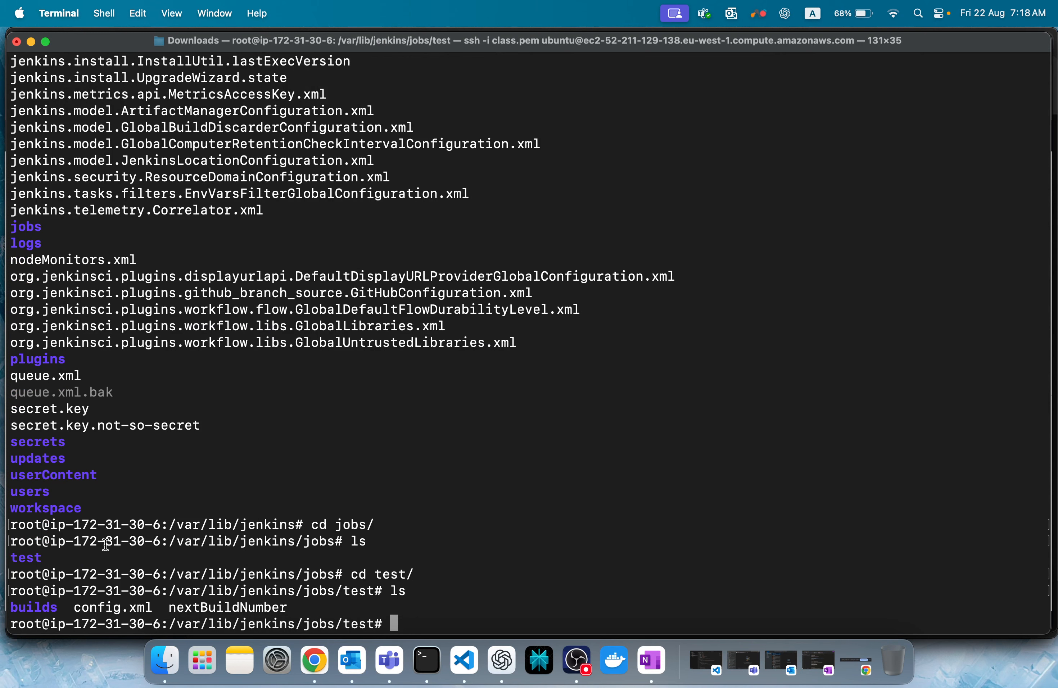
double_click(103, 611)
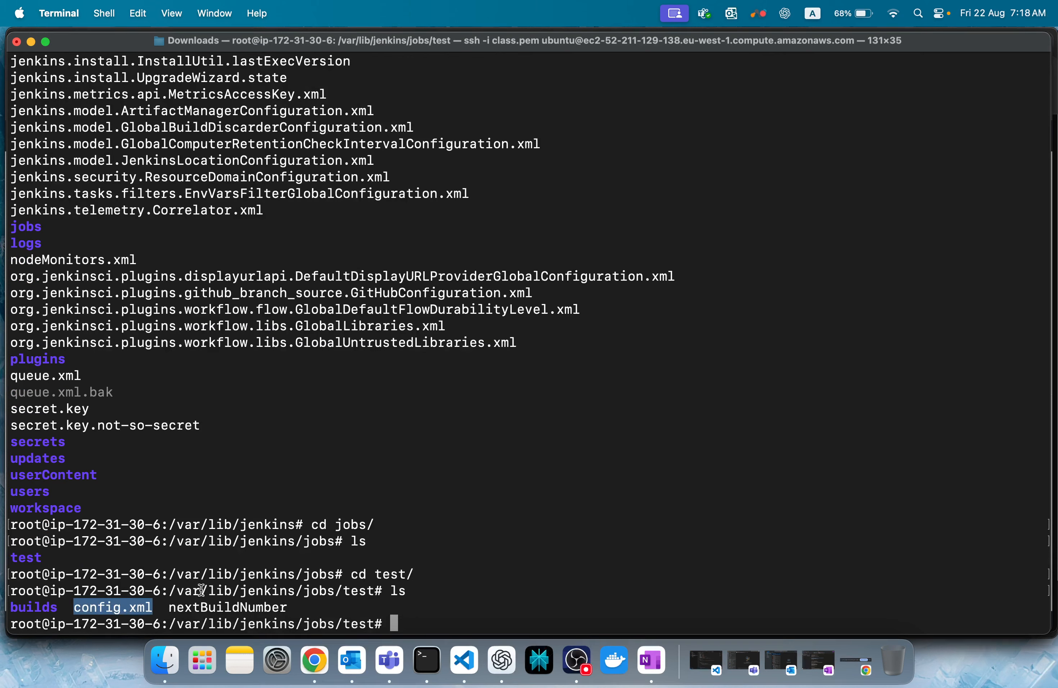
left_click(542, 466)
List the test job's builds folder, showing builds 1, 2 and 3.
type("cd bu")
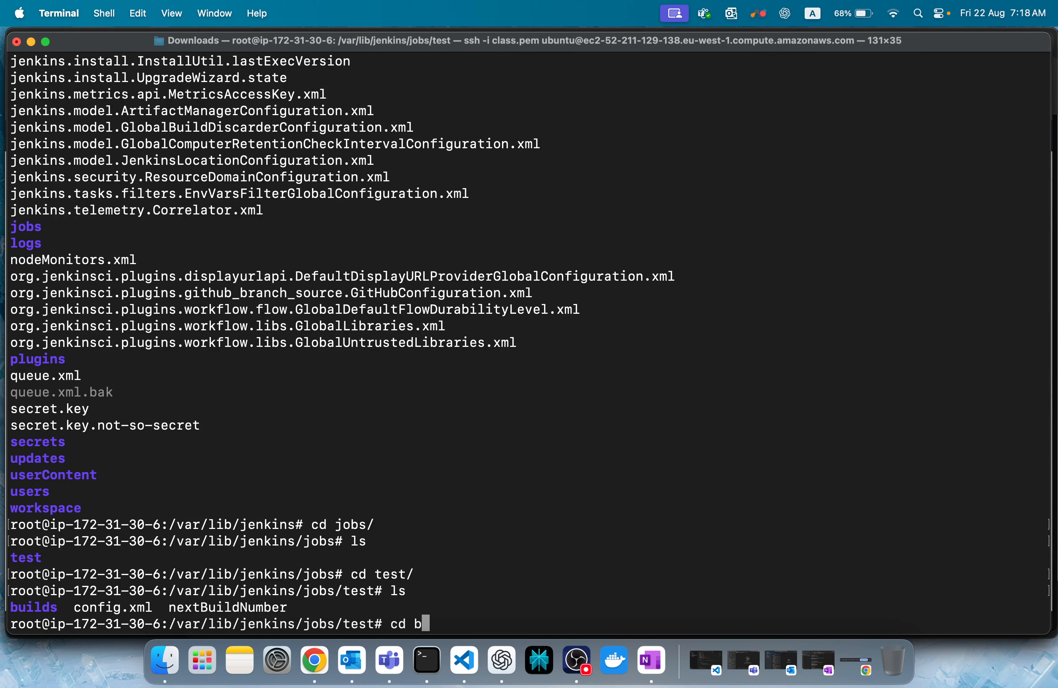
key("Tab")
key("Return")
type("ls")
key("Return")
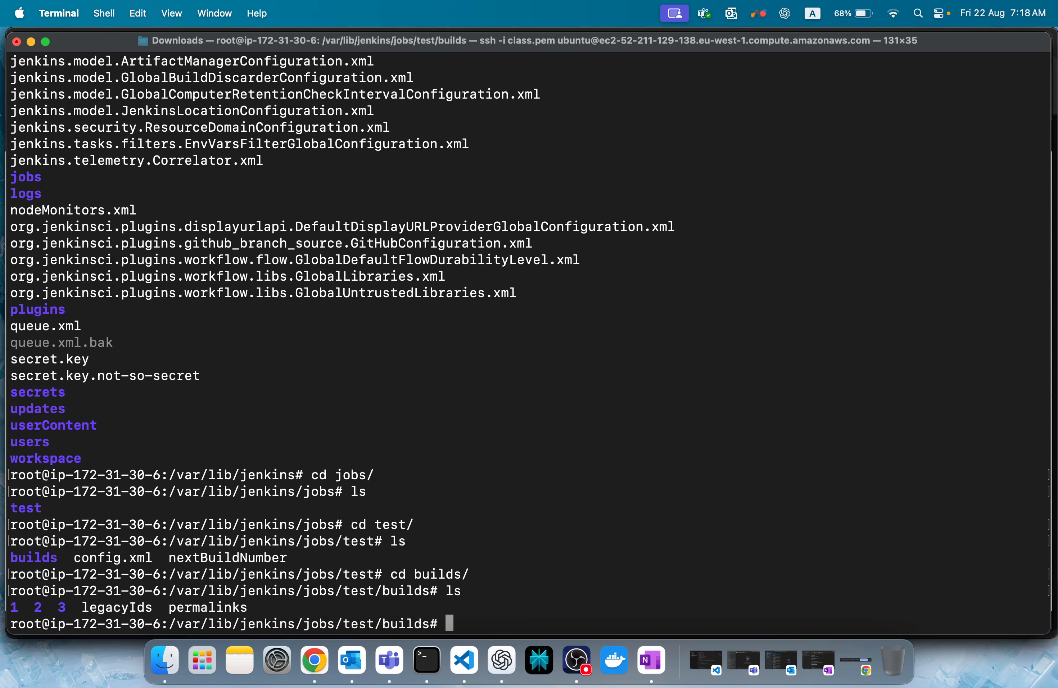
Go back up with cd .. to /var/lib/jenkins and clear the screen.
type("cd ..")
key("Return")
type("cd ..")
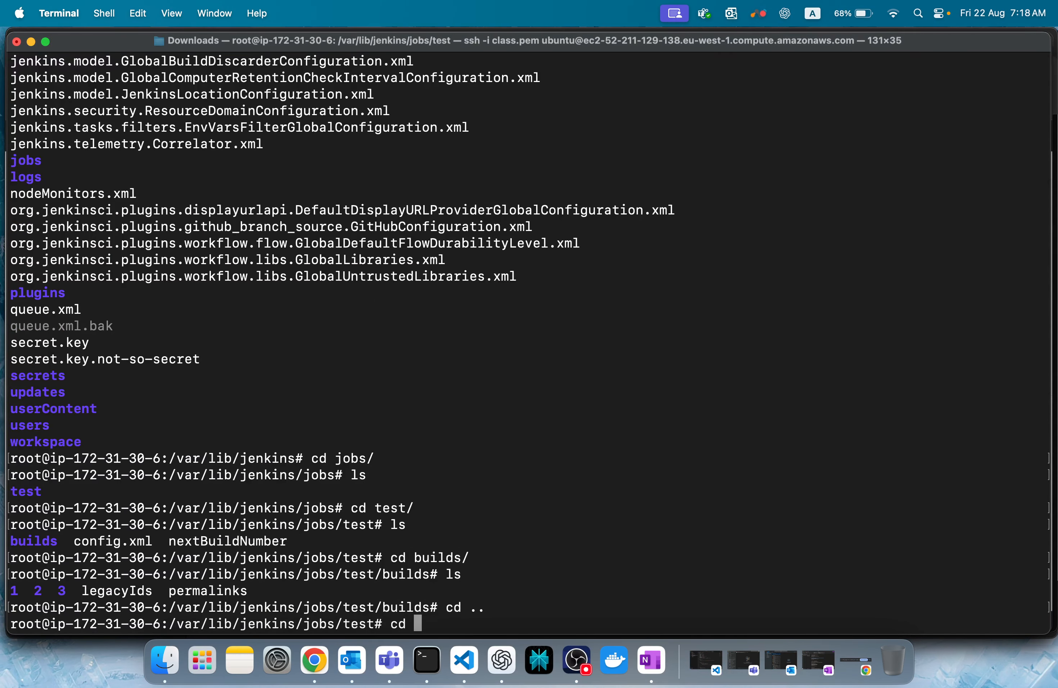
key("Return")
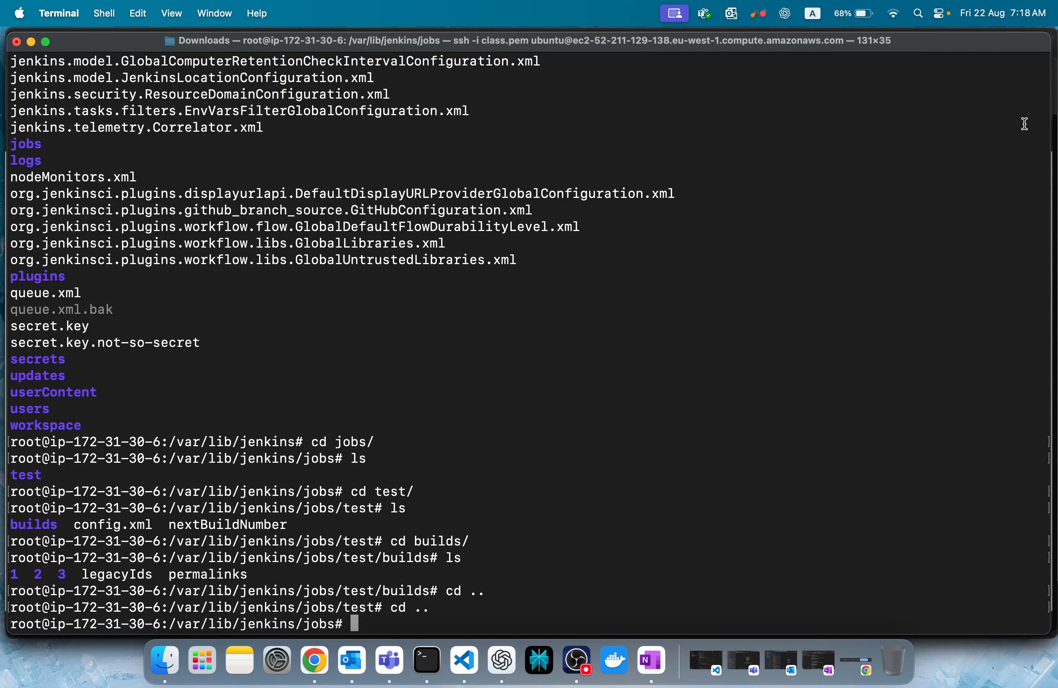
left_click_drag(1049, 33, 1055, 8)
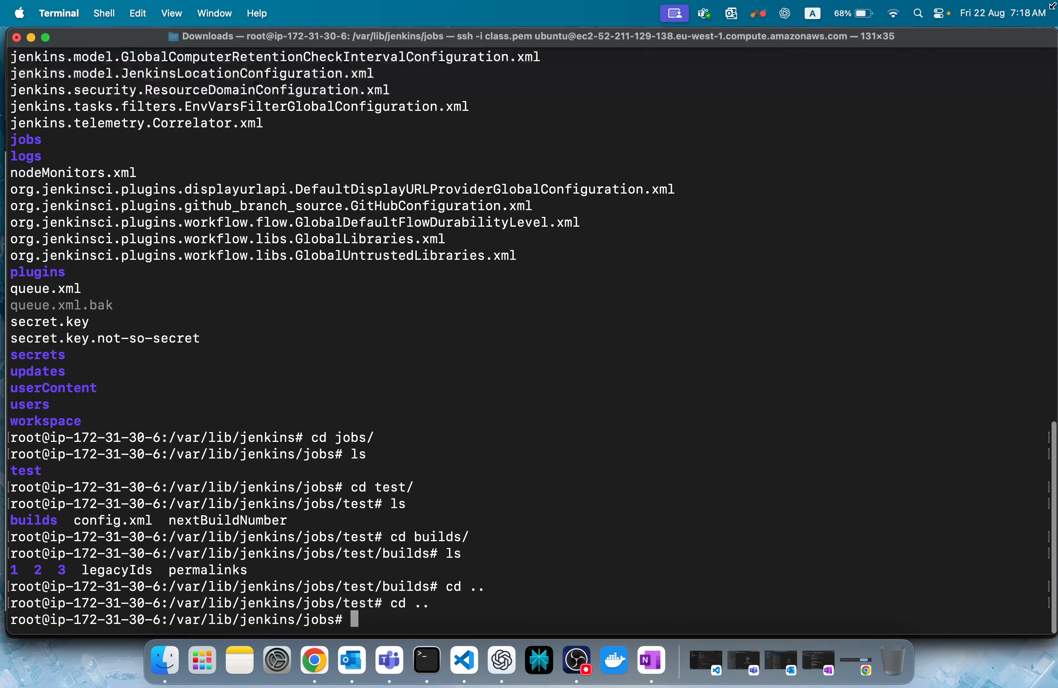
type("ls\\c")
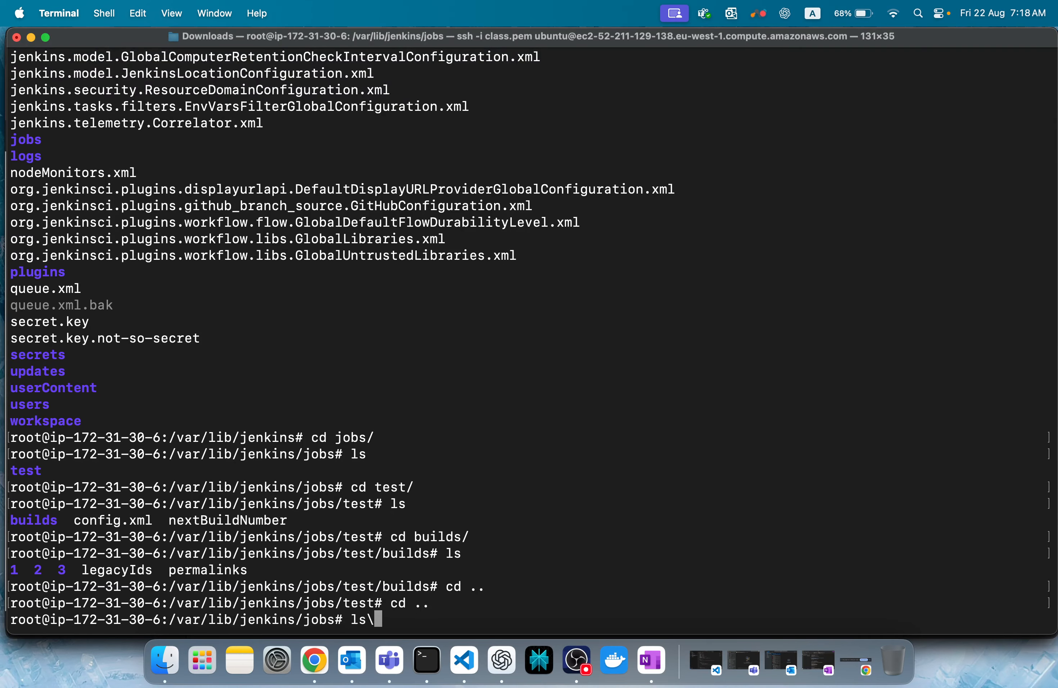
key("BackSpace")
key("BackSpace")
key("BackSpace")
key("BackSpace")
type("cd ..")
key("Return")
key("super+l")
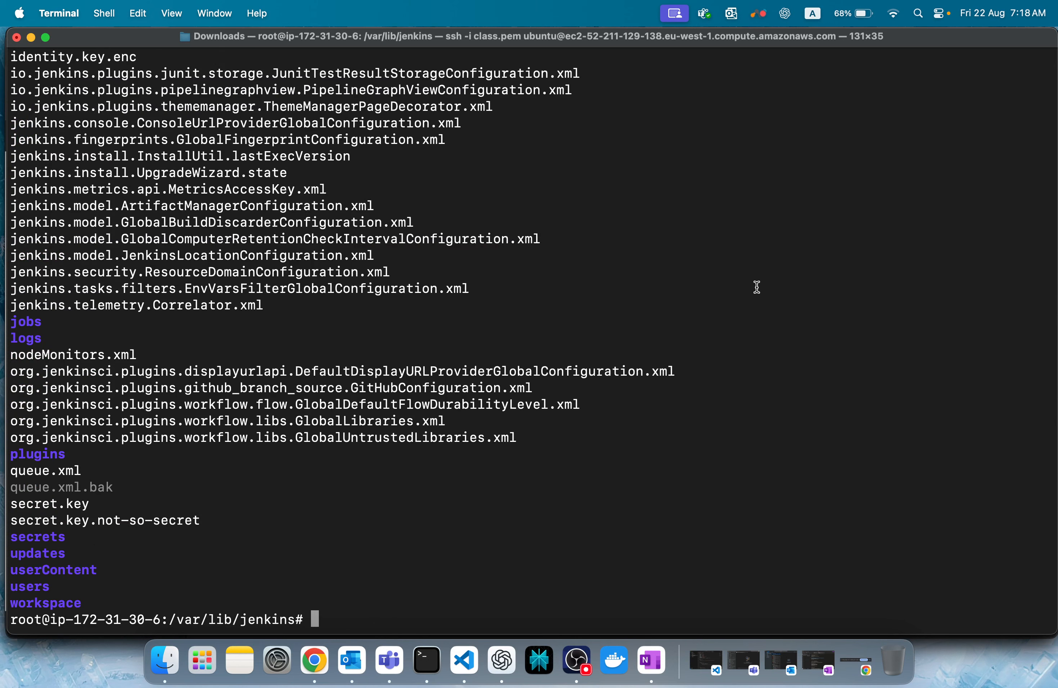
Move into the Jenkins workspace folder and list it, showing only a test directory.
double_click(54, 607)
key("super+c")
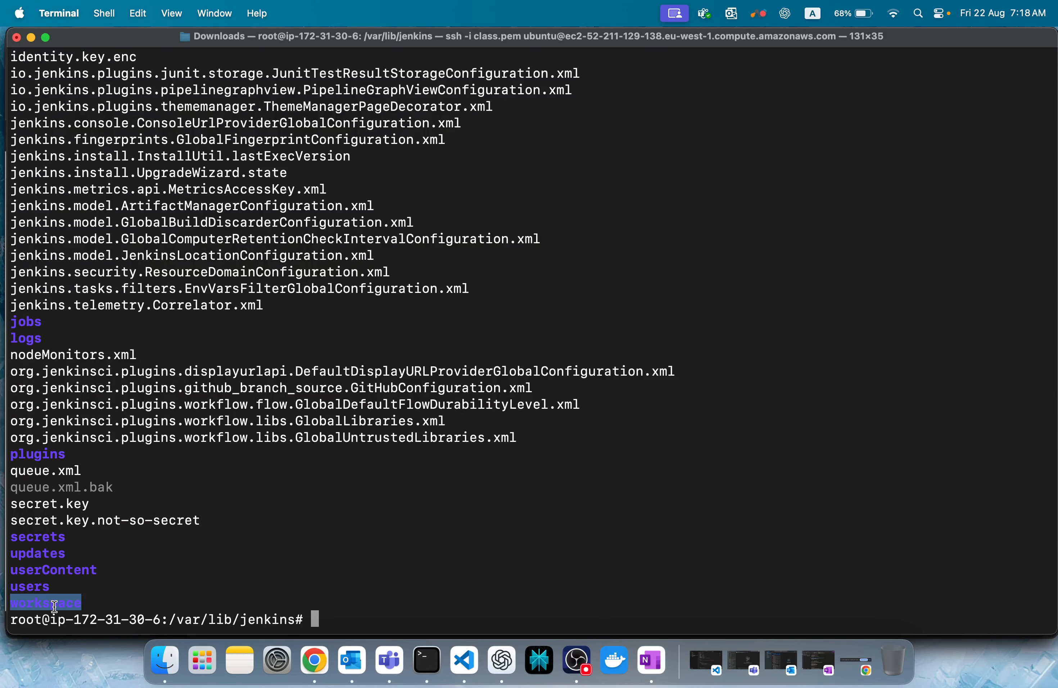
type("cd")
key("super+v")
key("Return")
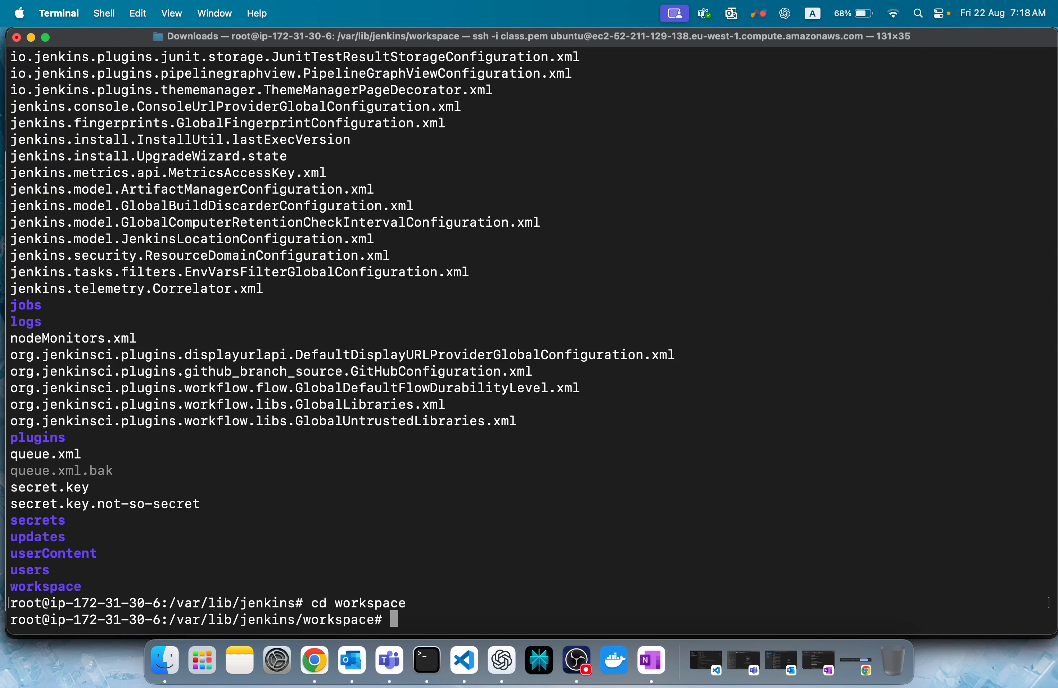
type("ls")
key("Return")
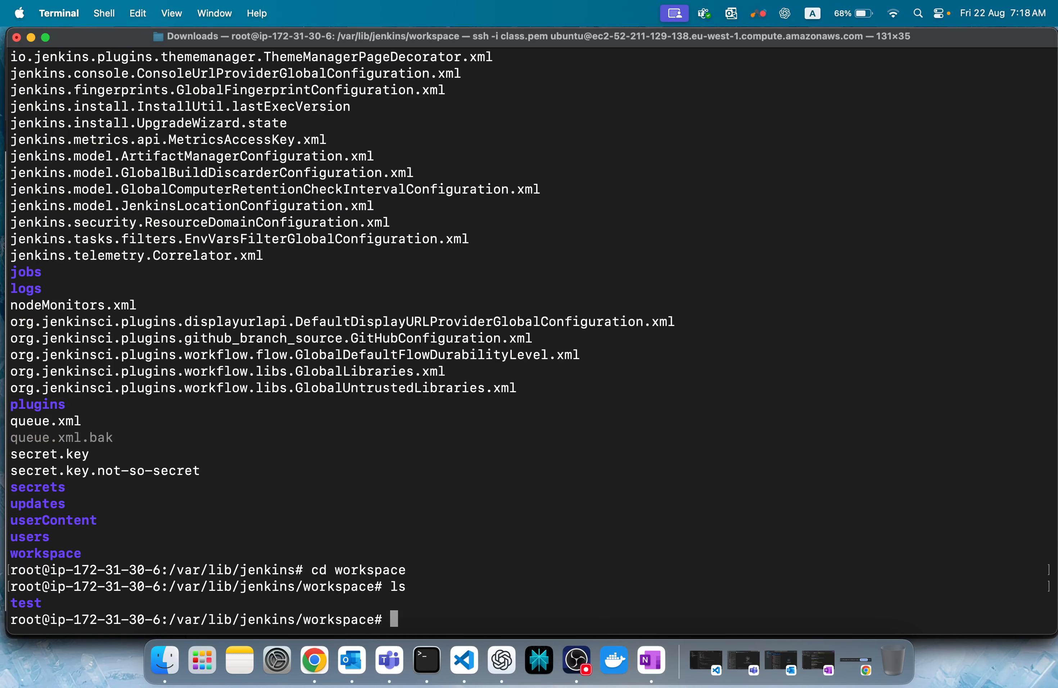
List the empty test folder, then return to the workspace directory with cd ..
type("cd te")
key("Tab")
key("Return")
type("l")
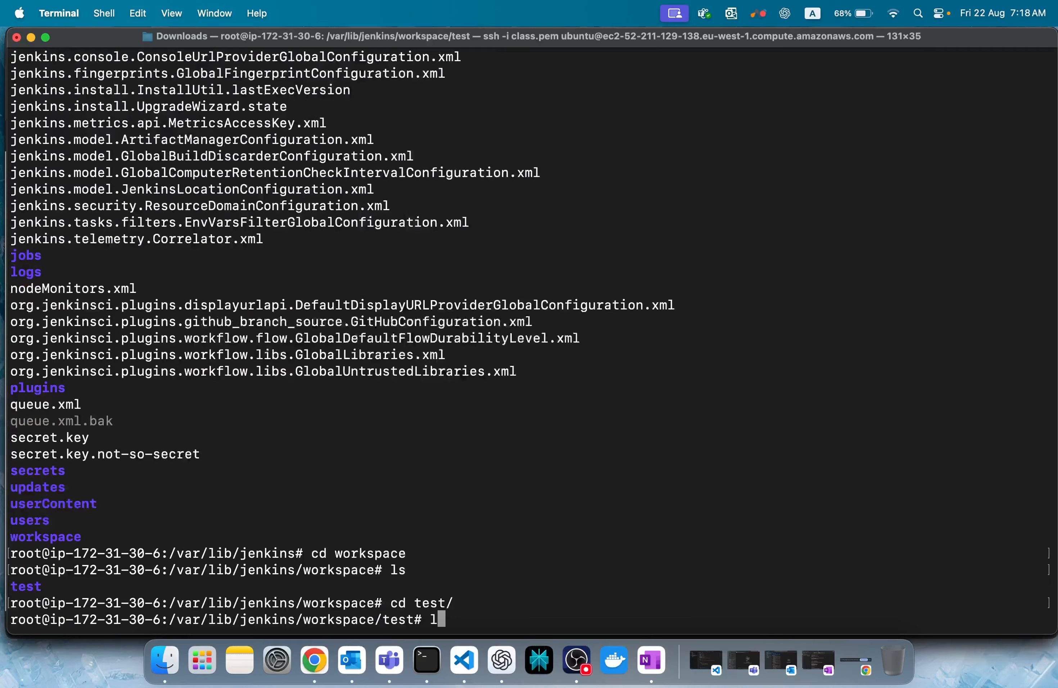
type("s")
key("Return")
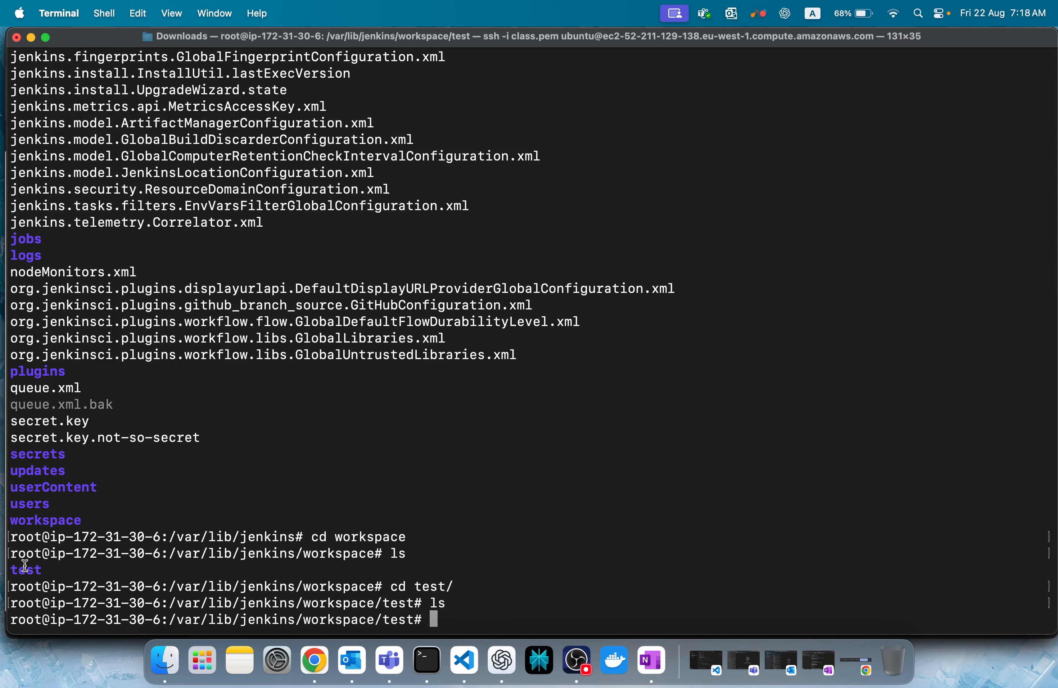
type("cd ..")
key("Return")
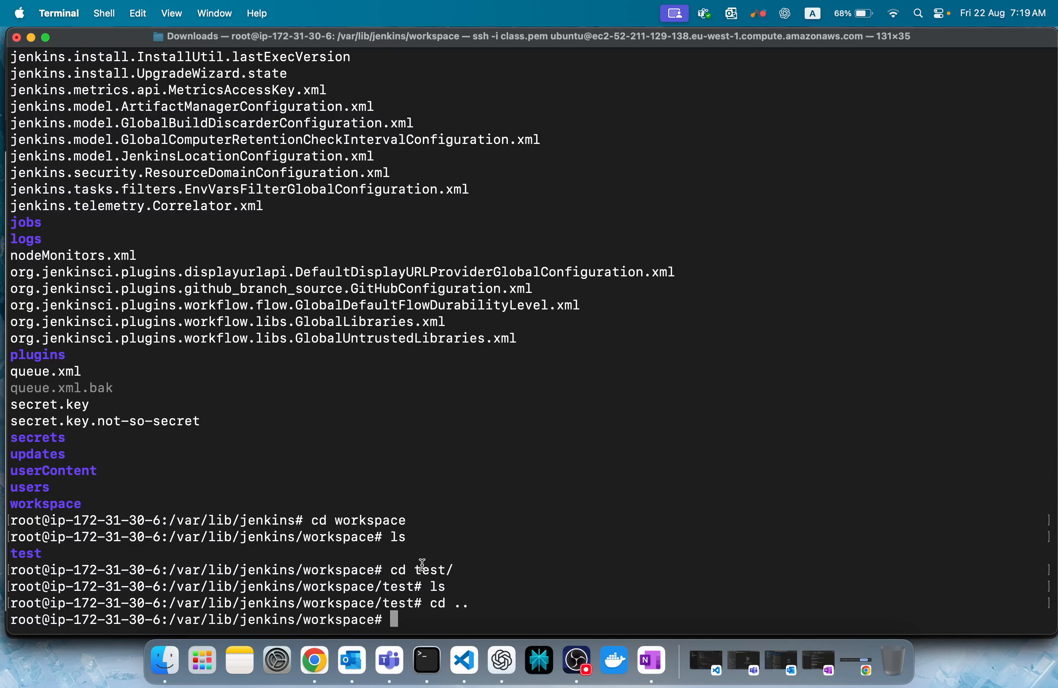
Append 'touch 1 2 3 4 5 6 7 8' to the test job's Execute shell command and save.
left_click(315, 660)
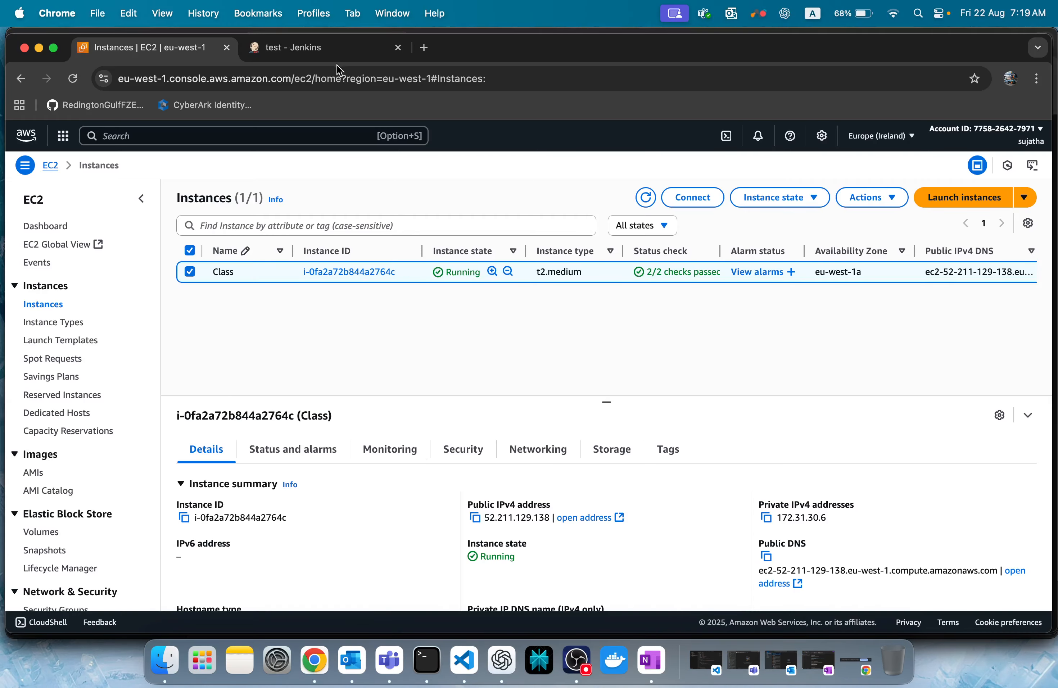
left_click(333, 53)
left_click(61, 319)
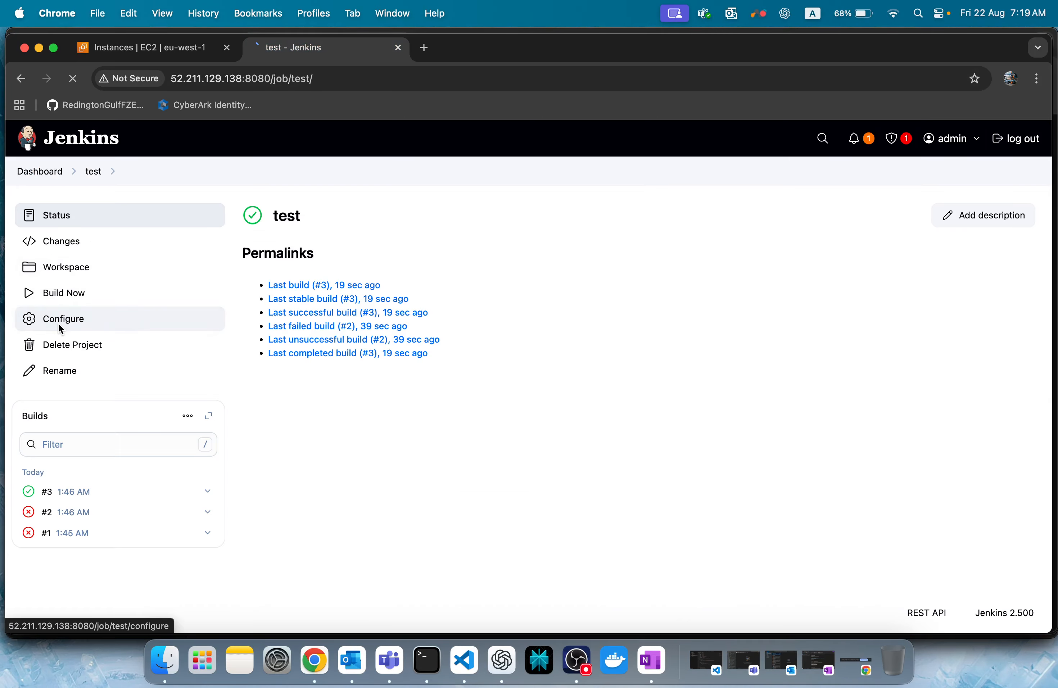
scroll(375, 371, "down", 15)
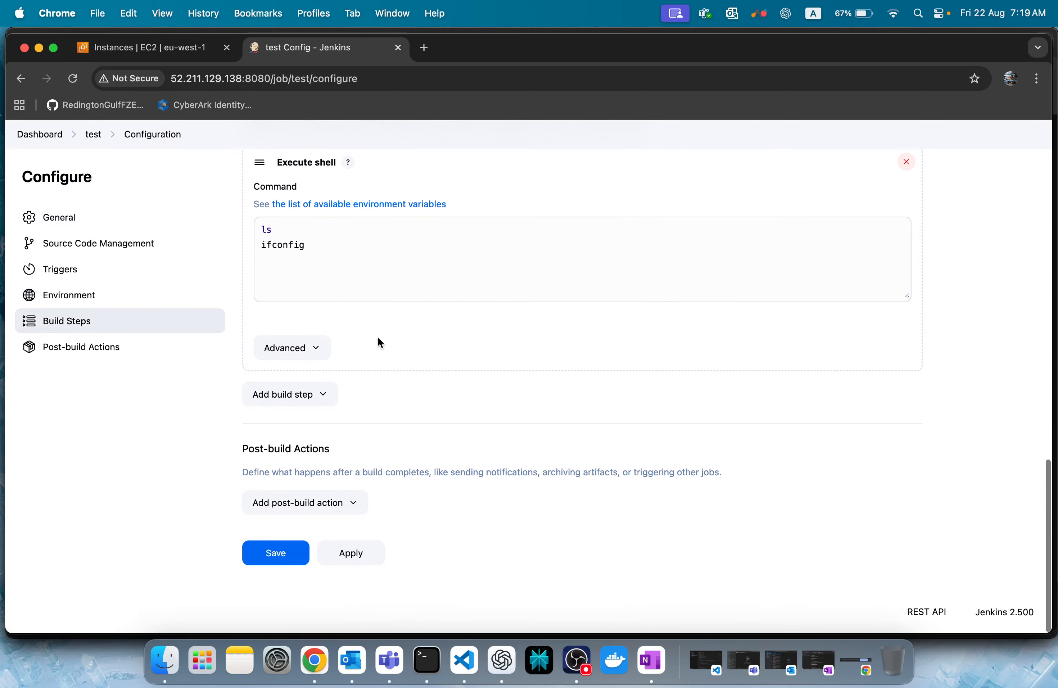
left_click(331, 277)
type("to")
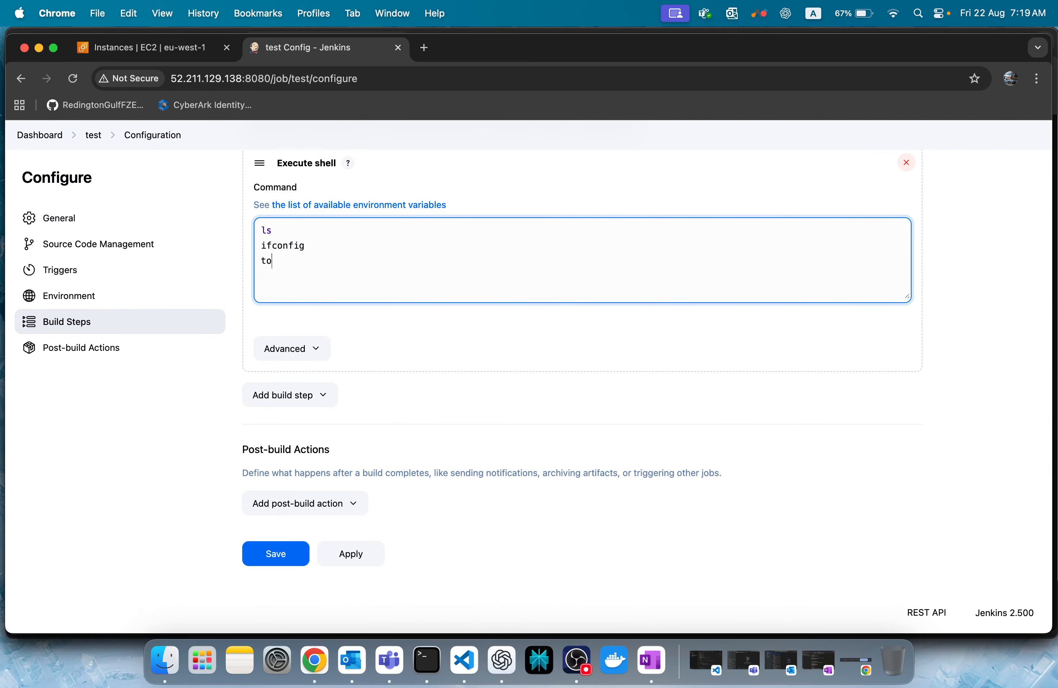
type("uch 1 2 3 4 5 6 7 8")
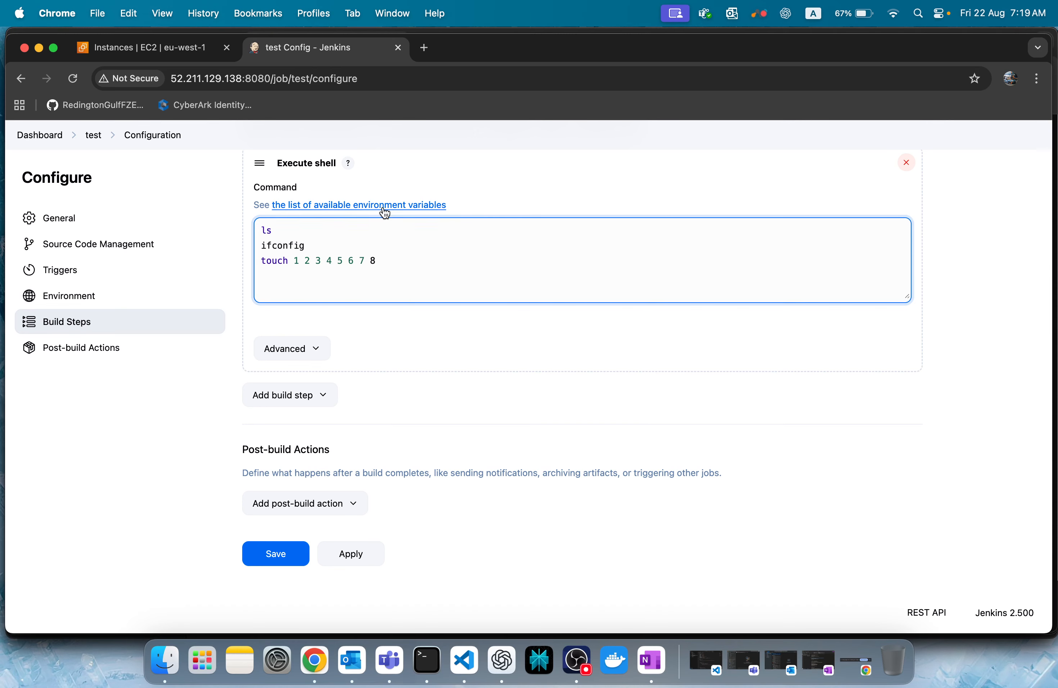
left_click(275, 553)
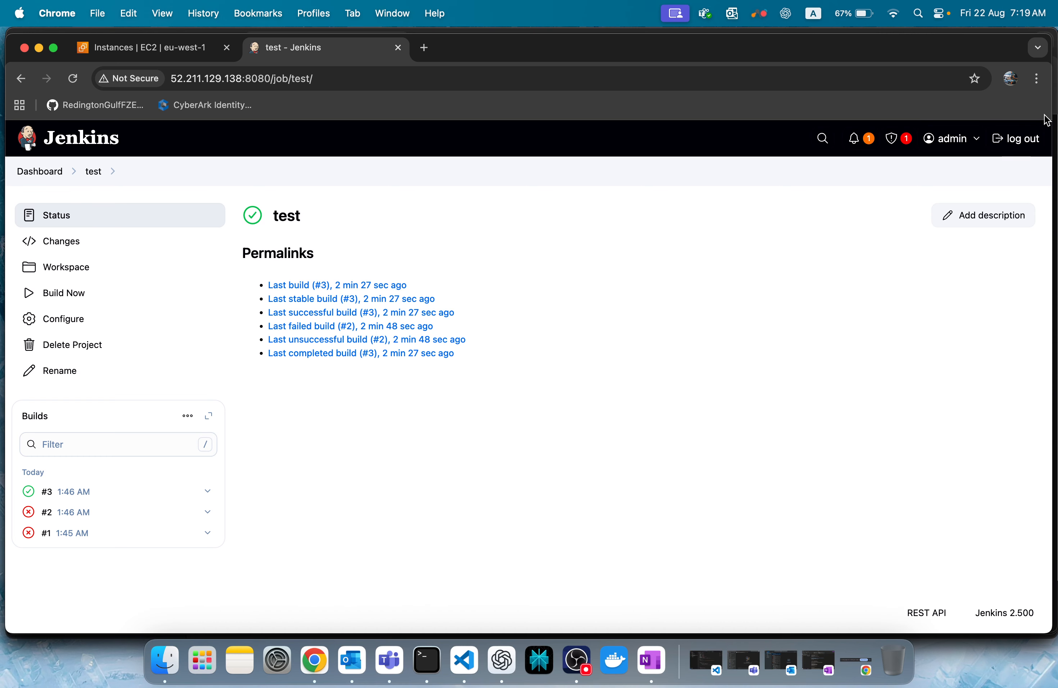
Trigger build #4 and confirm its console log shows the touch 1 2 3 4 5 6 7 8 command.
left_click_drag(1045, 39, 1050, 30)
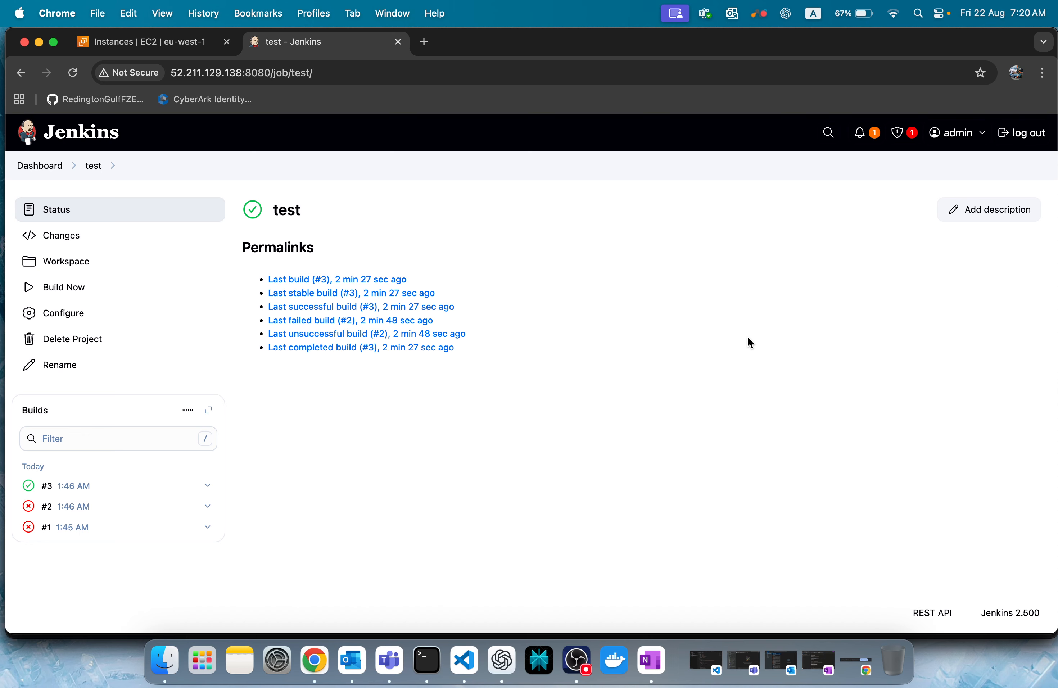
left_click(85, 287)
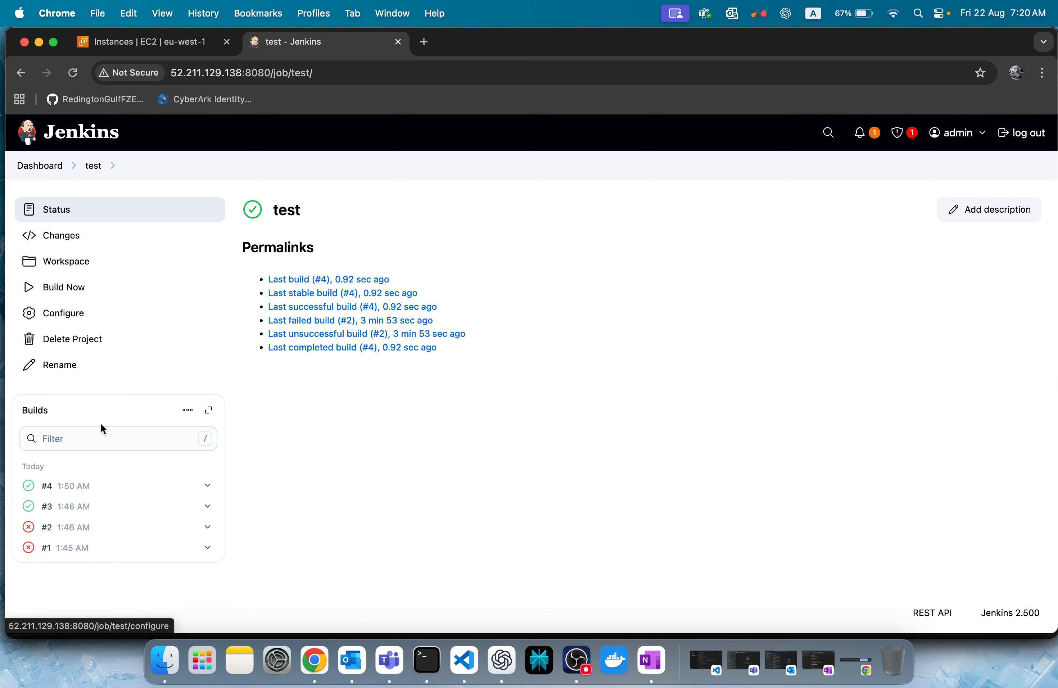
left_click(29, 486)
scroll(594, 342, "down", 3)
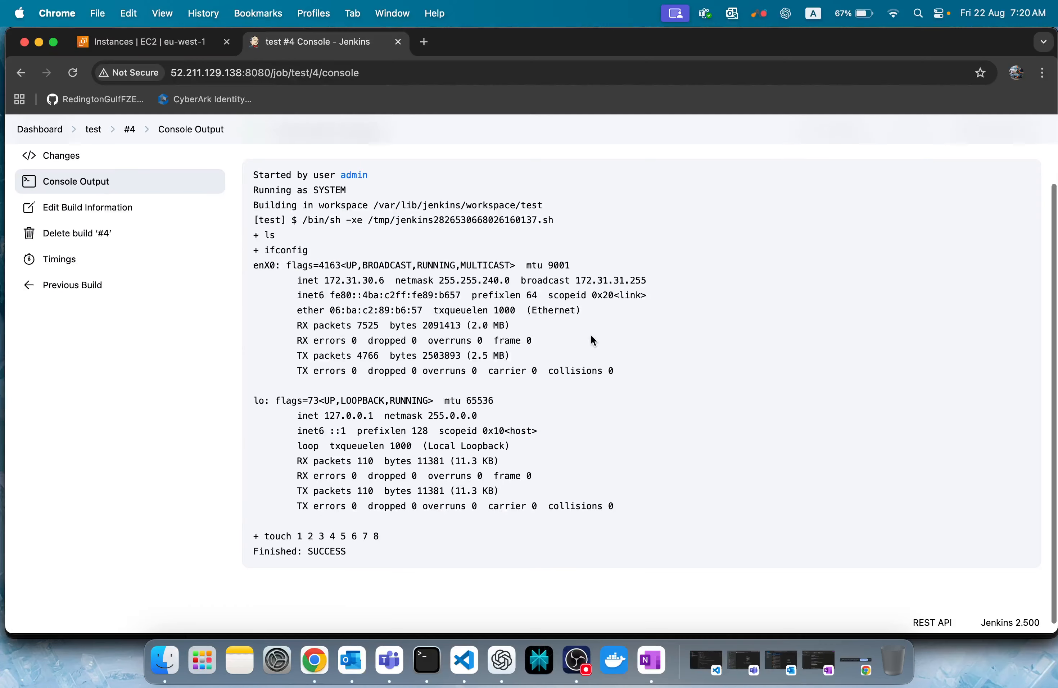
triple_click(304, 534)
left_click(623, 517)
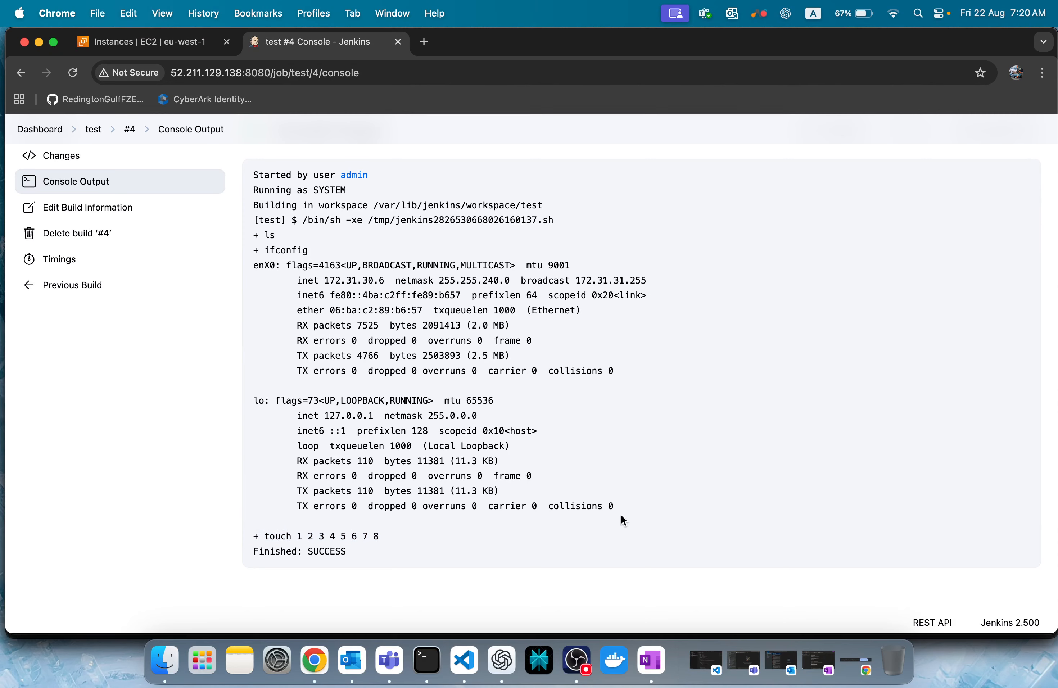
left_click(455, 677)
List the workspace directory, then enter test/ and list files 1 through 8.
left_click(428, 662)
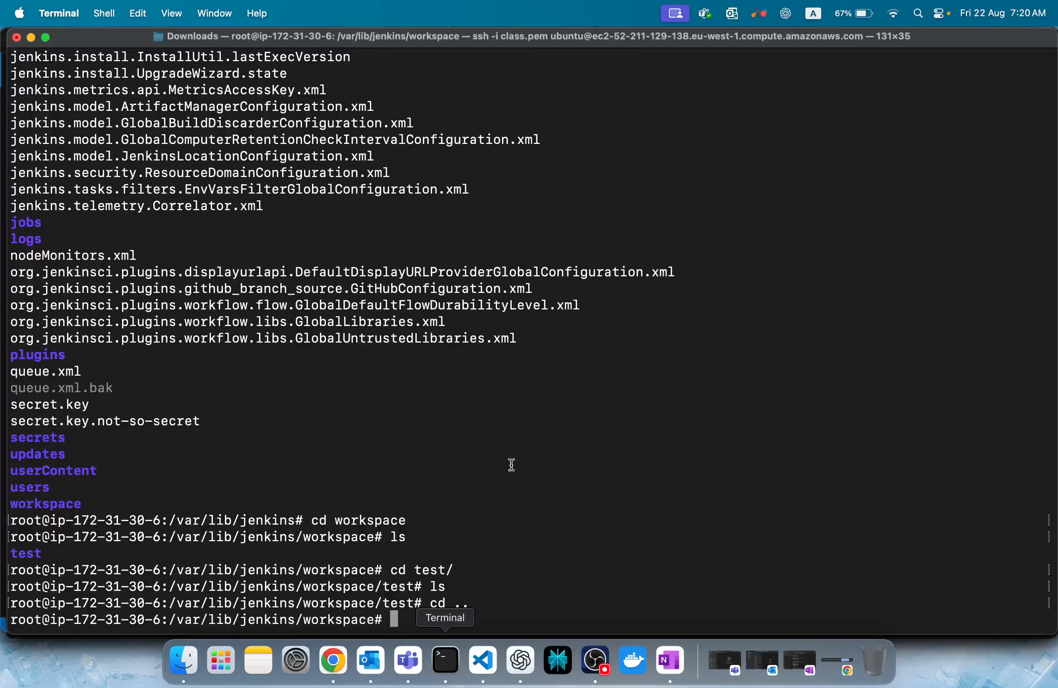
type("ls\\cd")
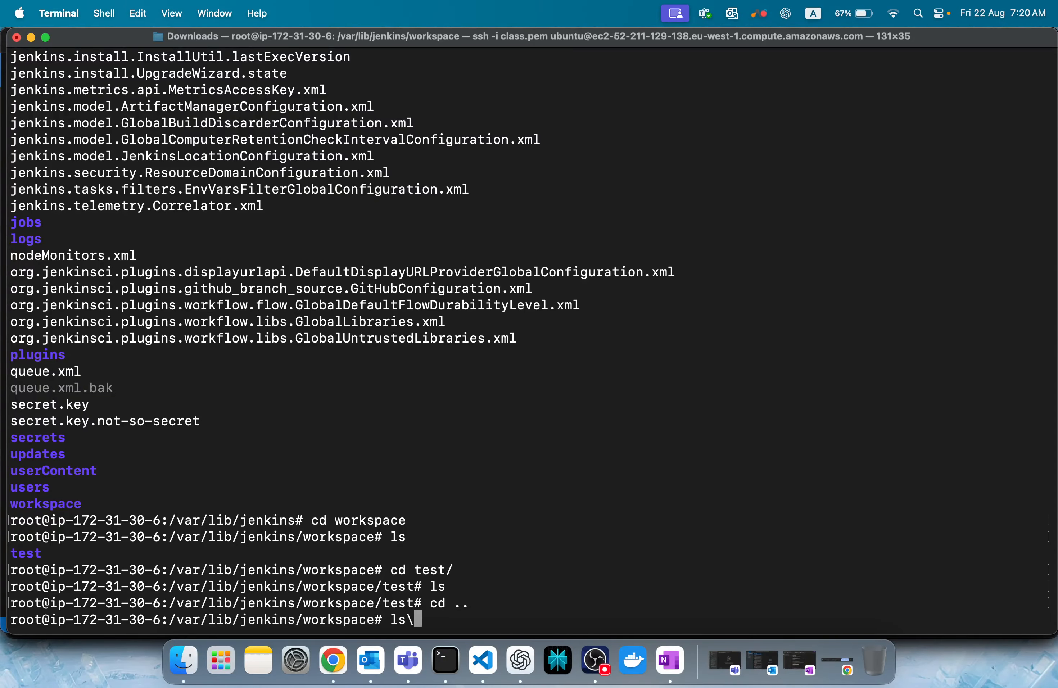
key("BackSpace")
key("BackSpace")
key("BackSpace")
key("BackSpace")
key("BackSpace")
key("BackSpace")
type("ls")
key("Return")
type("cd te")
key("Tab")
key("Return")
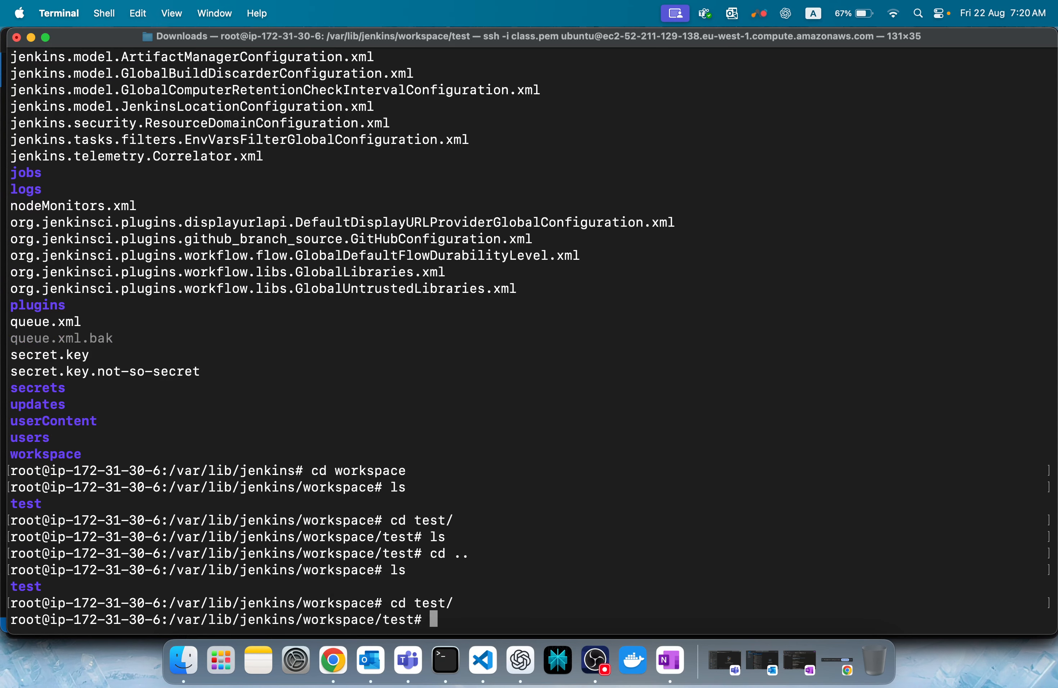
type("ls")
key("Return")
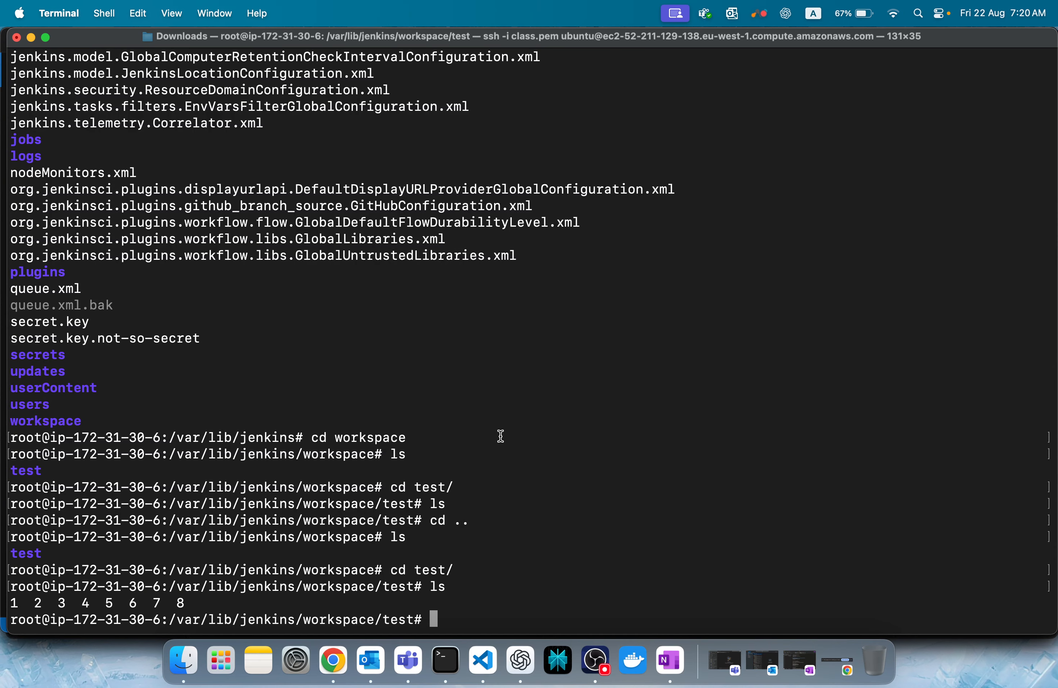
Browse the test job's workspace in Jenkins and view file 8.
left_click(335, 661)
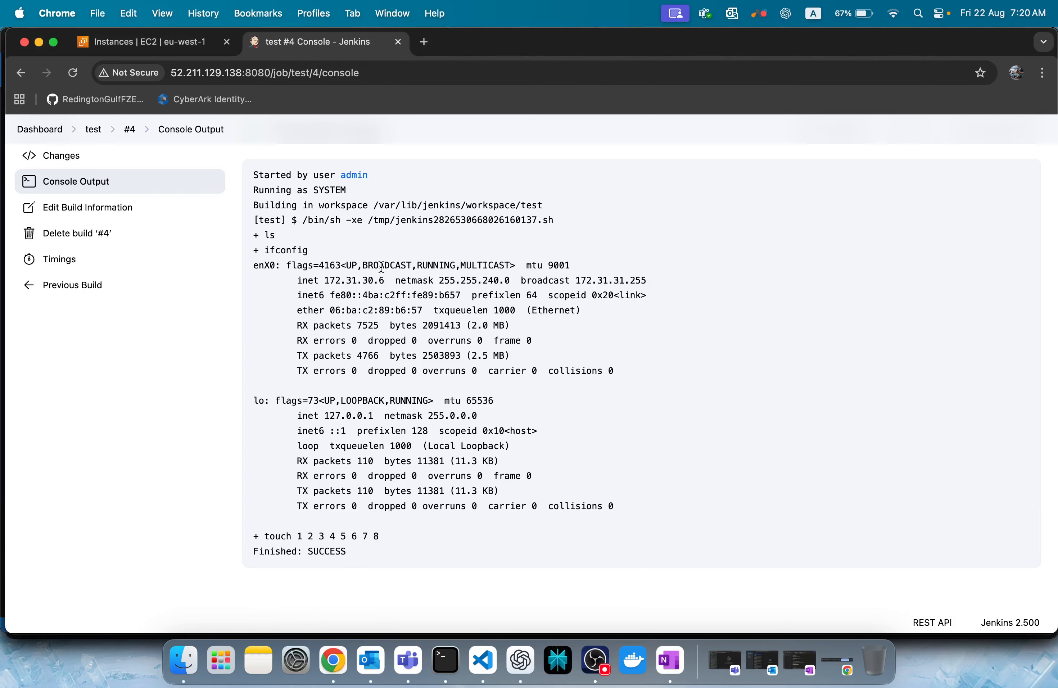
left_click(93, 130)
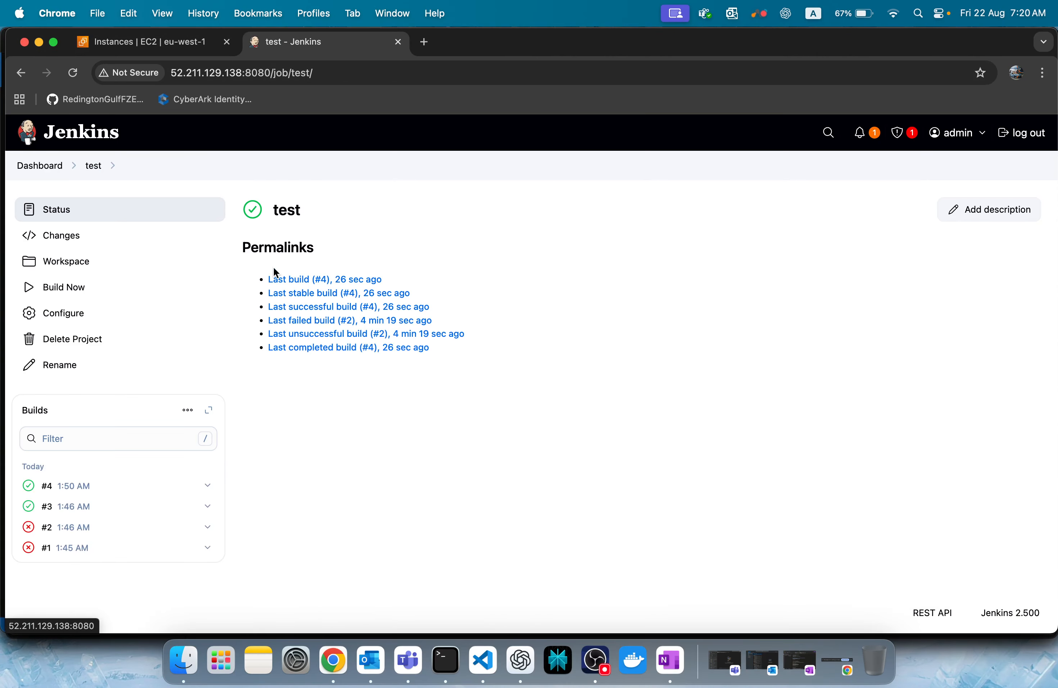
left_click(69, 262)
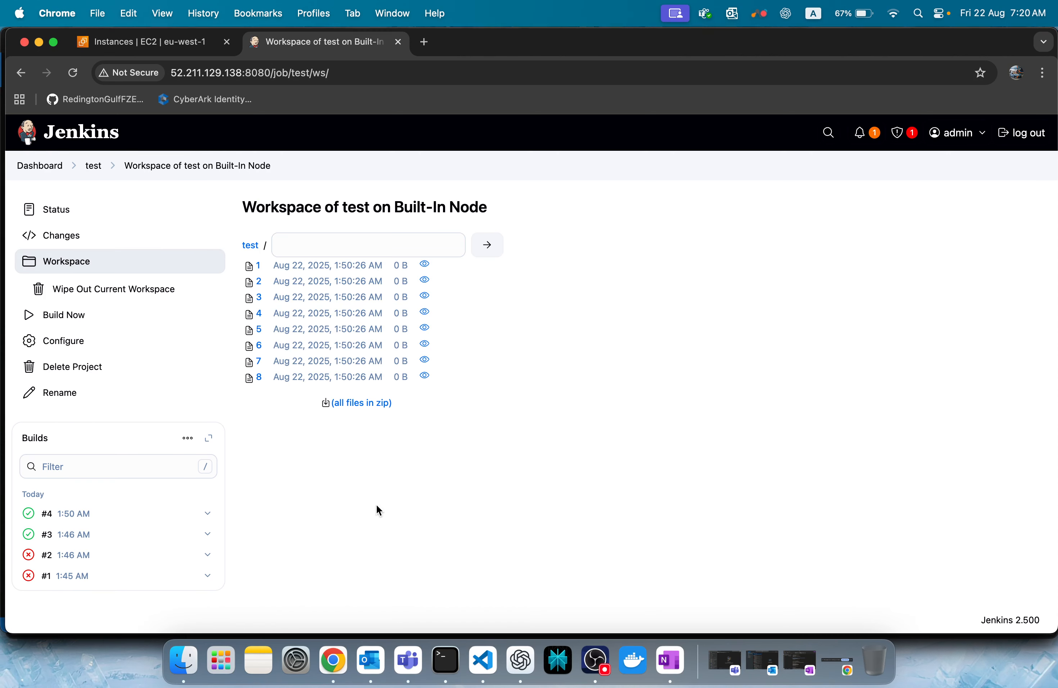
left_click(424, 377)
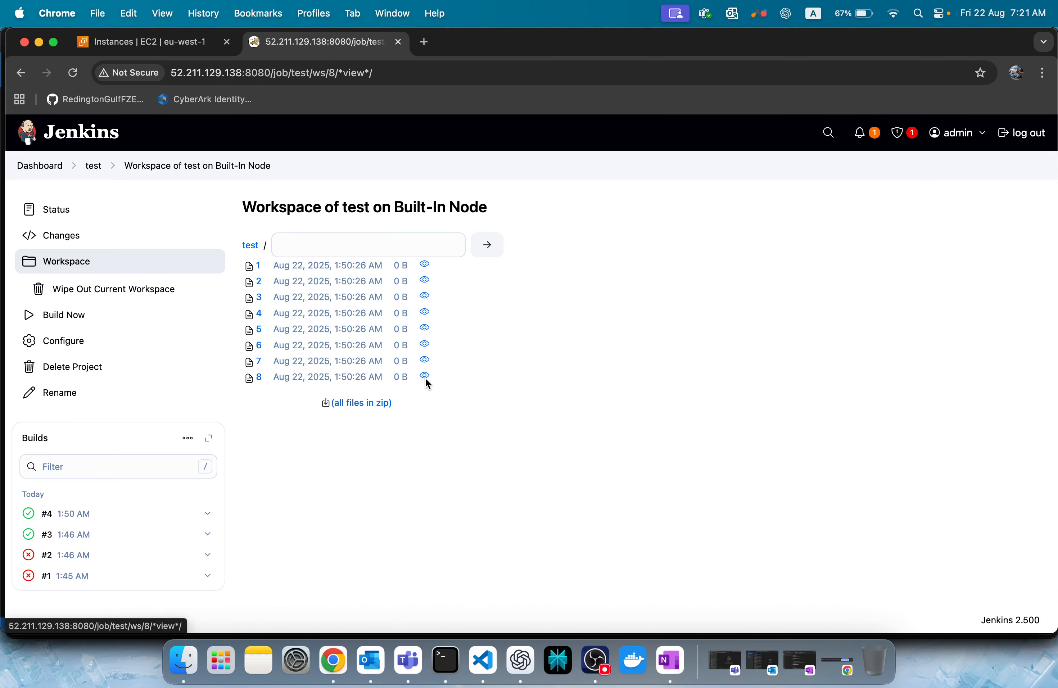
left_click(21, 72)
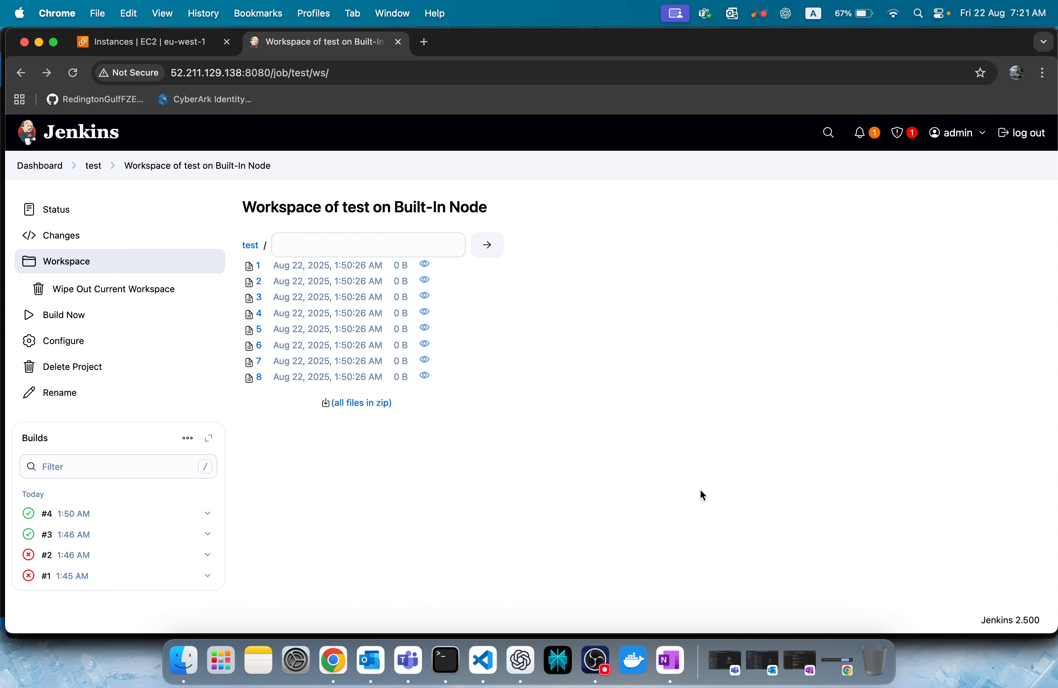
Reopen build #4's console output, then type cat /etc/passwd in the Terminal session.
left_click(94, 166)
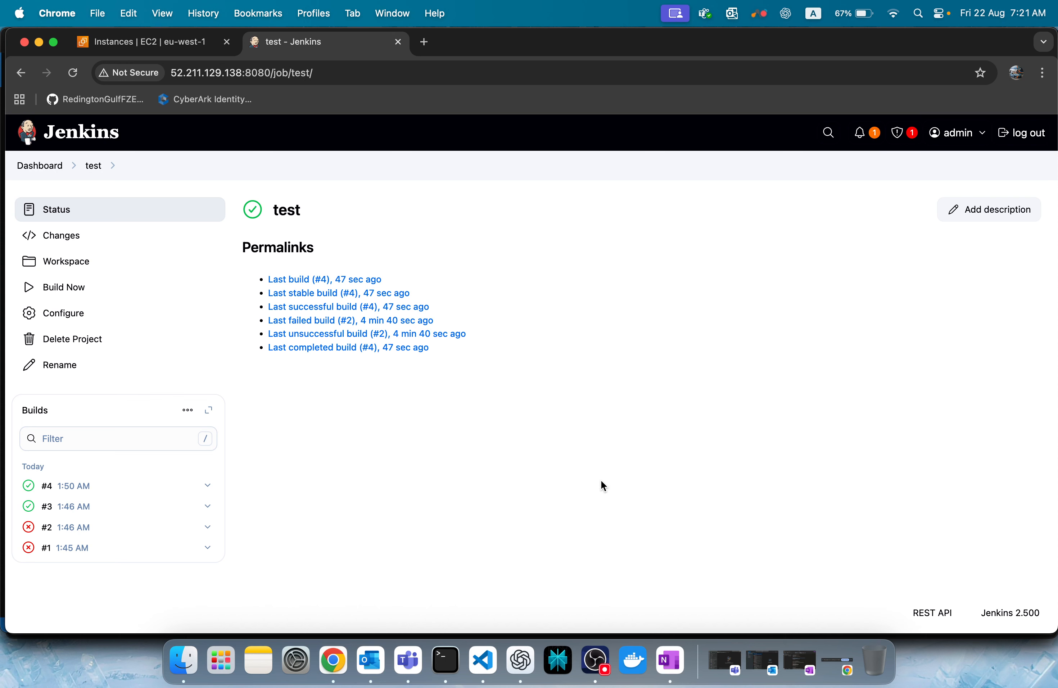
left_click(28, 485)
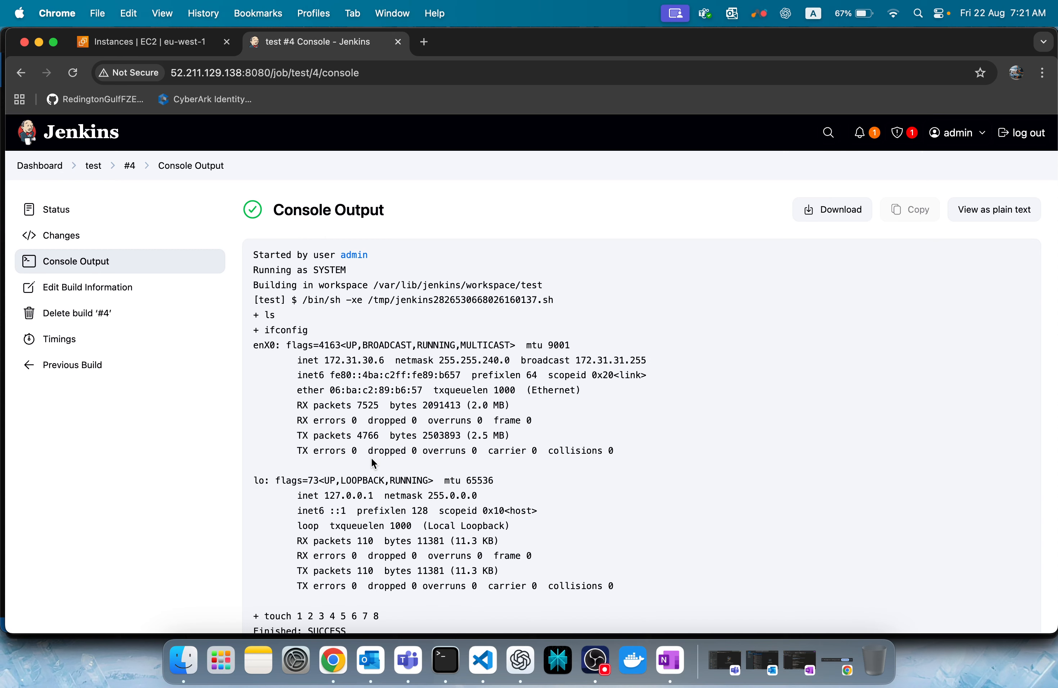
left_click(448, 661)
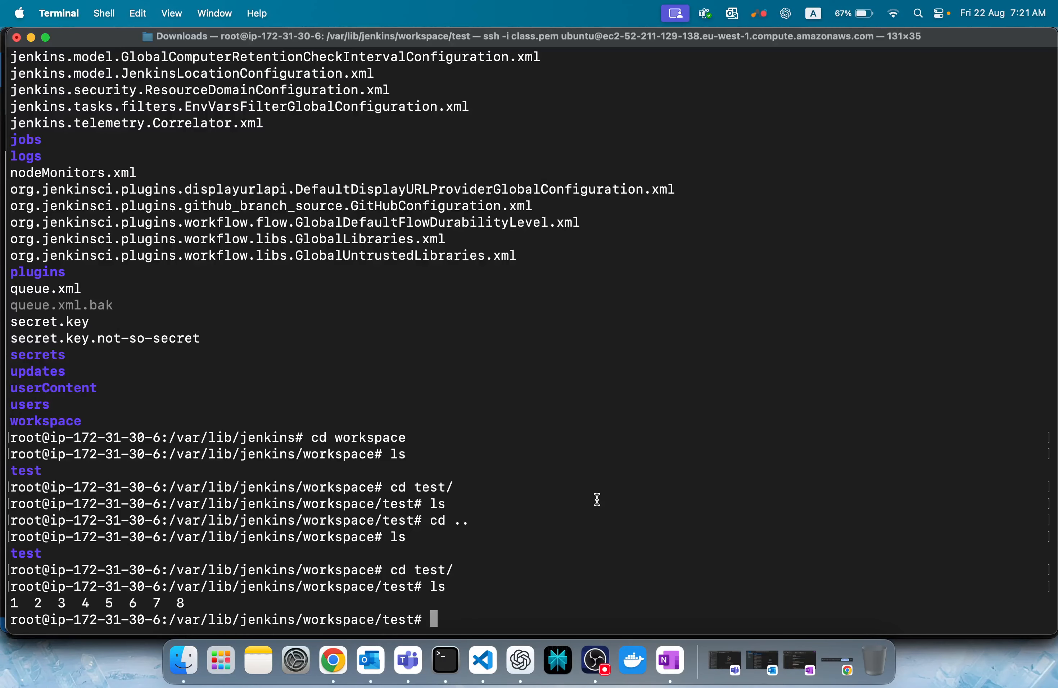
Print /etc/passwd to confirm the jenkins account has a /bin/bash shell, then return to Jenkins.
type("cat /etc/p")
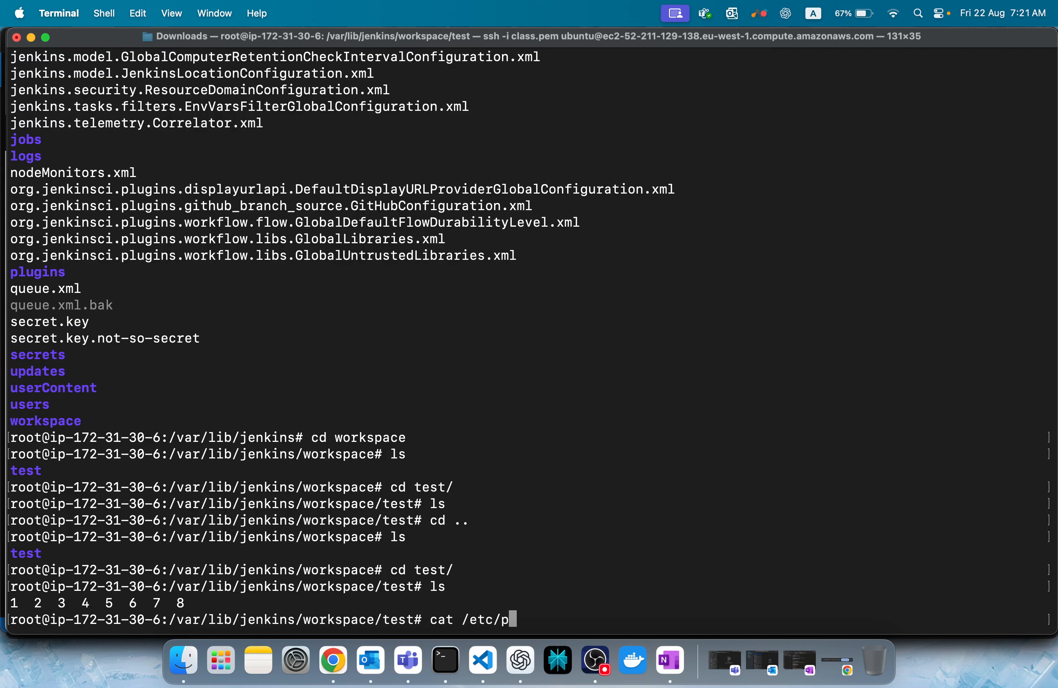
Print /etc/passwd to confirm the jenkins account has a /bin/bash shell, then return to Jenkins.
type("asswd\\")
key("Return")
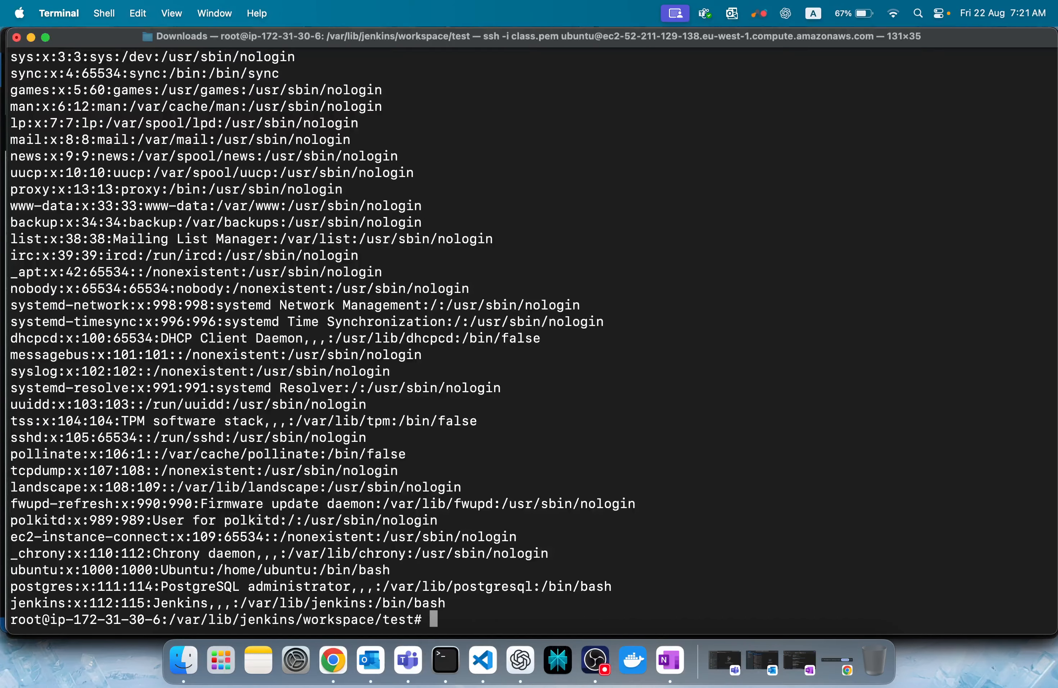
triple_click(149, 599)
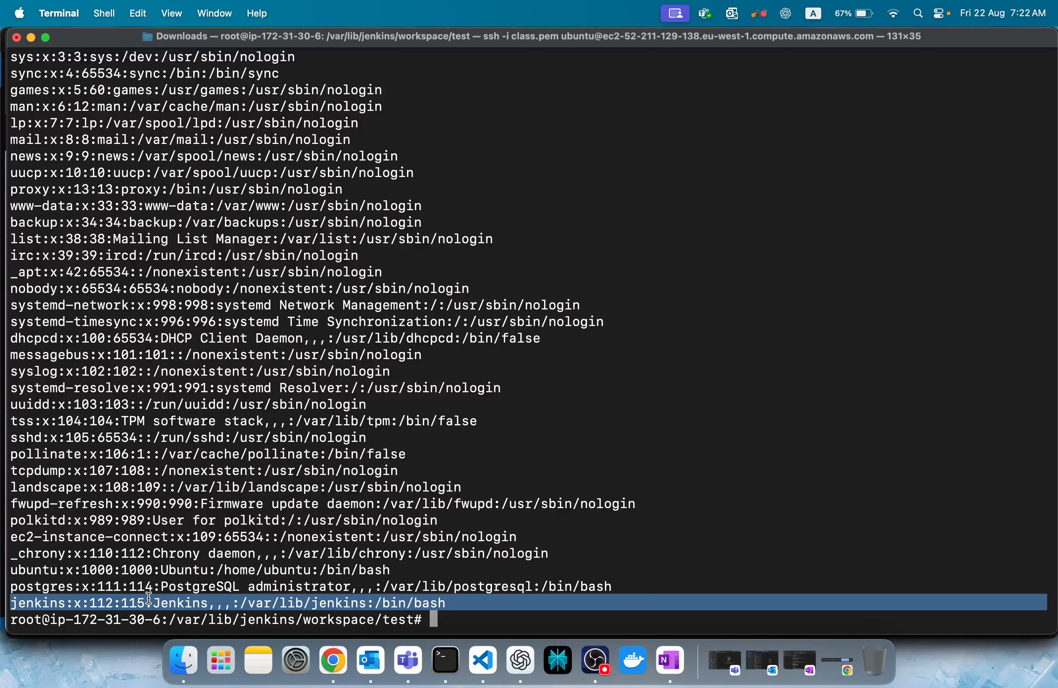
left_click(233, 457)
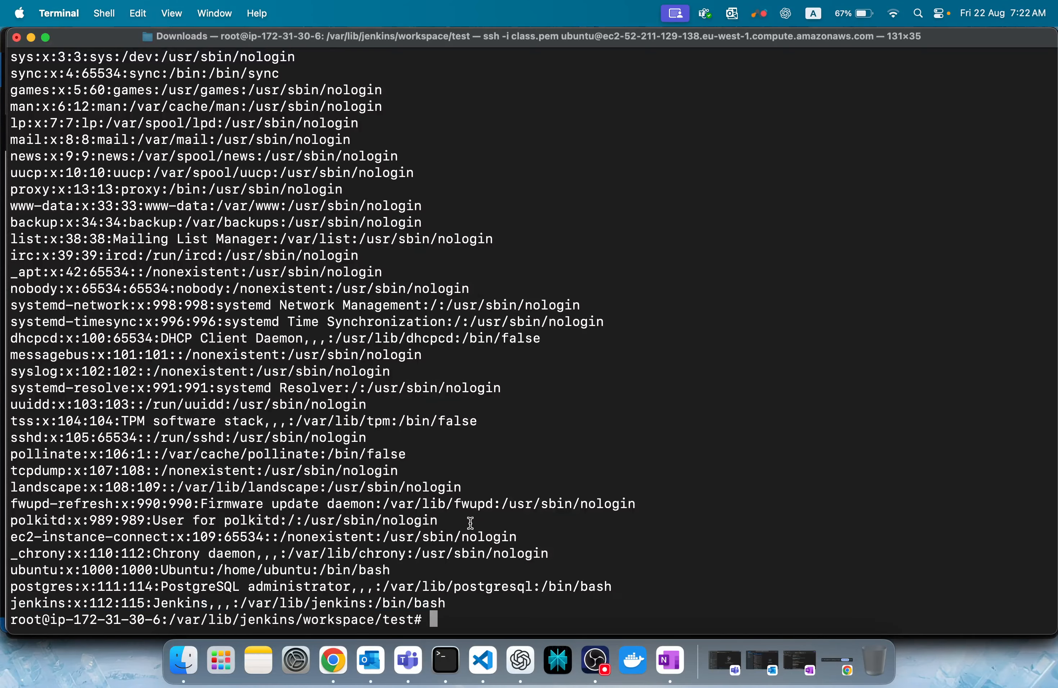
left_click(334, 668)
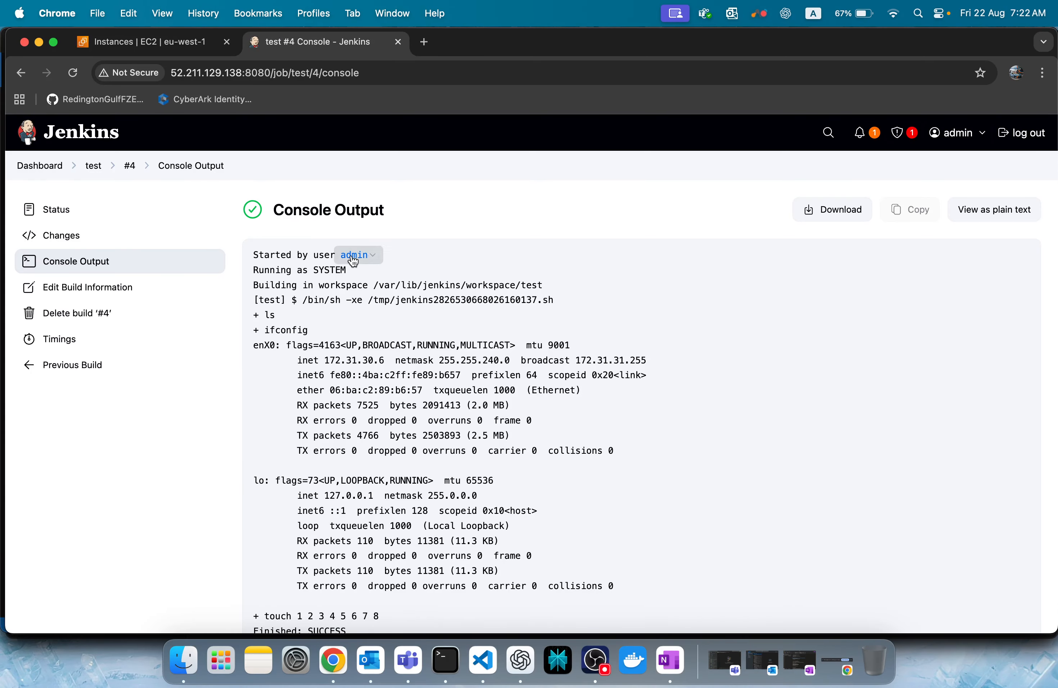
Open the test job's configuration from the Dashboard and select Git as source code management.
left_click(953, 136)
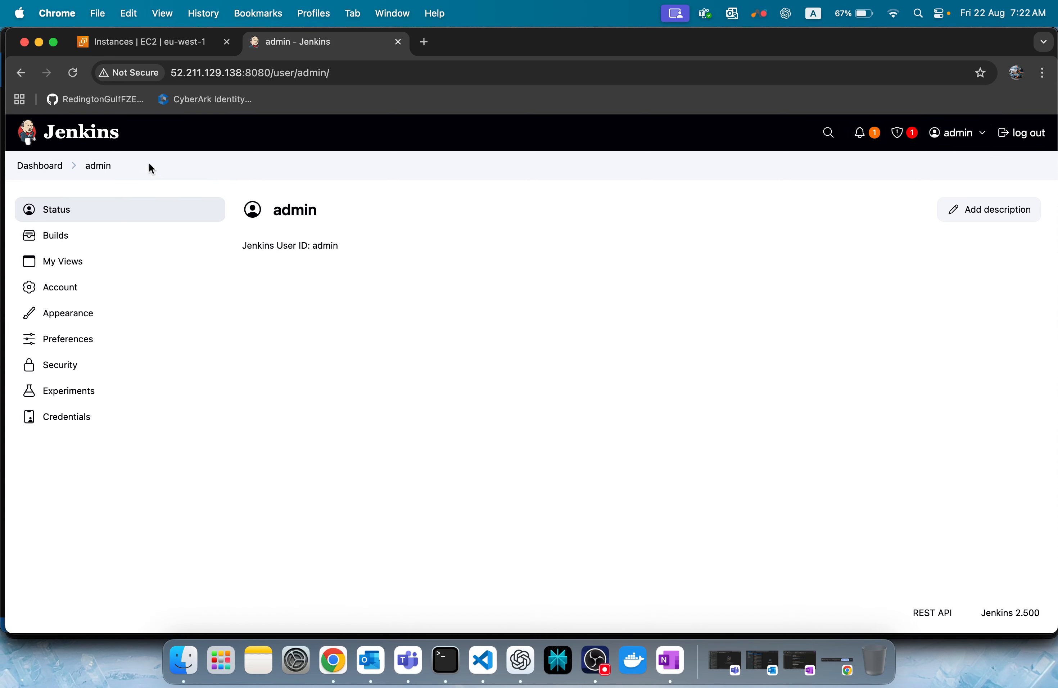
left_click(45, 172)
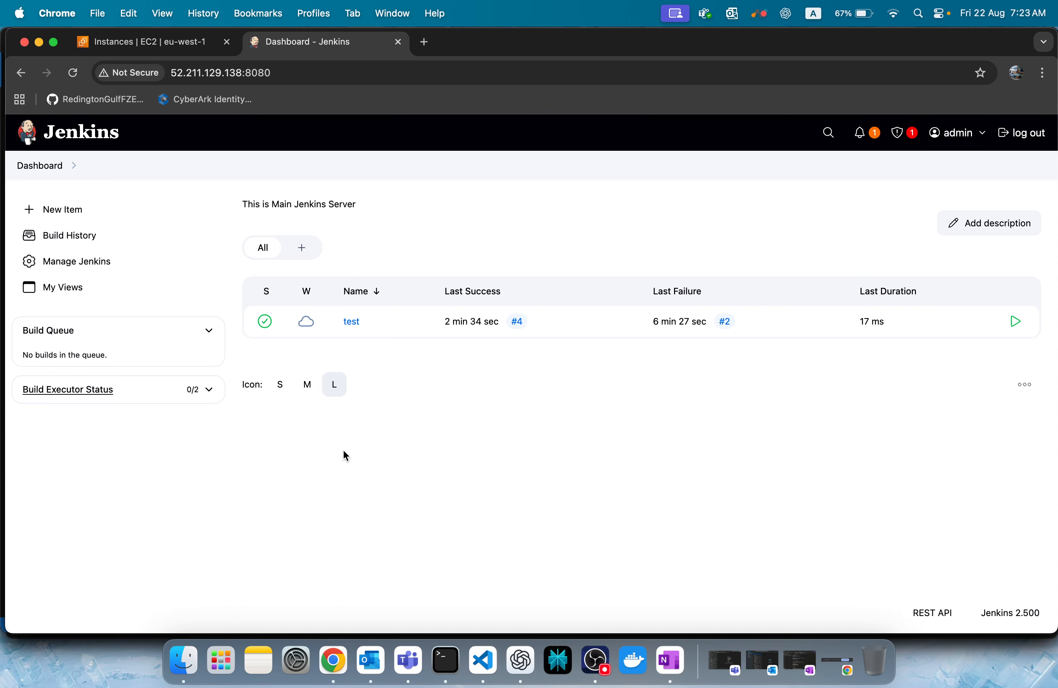
left_click(352, 322)
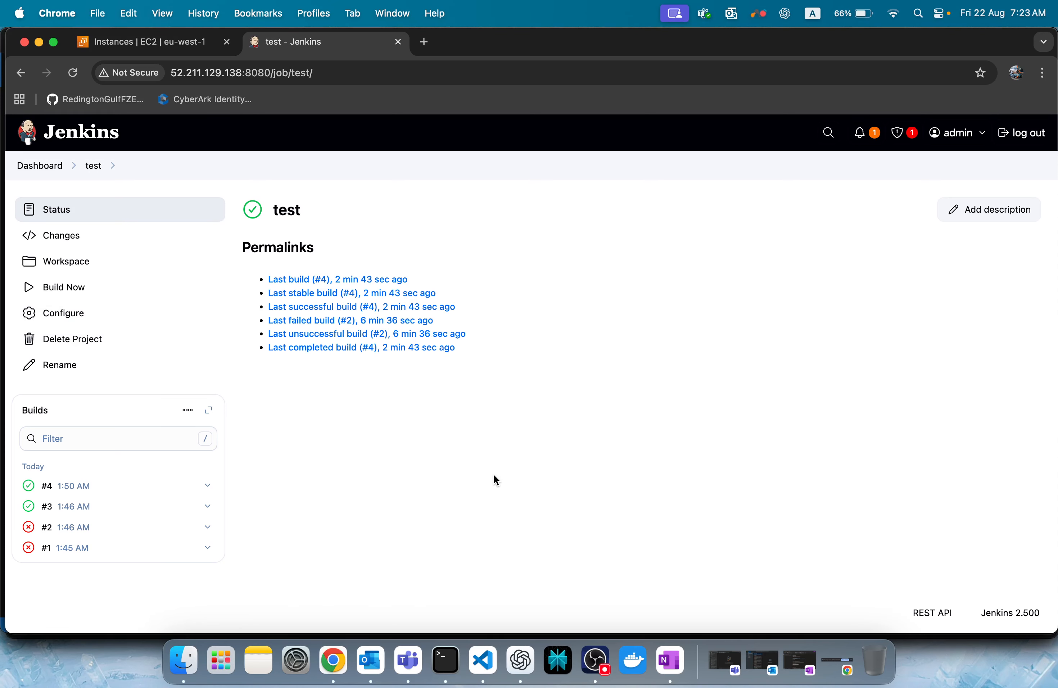
left_click(83, 311)
scroll(385, 309, "down", 5)
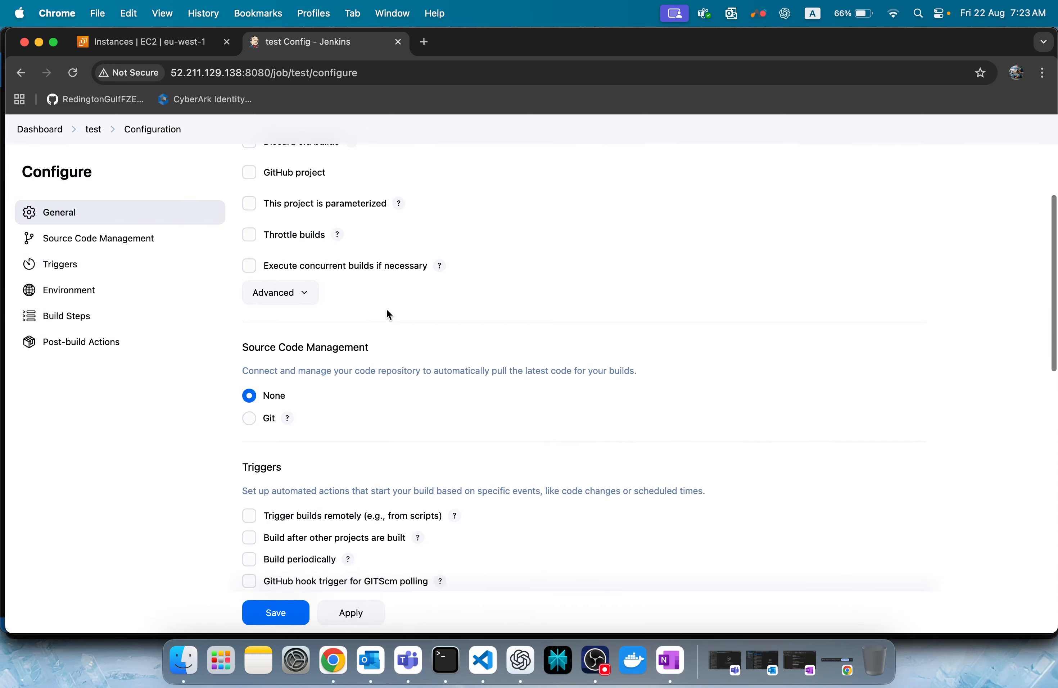
scroll(293, 335, "up", 2)
scroll(290, 336, "down", 3)
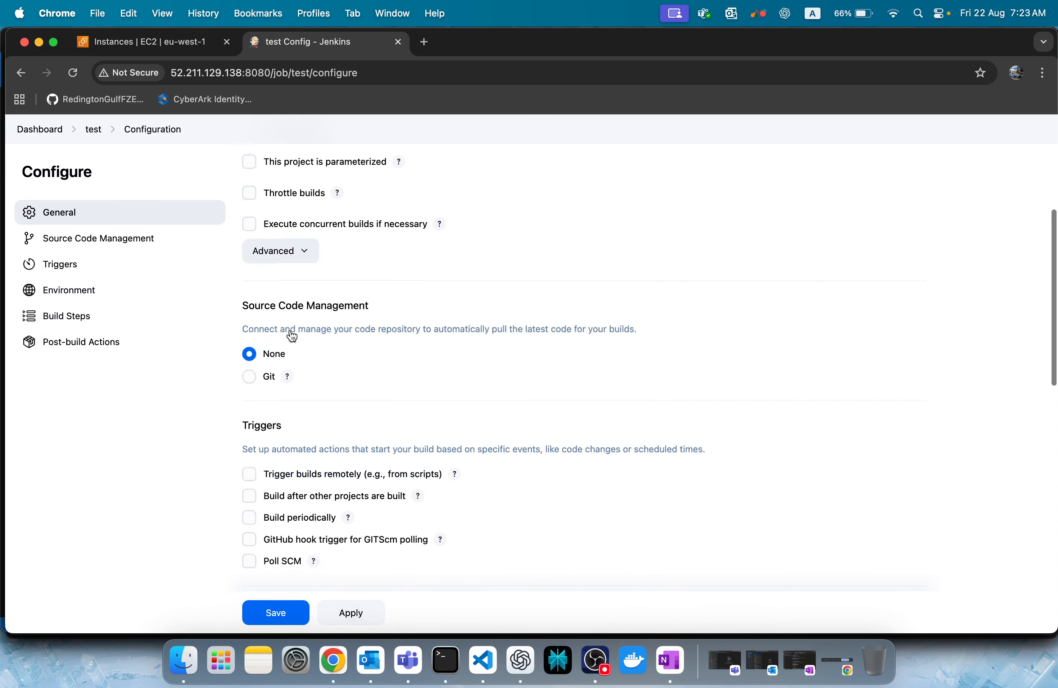
left_click(265, 379)
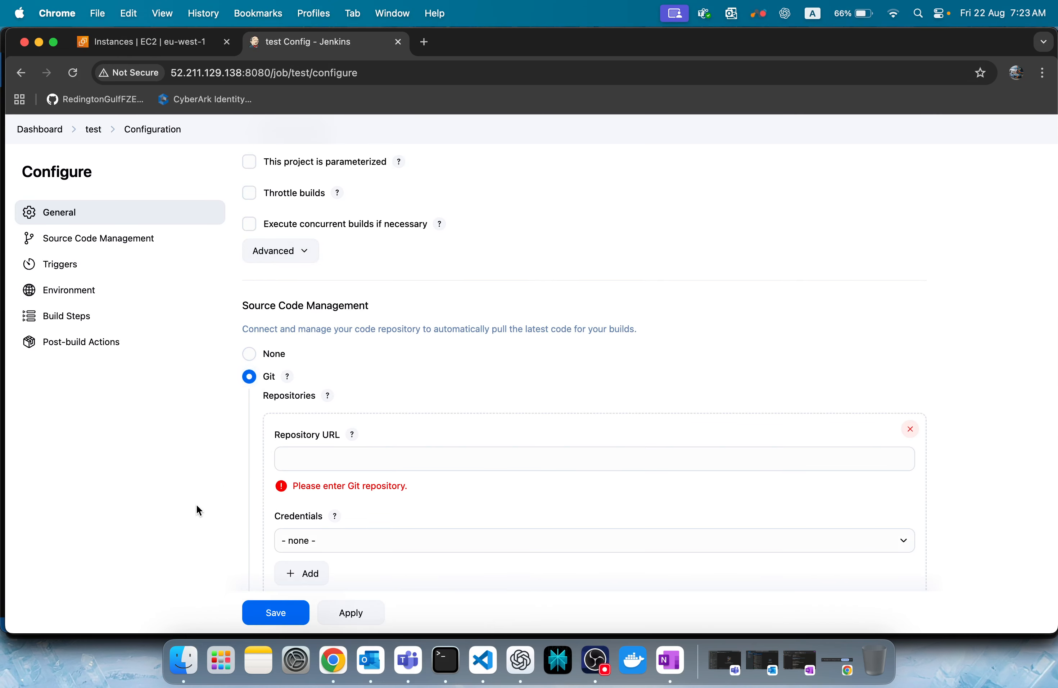
scroll(196, 504, "down", 3)
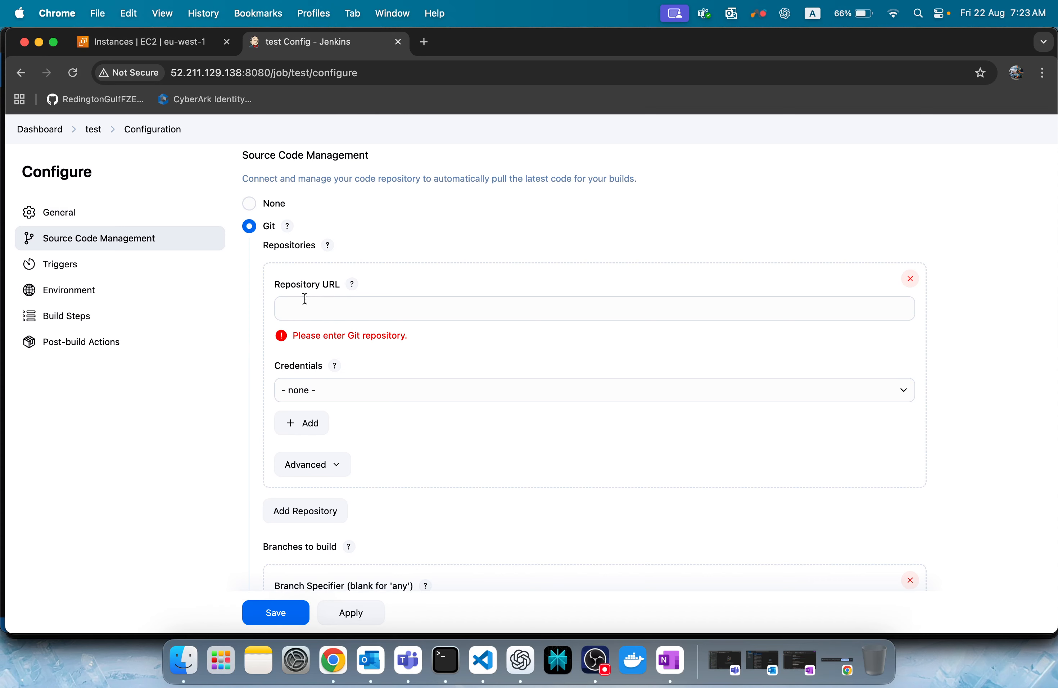
Load github.com in a private browsing window.
left_click(424, 41)
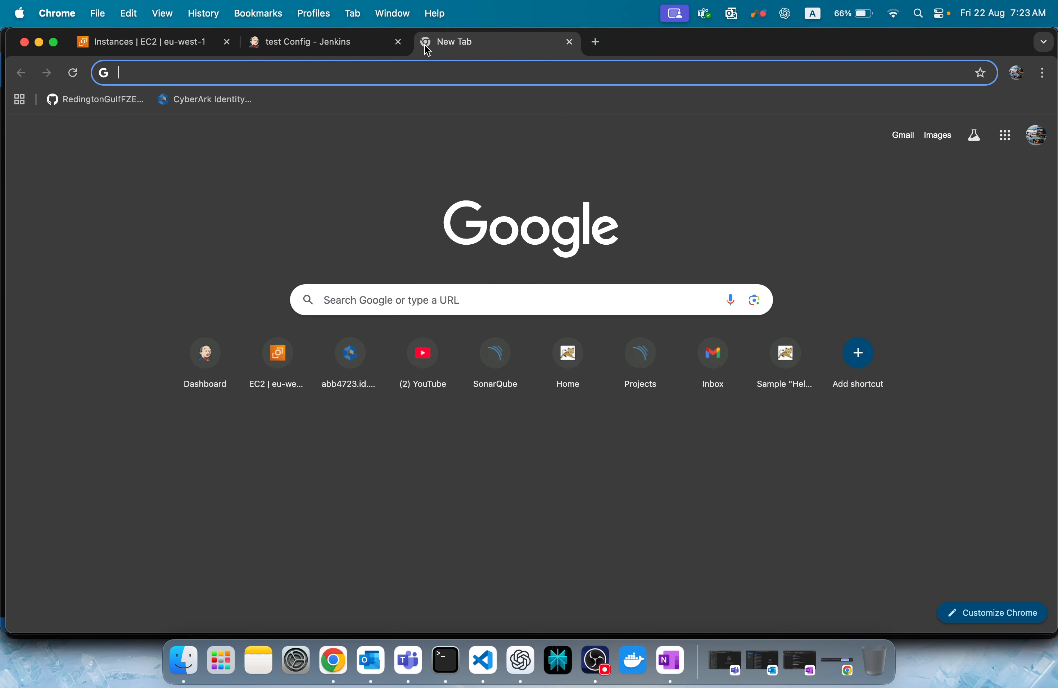
type("vrer")
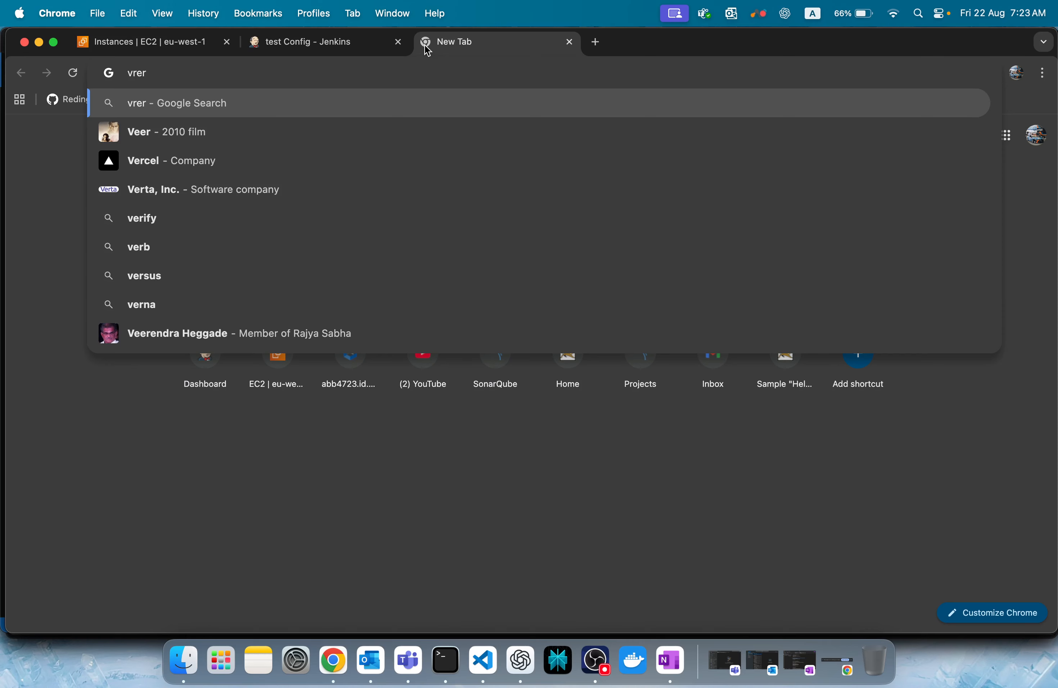
key("BackSpace")
key("BackSpace")
key("BackSpace")
key("BackSpace")
type("gith")
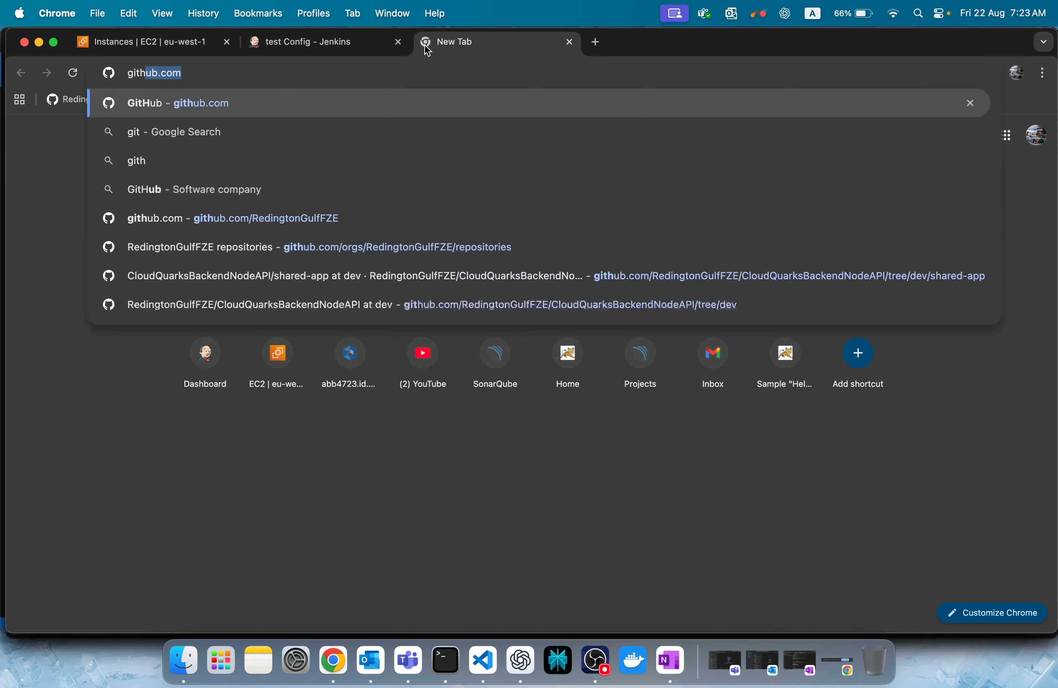
type("u")
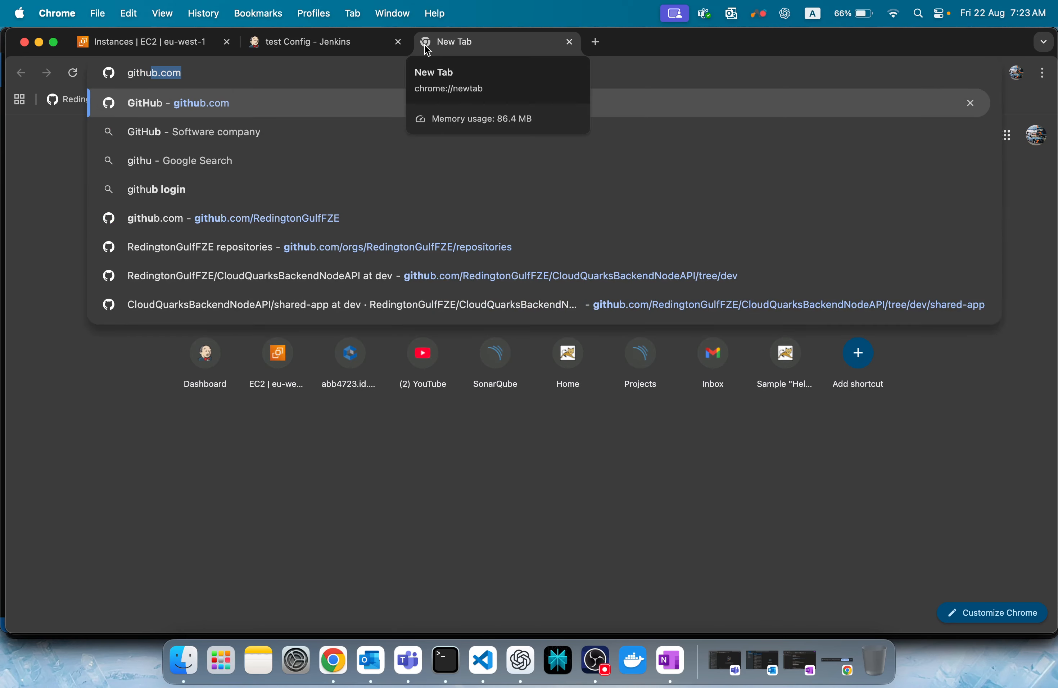
key("BackSpace")
key("BackSpace")
key("BackSpace")
key("BackSpace")
key("BackSpace")
key("BackSpace")
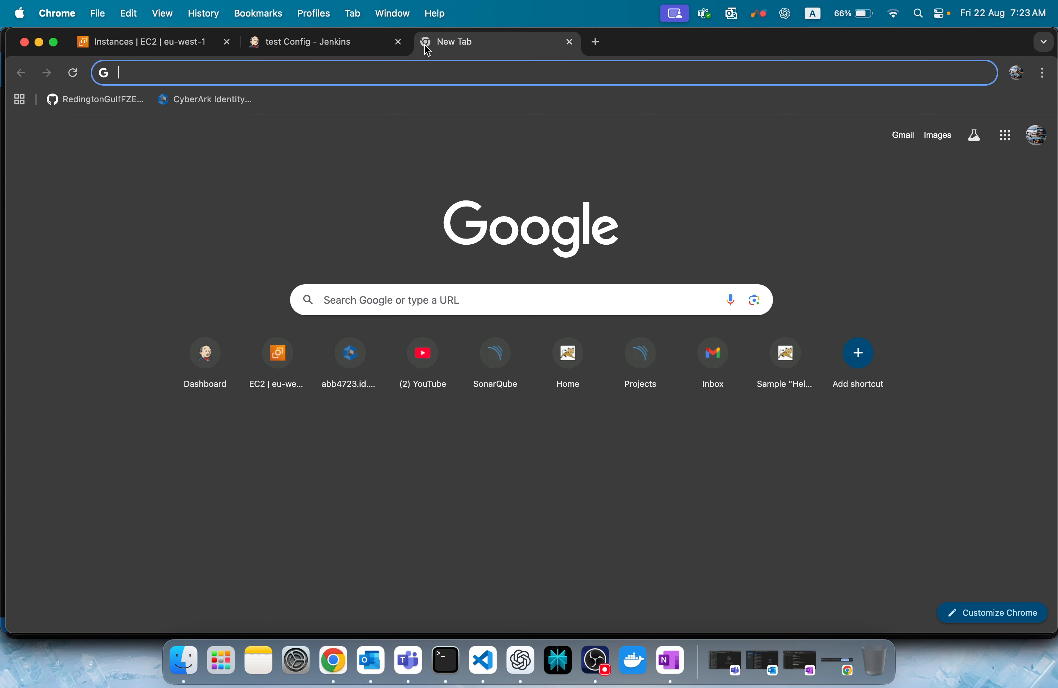
left_click(310, 174)
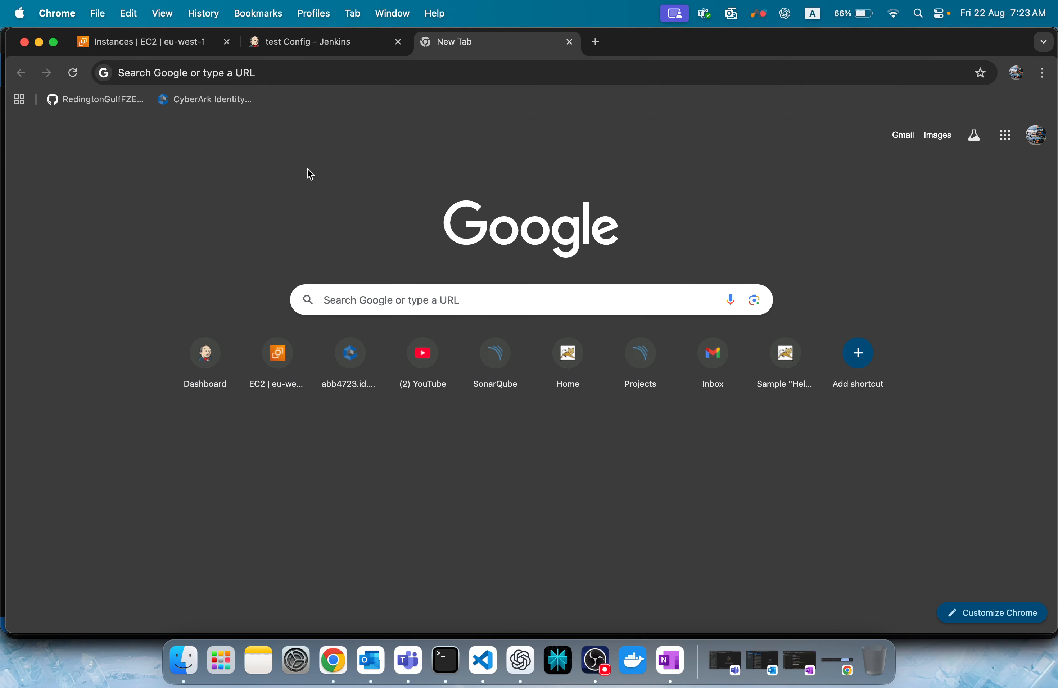
key("super+shift+n")
type("gith")
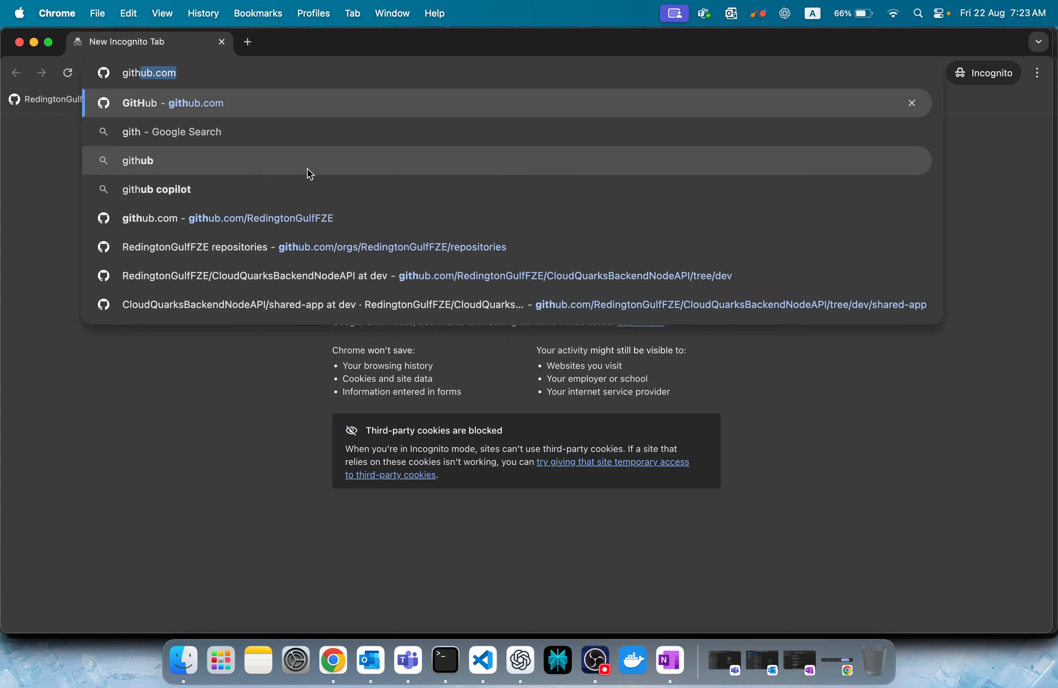
type("ub.com")
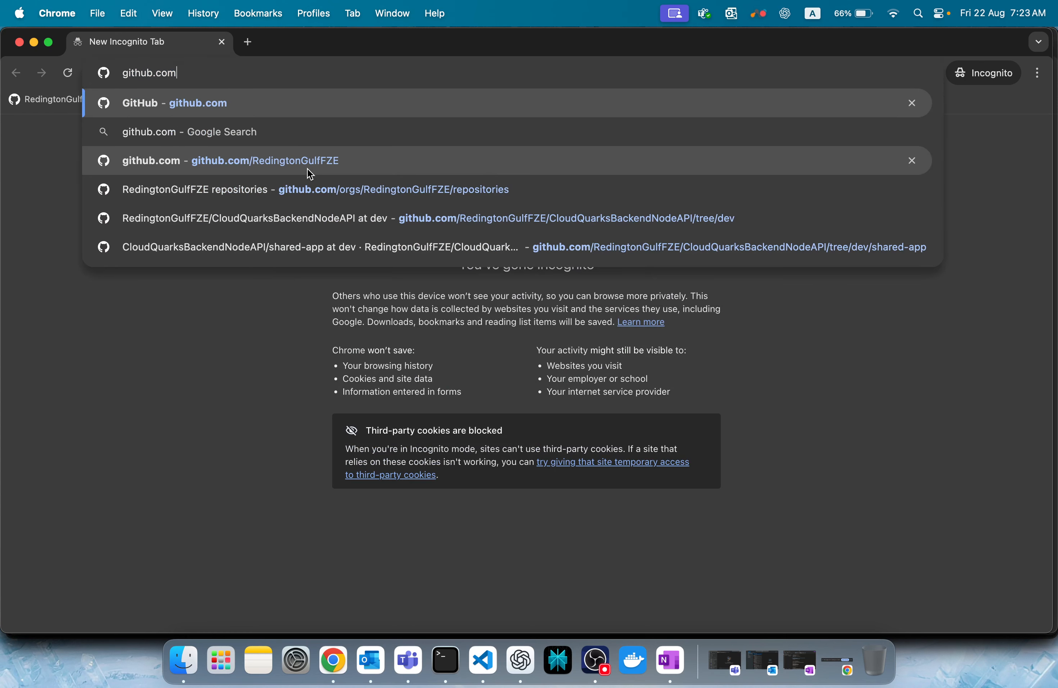
key("Return")
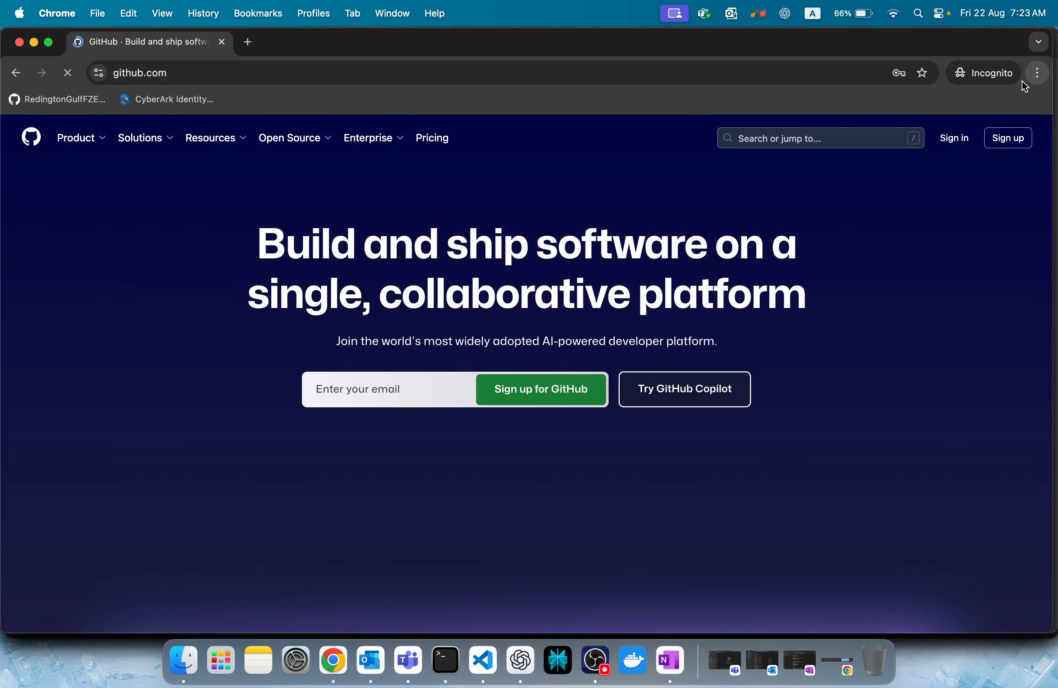
Sign in to GitHub with the account username, password and verification code.
left_click(955, 138)
left_click(477, 248)
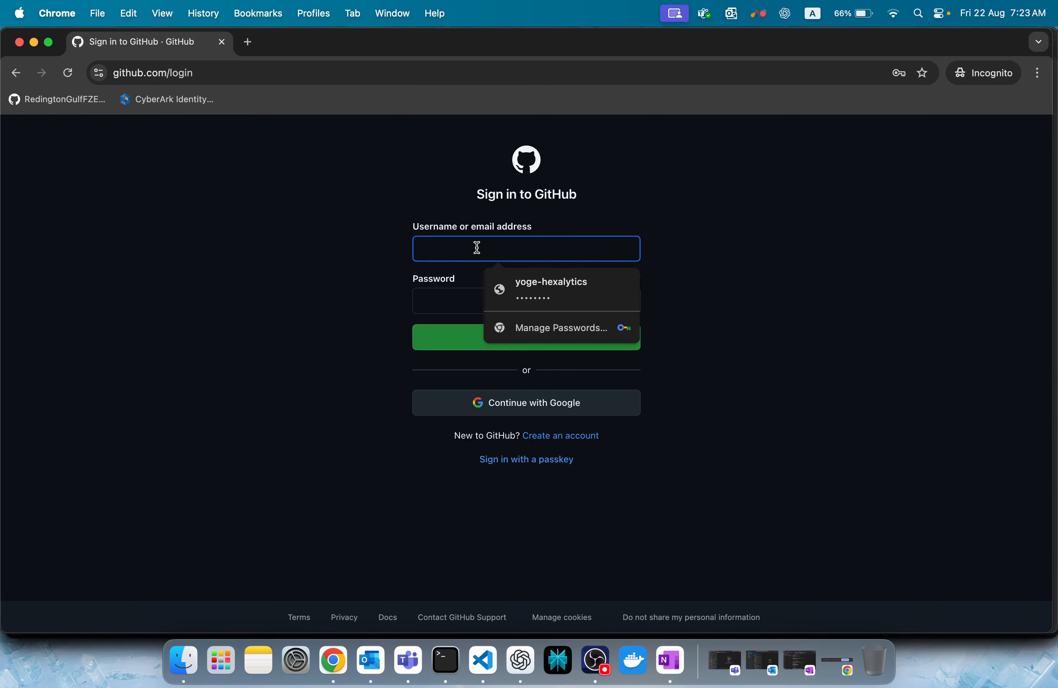
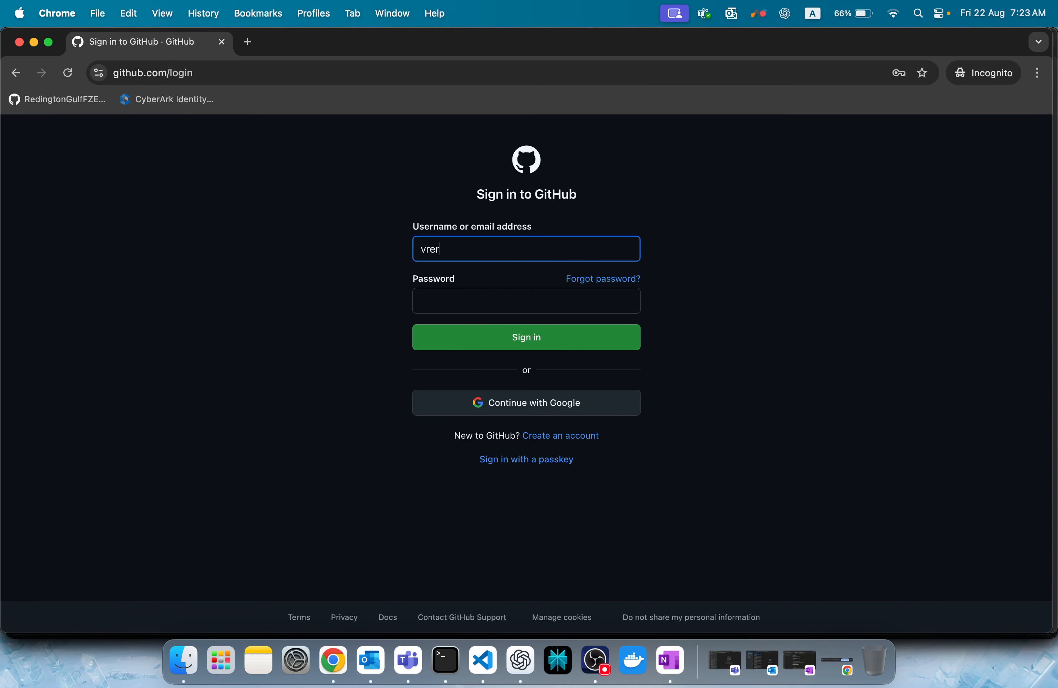
key("Tab")
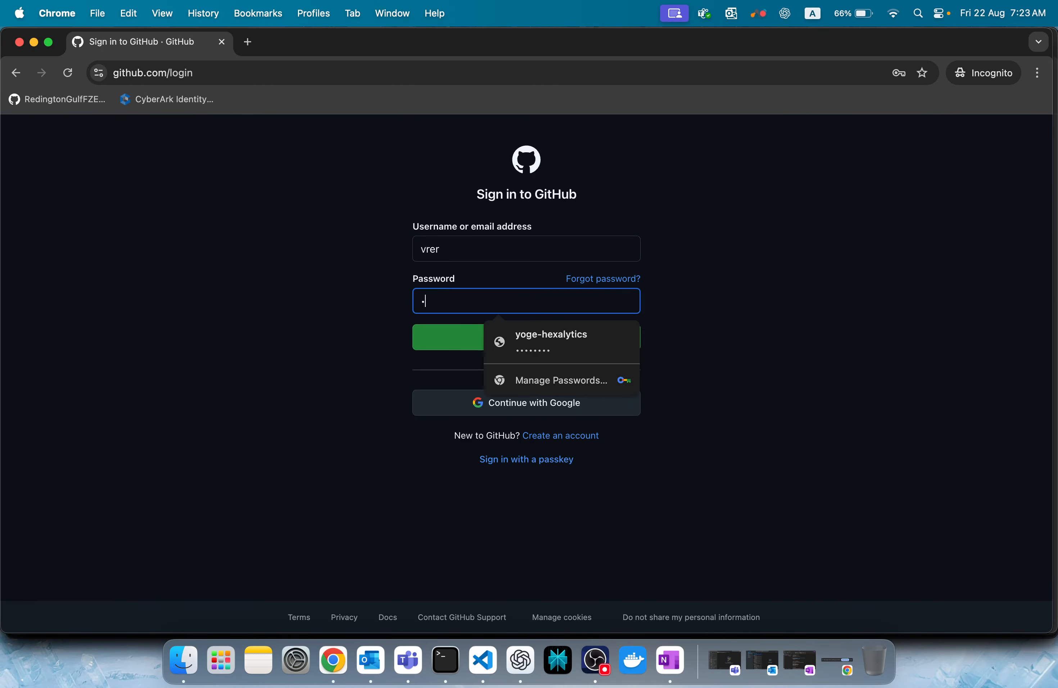
key("Return")
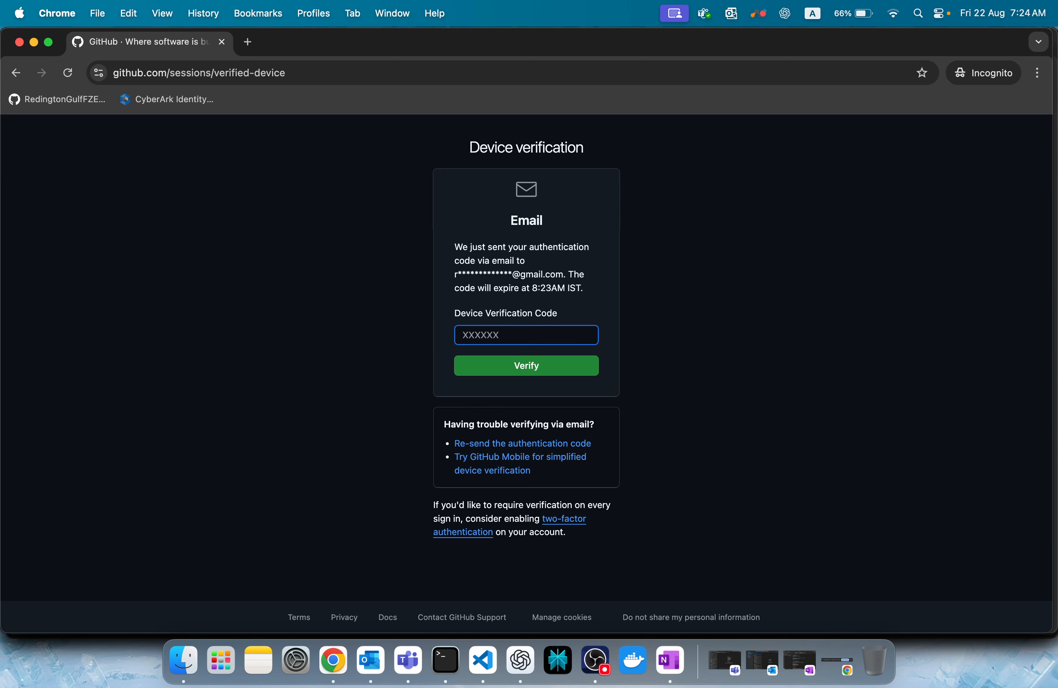
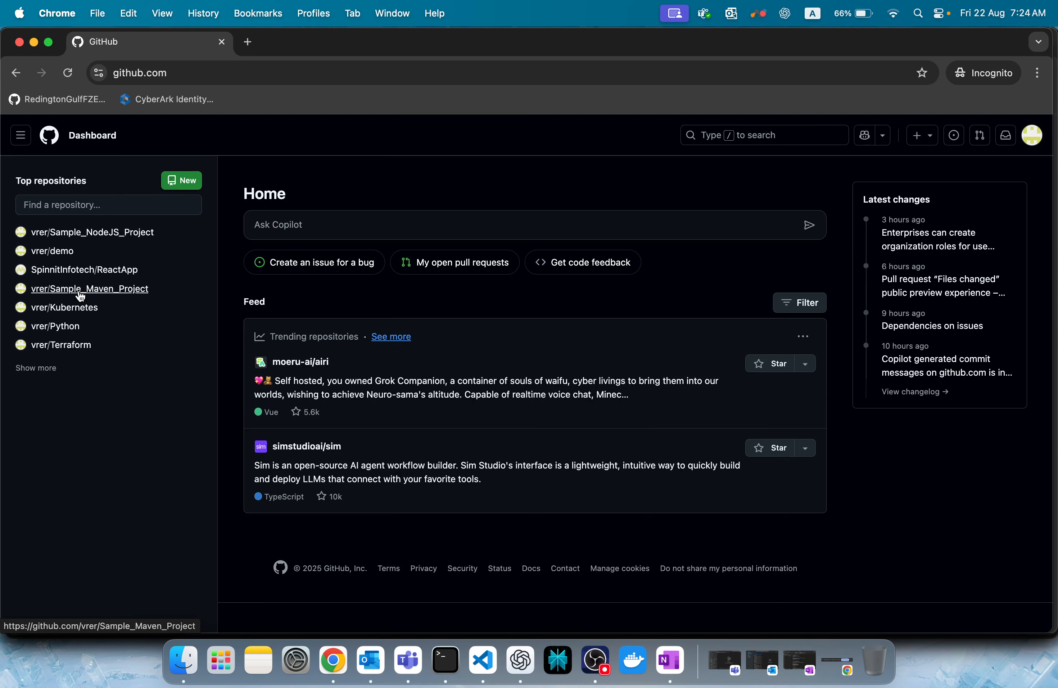
Copy the Sample_Maven_Project HTTPS clone URL and switch back to the main browser window.
left_click(79, 291)
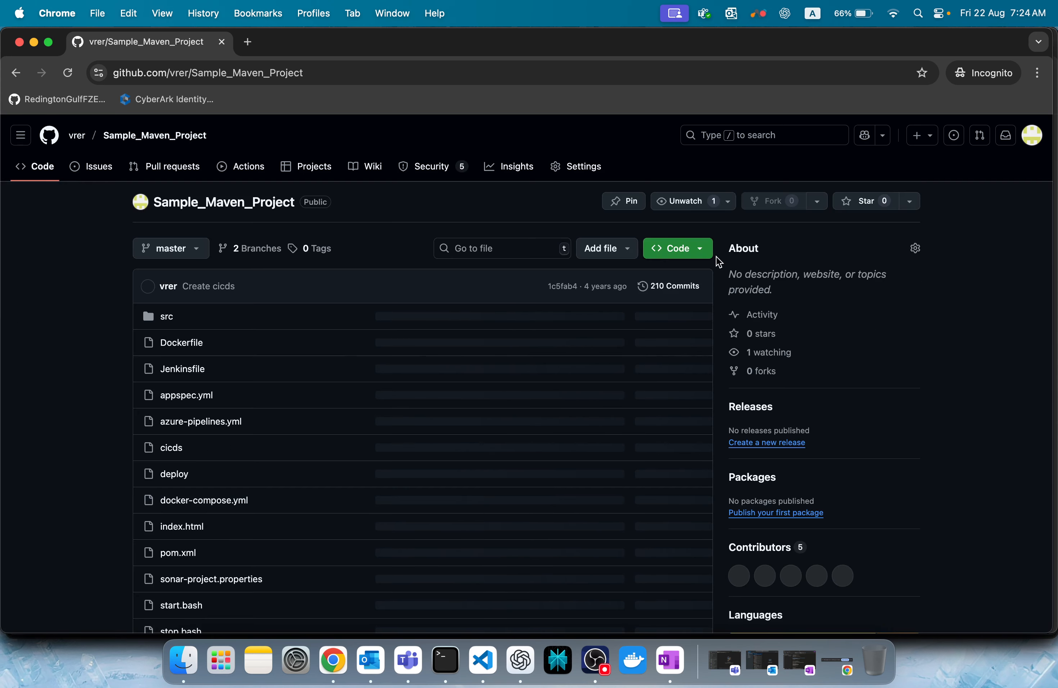
left_click(687, 255)
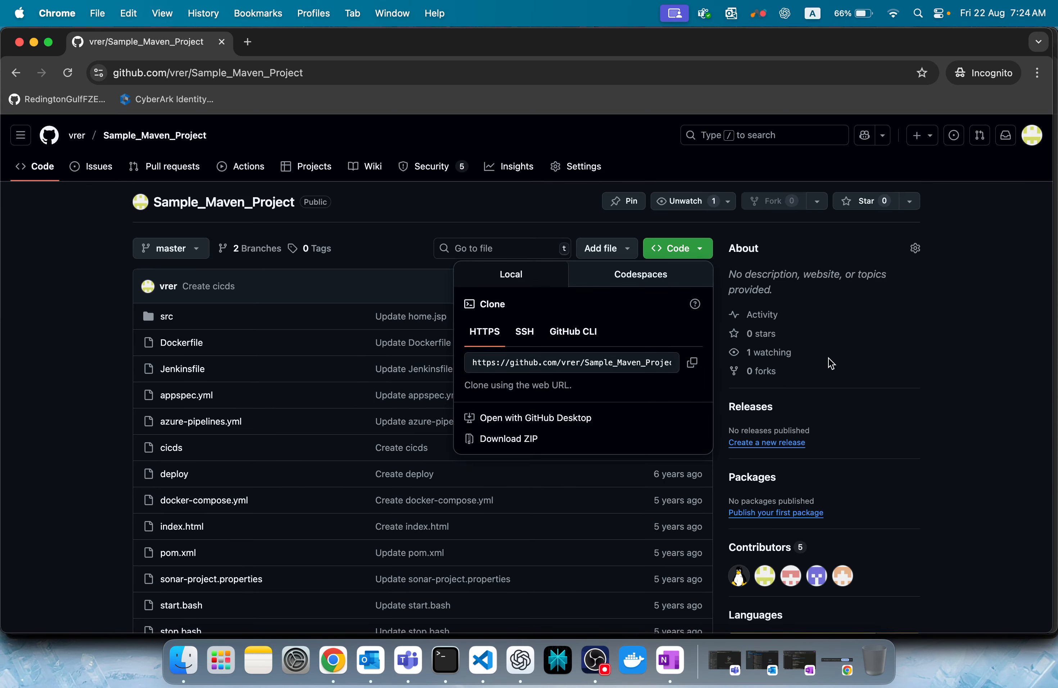
left_click(691, 366)
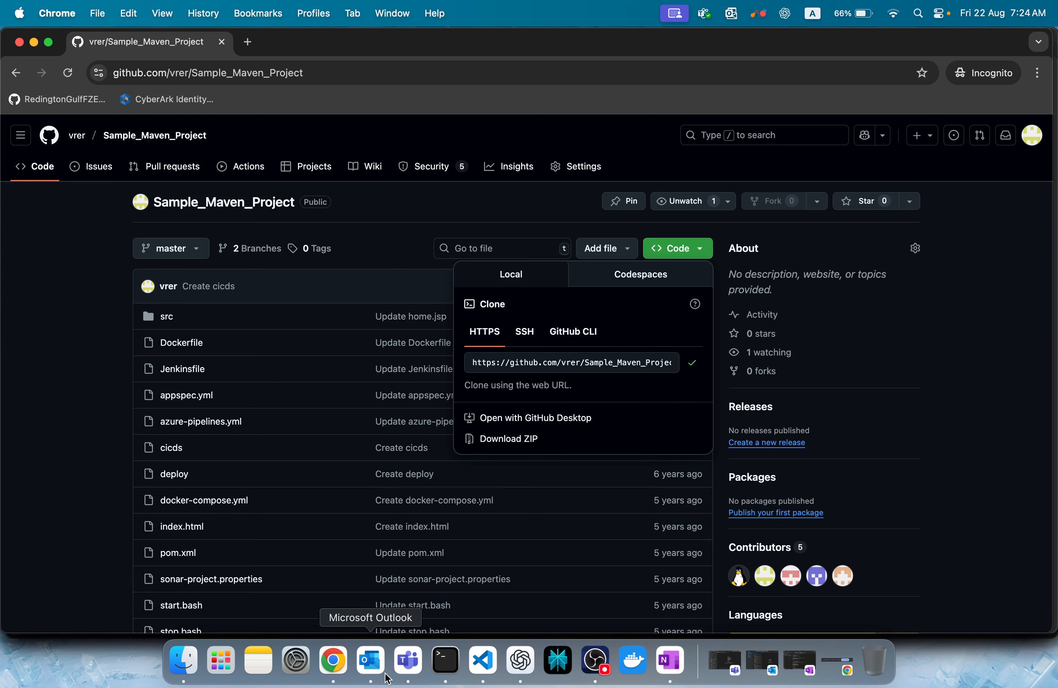
right_click(339, 674)
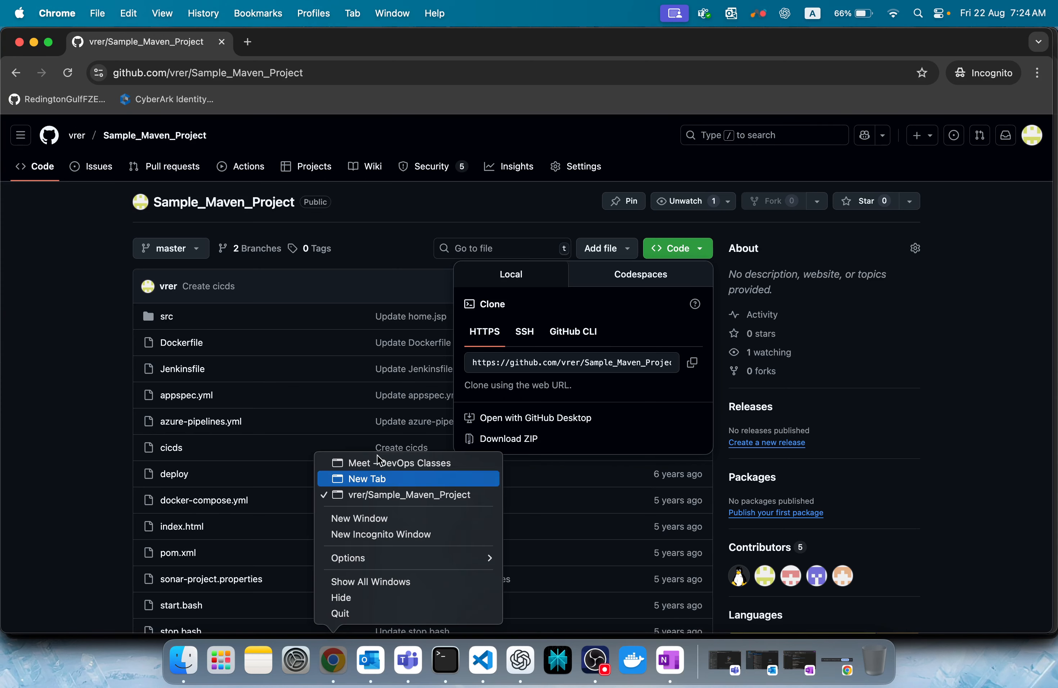
left_click(358, 478)
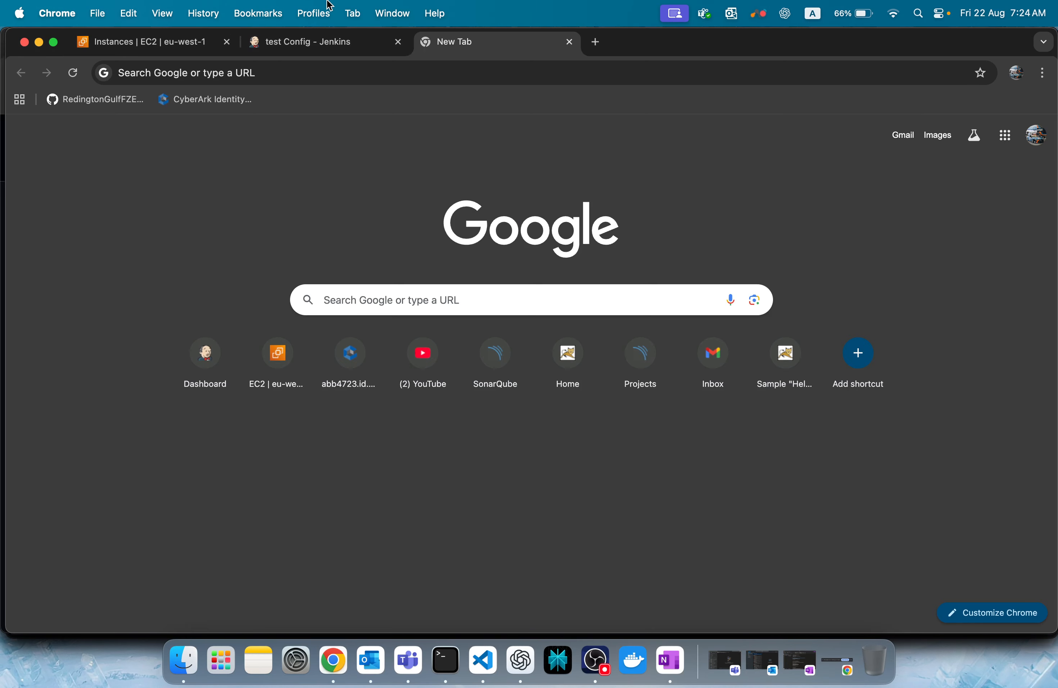
Paste the Sample_Maven_Project clone URL into the job's Git Repository URL field.
left_click(569, 44)
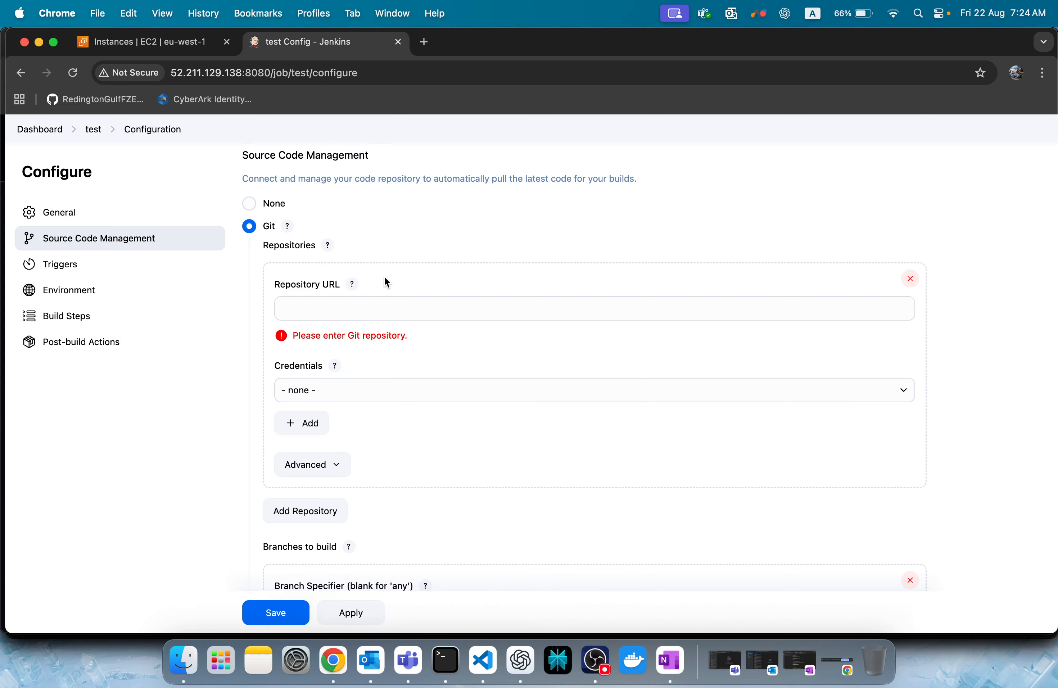
left_click(349, 305)
key("super+v")
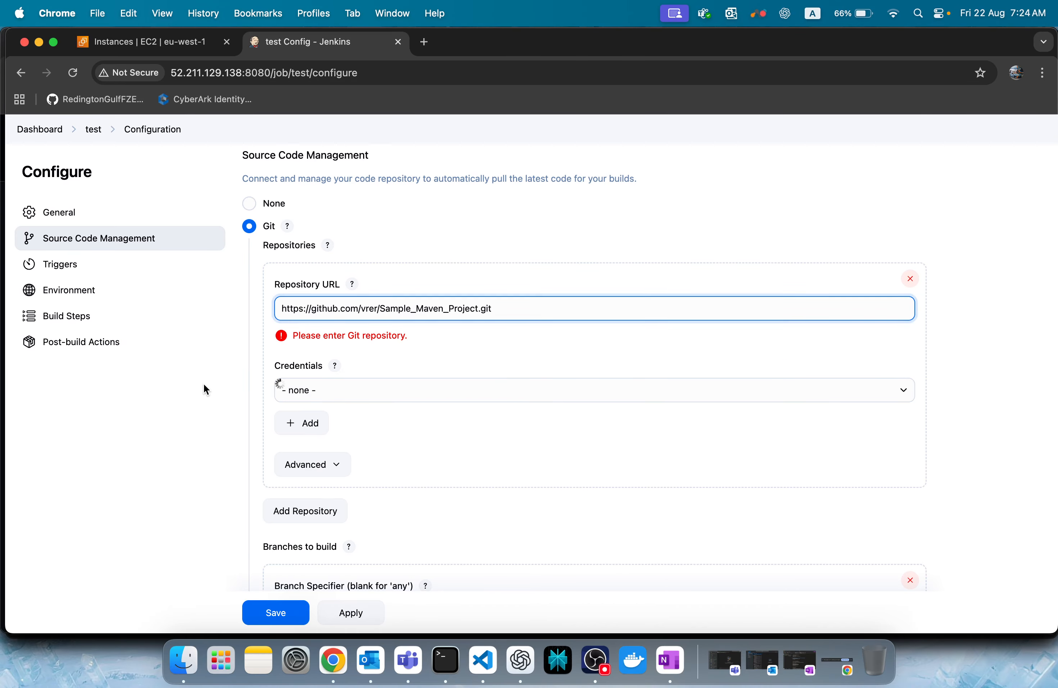
left_click(203, 384)
scroll(196, 447, "down", 3)
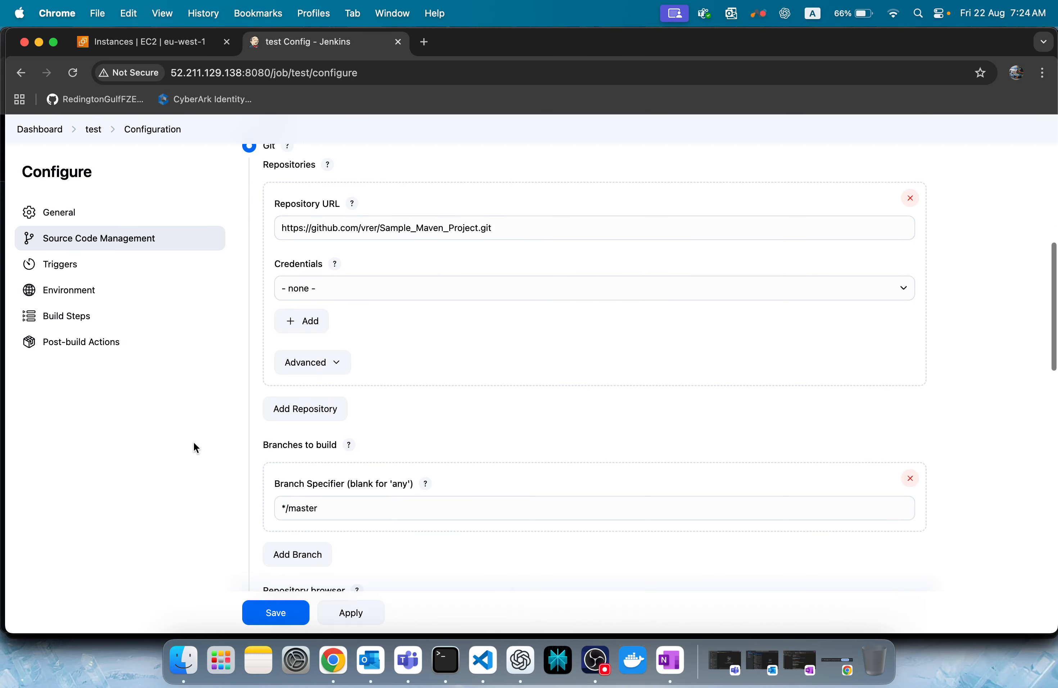
scroll(196, 447, "up", 2)
Check the empty Credentials list, then start adding a credential to the Jenkins store.
left_click(455, 344)
left_click(456, 344)
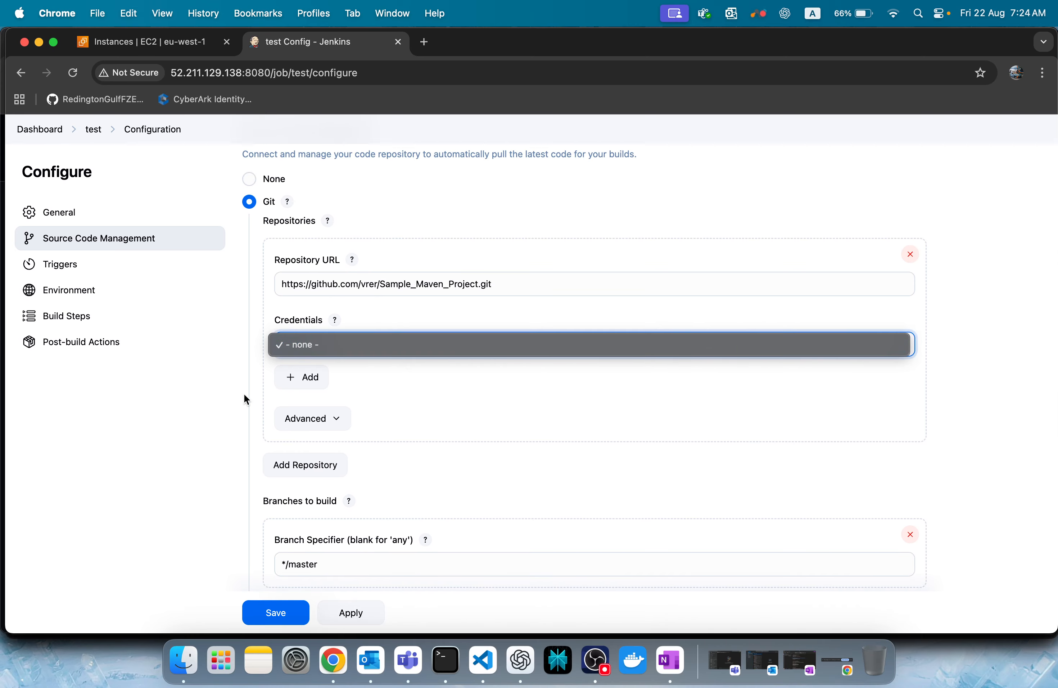
left_click(165, 484)
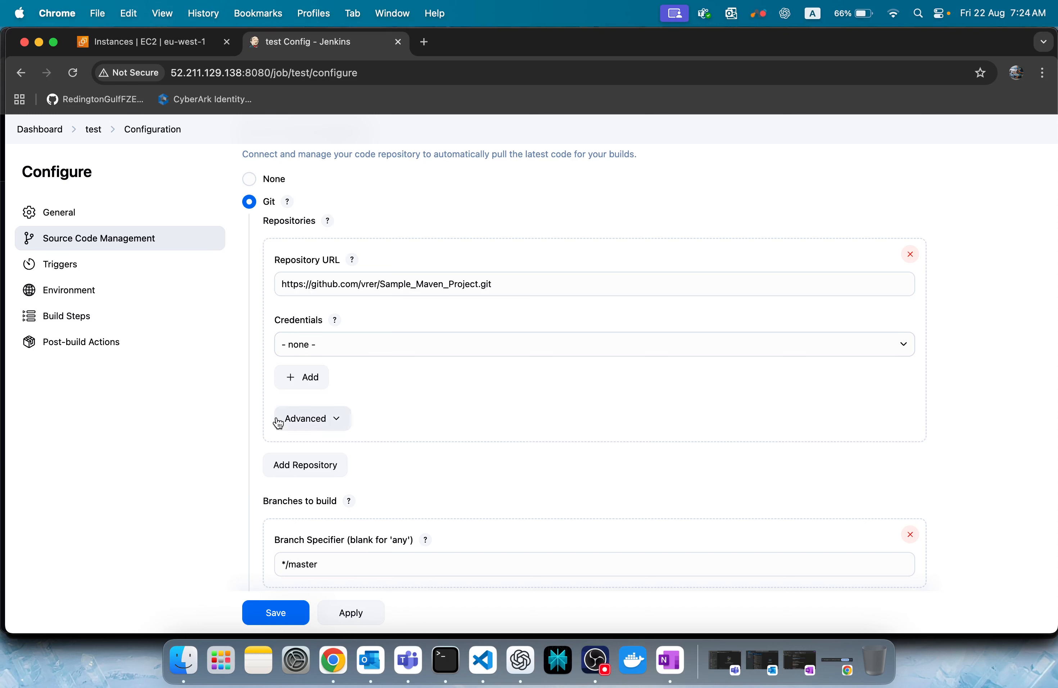
left_click(311, 356)
left_click(200, 451)
left_click(305, 387)
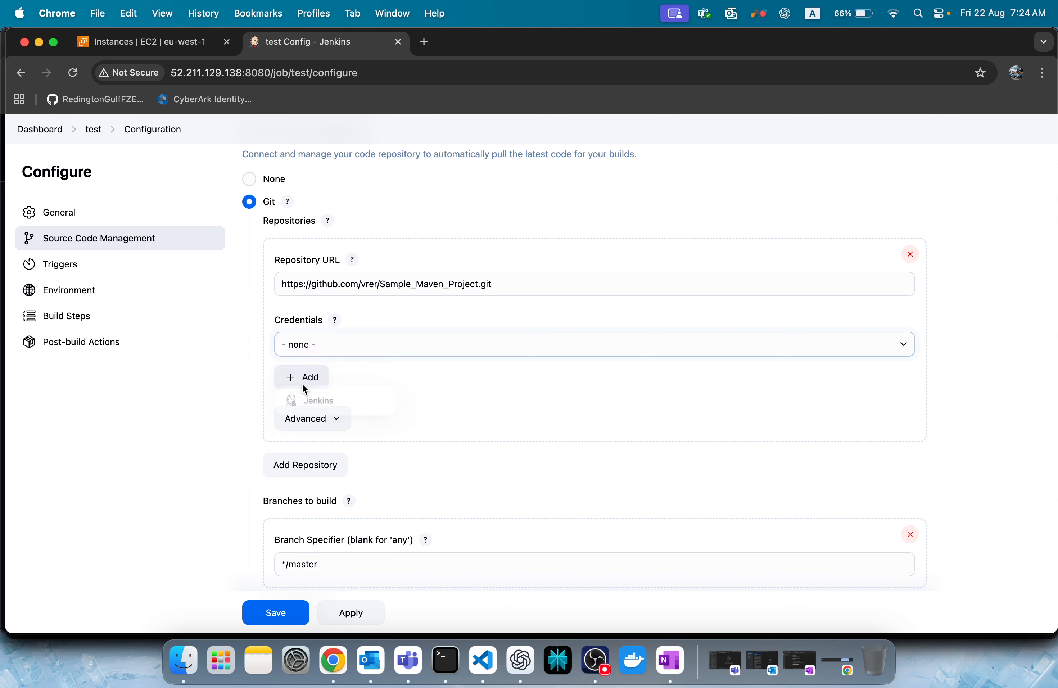
left_click(317, 401)
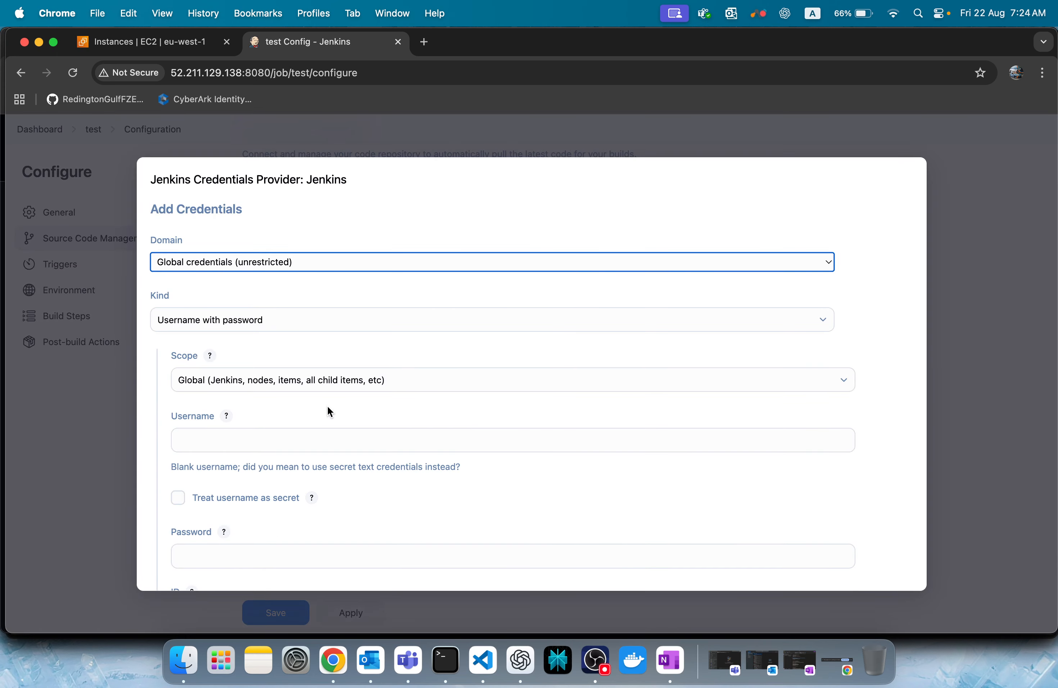
Enter the GitHub account username and password in the new credential.
left_click(237, 439)
scroll(238, 438, "down", 3)
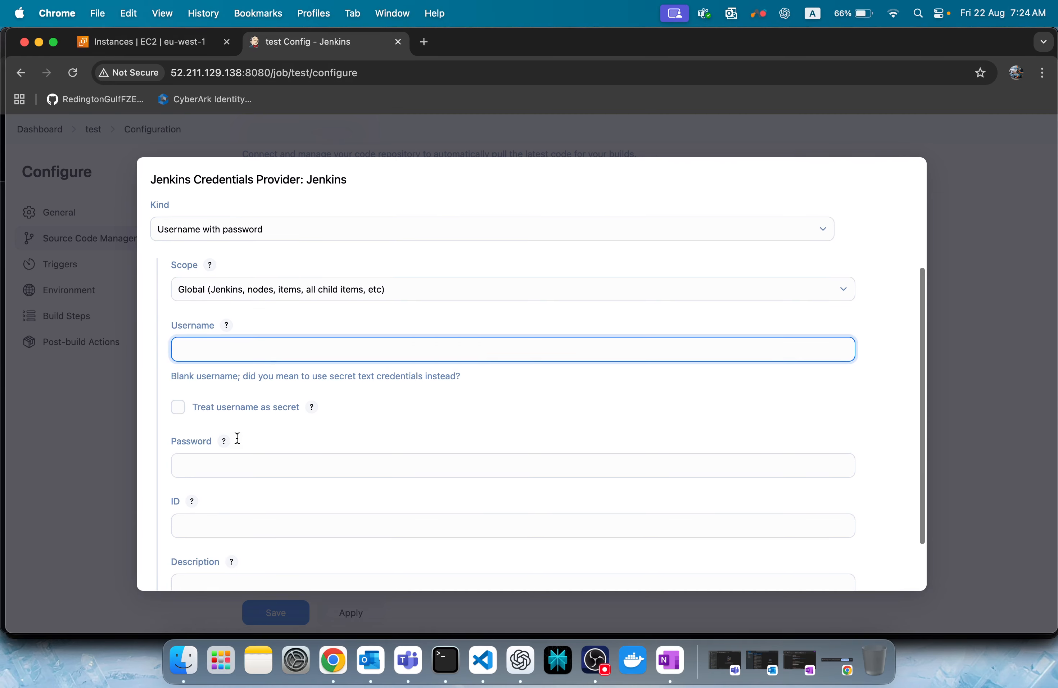
type("vrer")
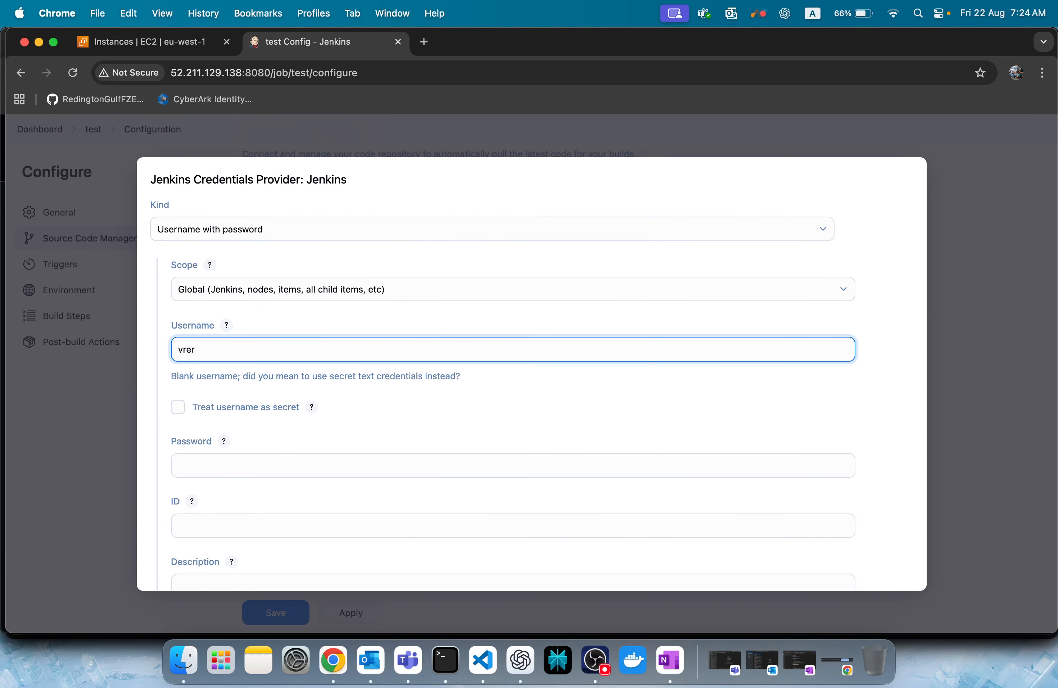
left_click(228, 459)
type("••")
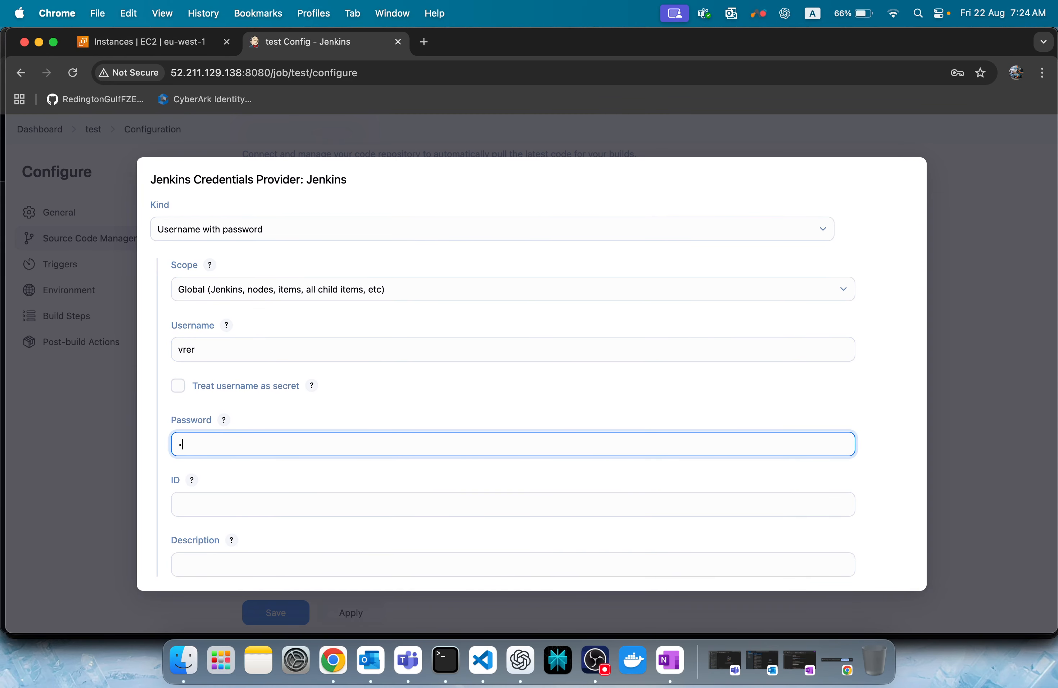
type("••••••••")
scroll(292, 415, "down", 2)
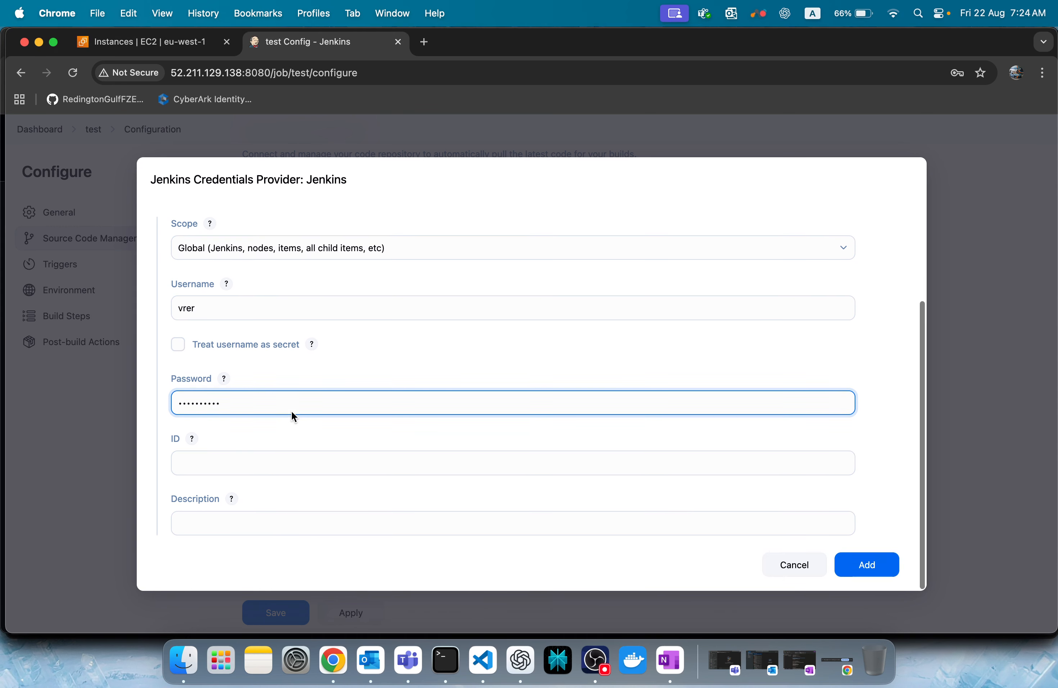
Set the credential's ID and description to github and add it.
left_click(246, 452)
type("github")
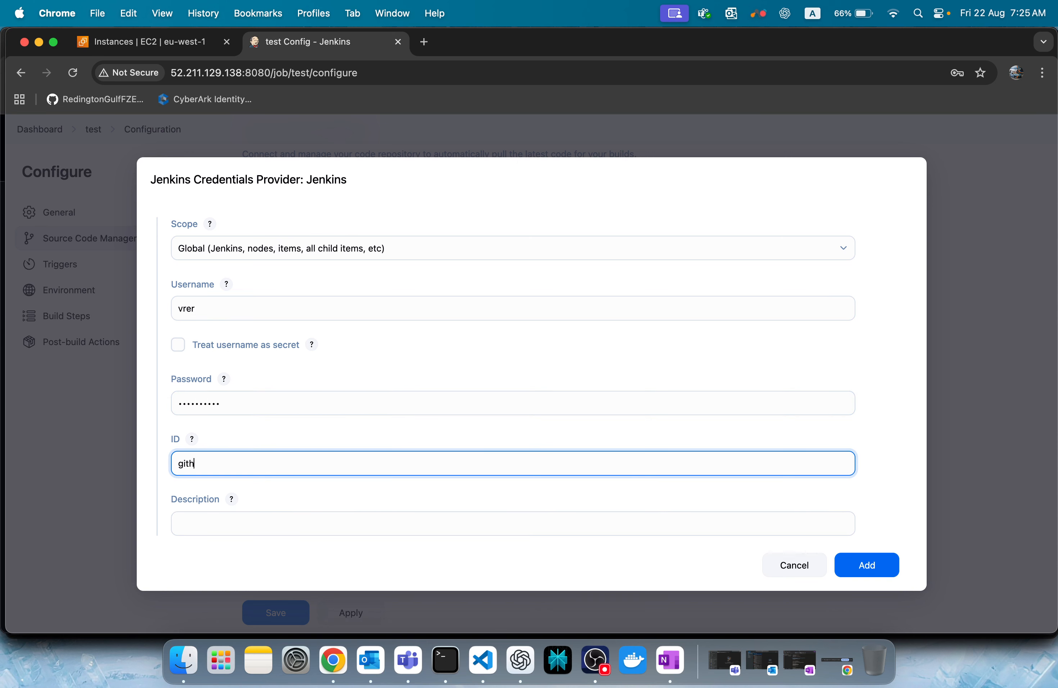
double_click(196, 462)
key("super+c")
left_click(230, 529)
key("super+v")
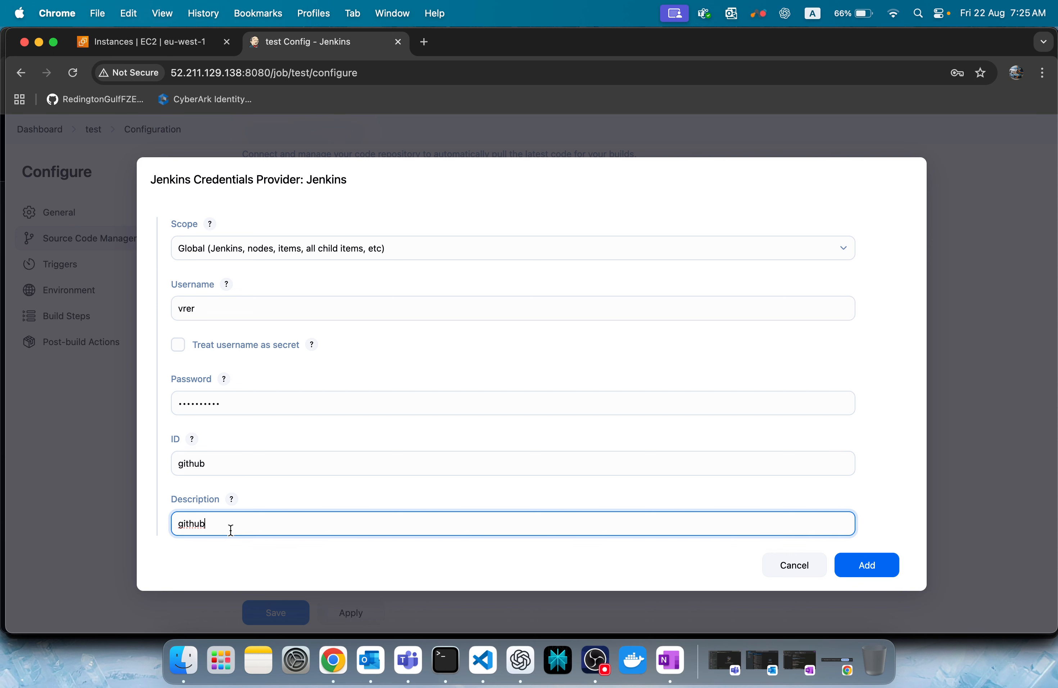
left_click(266, 549)
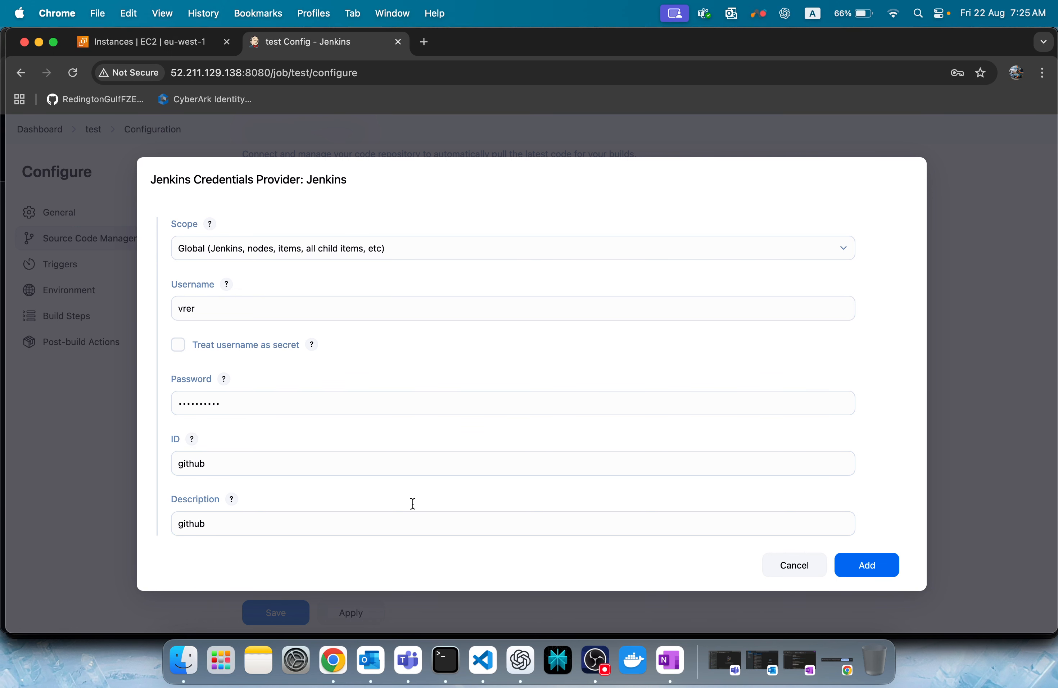
left_click(866, 566)
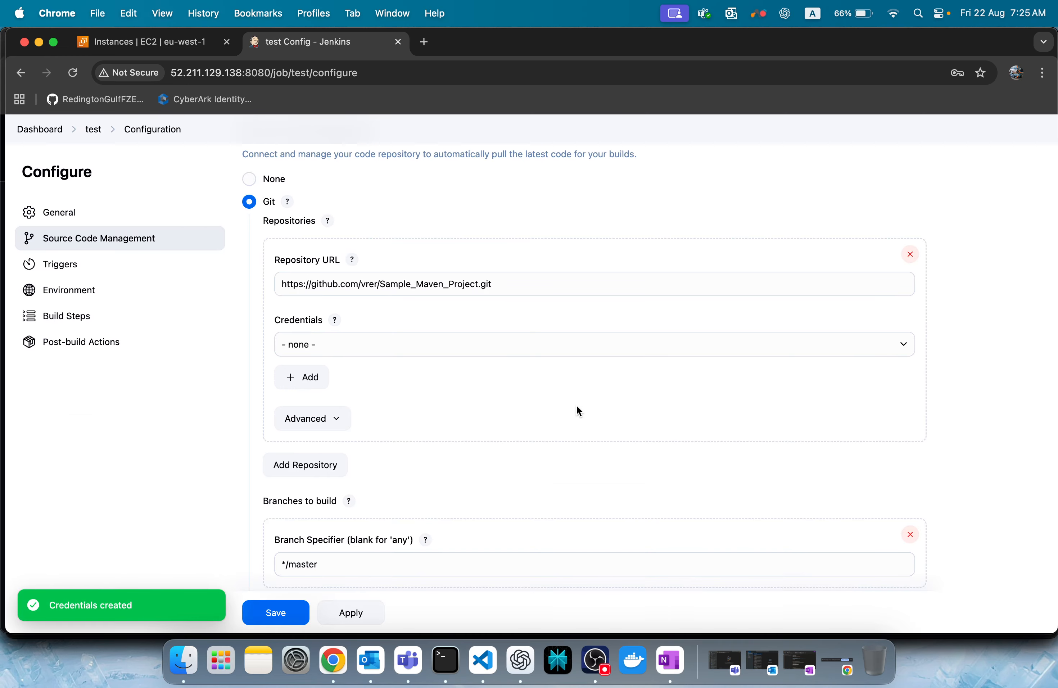
Select the new github credential for the repository and check the */master branch specifier.
left_click(491, 343)
left_click(167, 449)
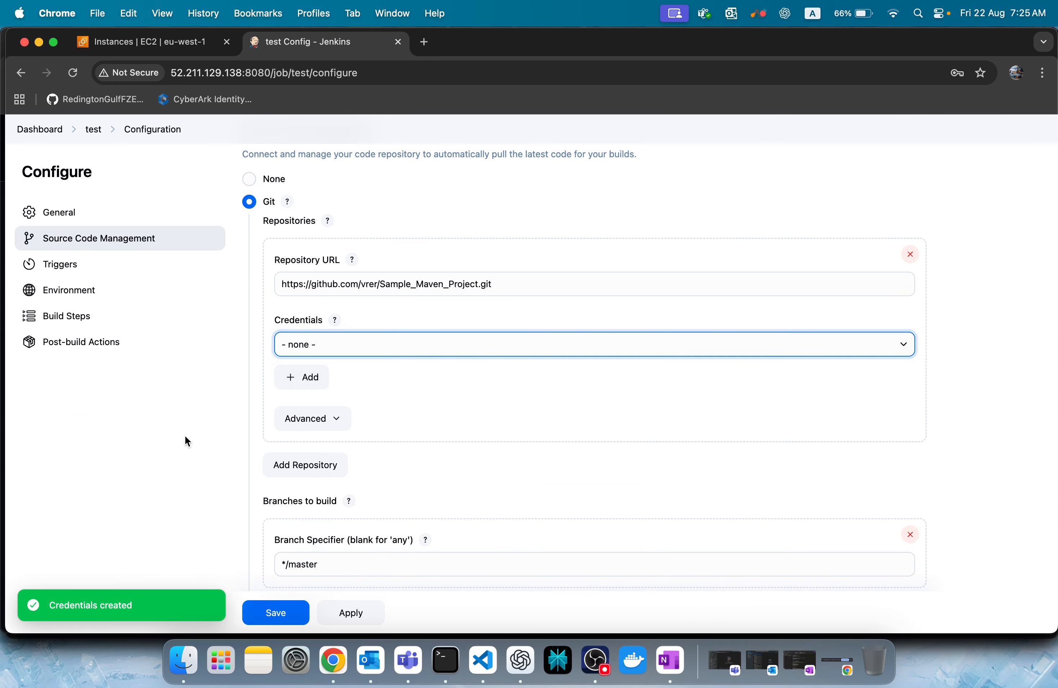
left_click(406, 347)
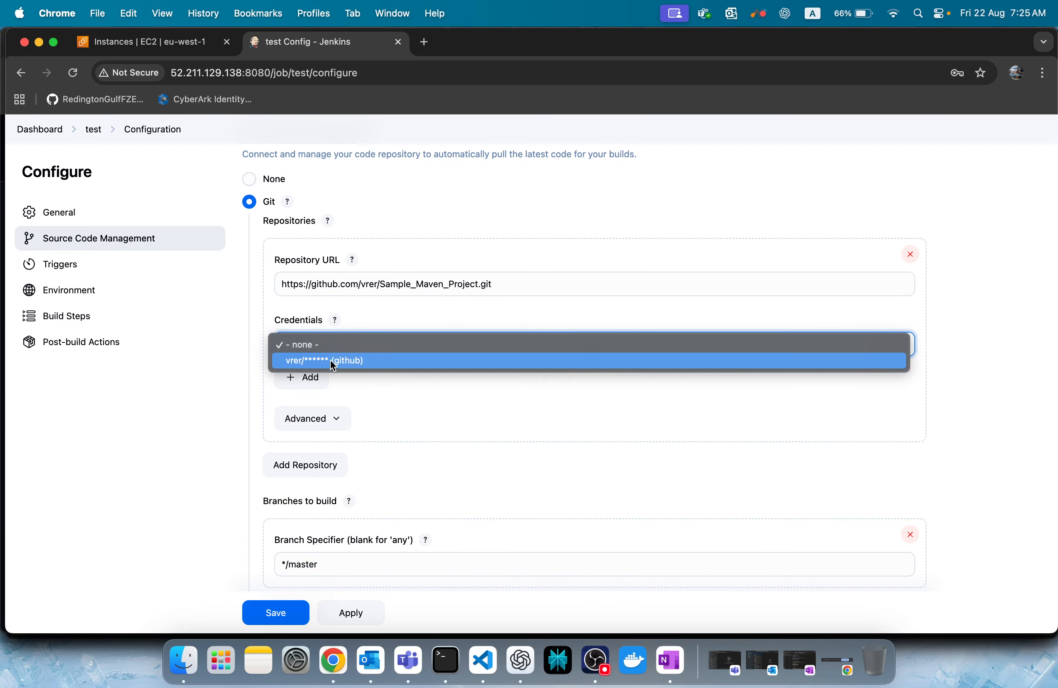
left_click(372, 362)
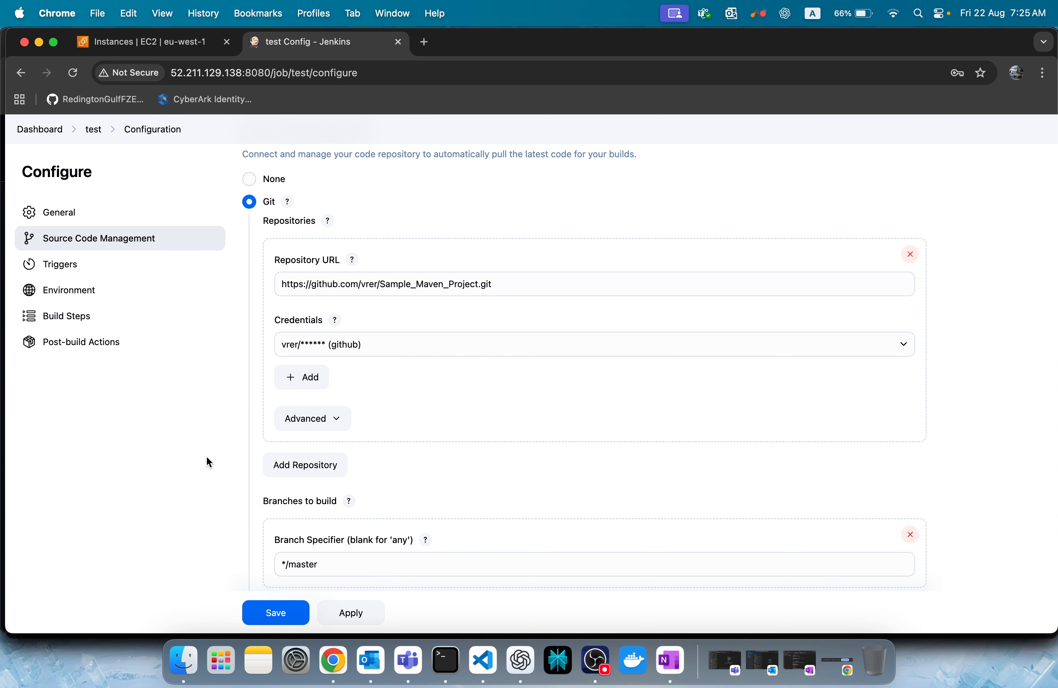
scroll(206, 456, "down", 3)
double_click(324, 502)
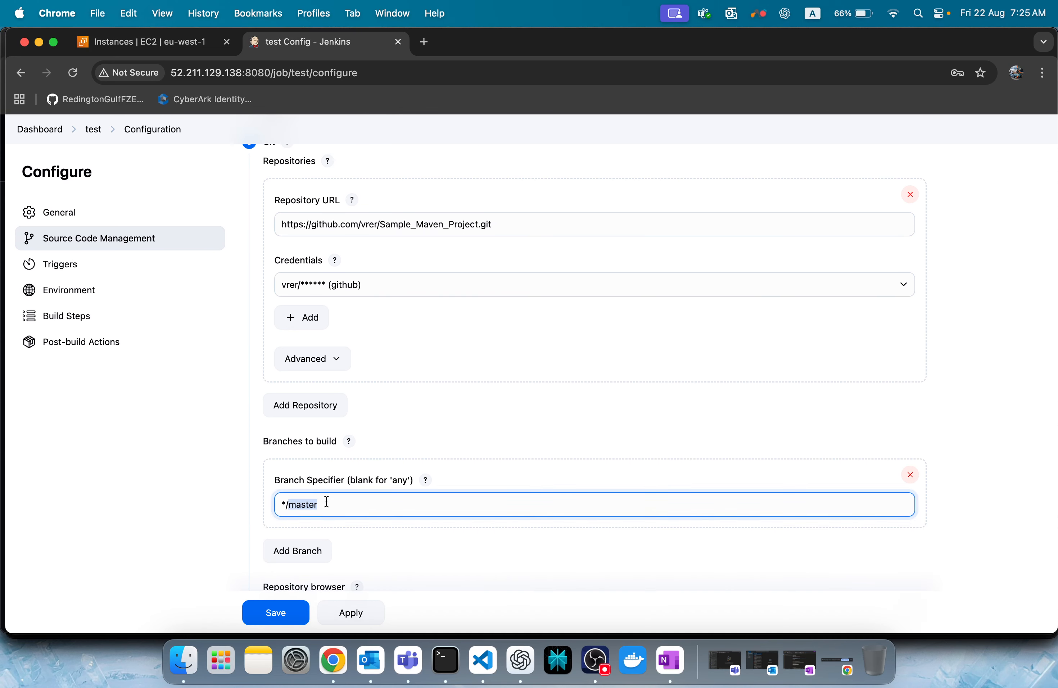
left_click(148, 521)
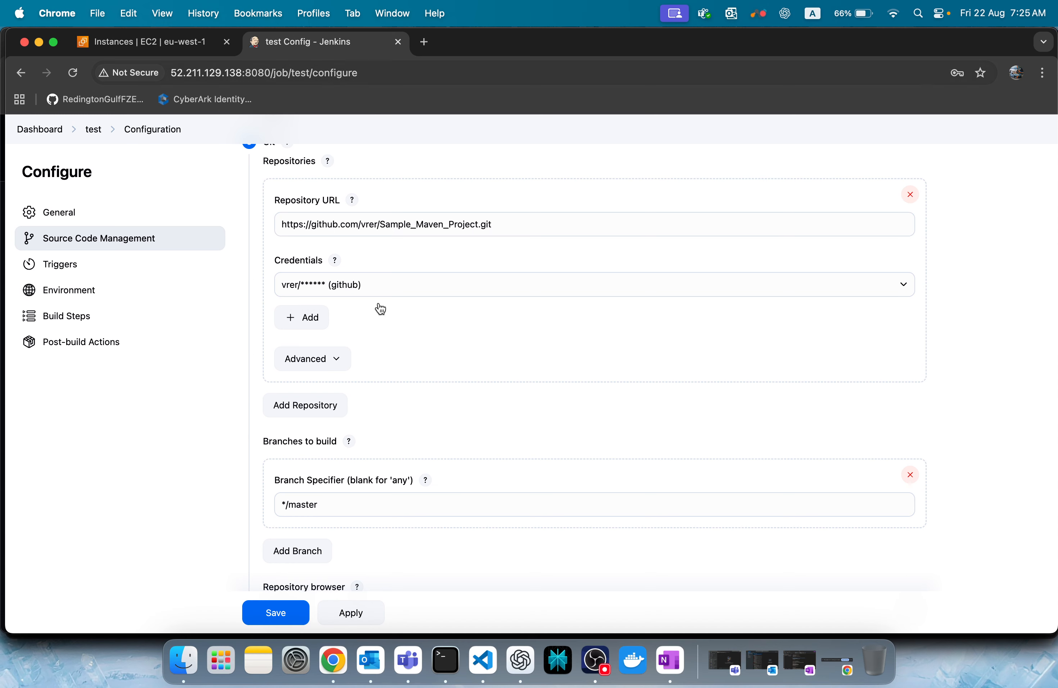
Glance at the Sample_Maven_Project GitHub page, then return to the Jenkins configuration.
right_click(336, 664)
left_click(365, 496)
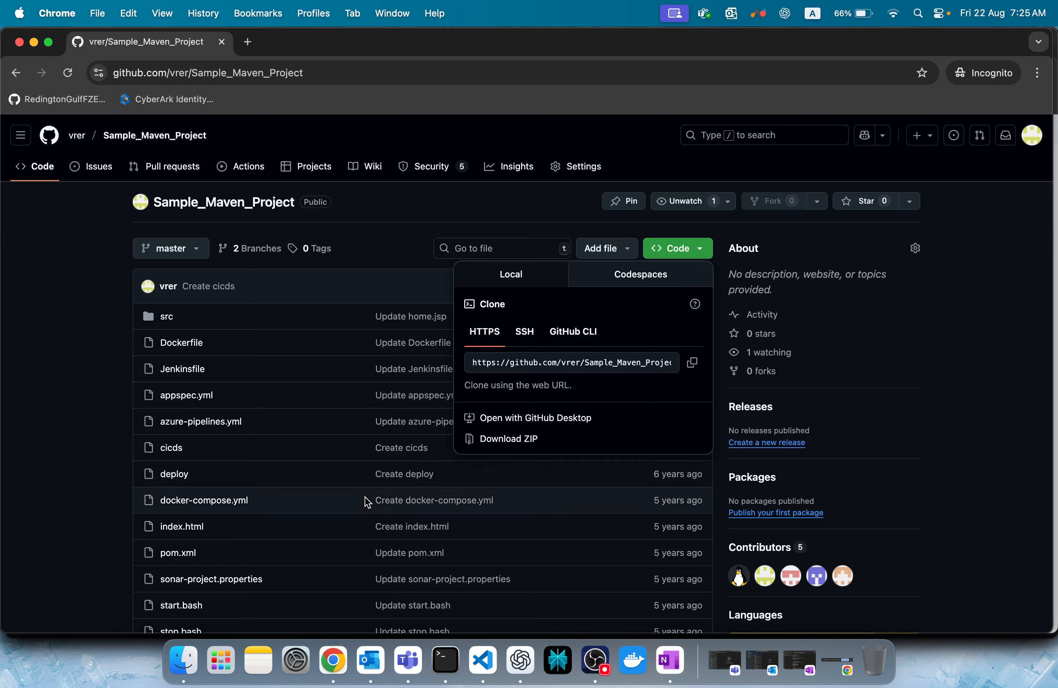
right_click(333, 661)
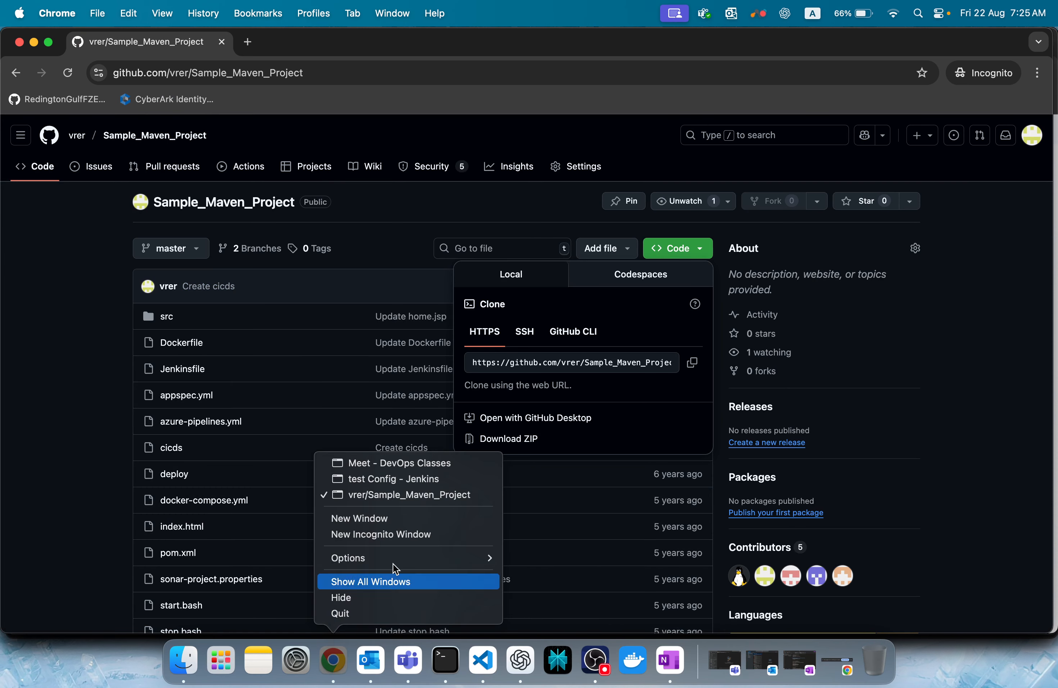
left_click(379, 479)
Try changing the branch specifier to */develop, then revert it to */master.
left_click(308, 505)
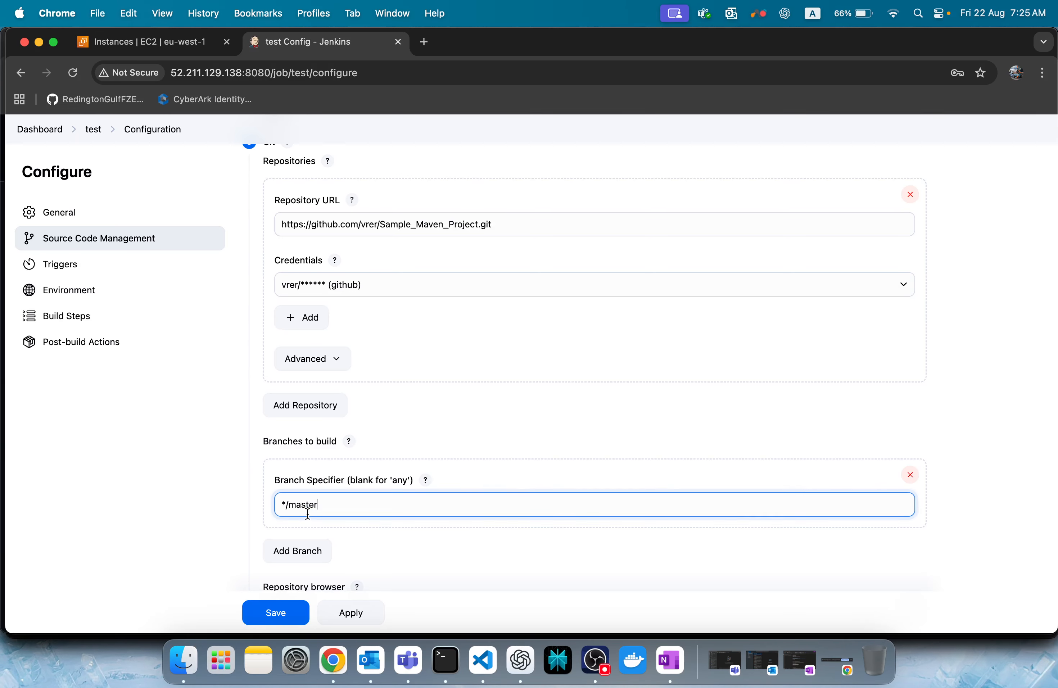
double_click(307, 505)
key("BackSpace")
type("de")
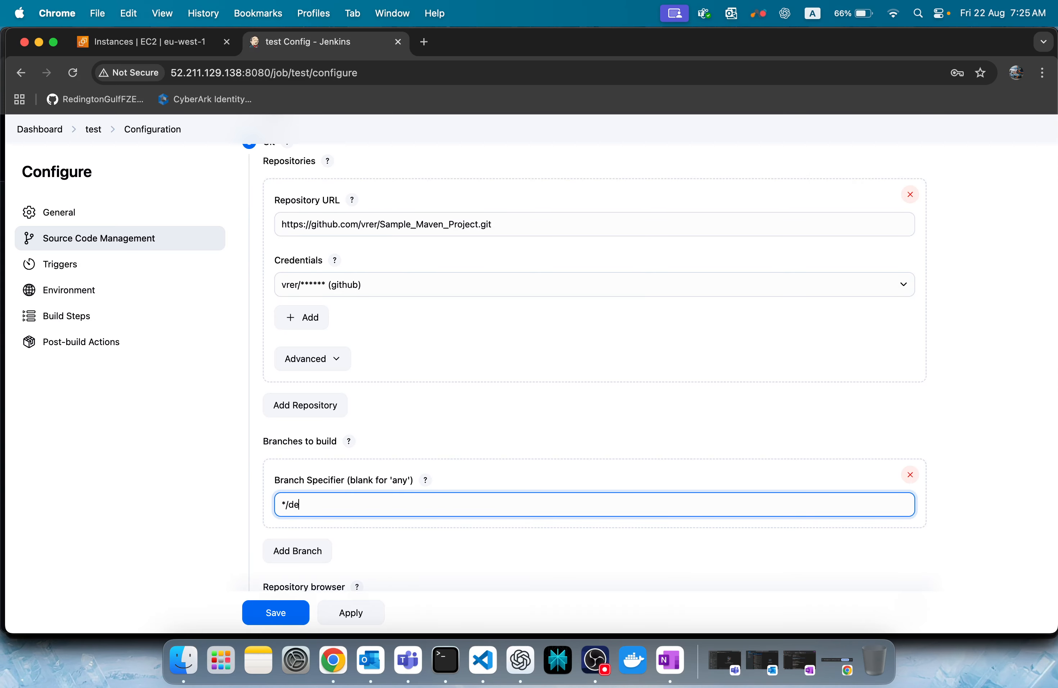
type("velop")
key("super+z")
key("super+z")
left_click(197, 483)
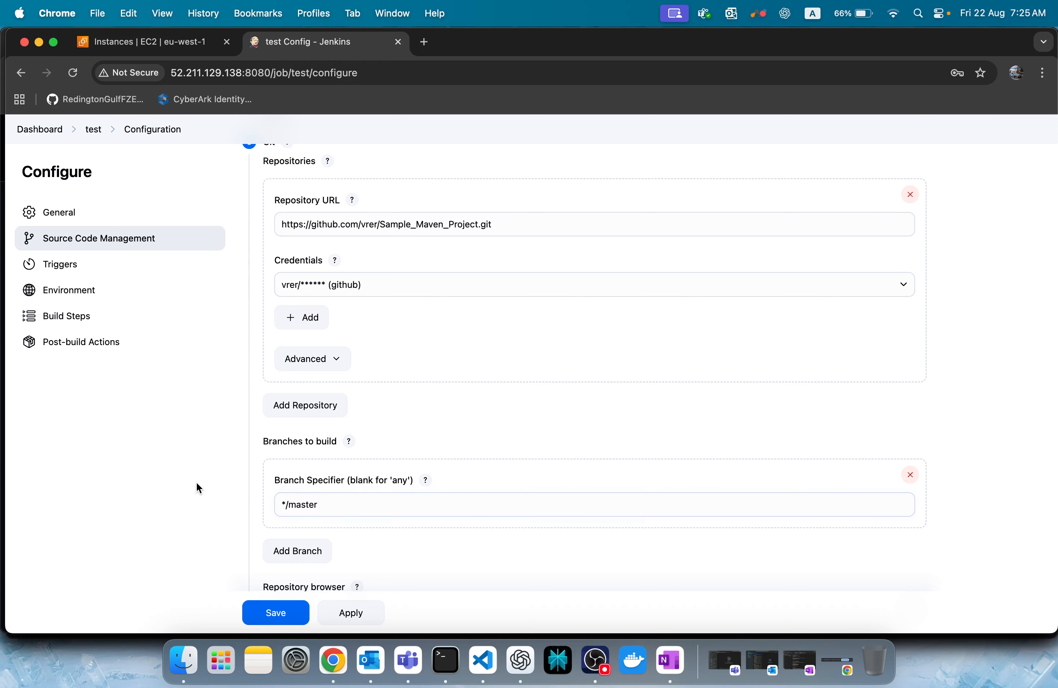
Save the configuration, run a build, and inspect build #5's revision 1c5fab4 from origin/master.
left_click(257, 614)
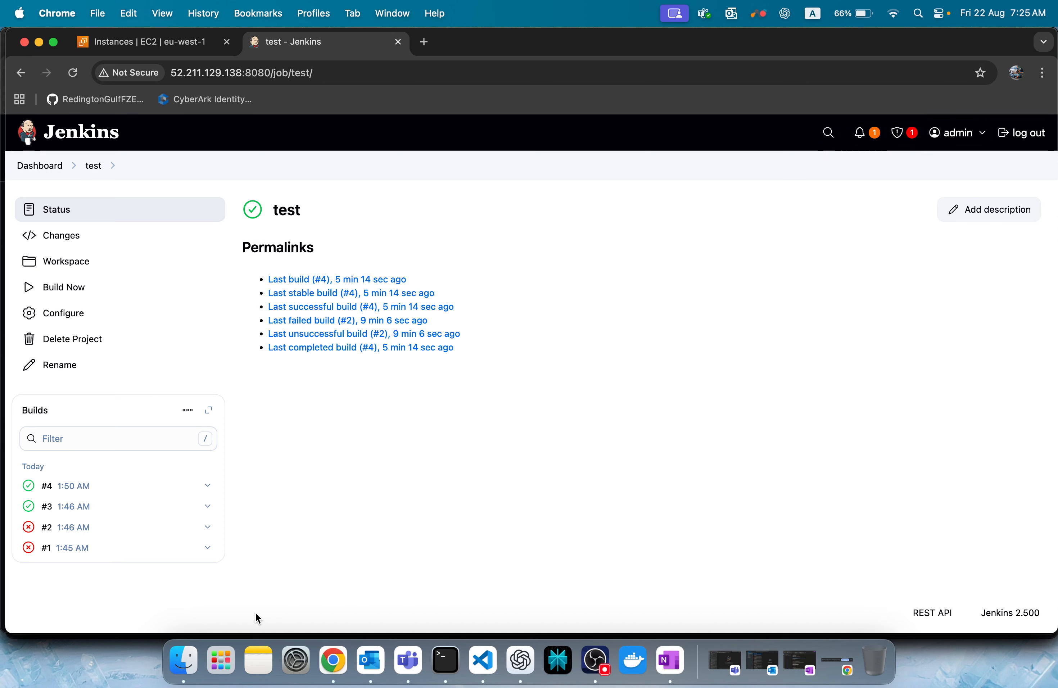
left_click(77, 292)
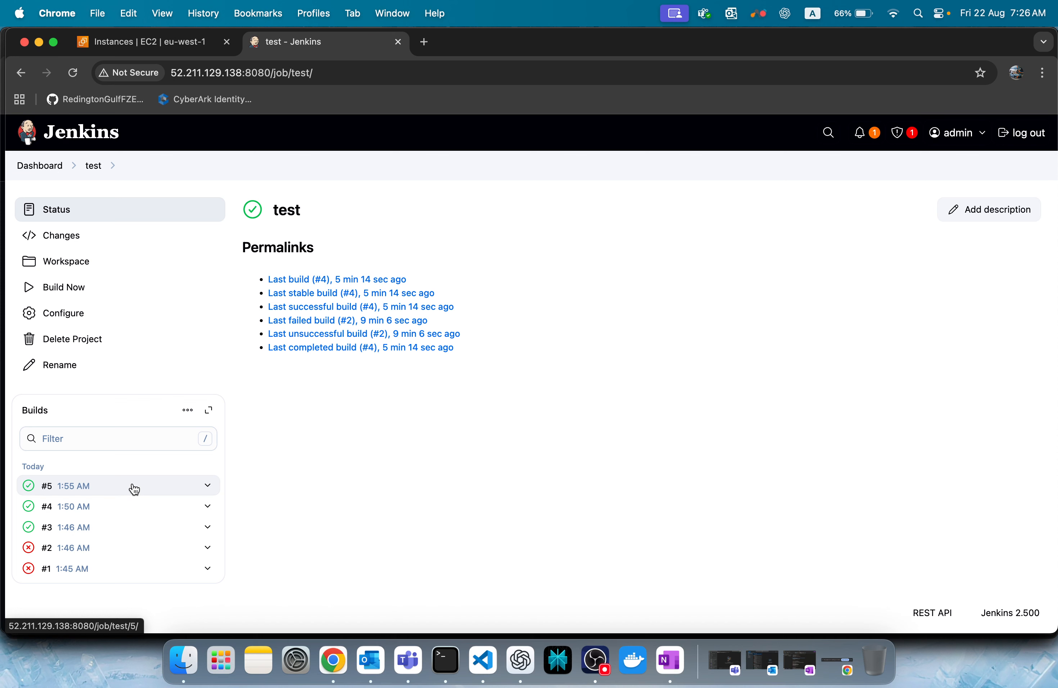
left_click(48, 487)
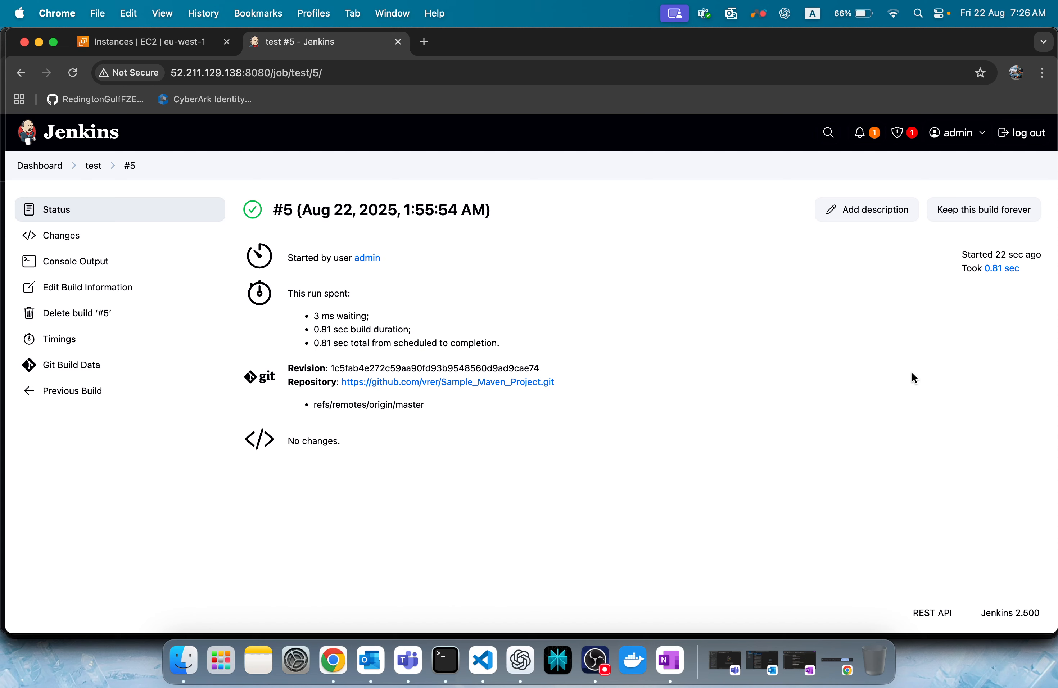
double_click(433, 369)
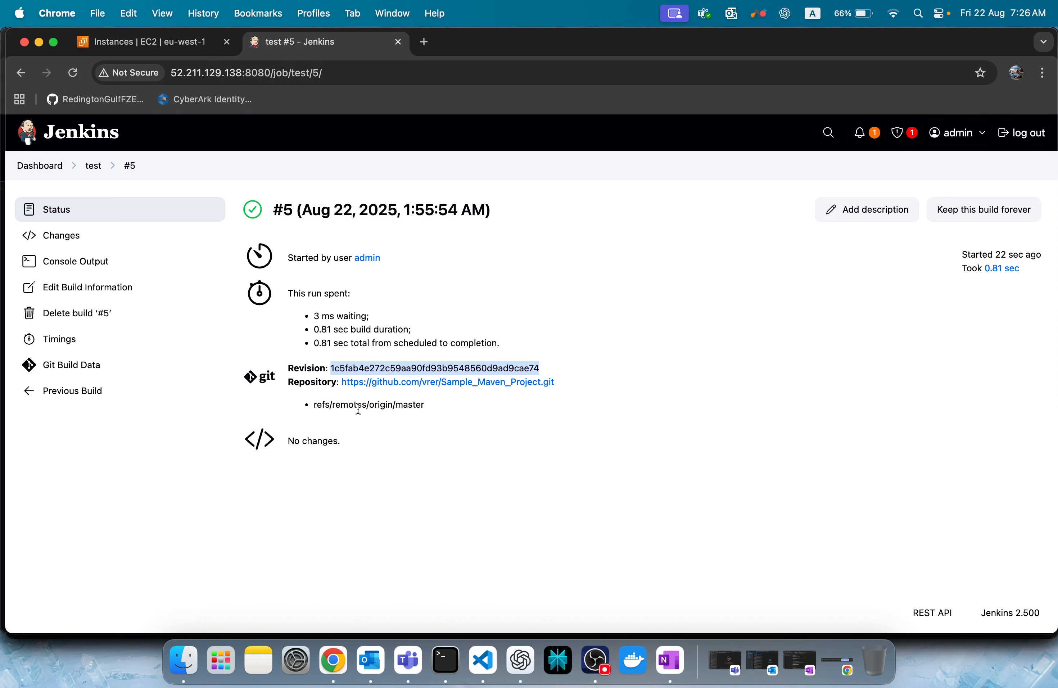
double_click(396, 405)
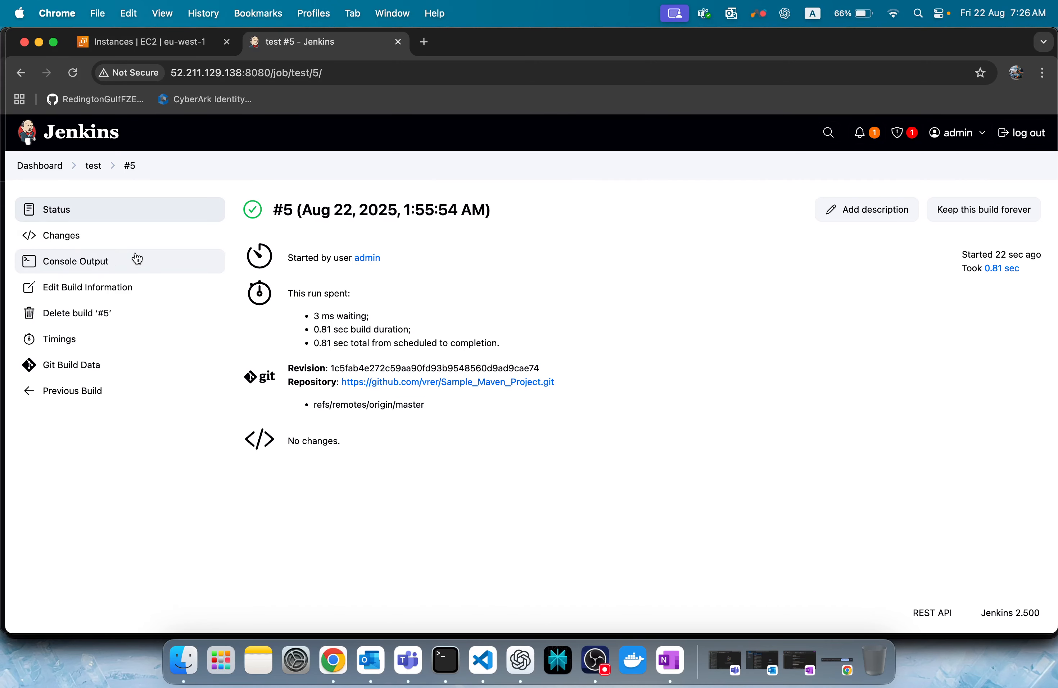
left_click(99, 266)
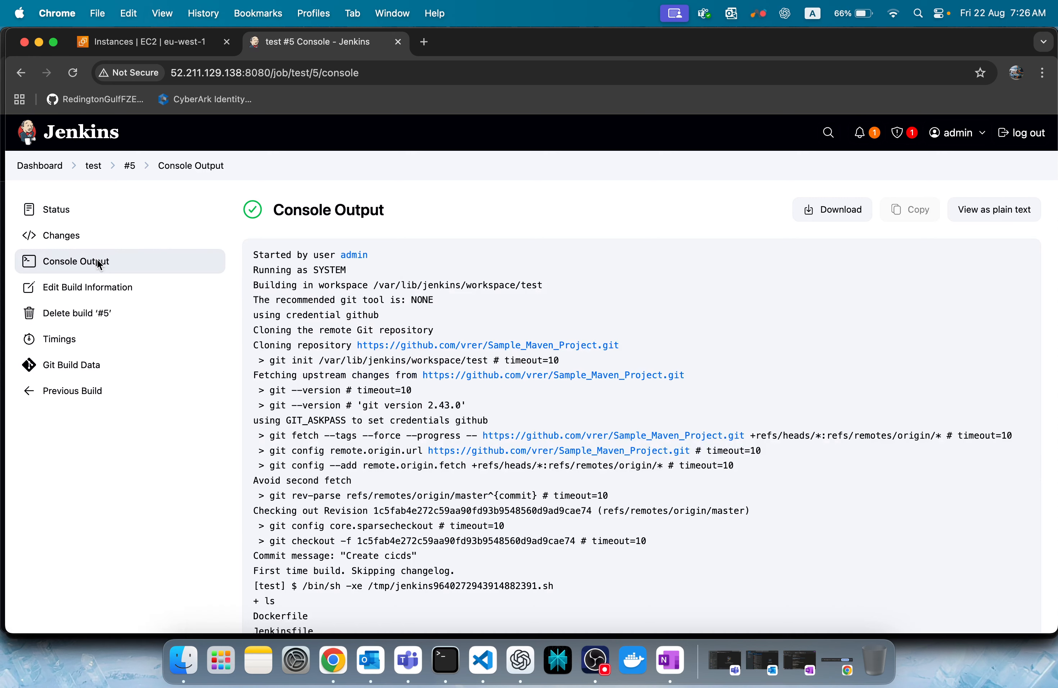
scroll(296, 394, "down", 2)
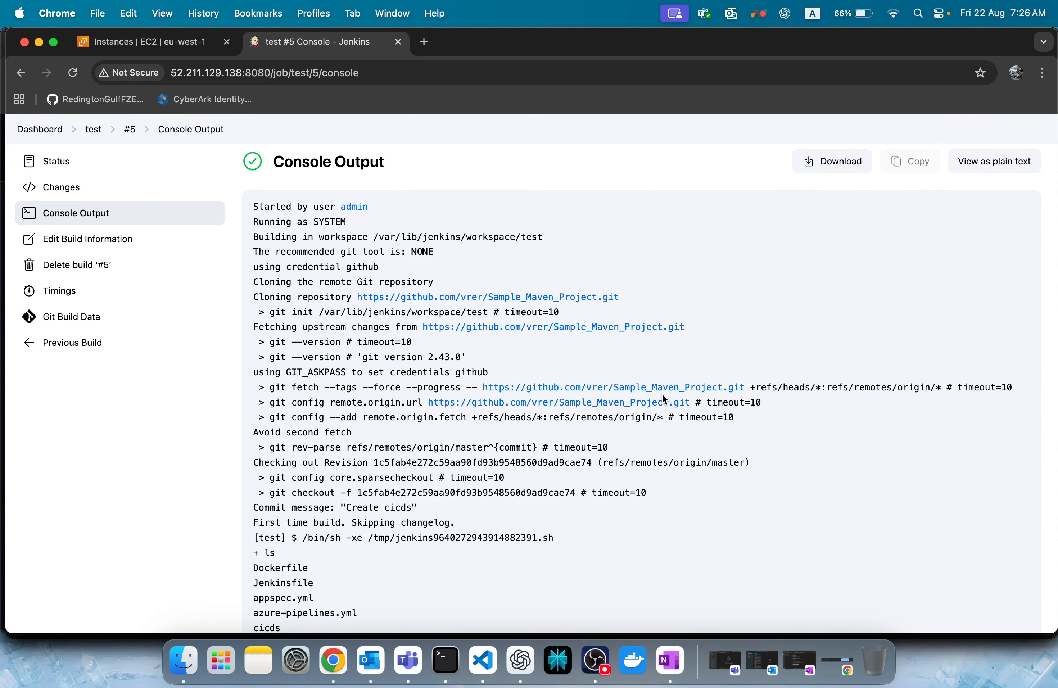
triple_click(726, 462)
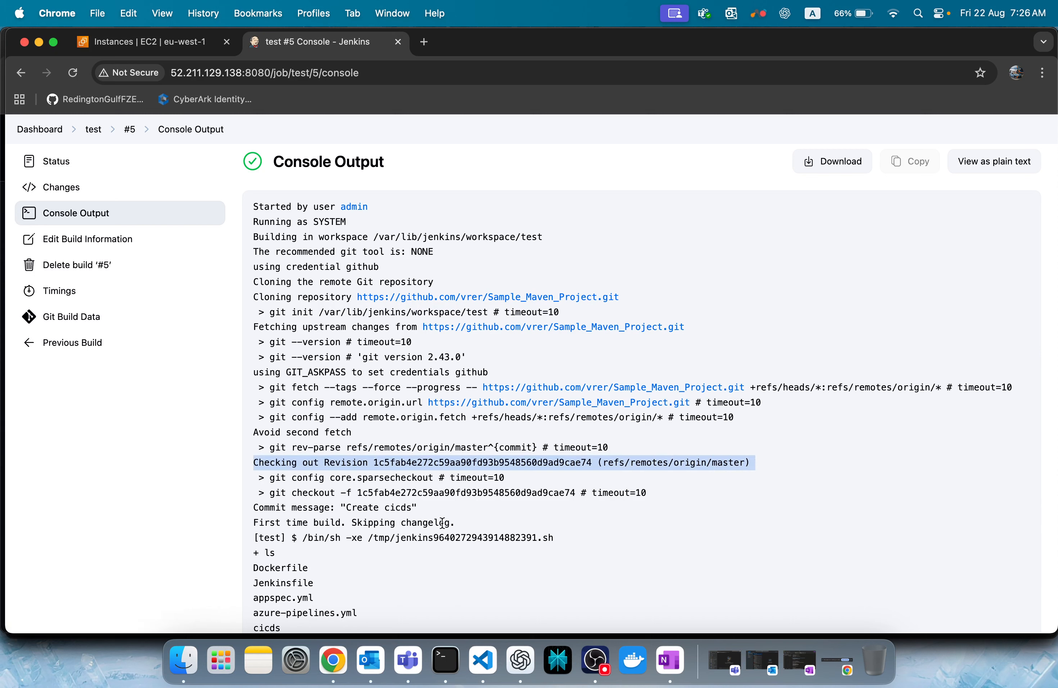
triple_click(362, 509)
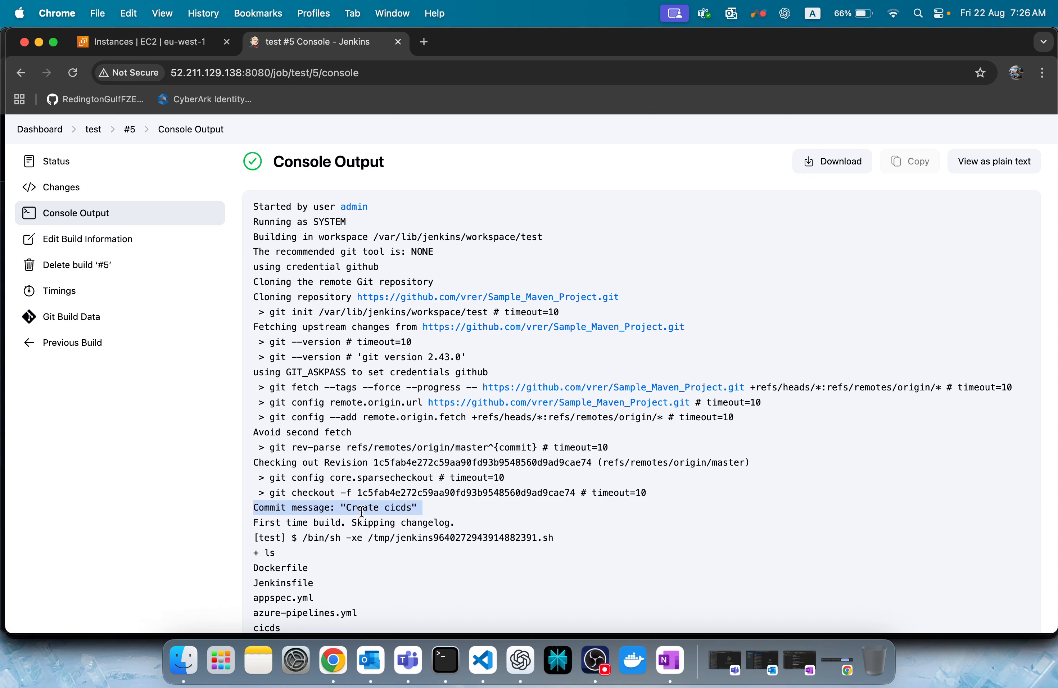
double_click(360, 510)
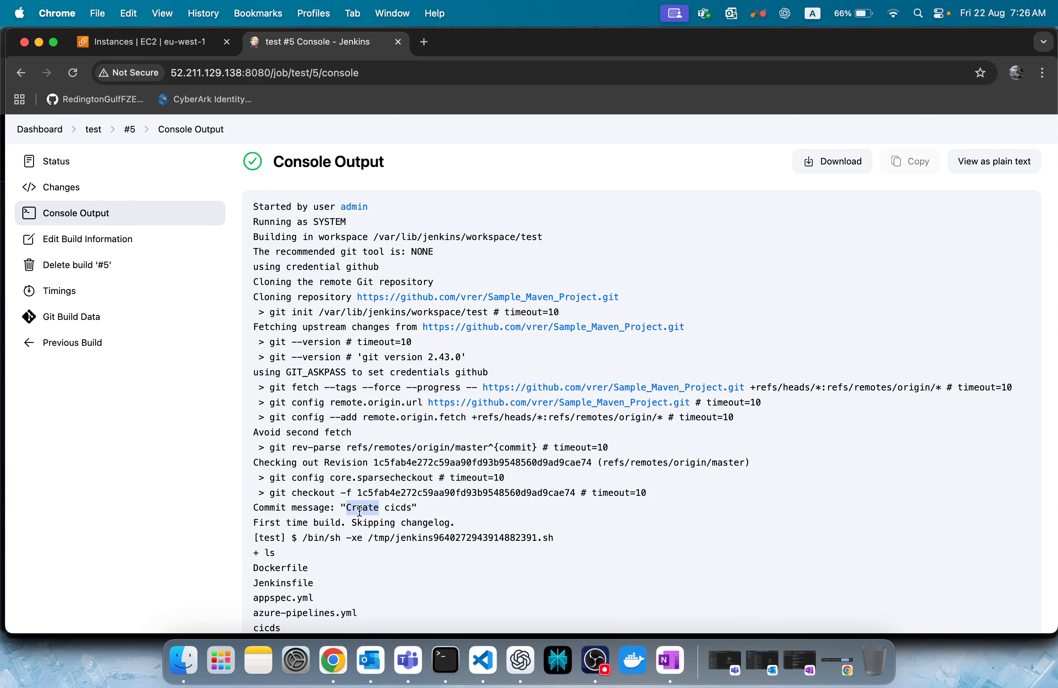
left_click(360, 510)
scroll(274, 460, "down", 5)
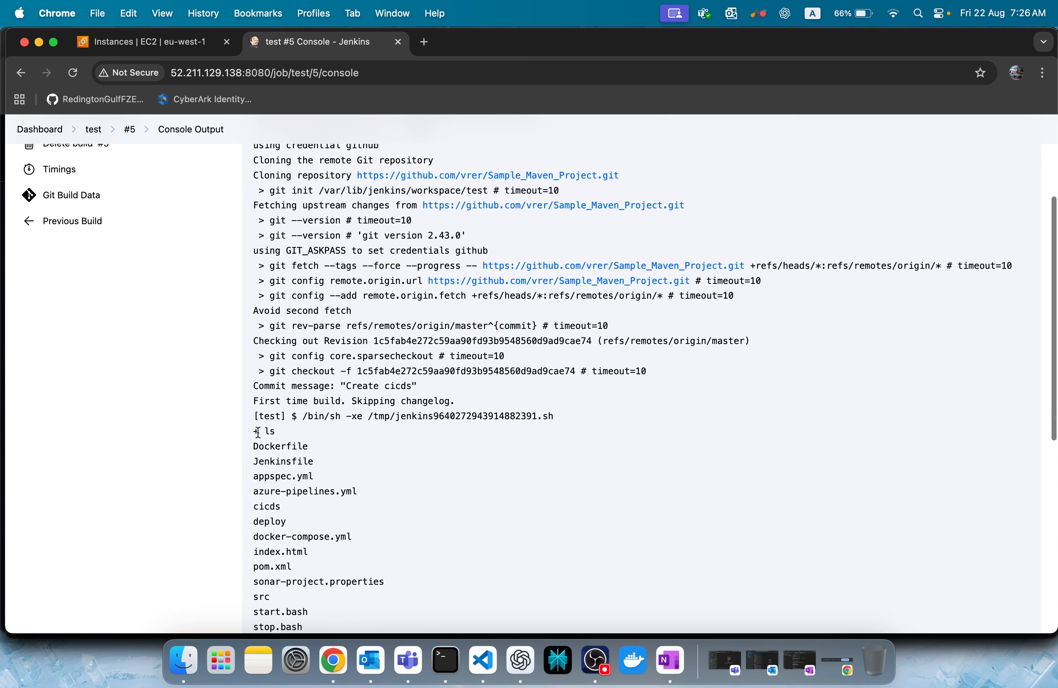
scroll(258, 433, "down", 5)
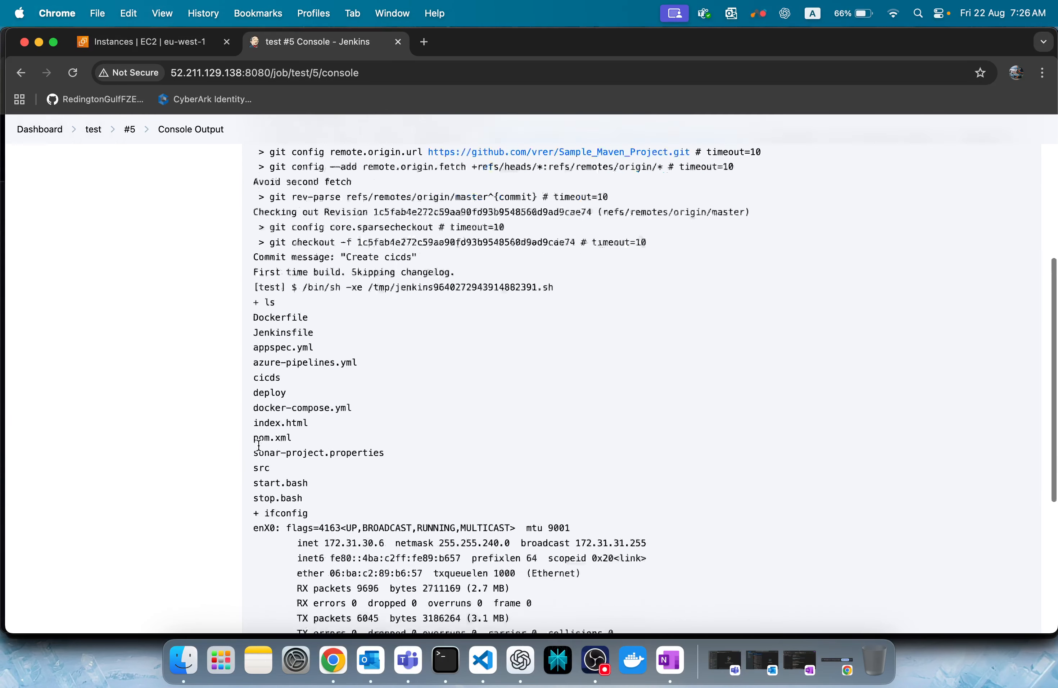
scroll(258, 444, "down", 2)
left_click_drag(304, 463, 253, 291)
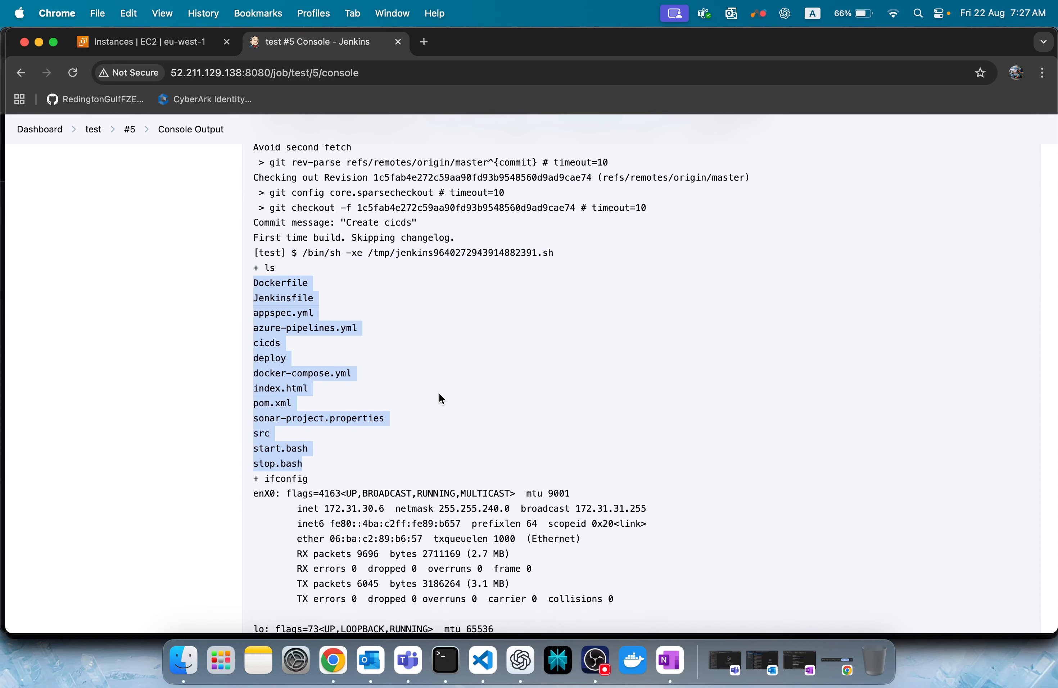
left_click(395, 379)
scroll(319, 476, "down", 10)
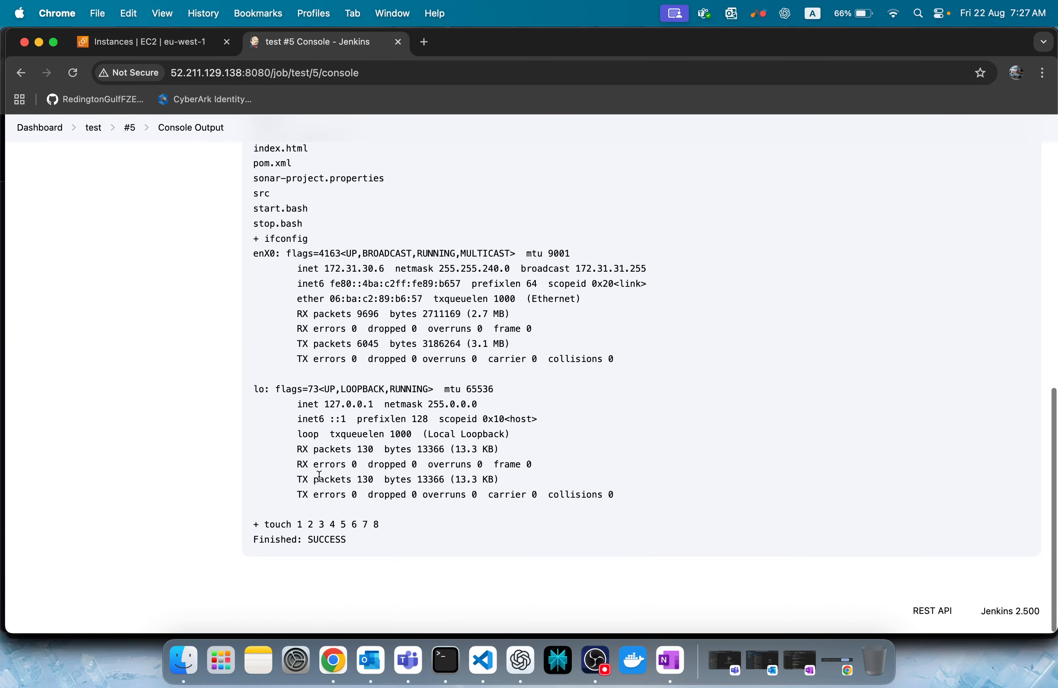
Run ls in the ssh session to confirm files 1–8 beside the cloned repository files.
left_click(459, 660)
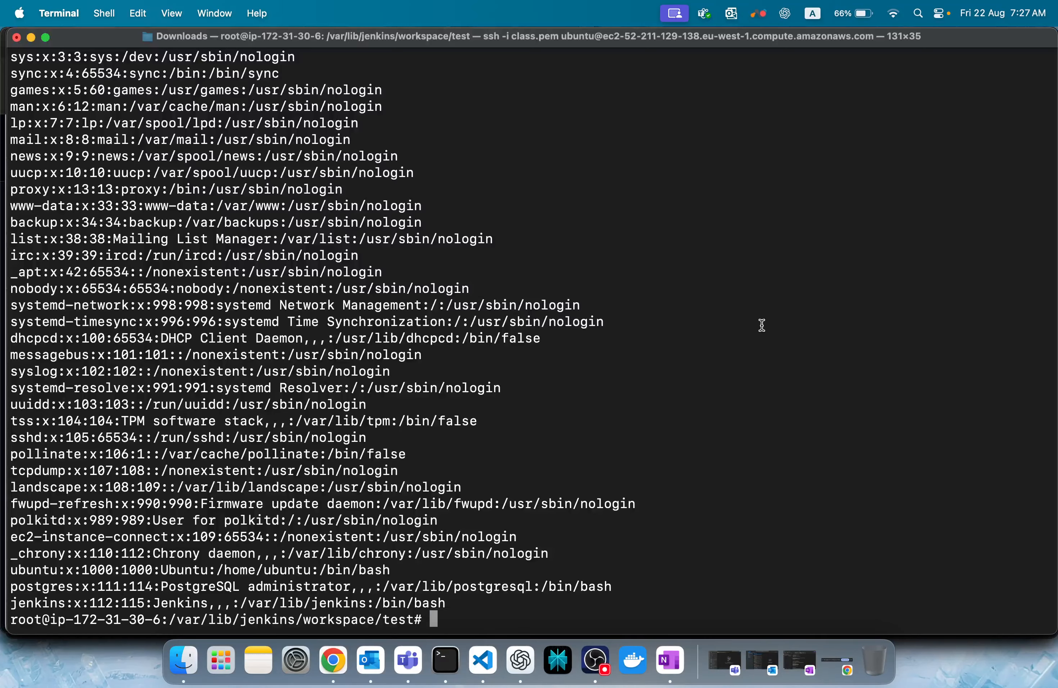
key("Return")
type("cle")
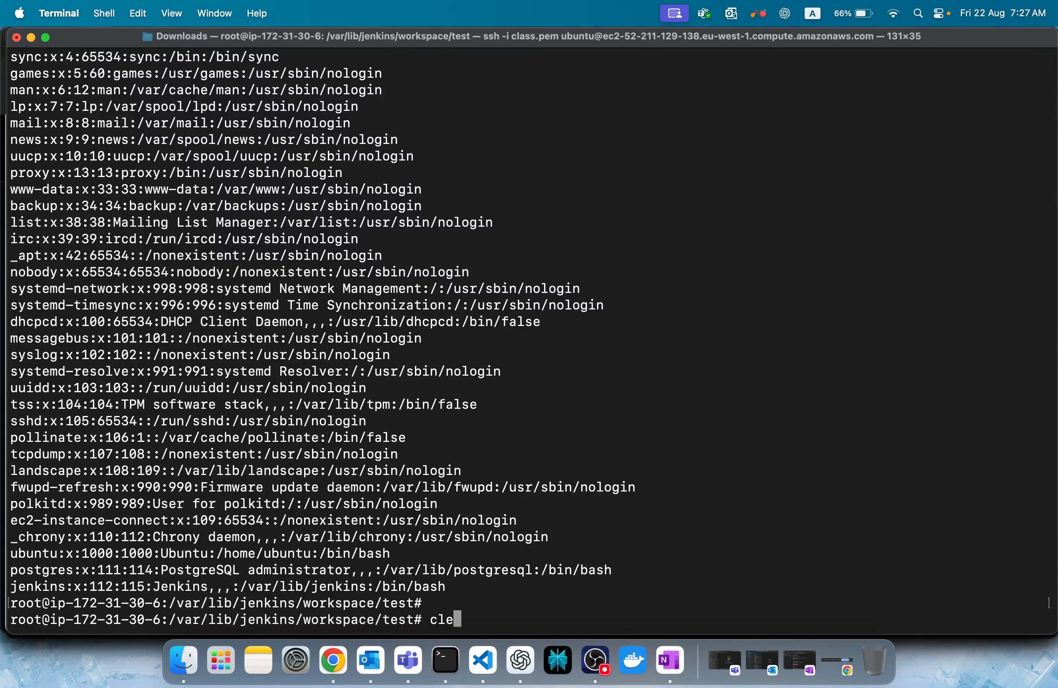
type("r")
key("Return")
type("ls")
key("Return")
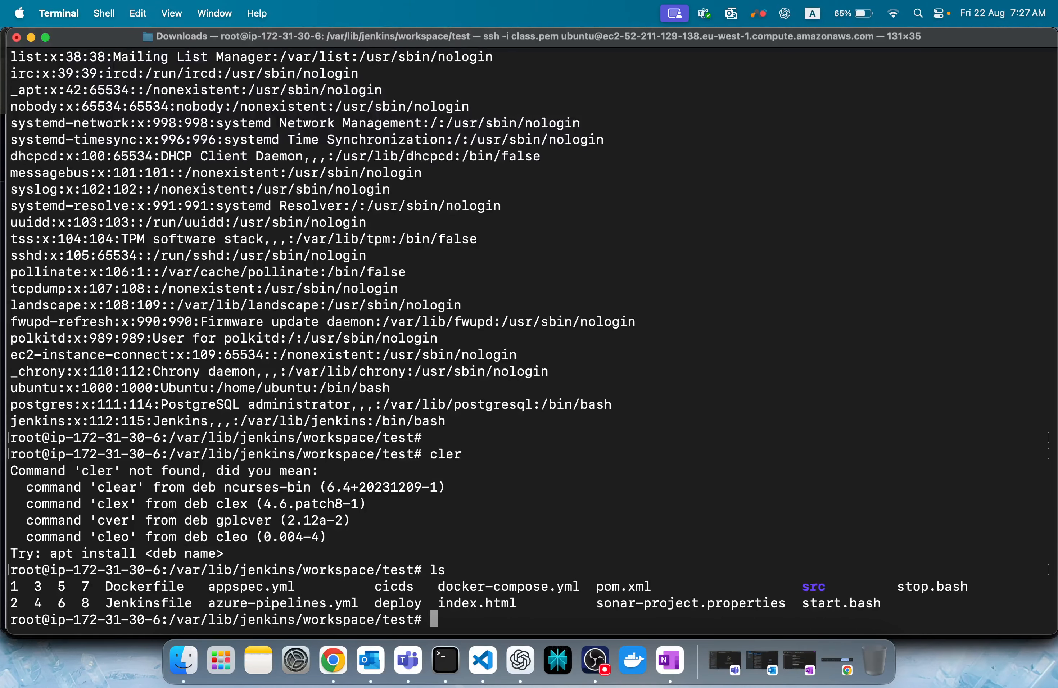
left_click(333, 657)
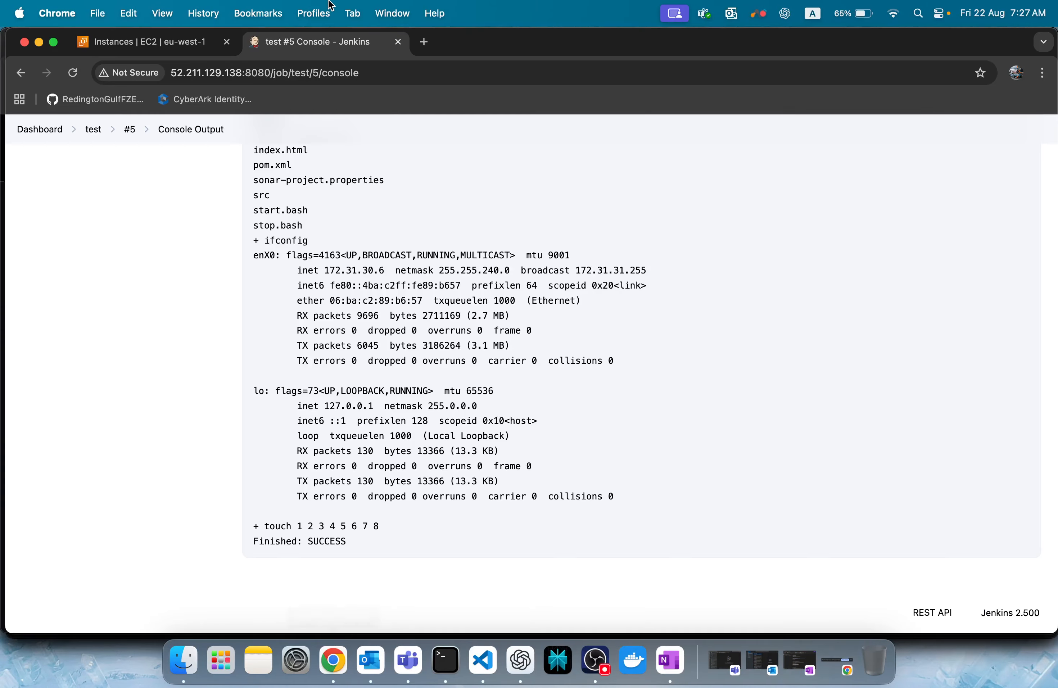
Review the test job's General, Source Code Management, Triggers and Environment settings.
left_click(93, 129)
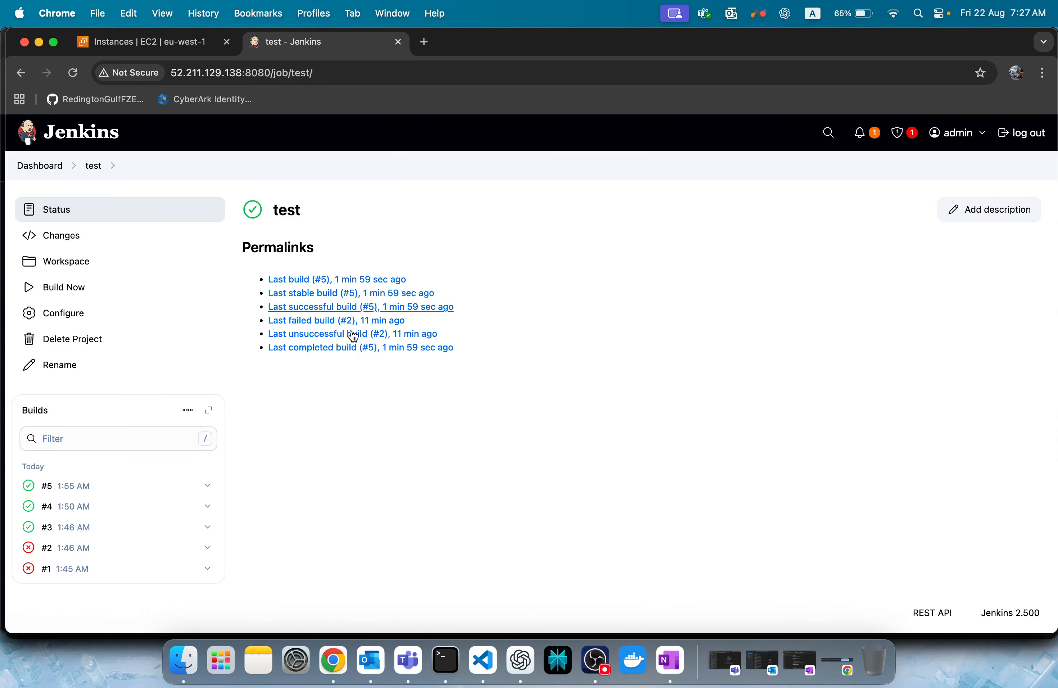
left_click(75, 318)
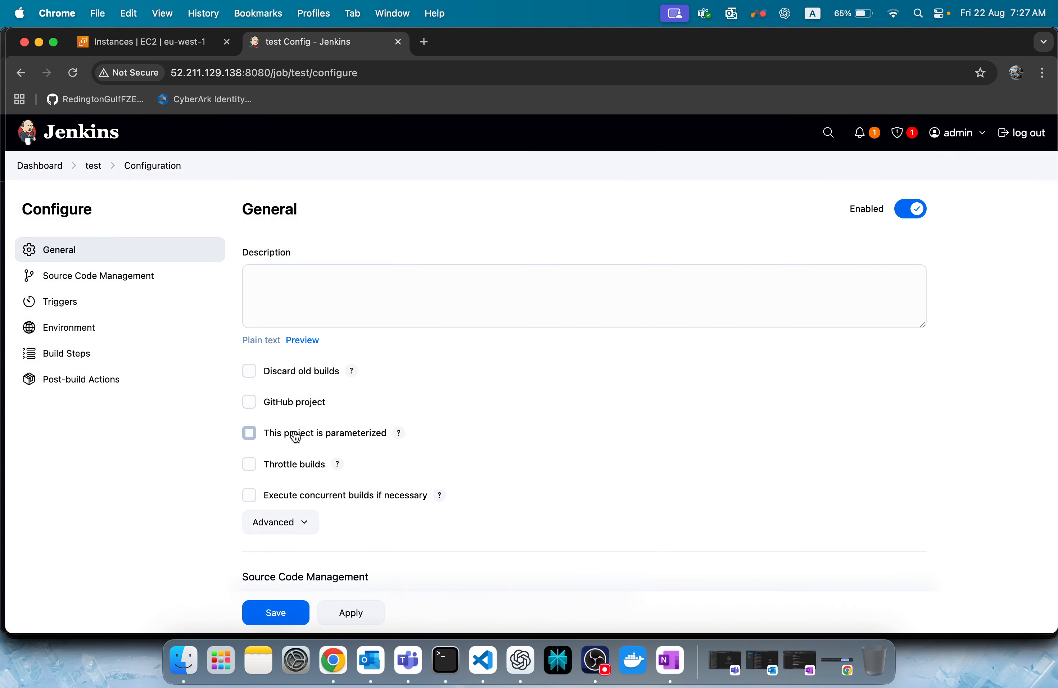
scroll(295, 438, "down", 7)
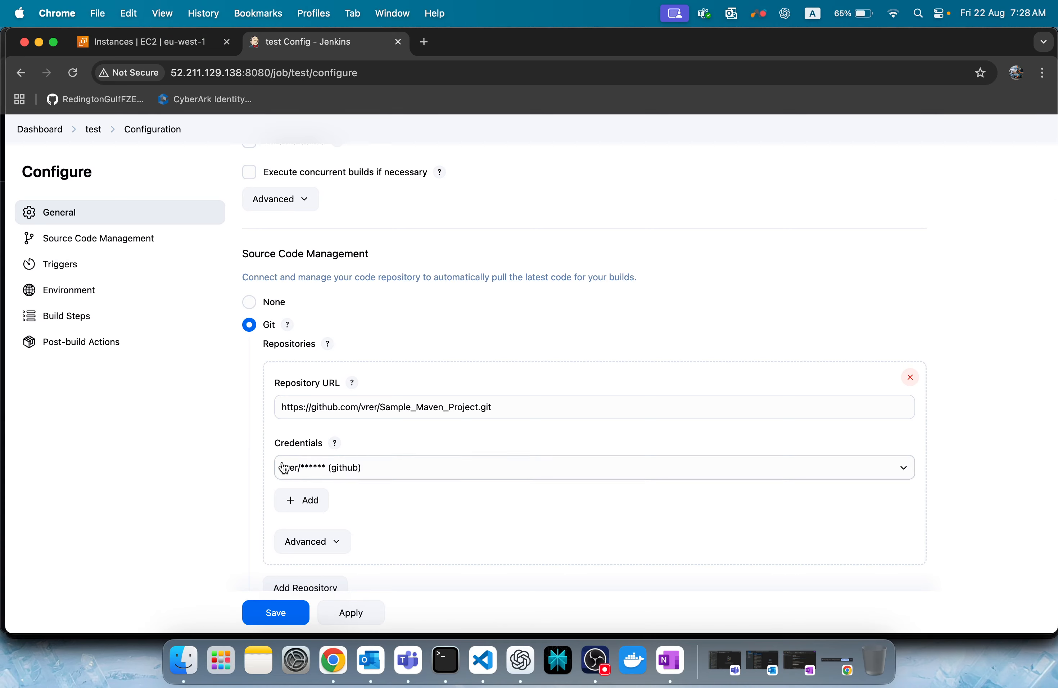
scroll(309, 456, "down", 3)
scroll(333, 441, "down", 6)
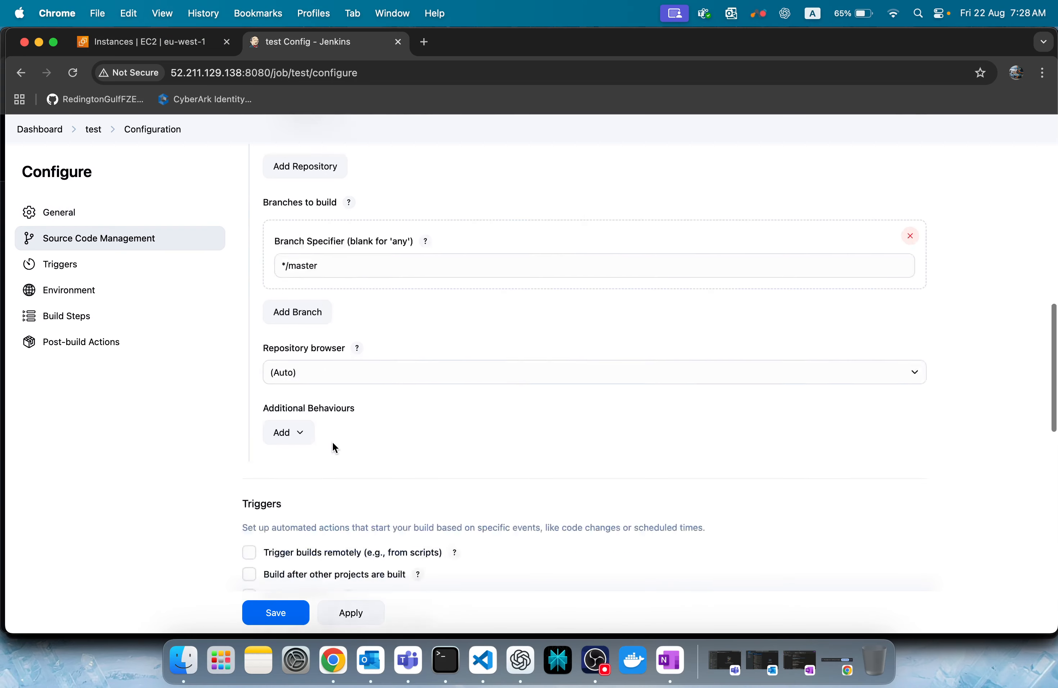
scroll(333, 442, "down", 4)
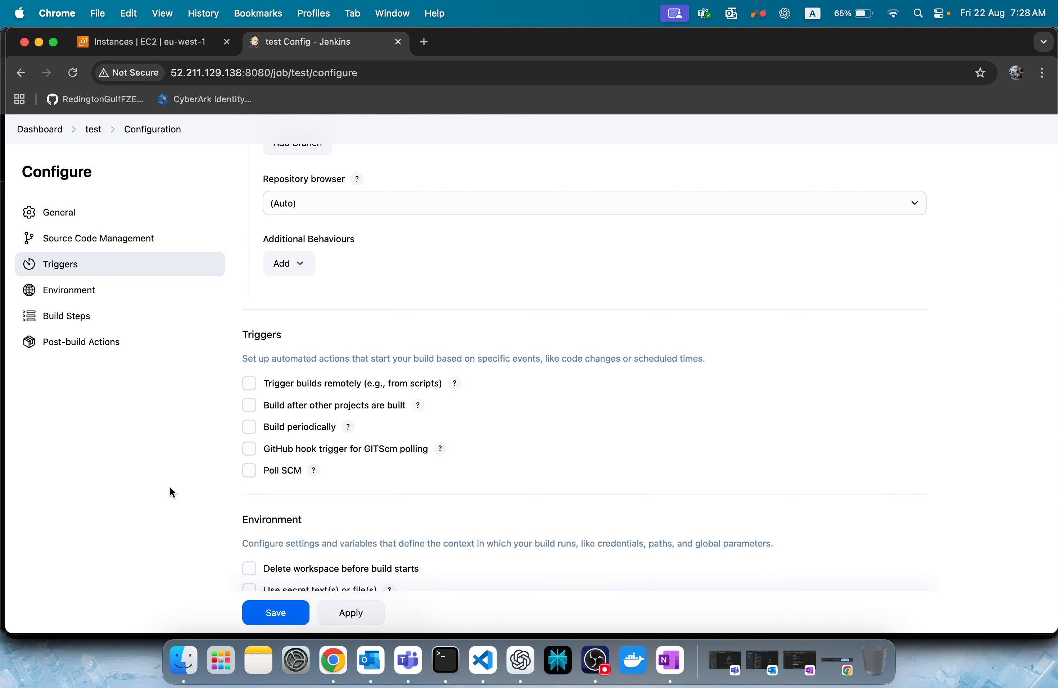
scroll(170, 488, "down", 2)
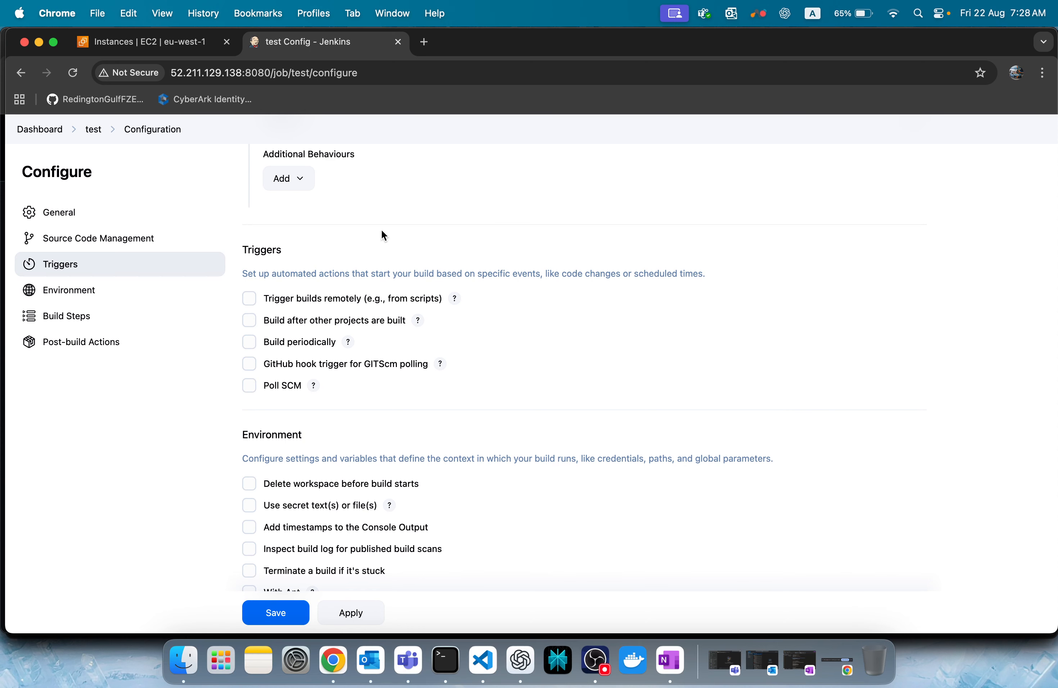
double_click(272, 249)
left_click(130, 579)
scroll(110, 514, "down", 3)
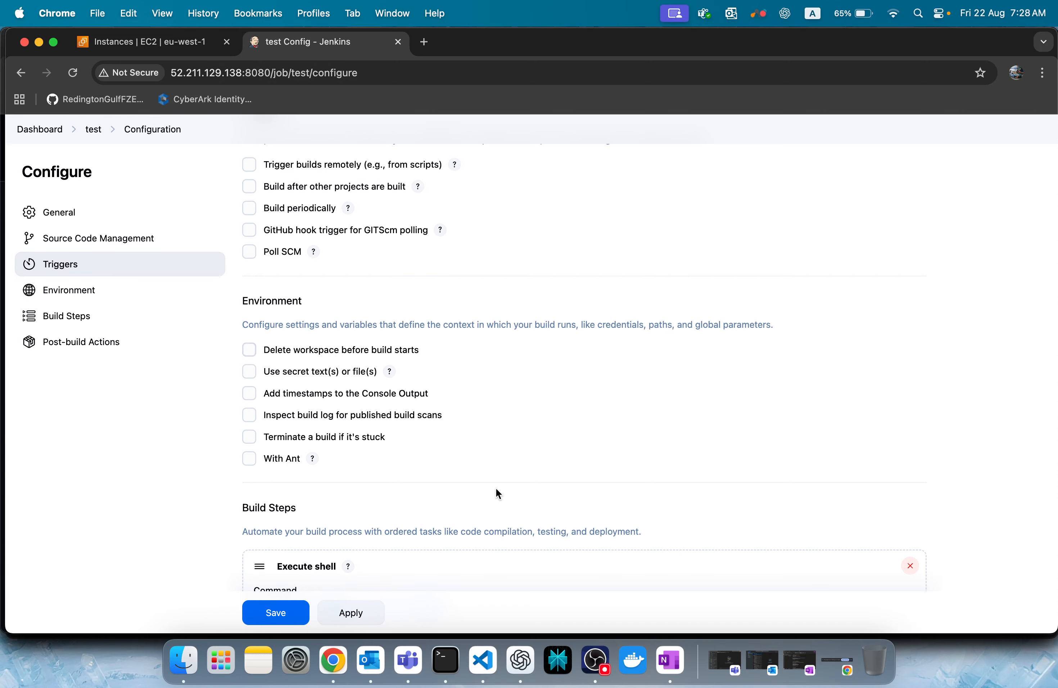
left_click(445, 659)
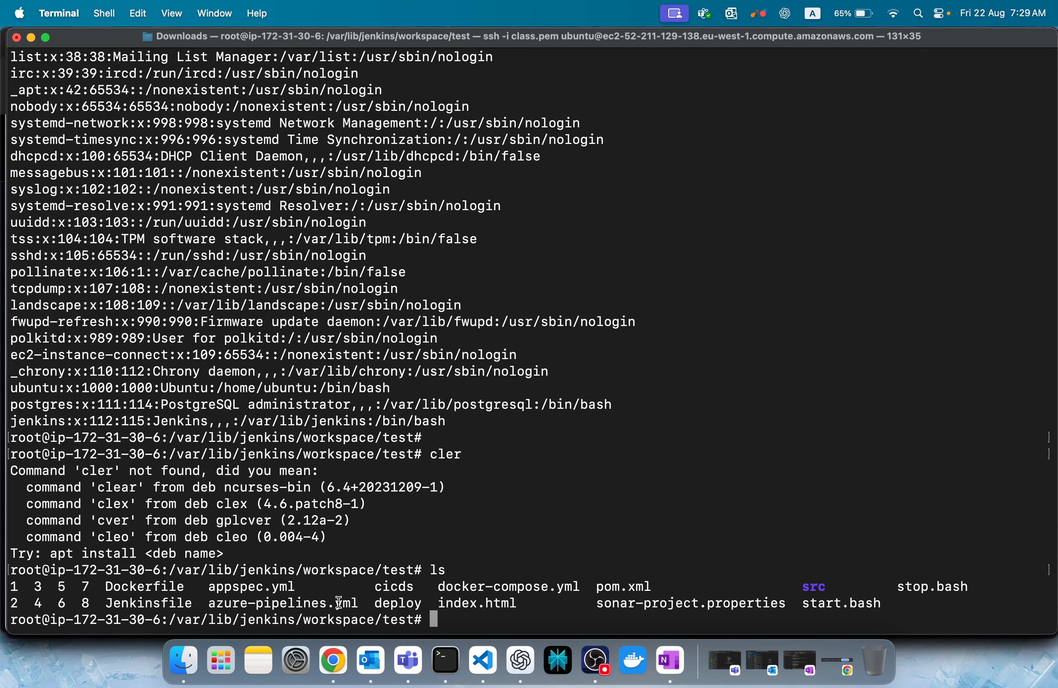
Enable 'Delete workspace before build starts' and 'Use secret text(s) or file(s)' for the job.
left_click(334, 660)
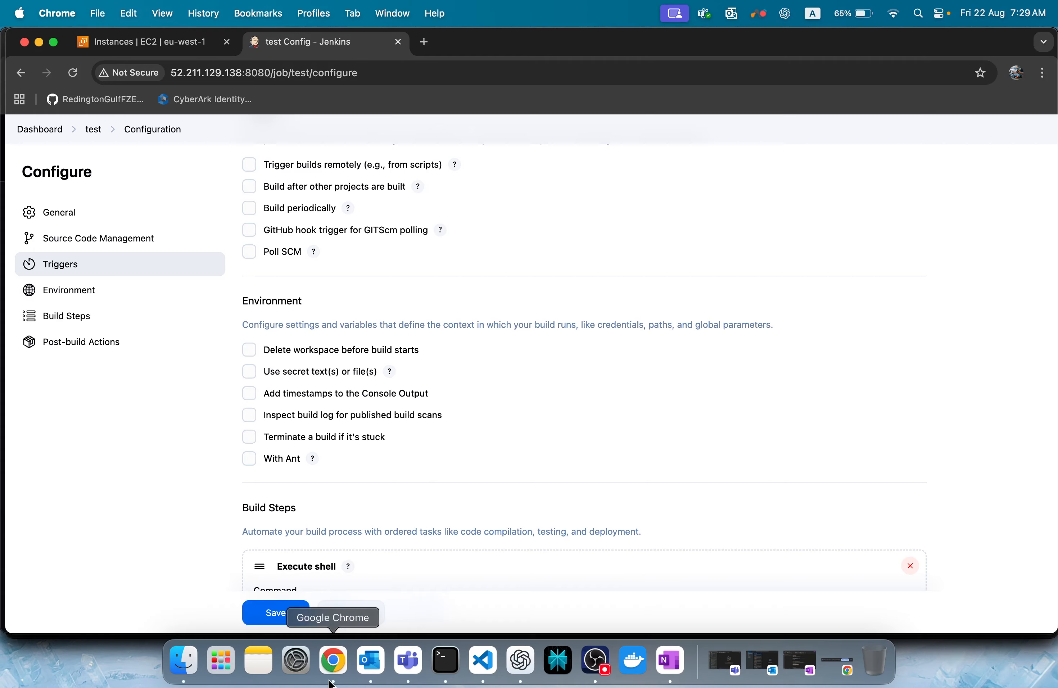
left_click(401, 351)
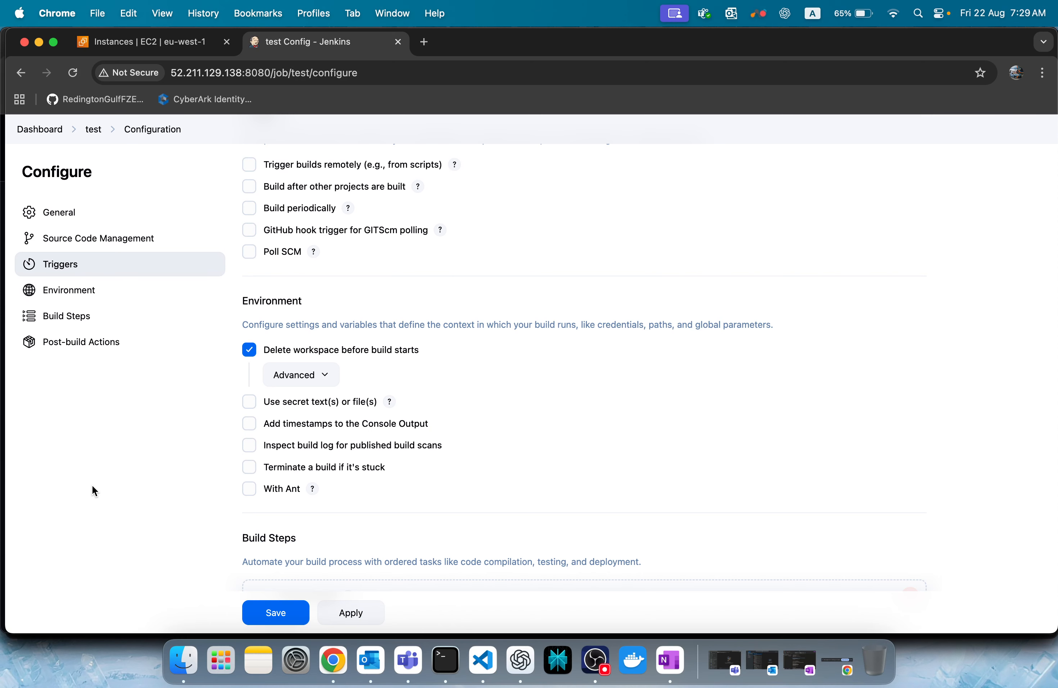
left_click(249, 401)
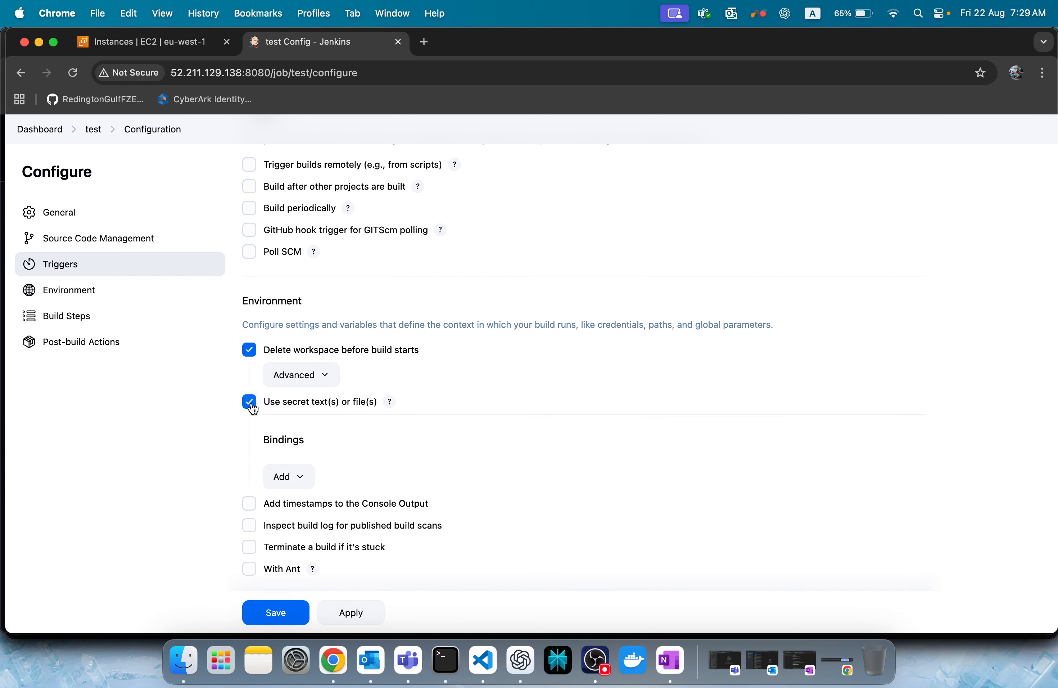
left_click(288, 477)
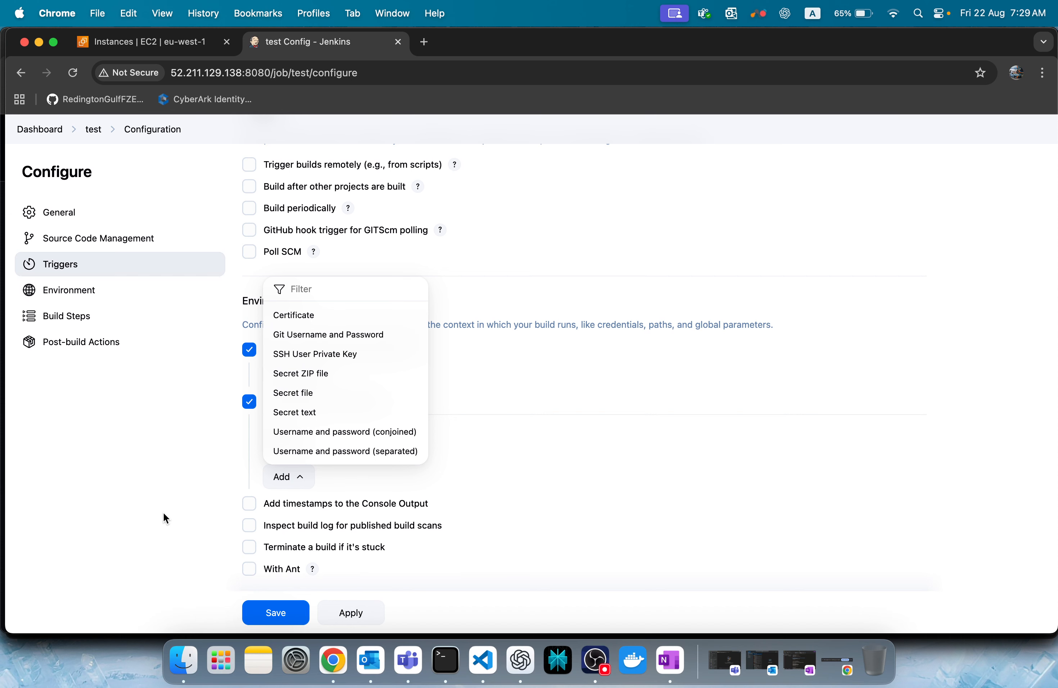
left_click(161, 534)
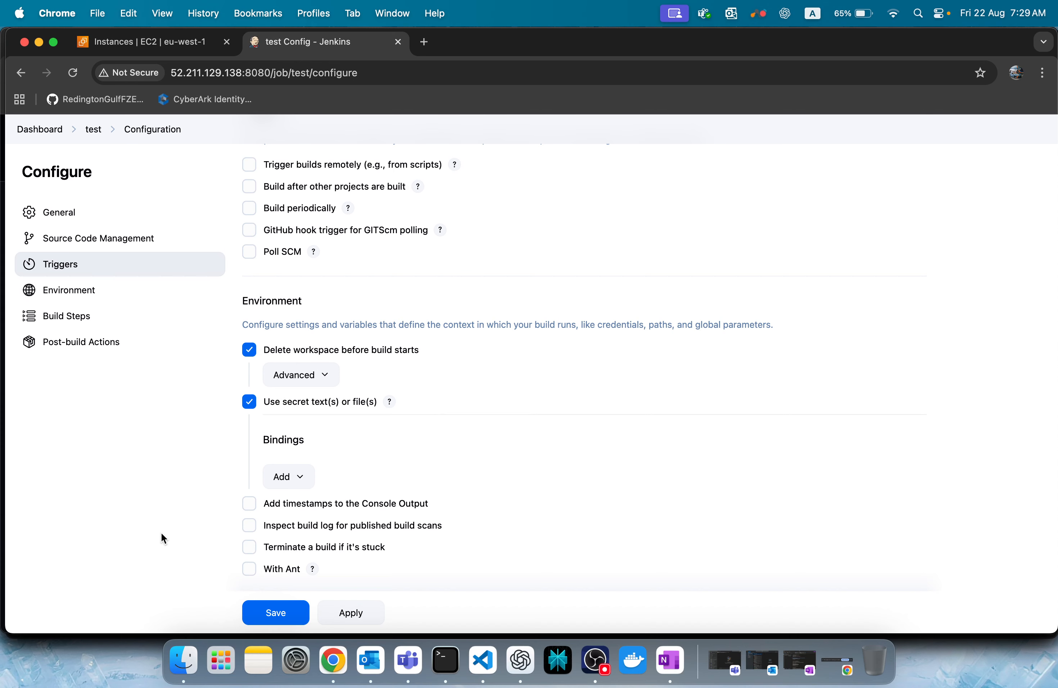
Open the Jenkins Dashboard in a new background tab.
scroll(161, 533, "up", 4)
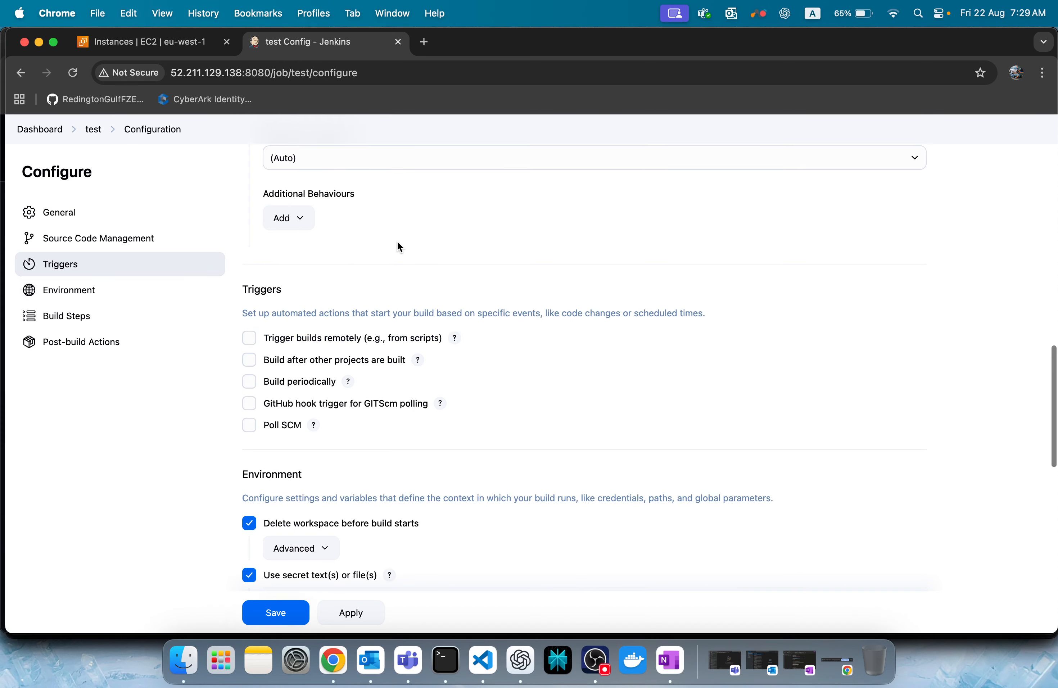
scroll(397, 241, "up", 5)
scroll(348, 221, "up", 3)
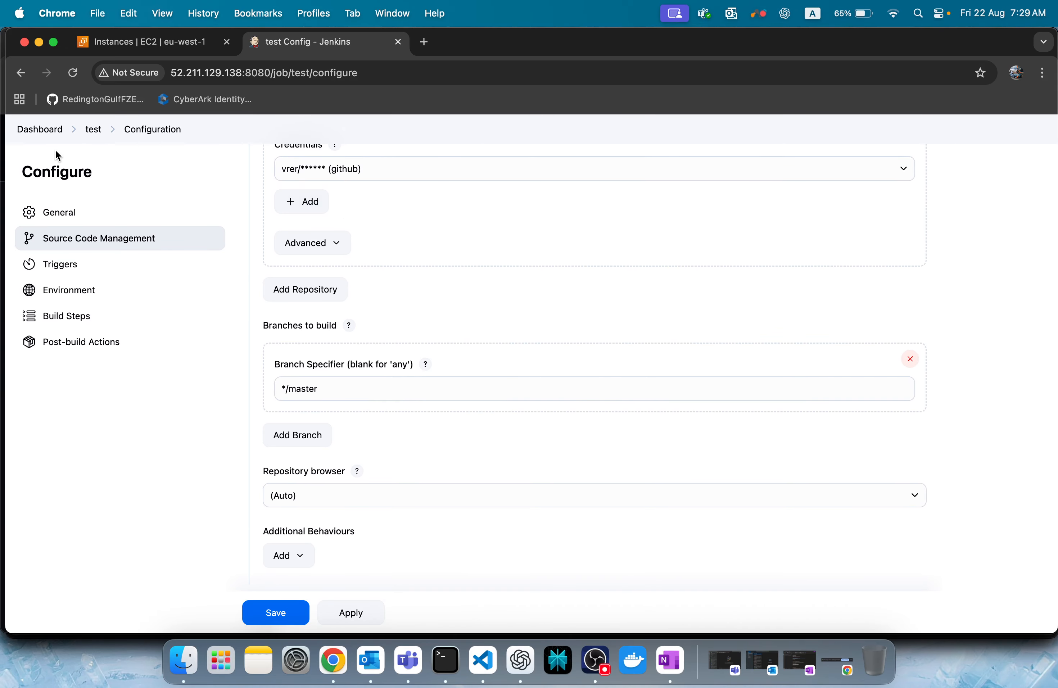
left_click(39, 135, "super")
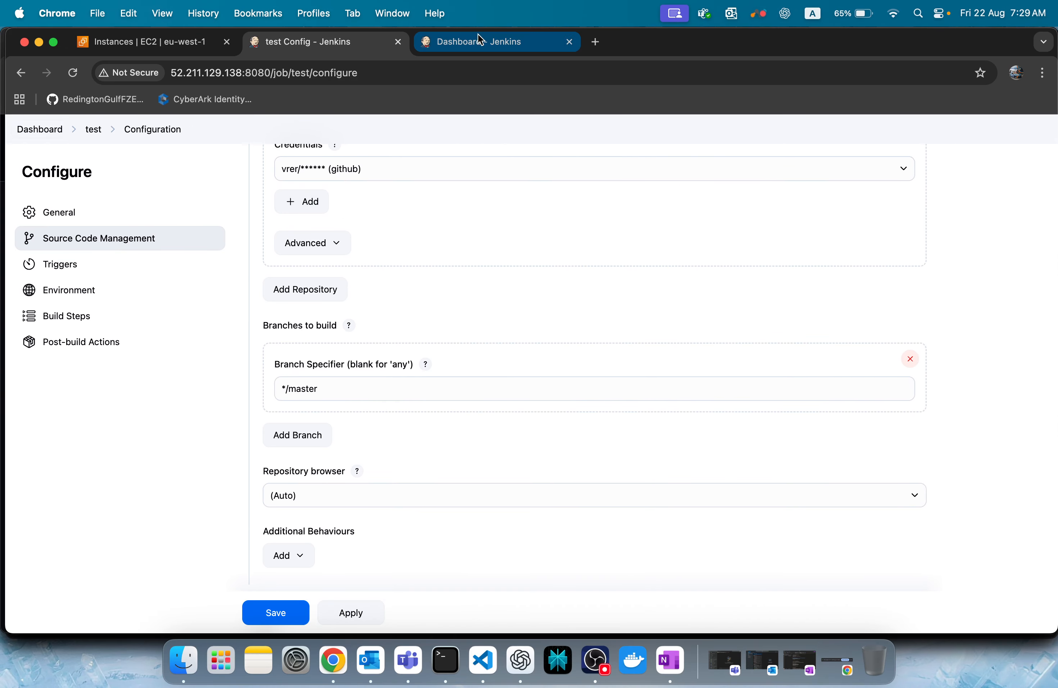
Go to Manage Jenkins > Credentials > System > Global credentials.
left_click(542, 44)
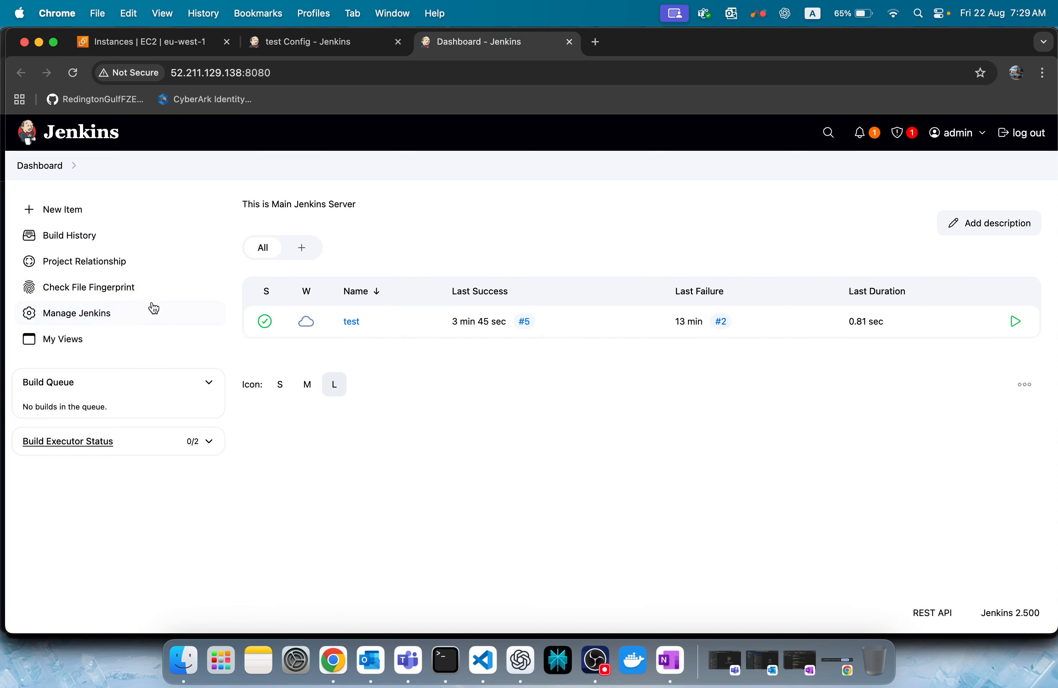
left_click(88, 313)
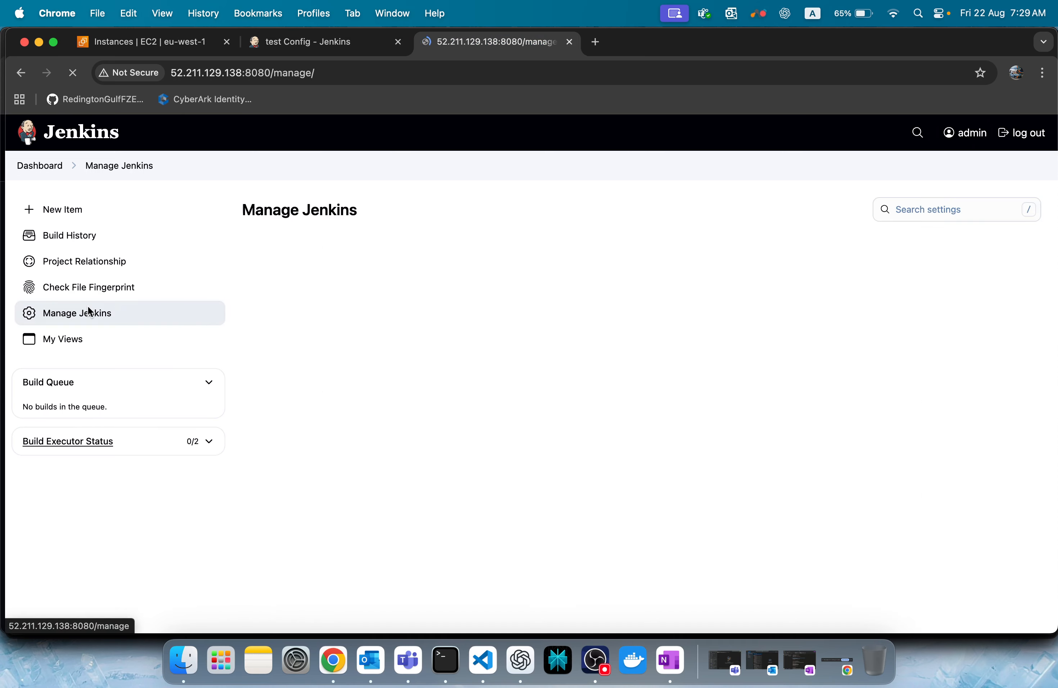
scroll(577, 529, "down", 3)
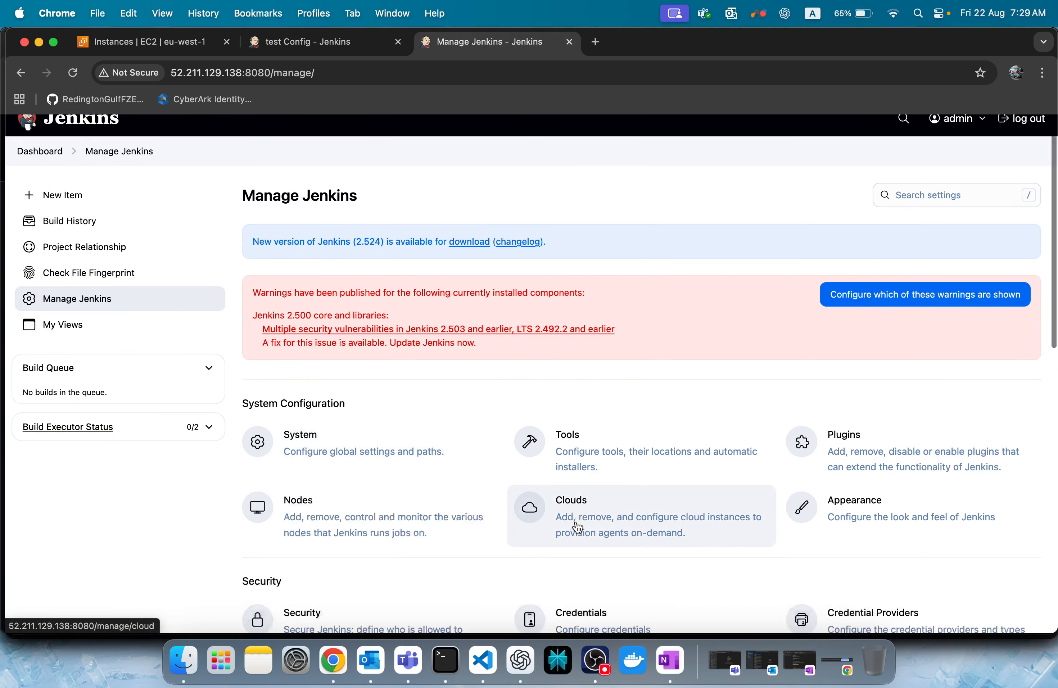
left_click(617, 537)
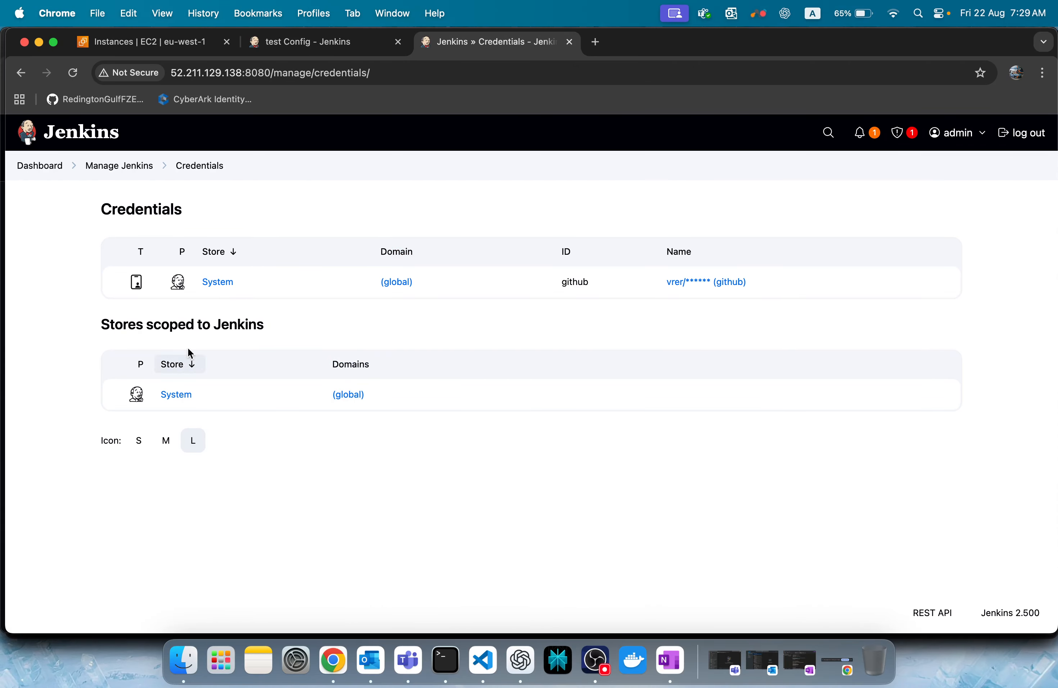
left_click(210, 281)
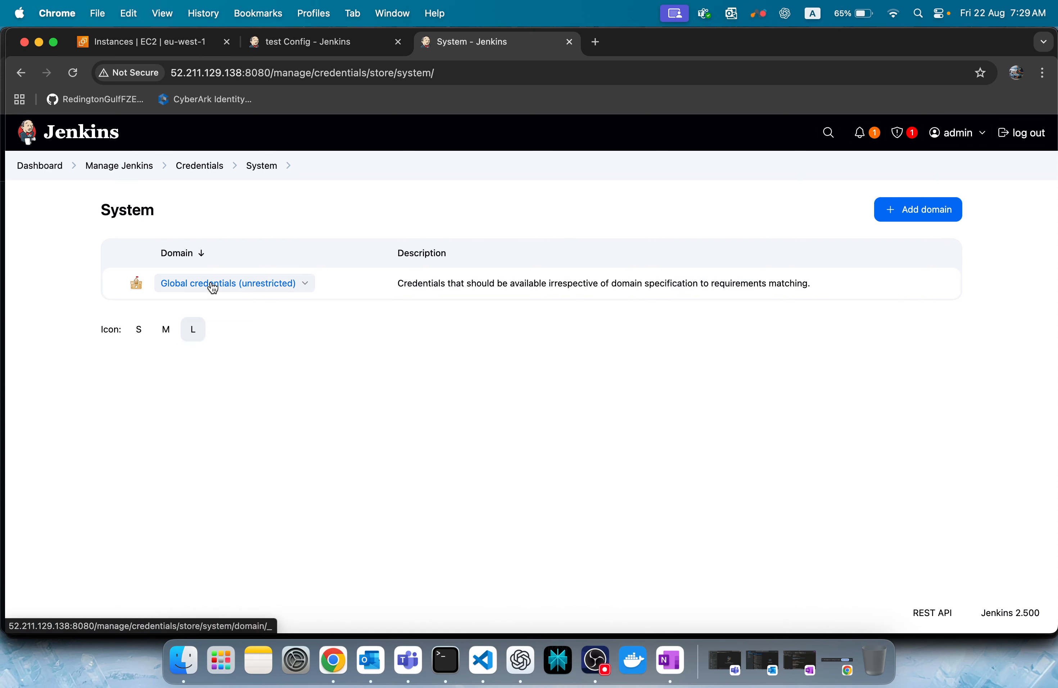
left_click(278, 282)
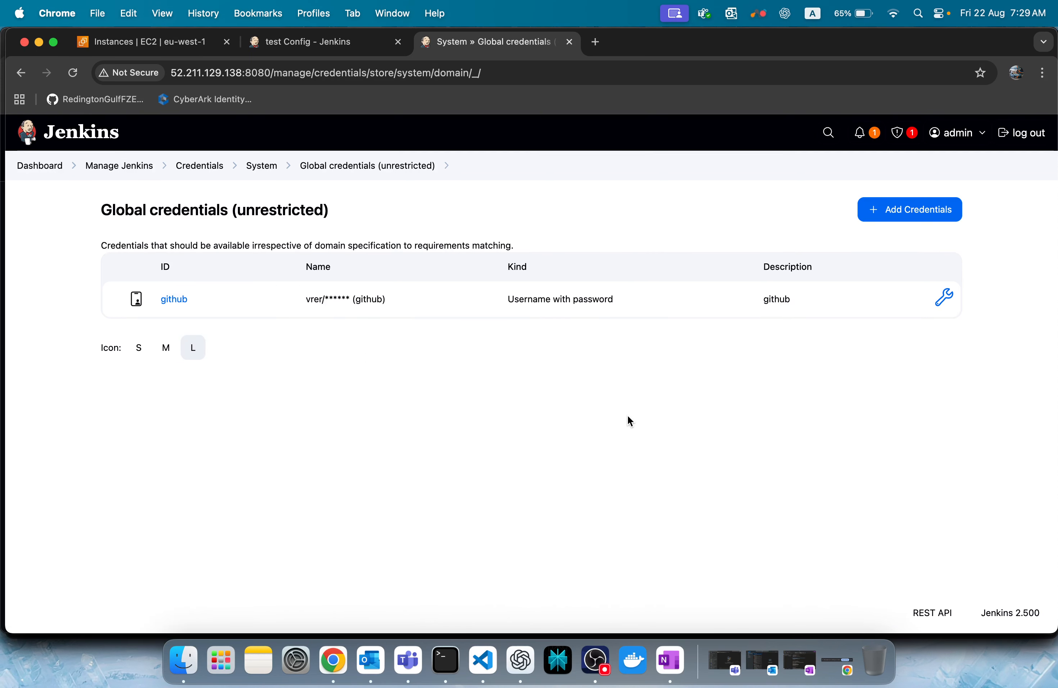
Create a username-and-password credential with username, ID and description 'test' plus its password.
left_click(944, 211)
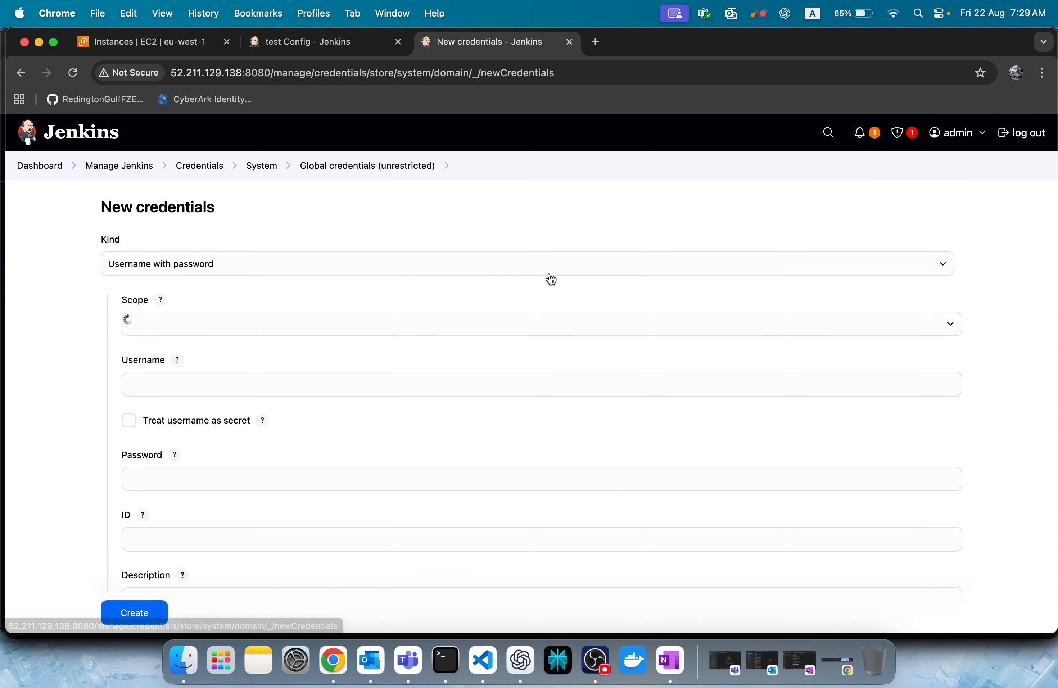
left_click(195, 386)
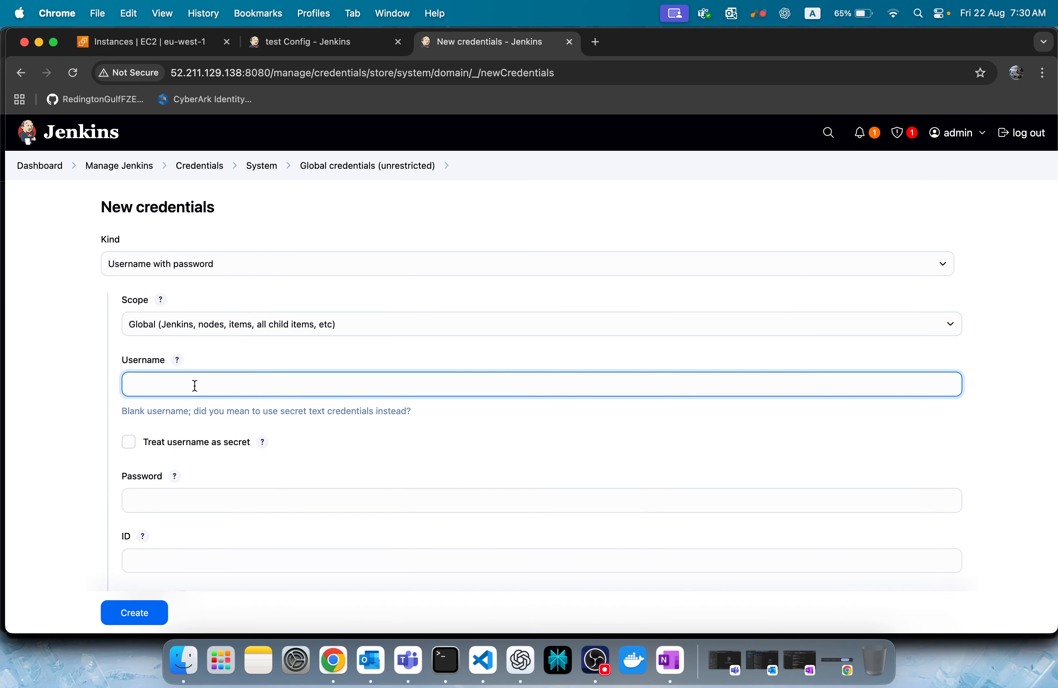
key("Tab")
key("Tab")
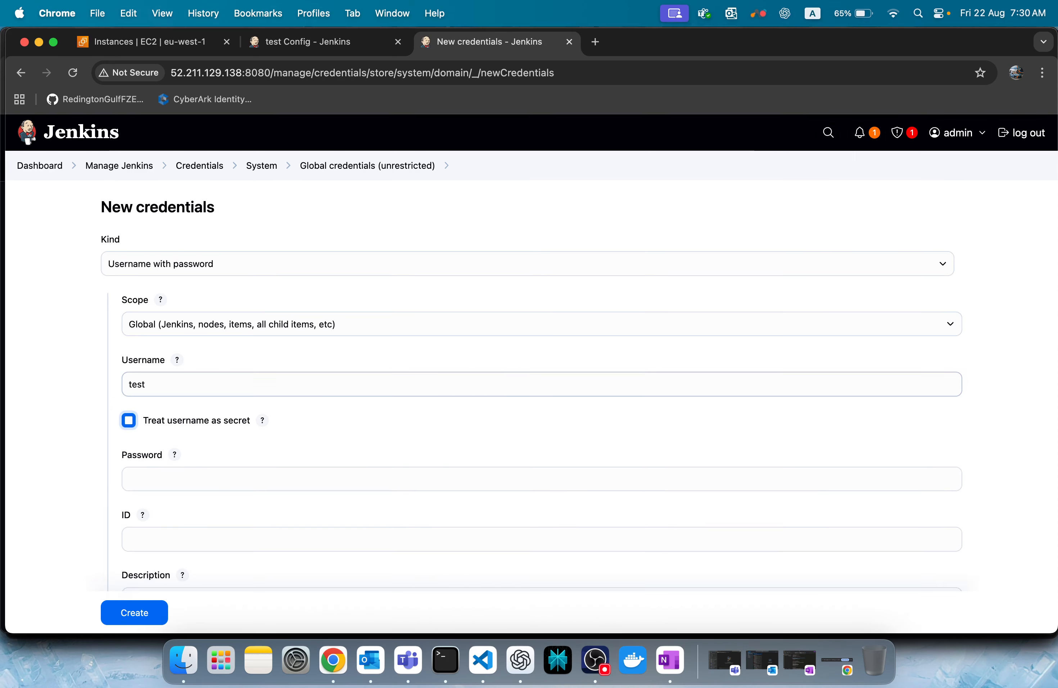
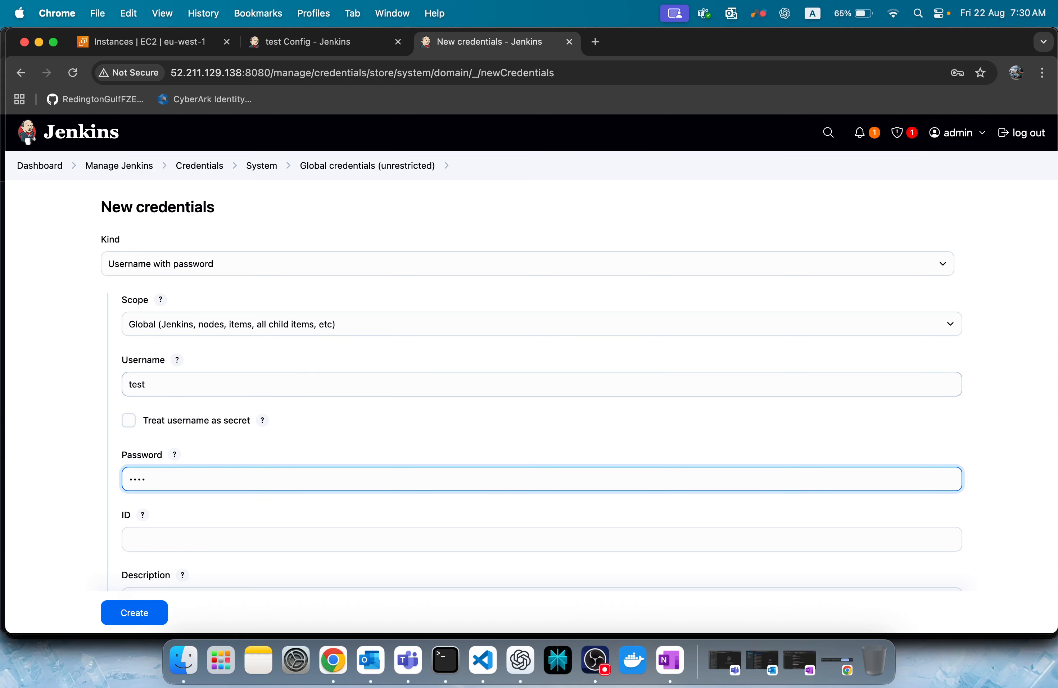
scroll(242, 444, "down", 3)
left_click(242, 444)
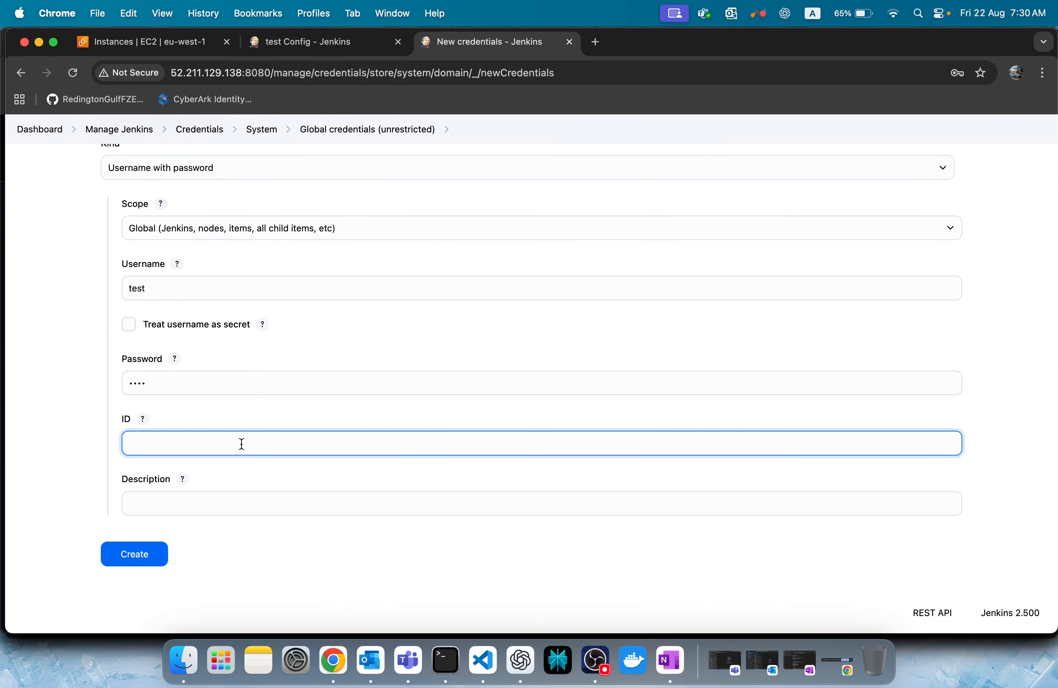
key("Tab")
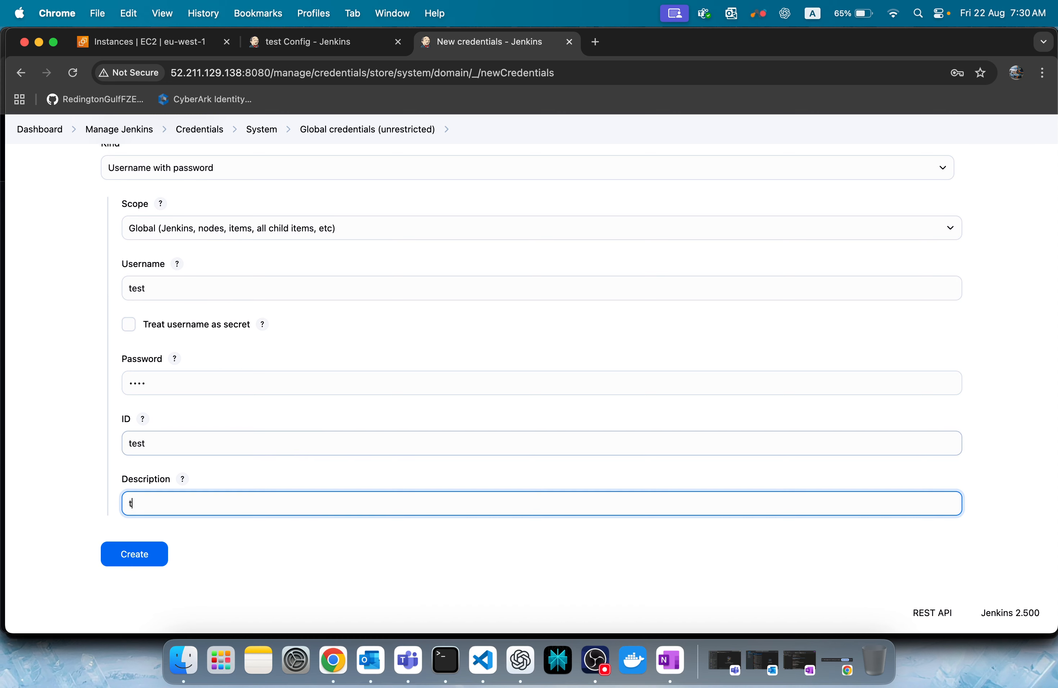
left_click(152, 555)
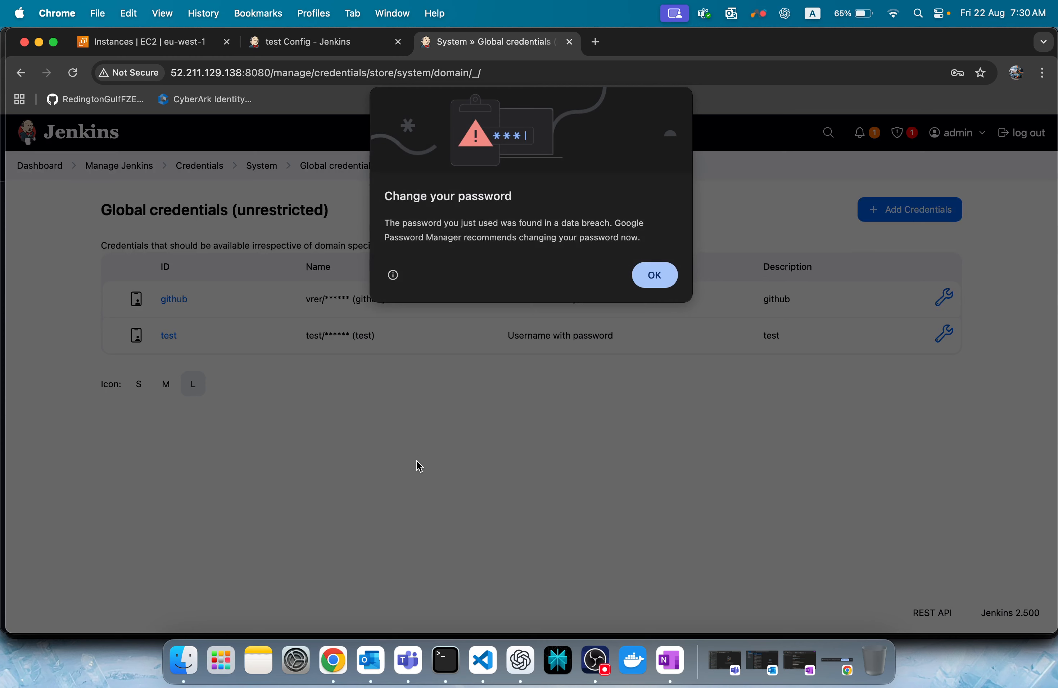
left_click(655, 276)
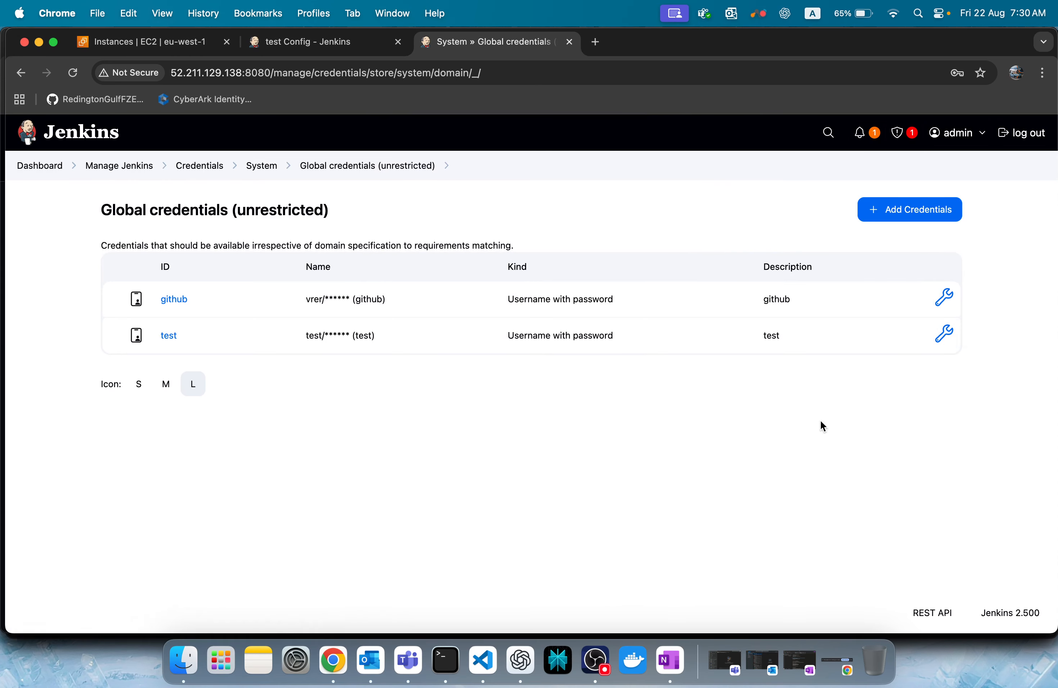
Review the test credential's Update credentials page without changing anything.
left_click(944, 340)
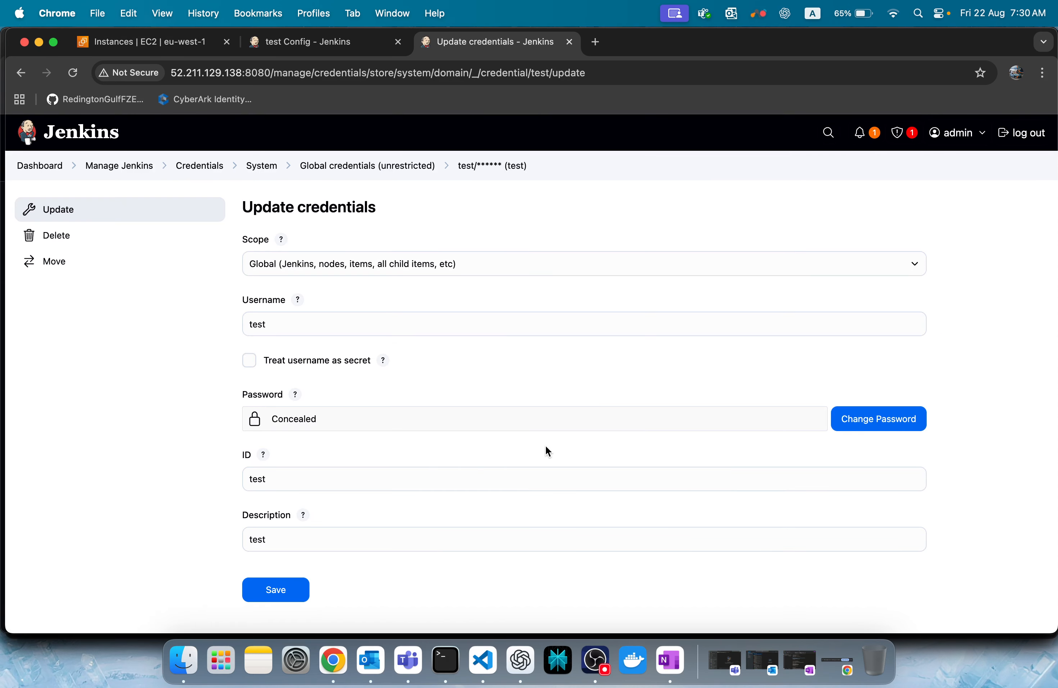
scroll(545, 446, "down", 2)
scroll(545, 445, "up", 2)
left_click(382, 324)
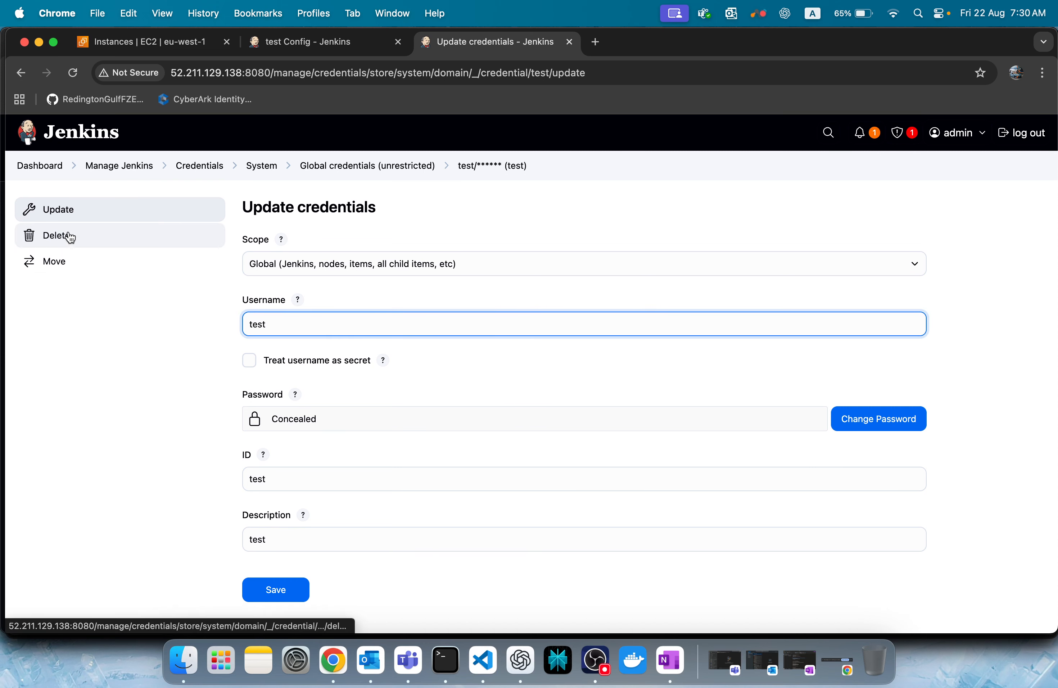
left_click(69, 307)
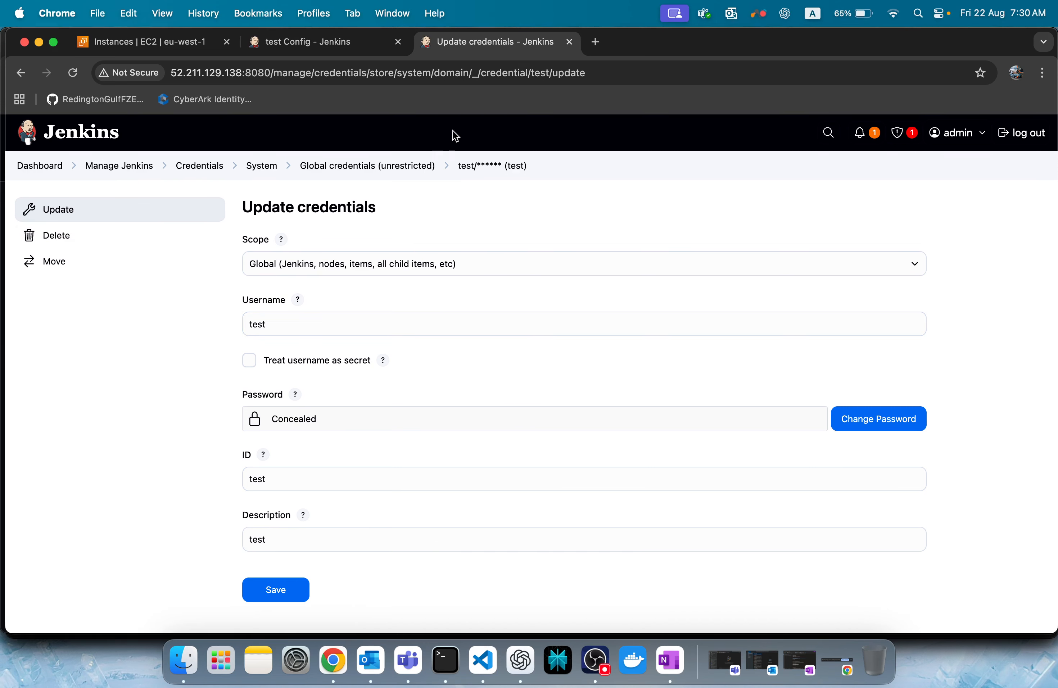
Go back to the test job's configuration at its Build Environment section.
left_click(262, 165)
left_click(340, 50)
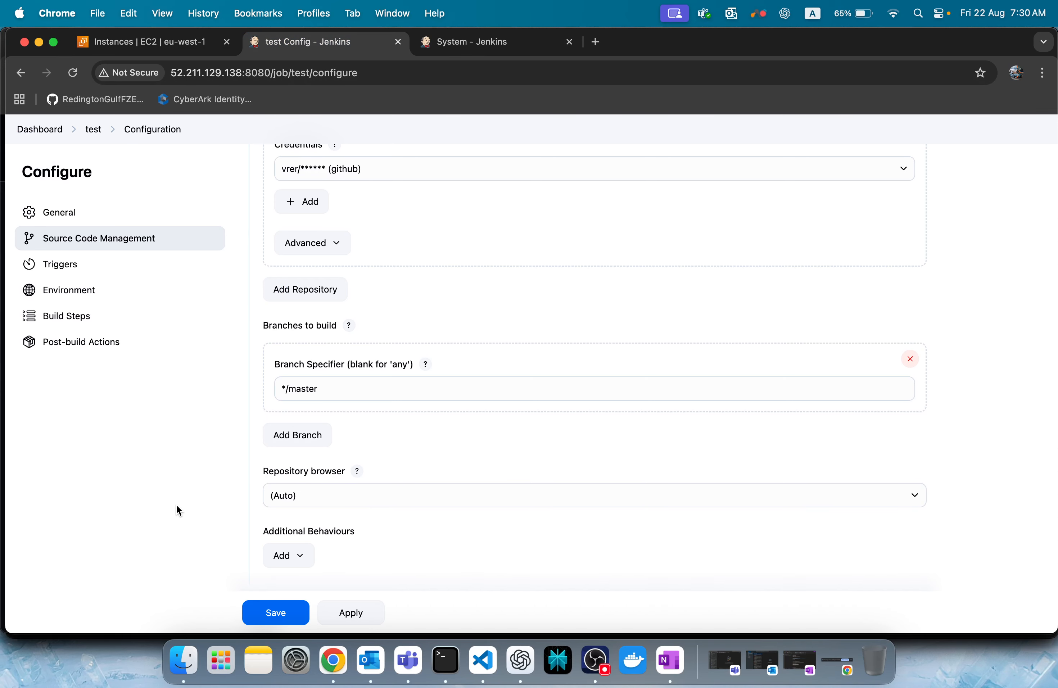
scroll(176, 504, "down", 15)
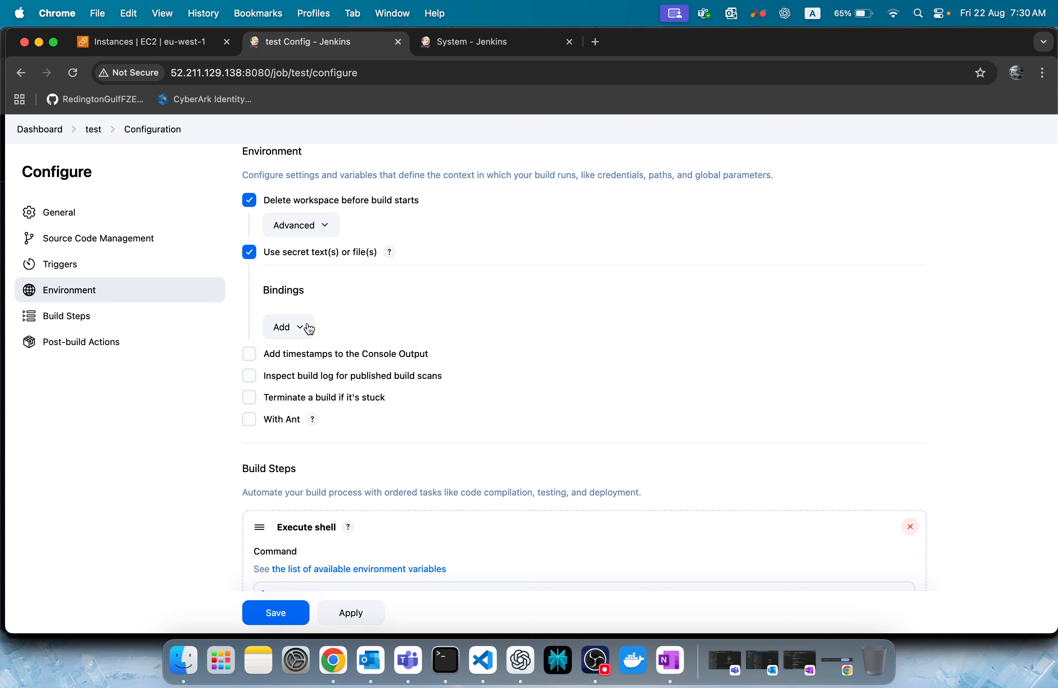
Add a 'Username and password (separated)' binding that uses the test credential.
left_click(295, 330)
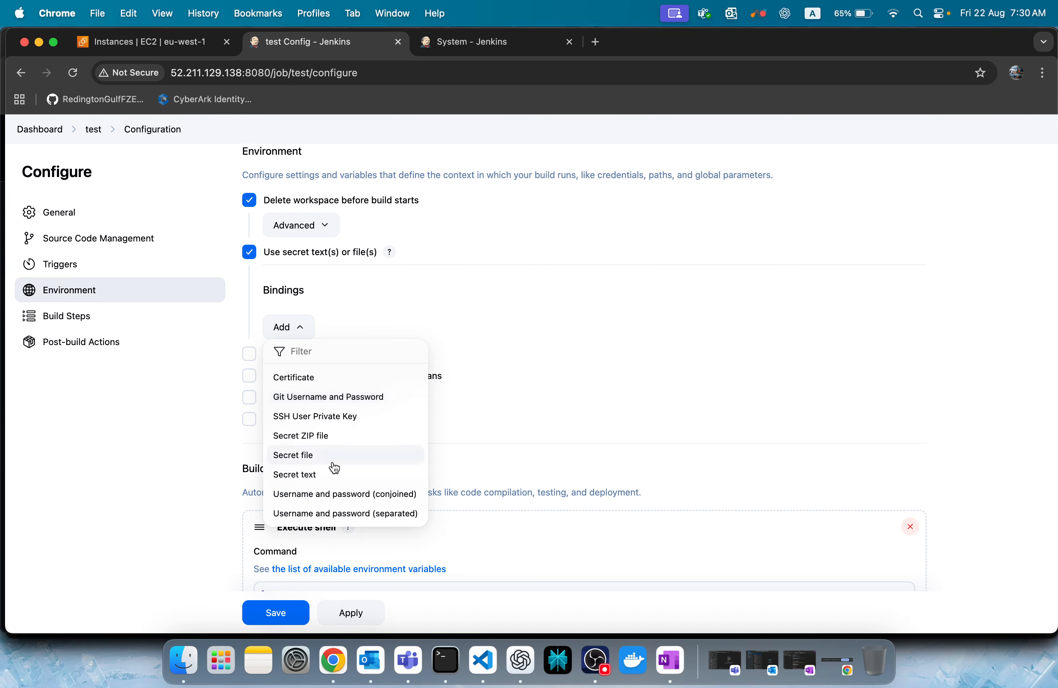
left_click(351, 520)
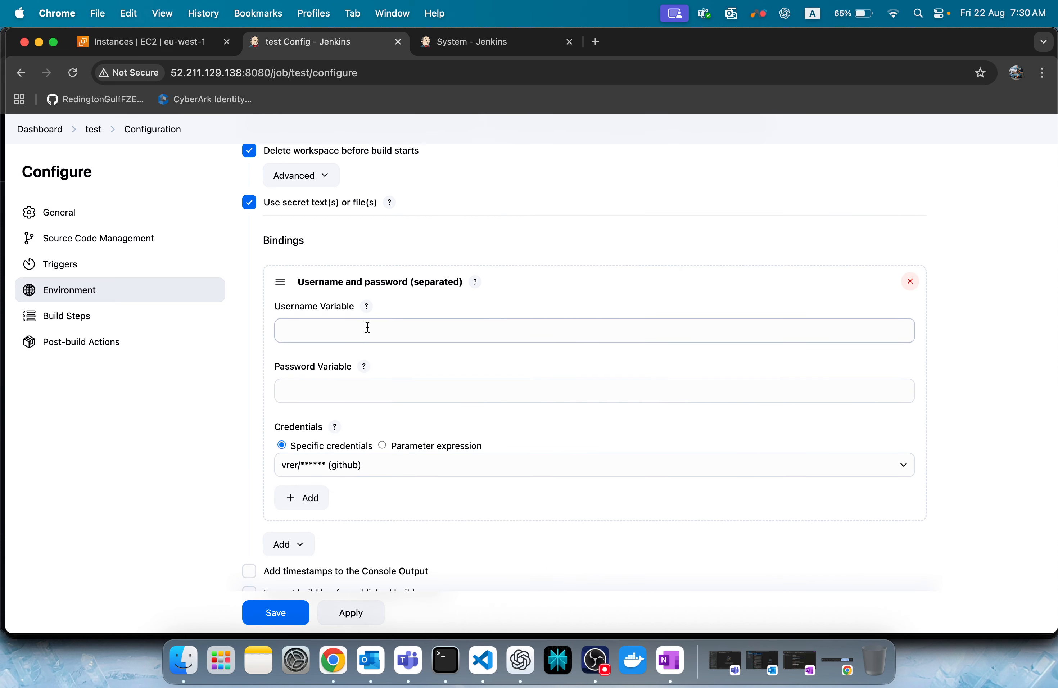
left_click(359, 336)
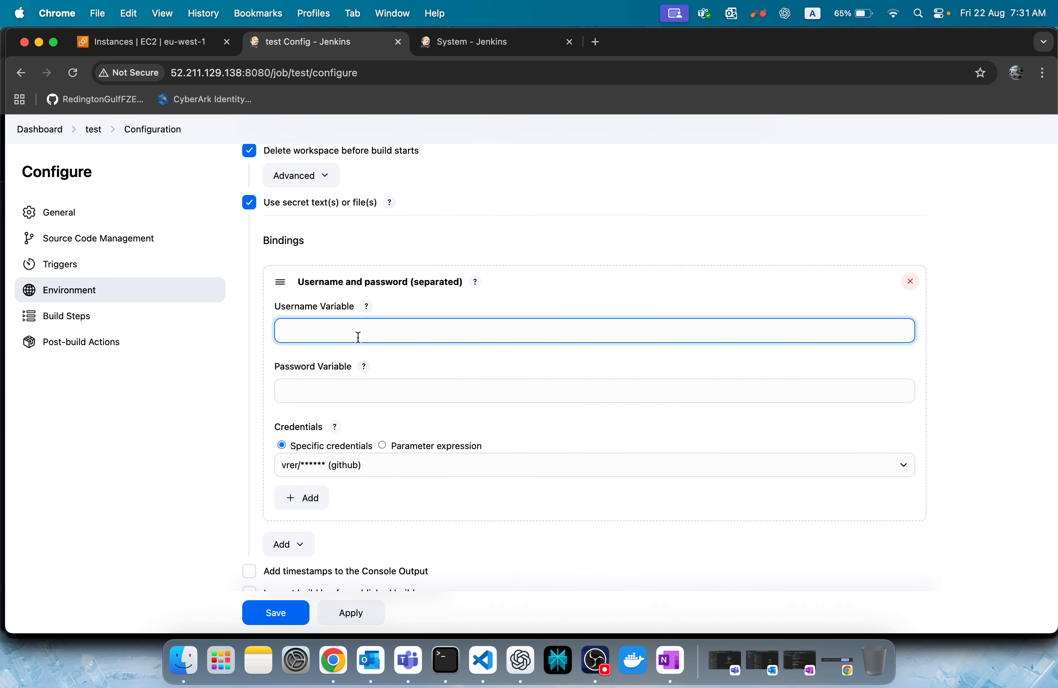
left_click(348, 472)
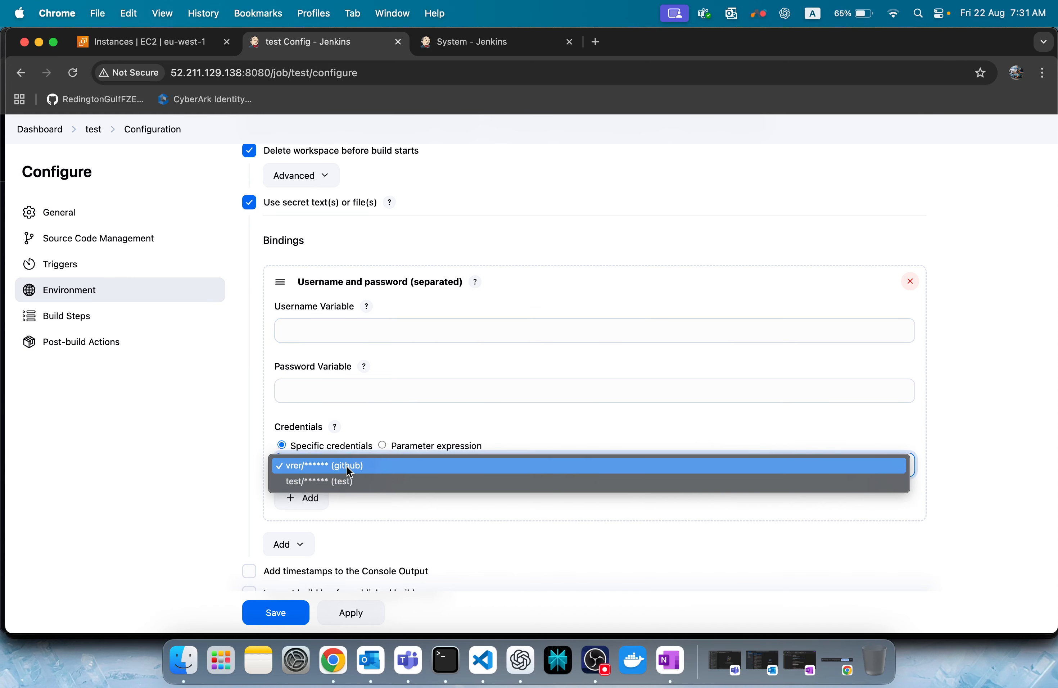
left_click(392, 482)
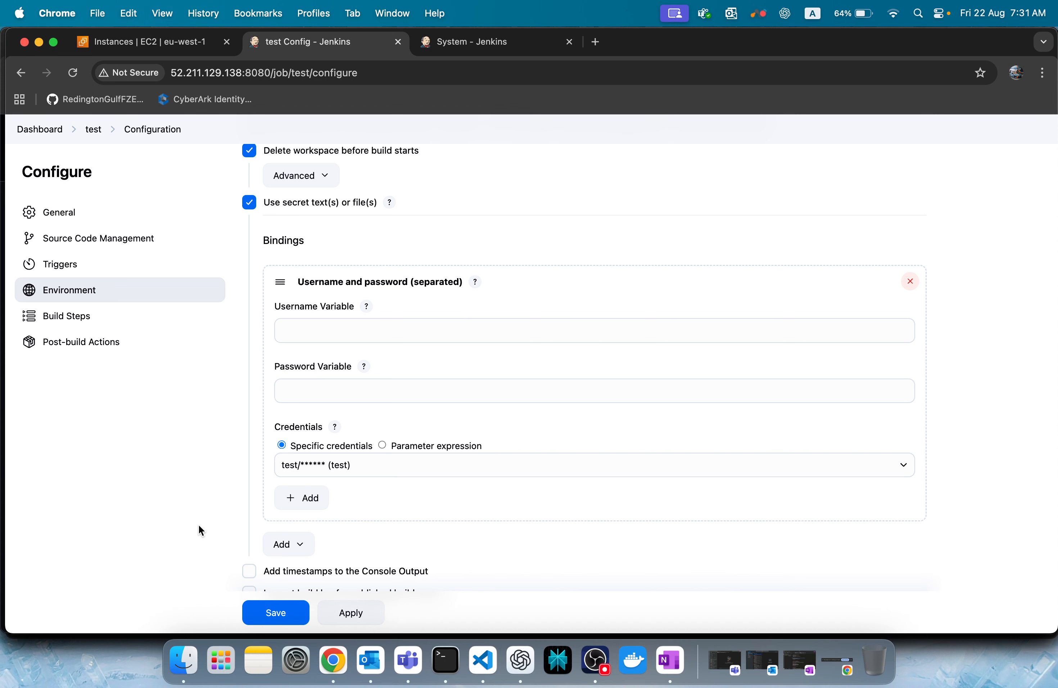
Set the binding's username variable to USER and password variable to PASS.
left_click(315, 390)
left_click(328, 324)
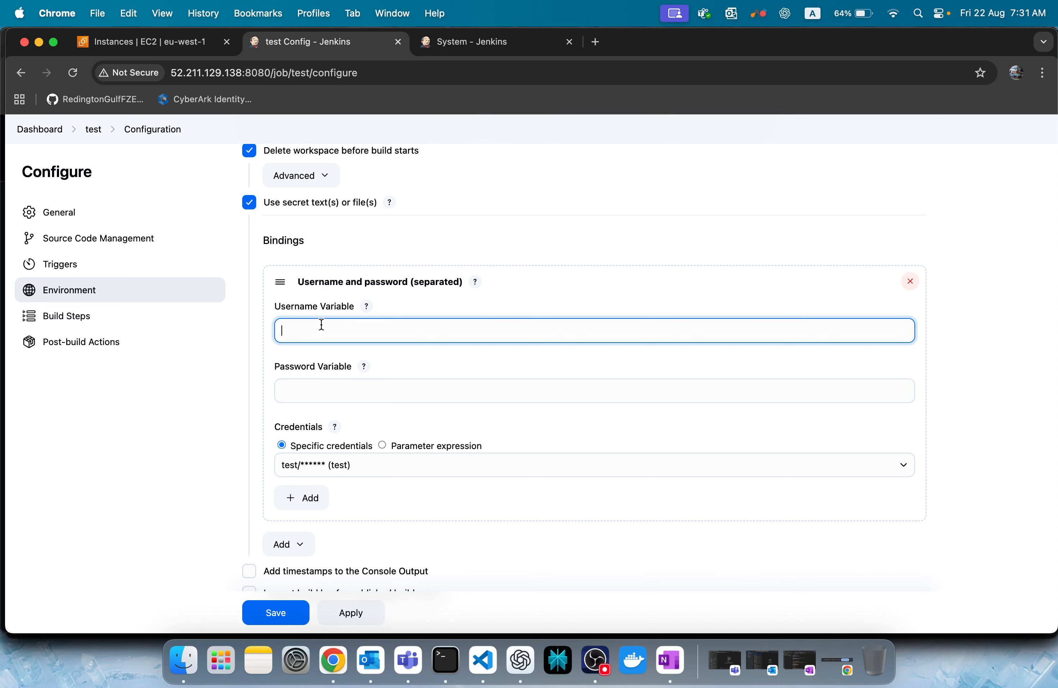
type("USER")
key("Tab")
type("PASS")
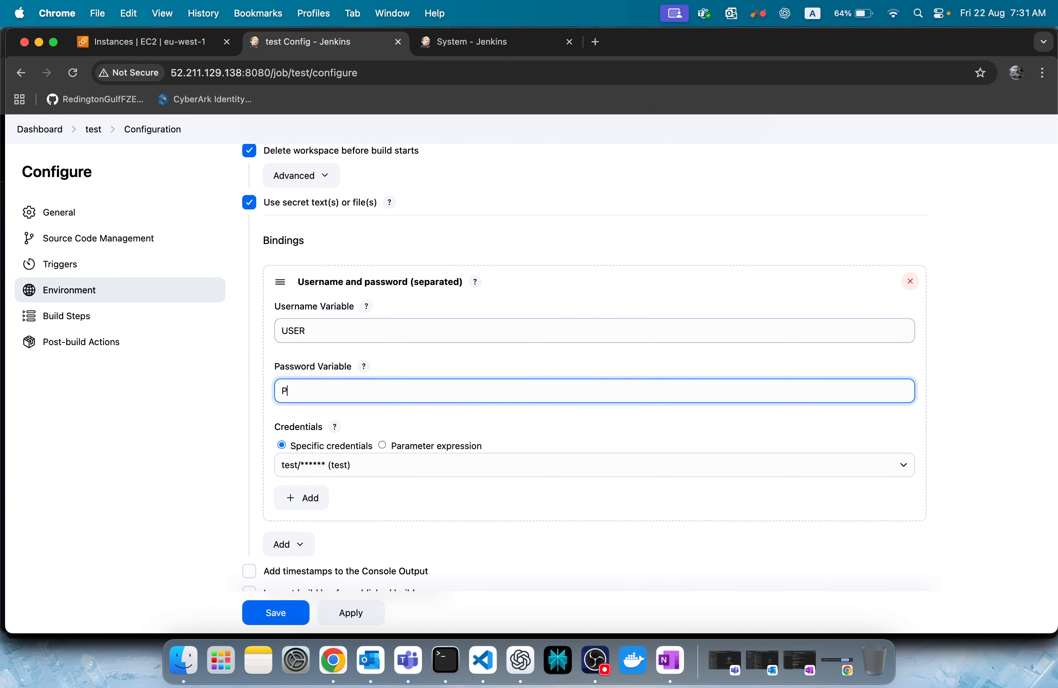
left_click(237, 421)
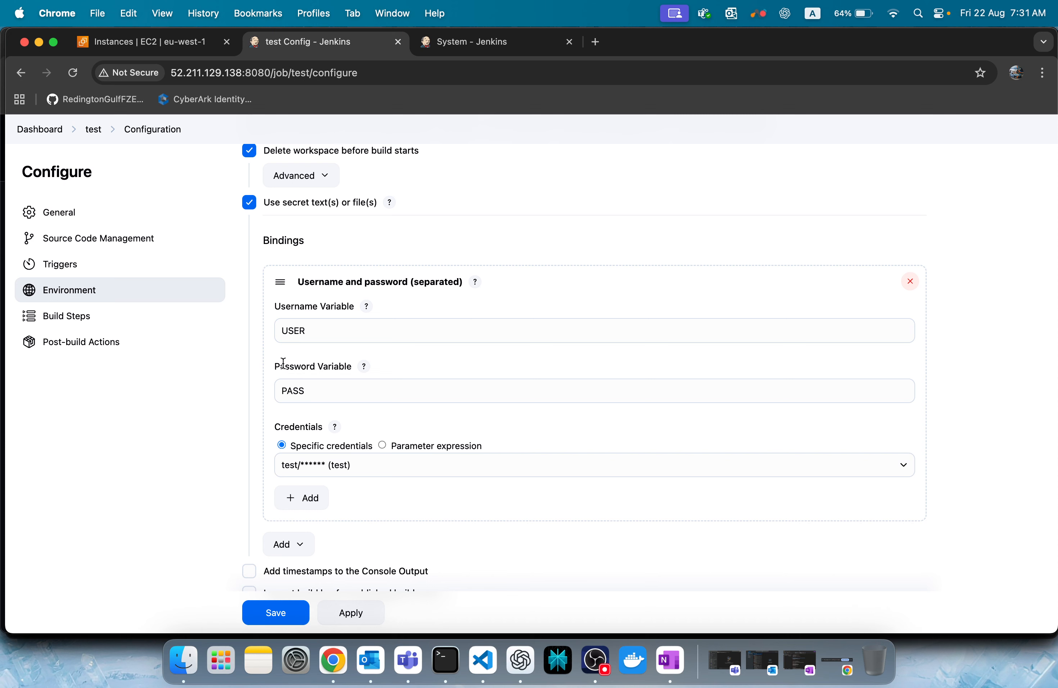
left_click(292, 337)
double_click(295, 393)
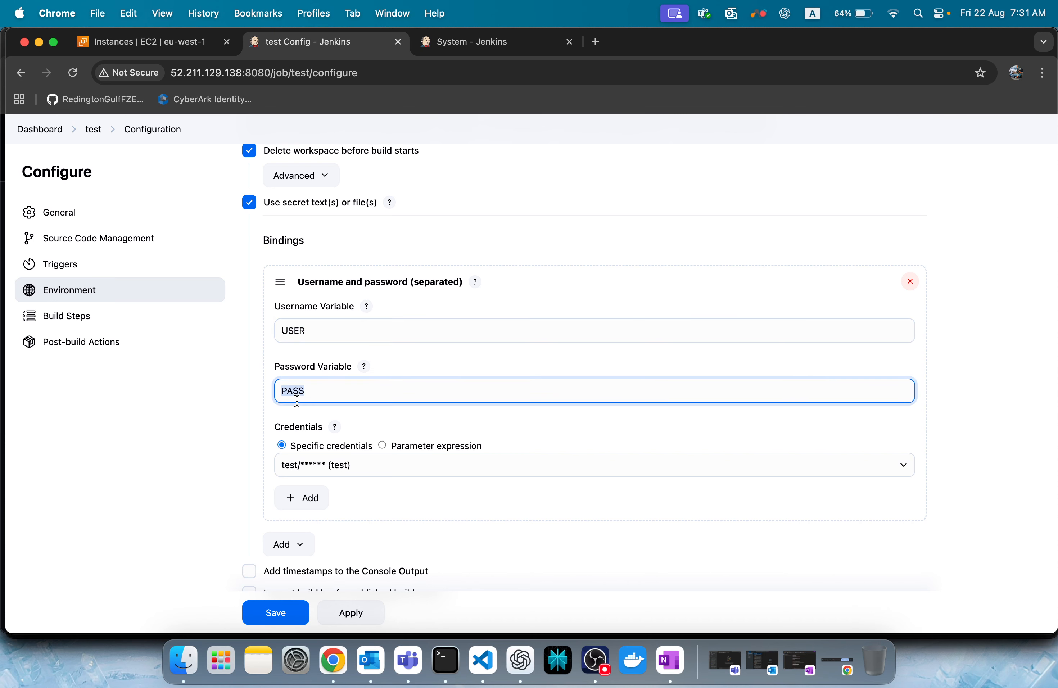
Remove the separated binding, then try a Certificate binding and delete it.
left_click(215, 464)
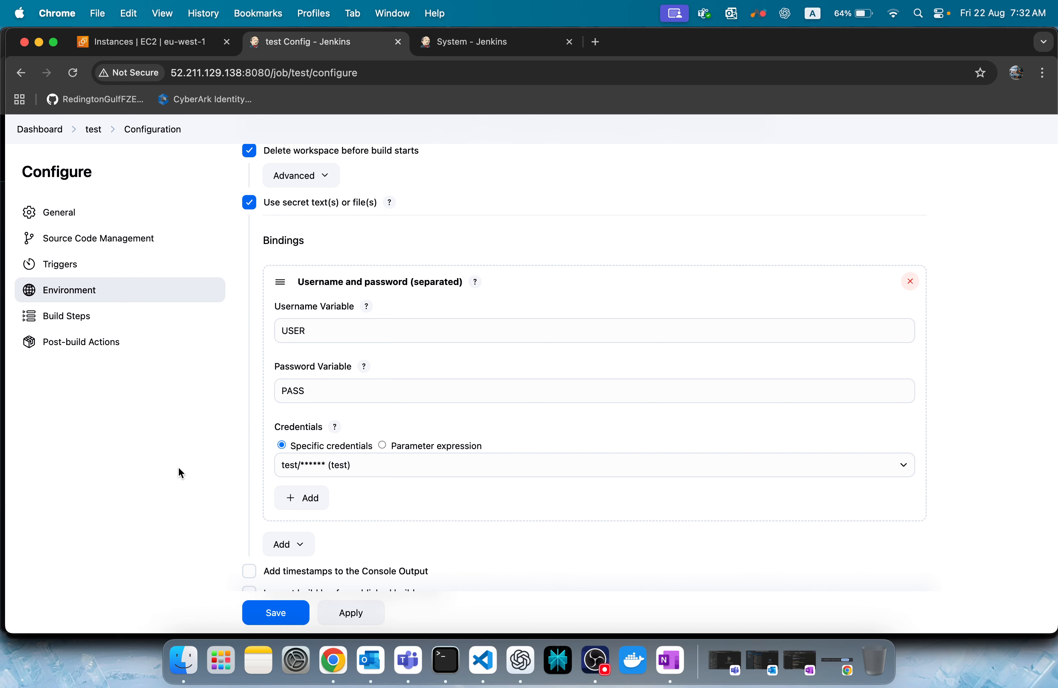
double_click(313, 340)
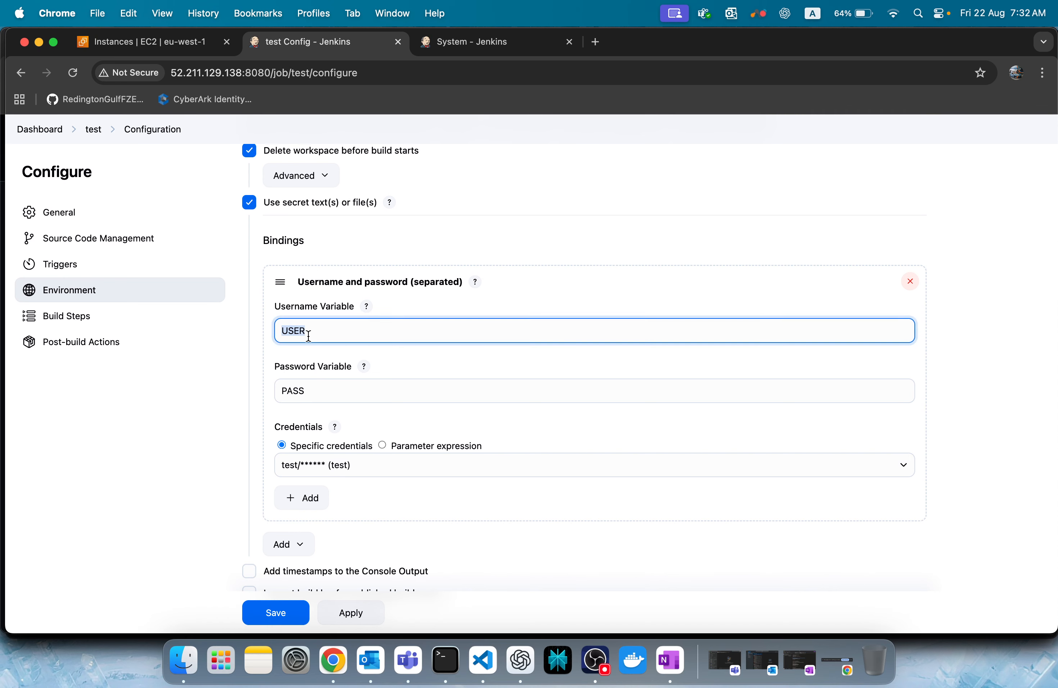
double_click(313, 393)
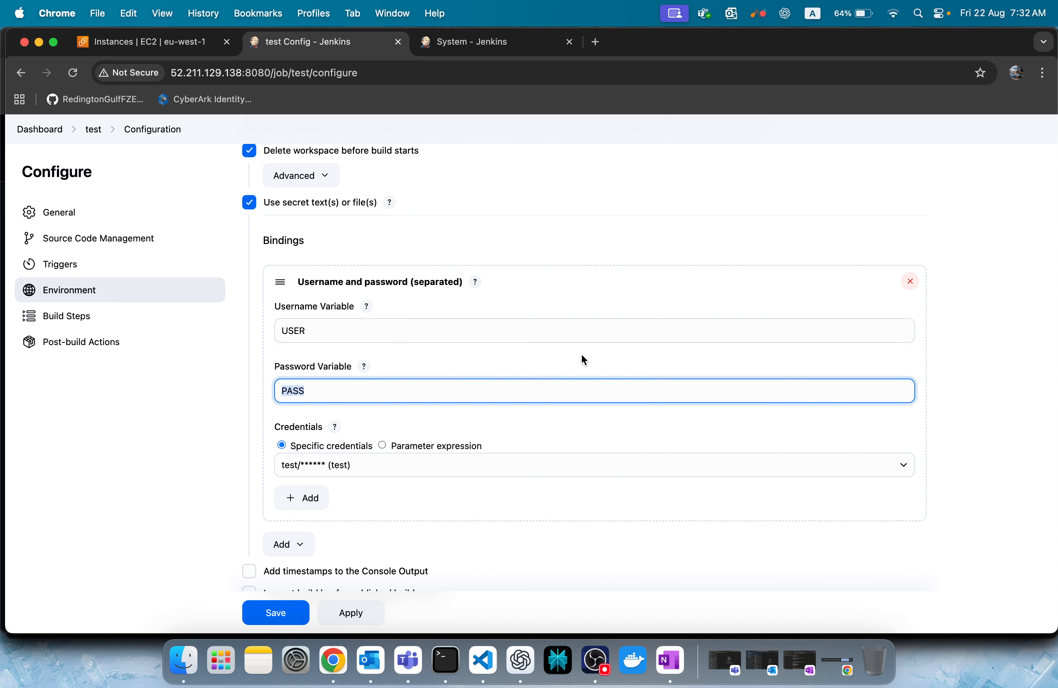
left_click(912, 280)
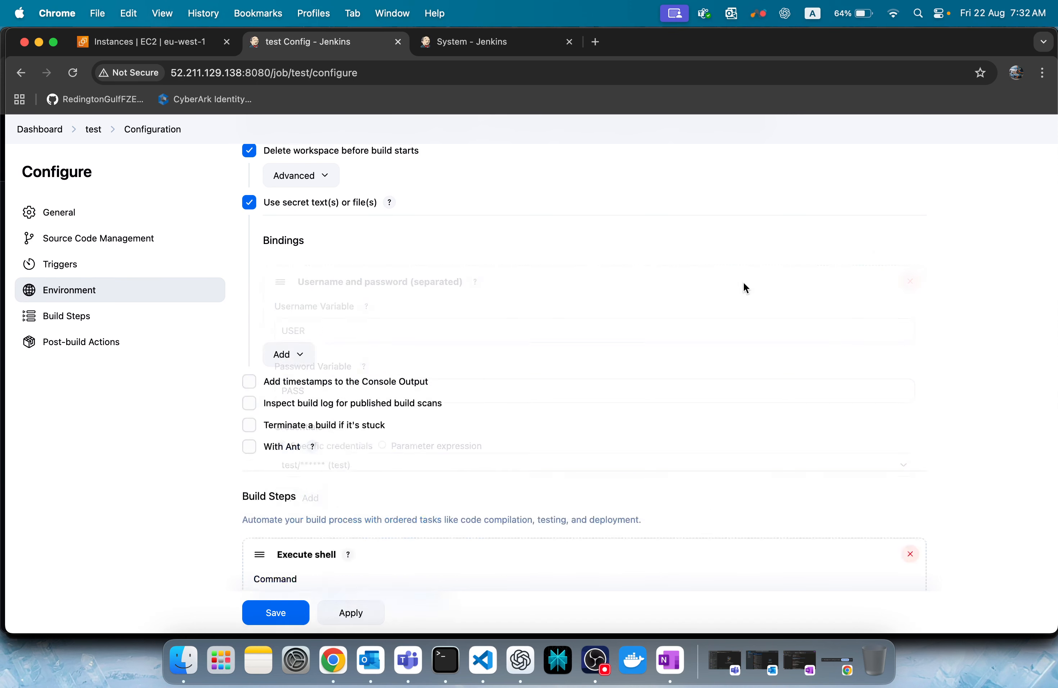
left_click(295, 278)
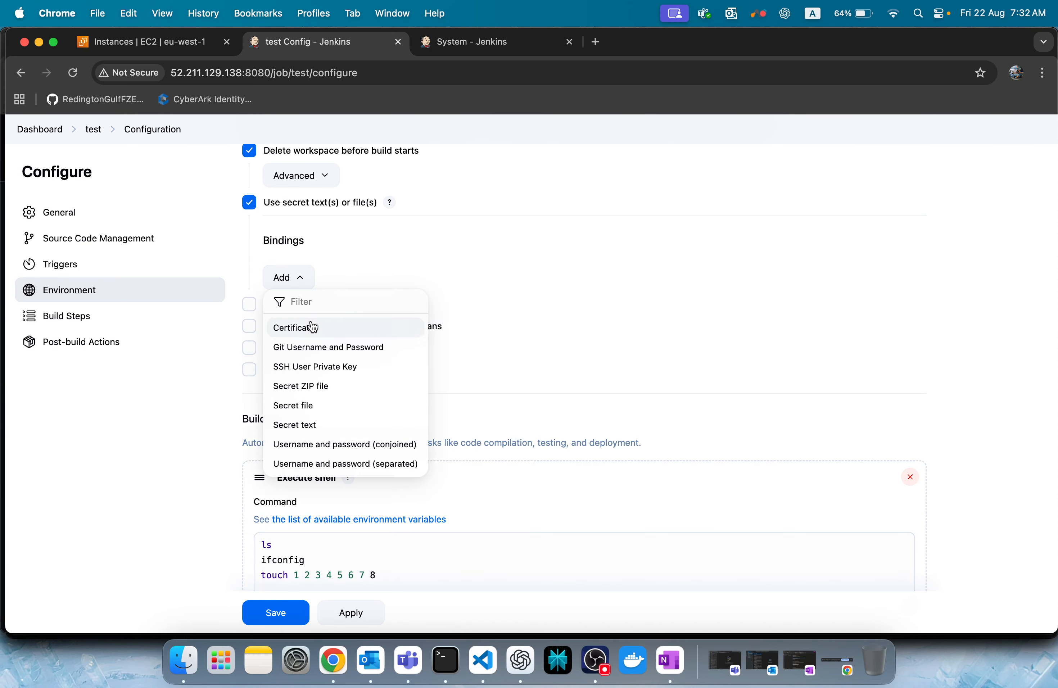
left_click(317, 333)
scroll(371, 414, "down", 2)
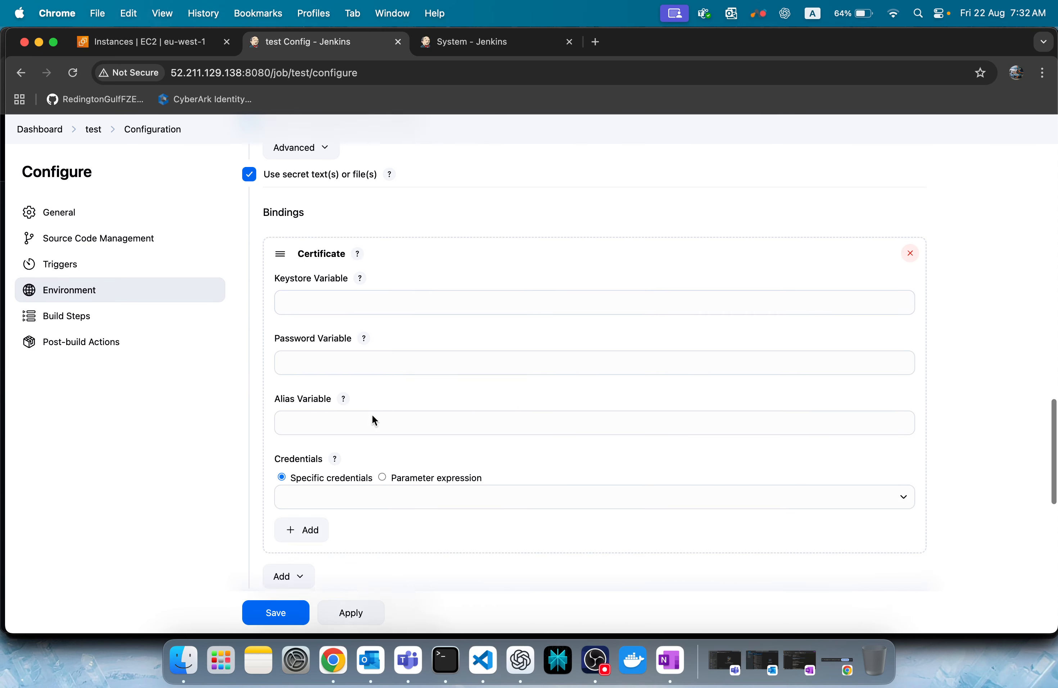
left_click(350, 481)
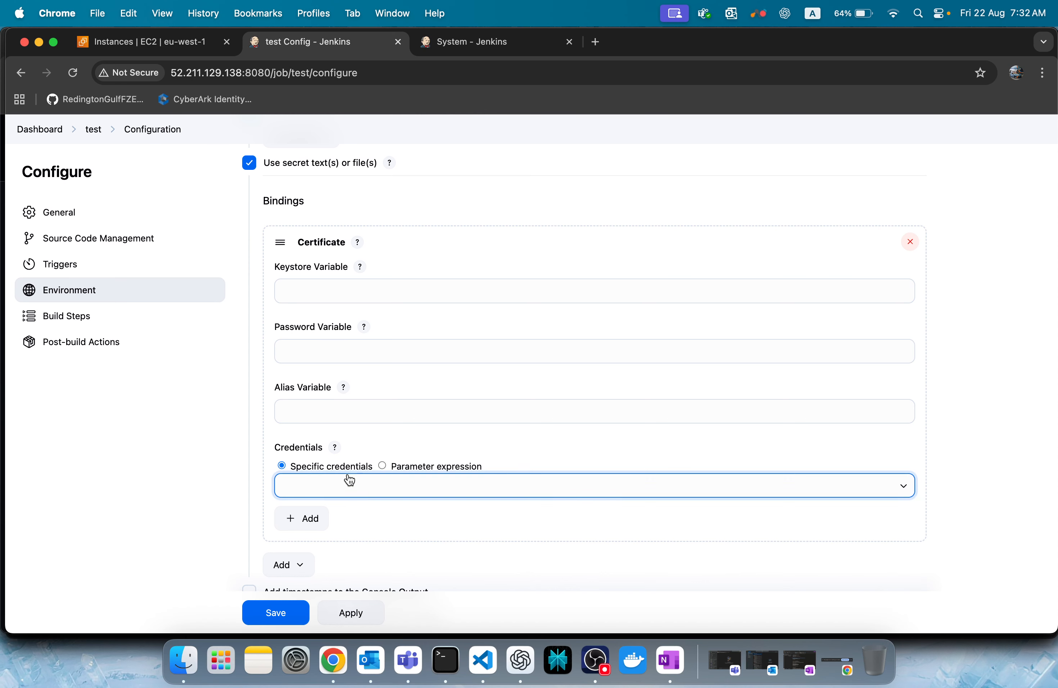
left_click(910, 242)
Try Secret file and conjoined username-and-password bindings, removing each one.
left_click(292, 238)
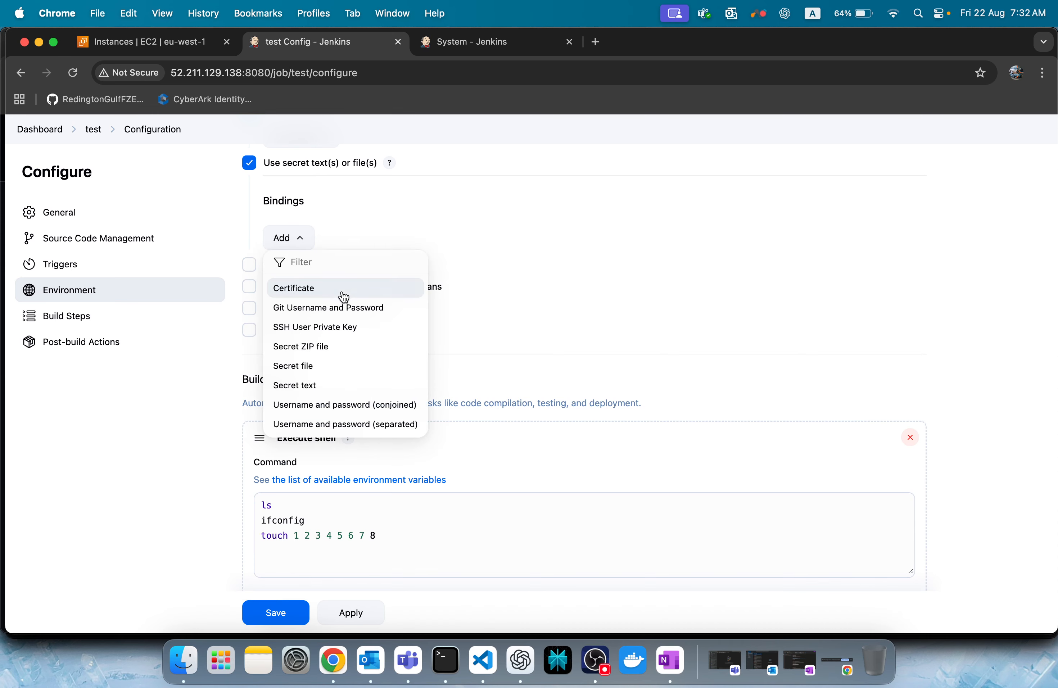
left_click(322, 367)
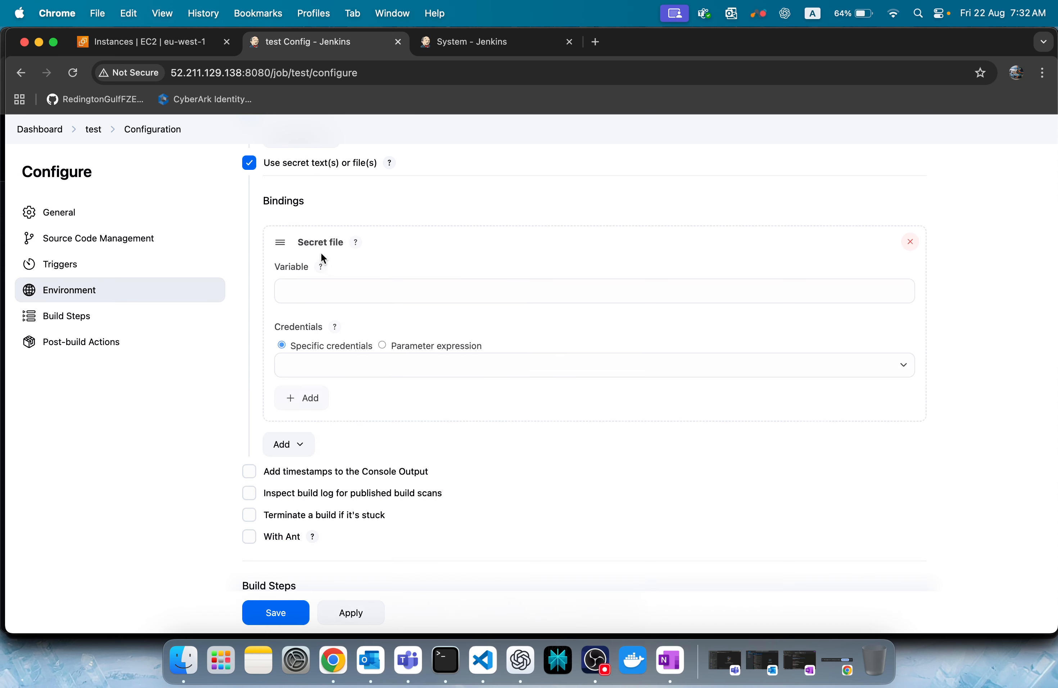
left_click(321, 292)
left_click(344, 373)
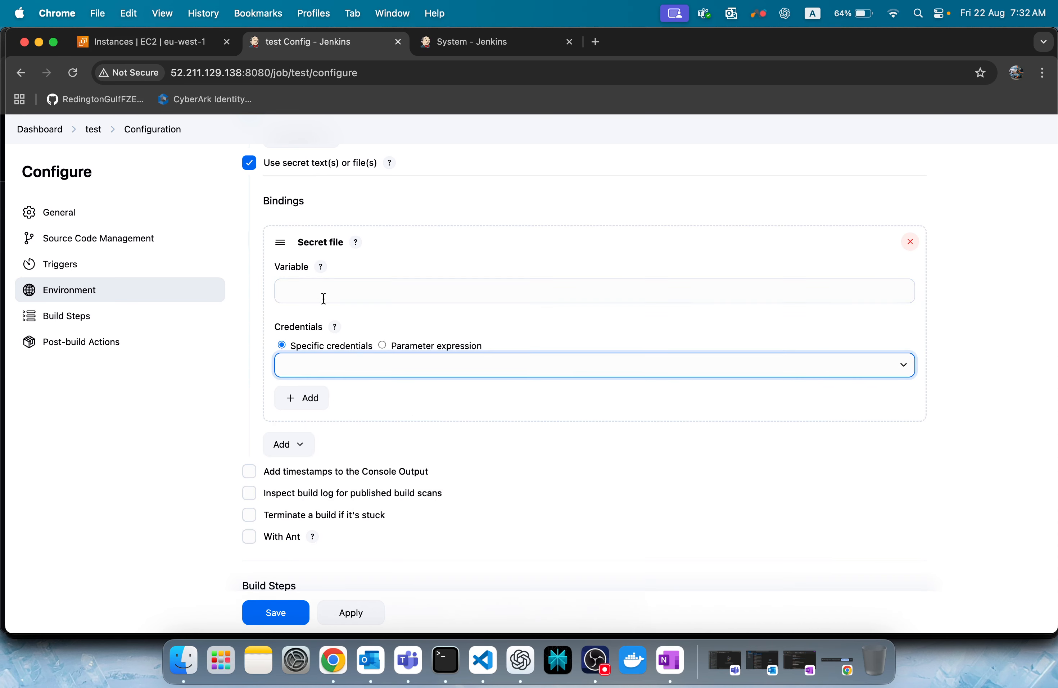
left_click(318, 290)
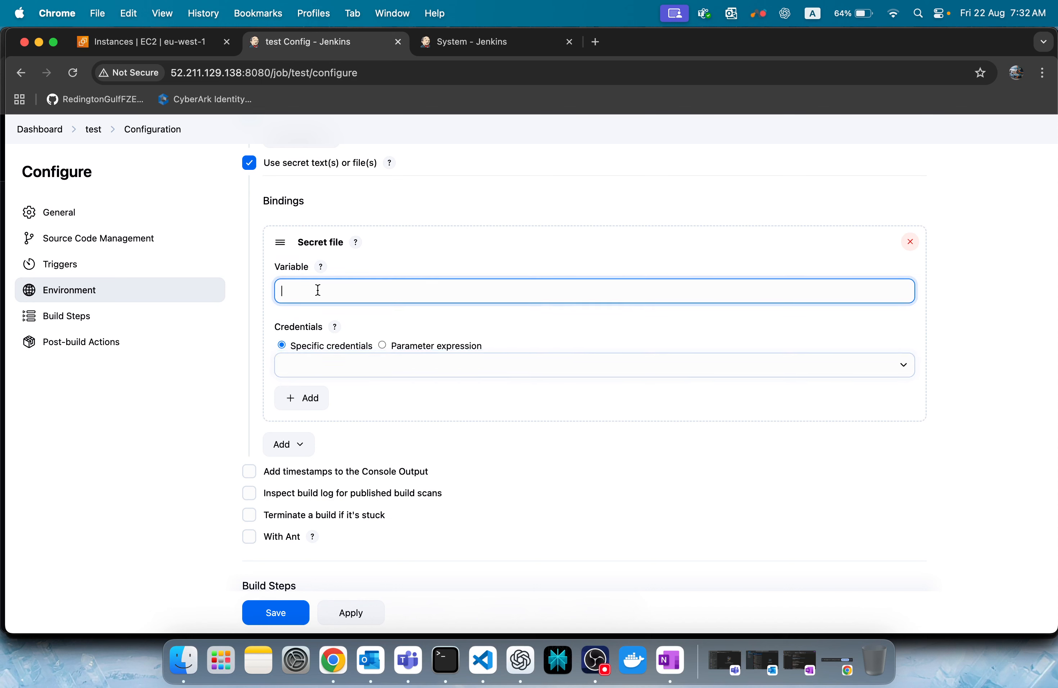
left_click(911, 242)
left_click(304, 239)
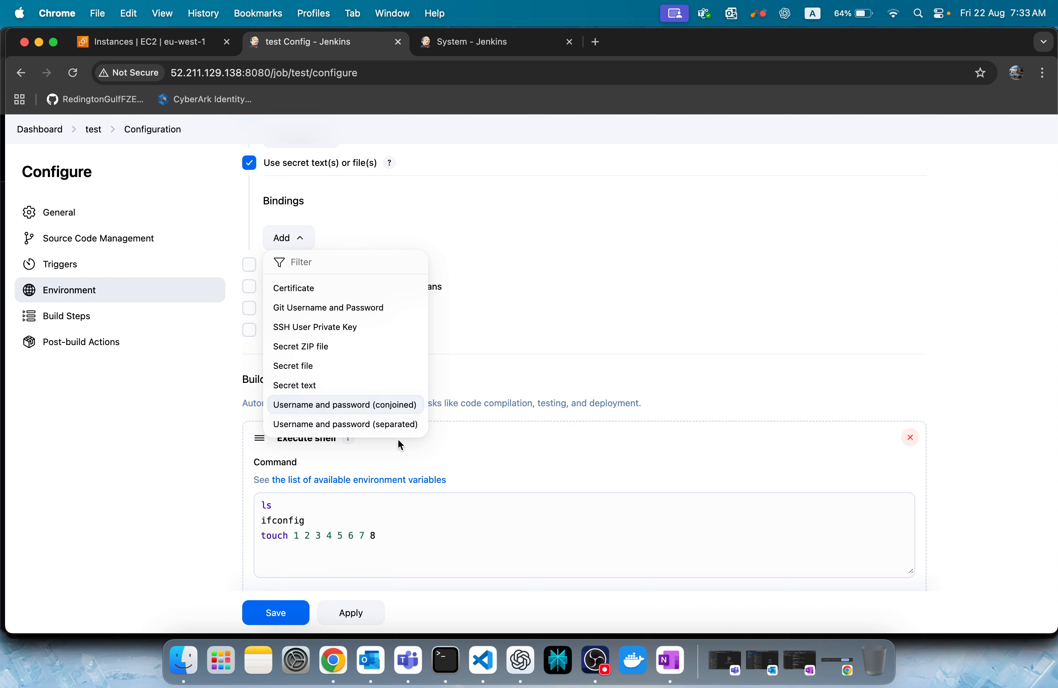
left_click(403, 405)
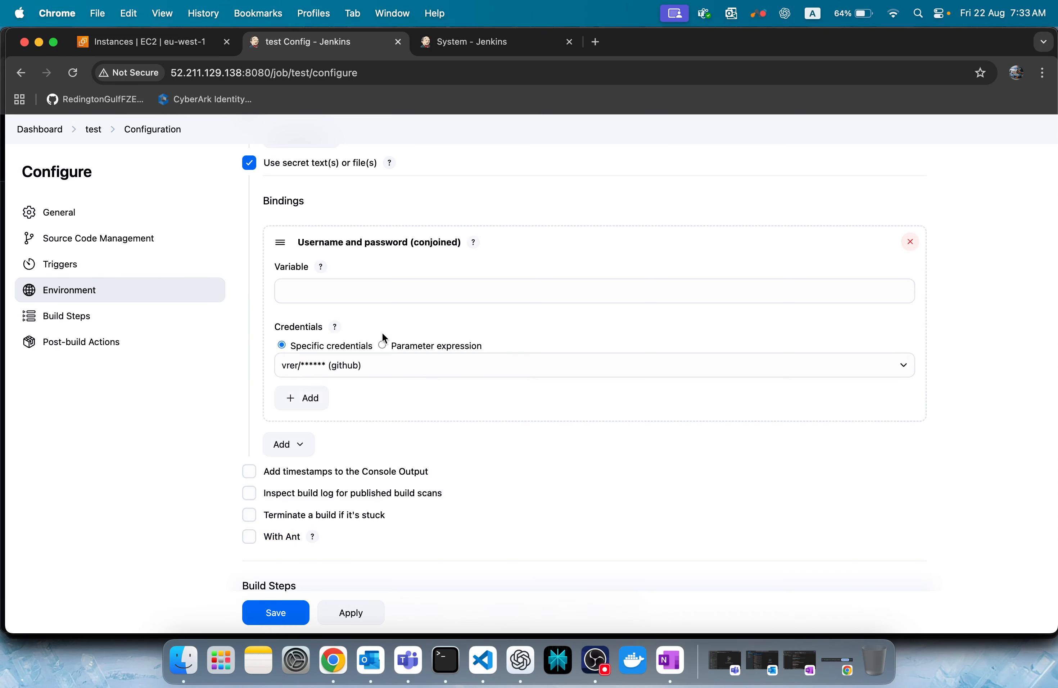
left_click(340, 290)
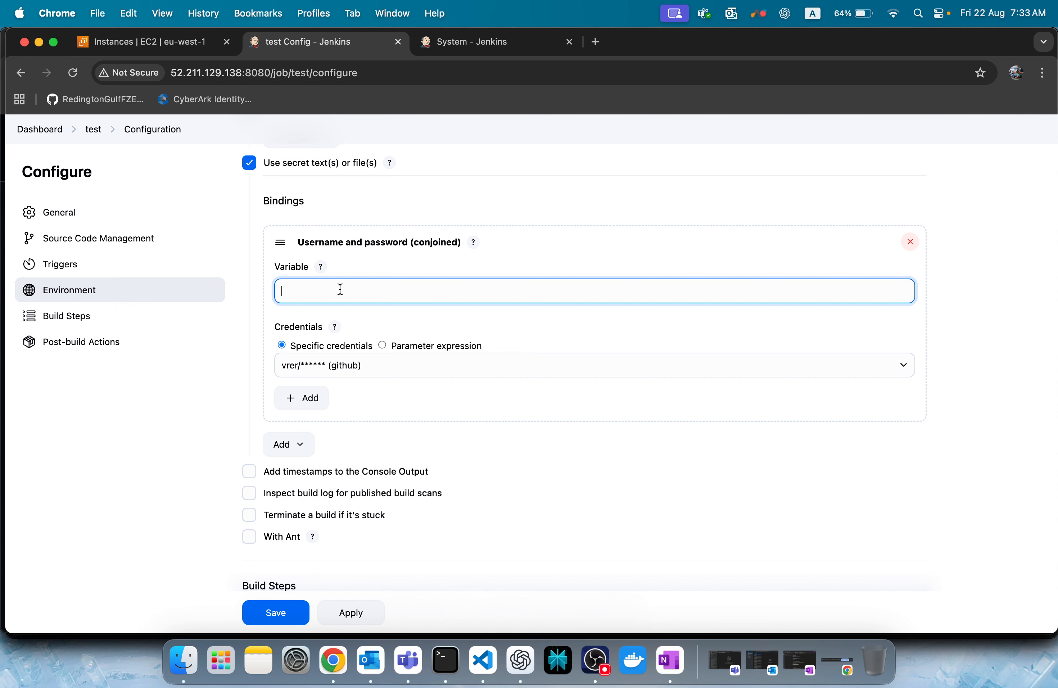
left_click(910, 241)
Re-add a separated username/password binding with the test credential, variables USER and PASS.
left_click(288, 238)
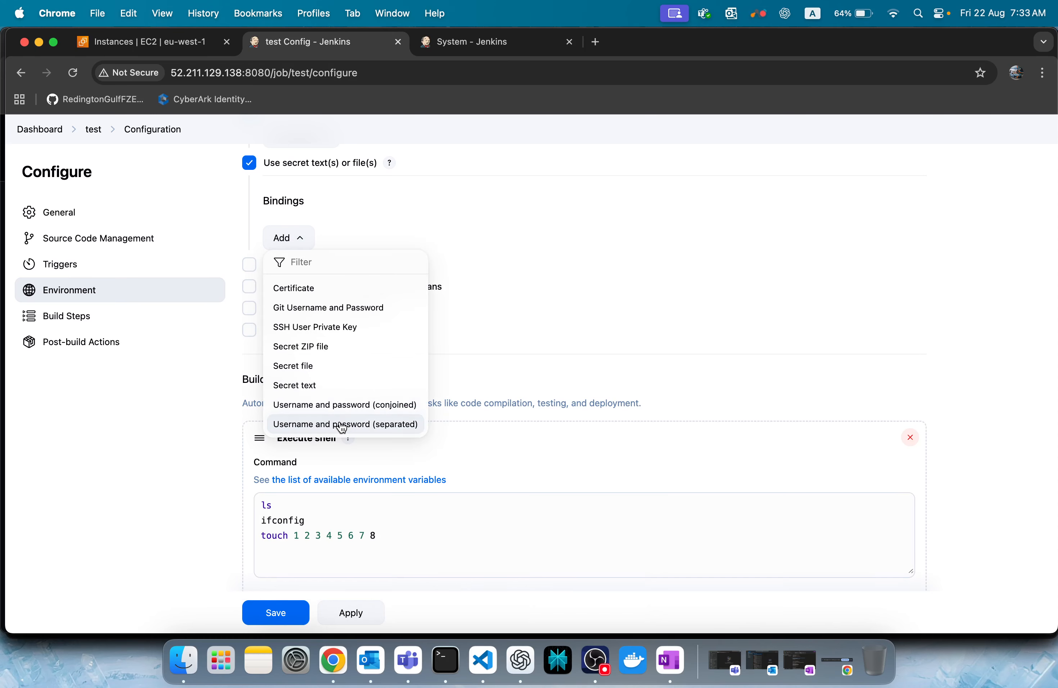
left_click(342, 424)
scroll(342, 425, "down", 2)
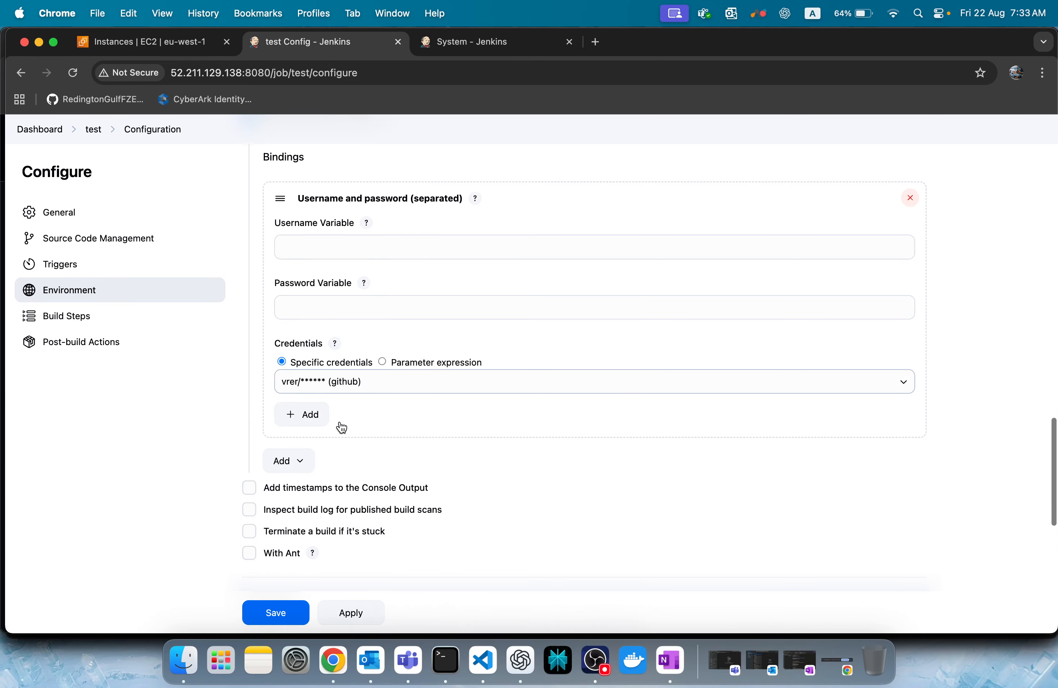
left_click(360, 385)
left_click(361, 397)
left_click(380, 244)
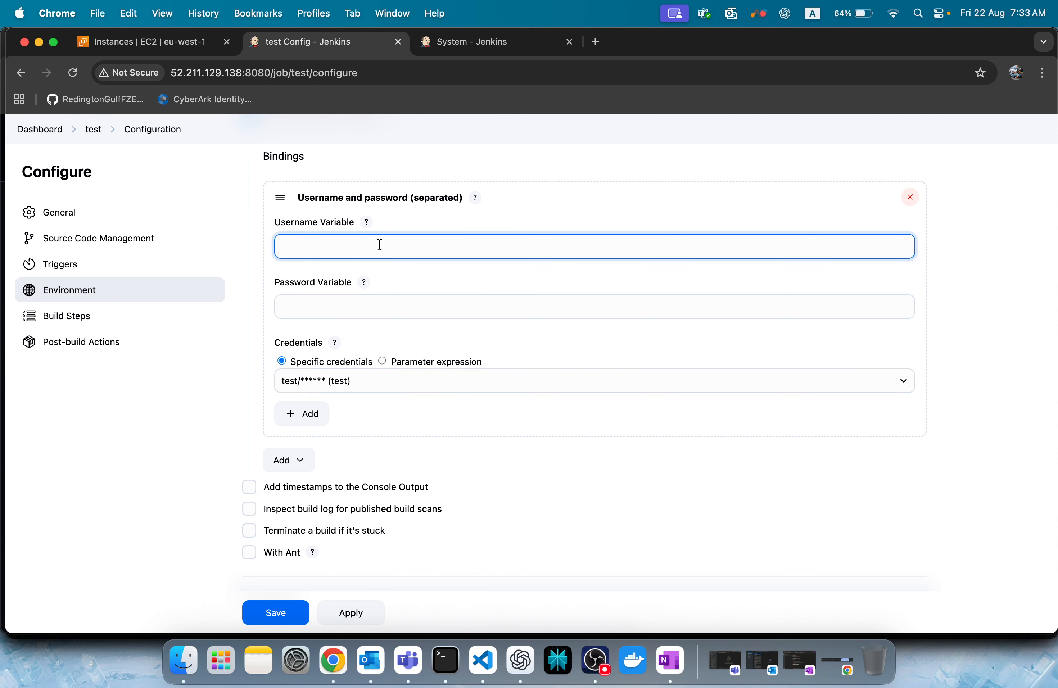
type("USER")
key("Tab")
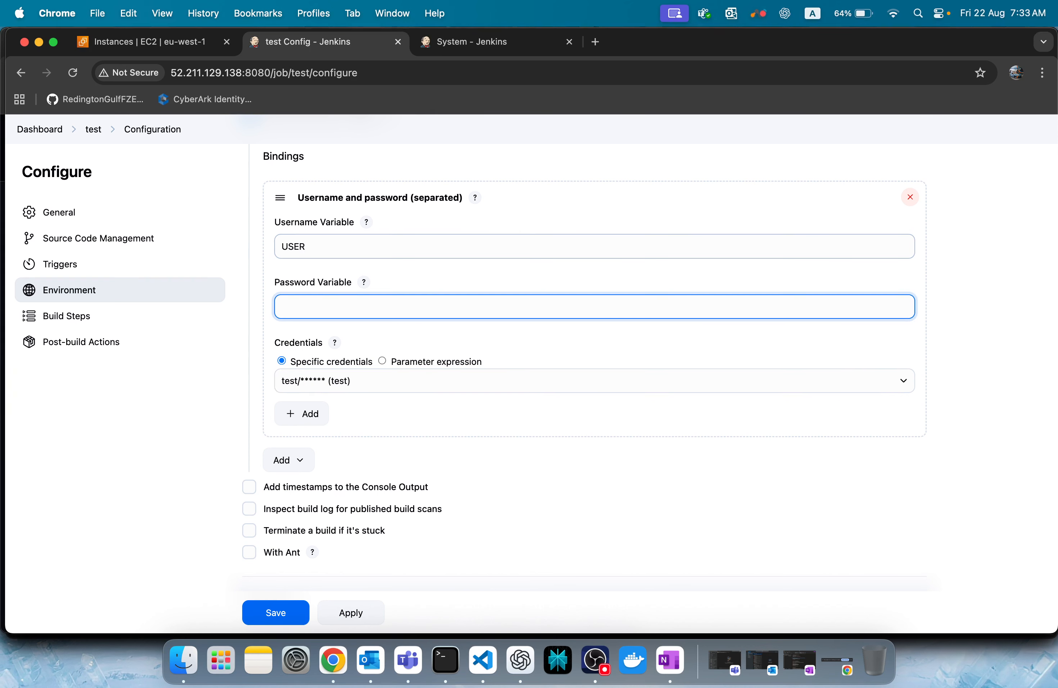
type("PASS")
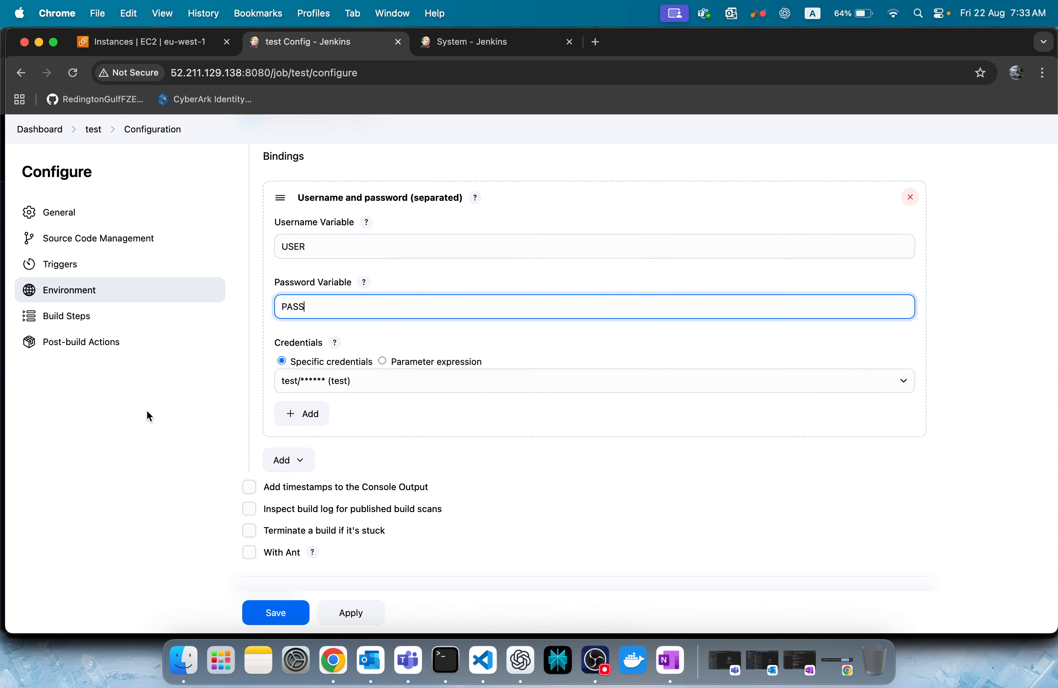
left_click(146, 410)
Replace the ls/ifconfig/touch shell commands with the single line echo $USER.
scroll(204, 556, "down", 8)
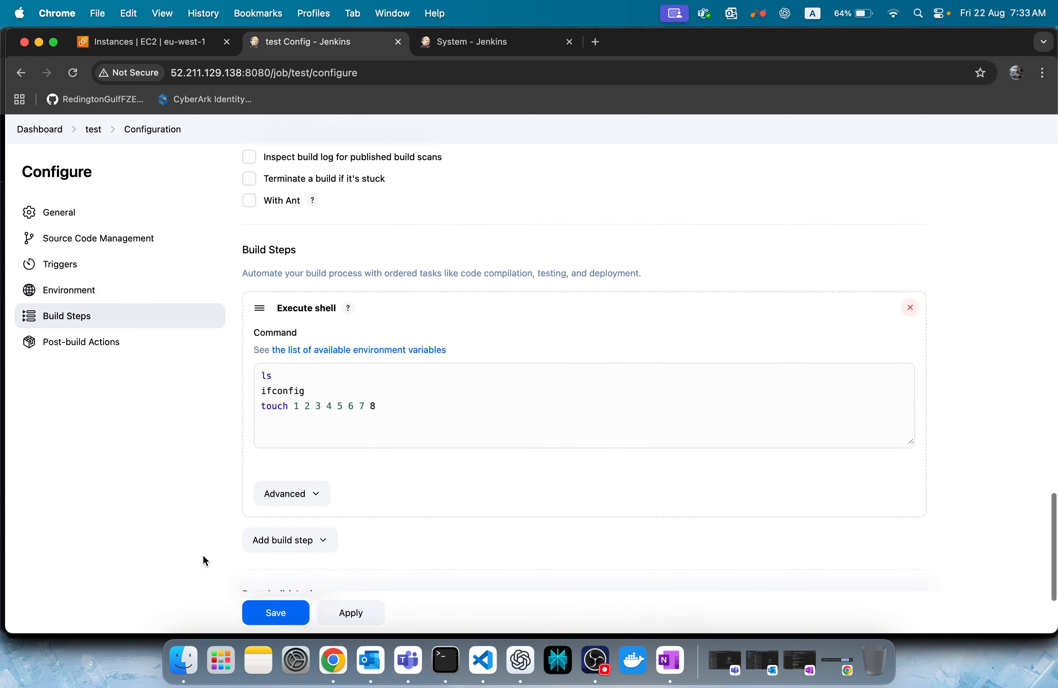
triple_click(418, 282)
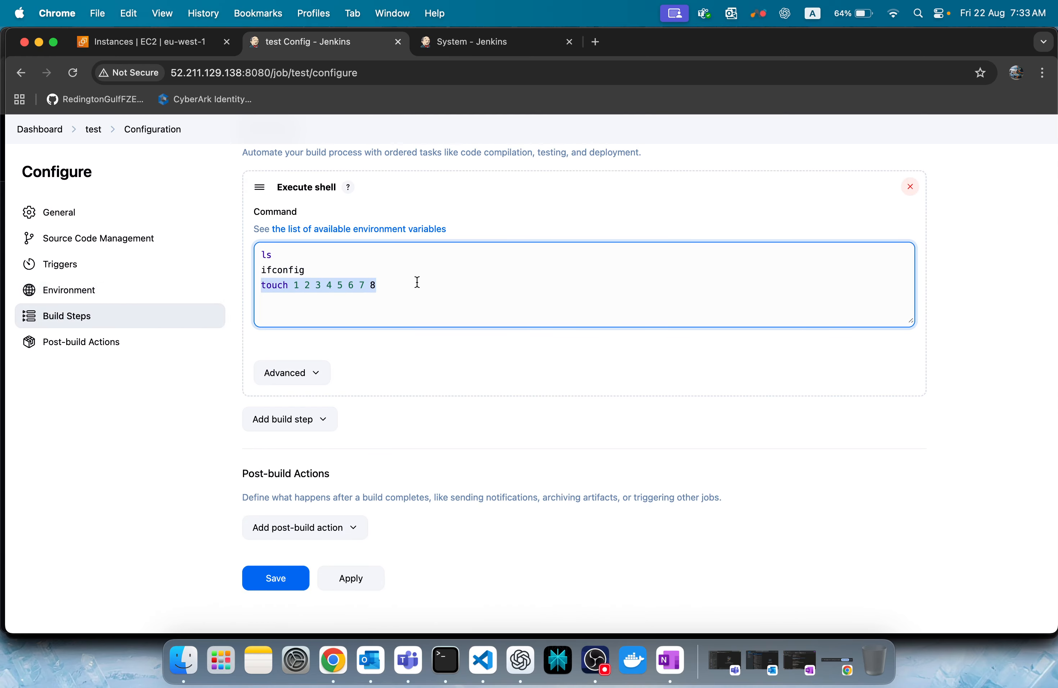
key("BackSpace")
key("BackSpace")
key("BackSpace")
key("BackSpace")
key("BackSpace")
key("BackSpace")
key("BackSpace")
key("BackSpace")
key("BackSpace")
key("BackSpace")
key("BackSpace")
key("BackSpace")
key("BackSpace")
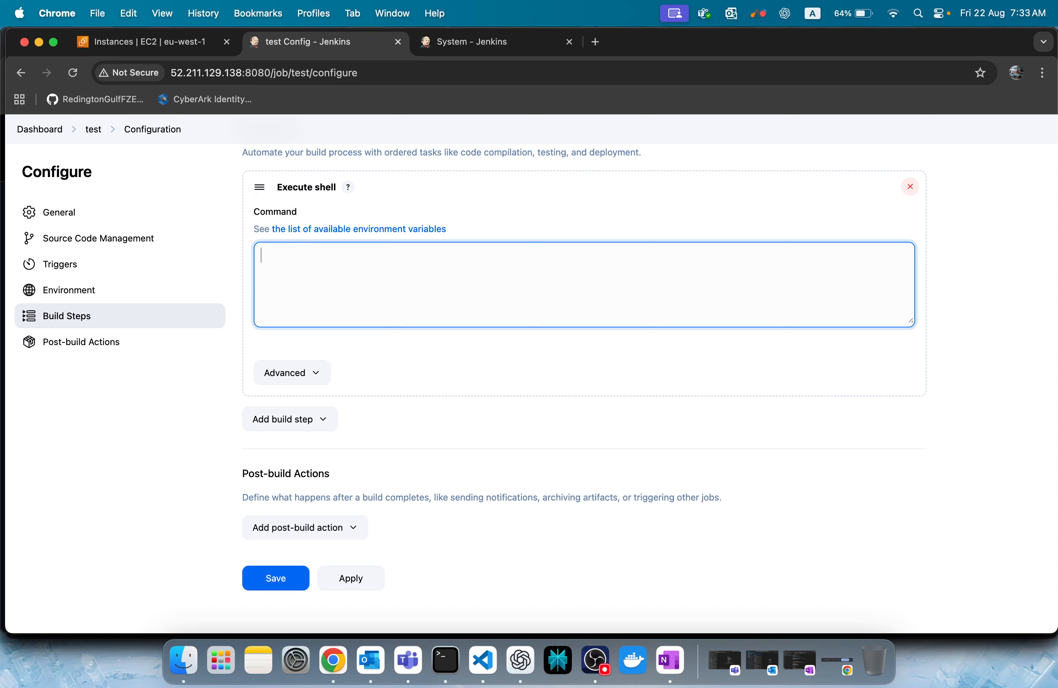
type("echo $USER")
left_click(166, 485)
scroll(166, 485, "up", 3)
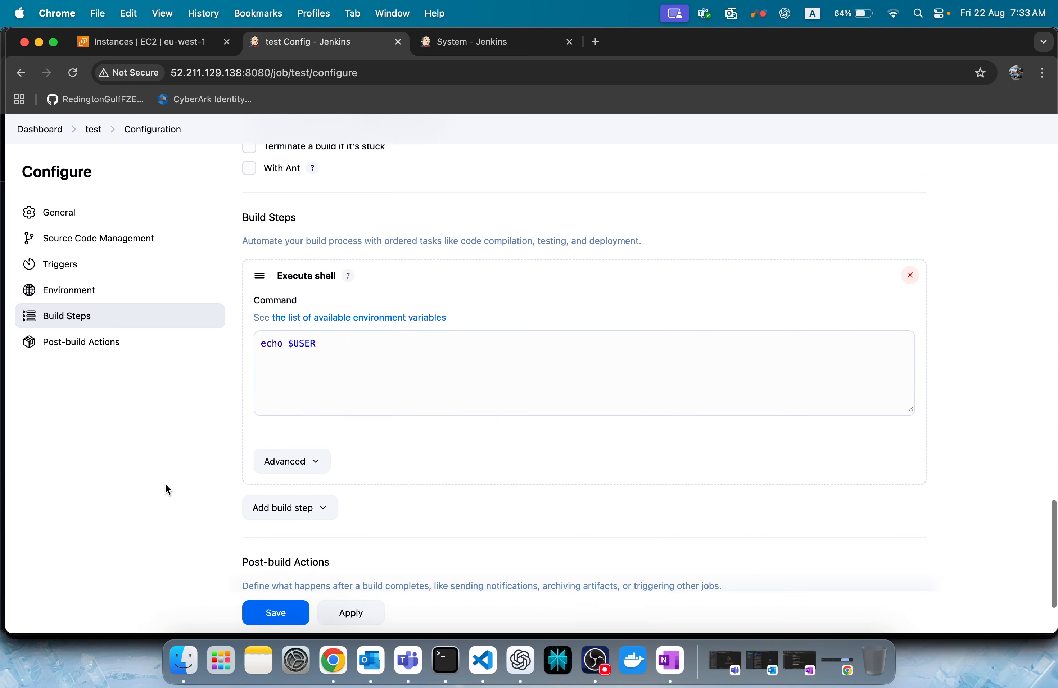
double_click(300, 342)
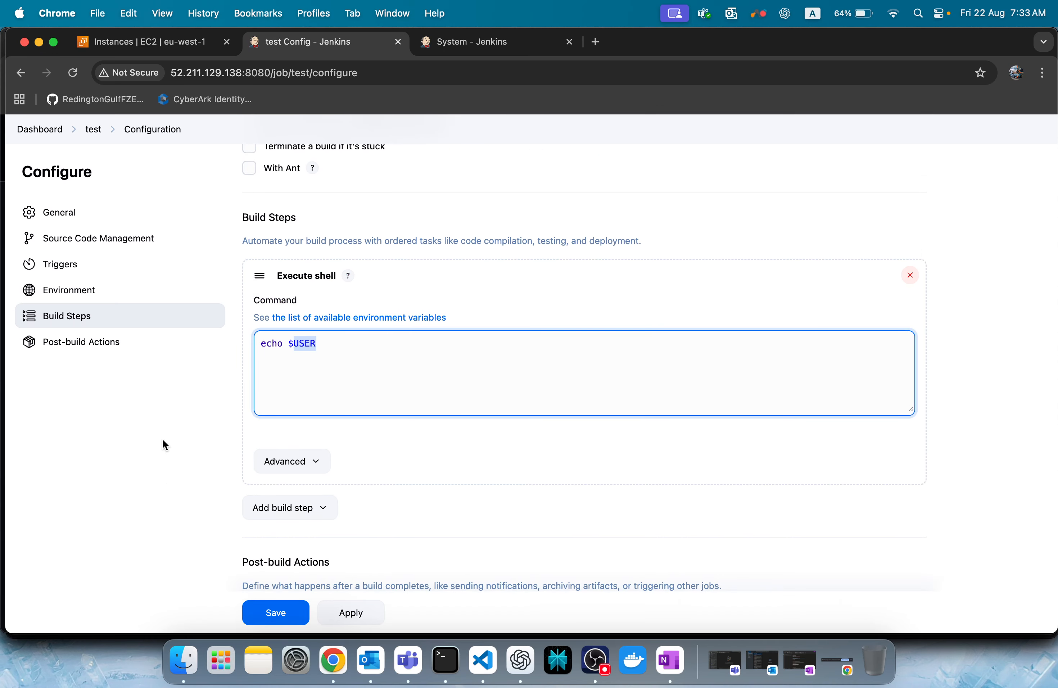
scroll(163, 440, "up", 10)
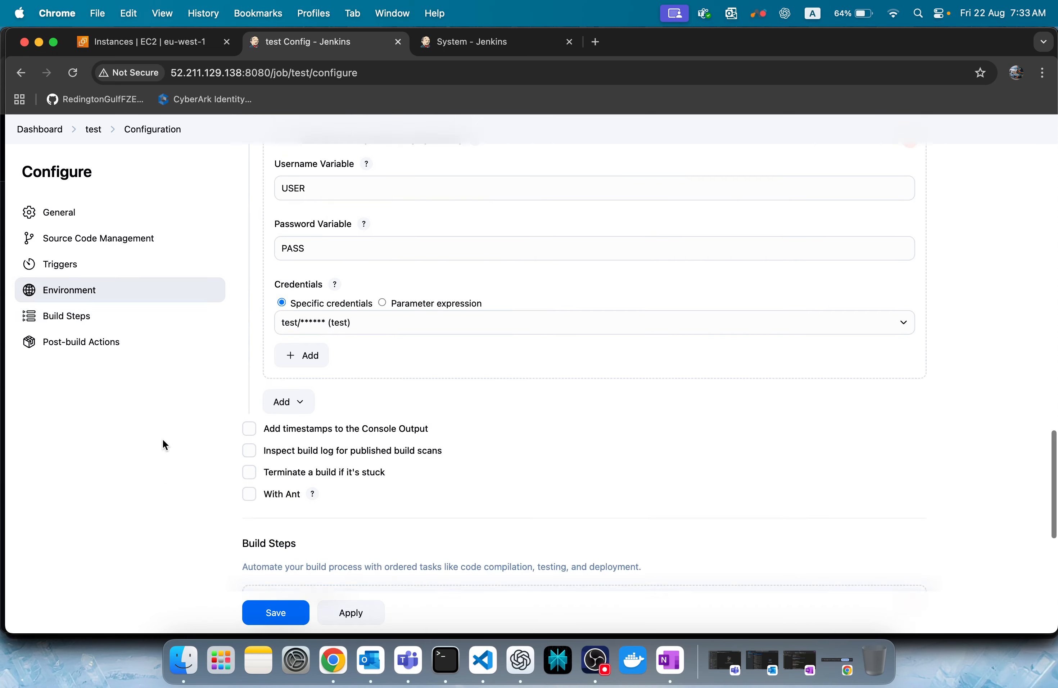
Check the USER variable name in the binding and the echo command.
double_click(304, 199)
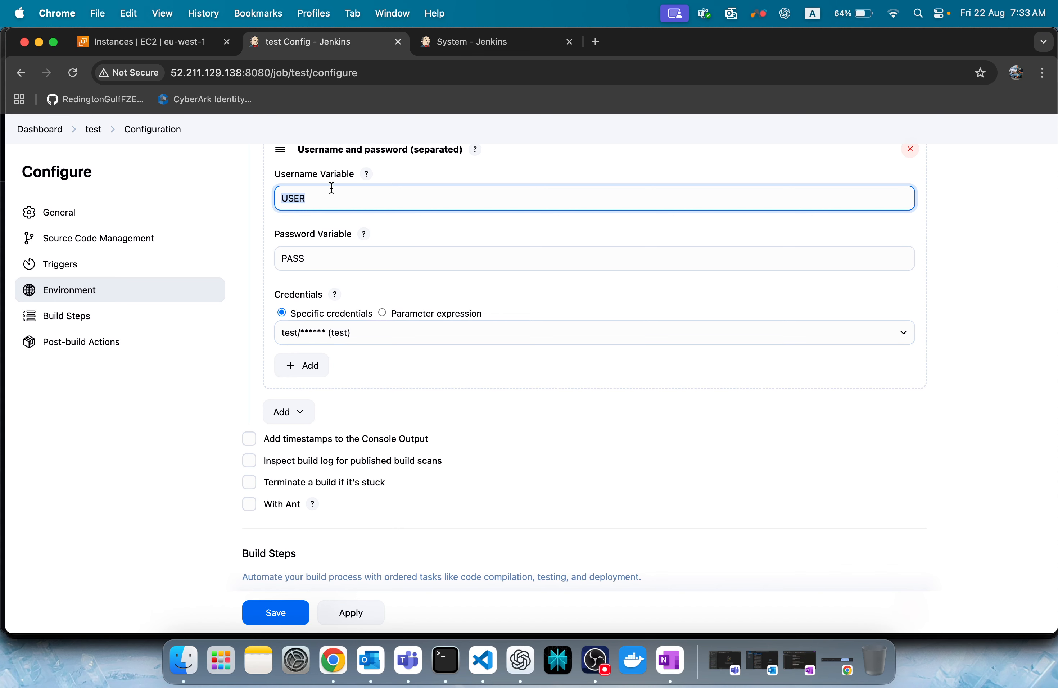
scroll(304, 199, "down", 10)
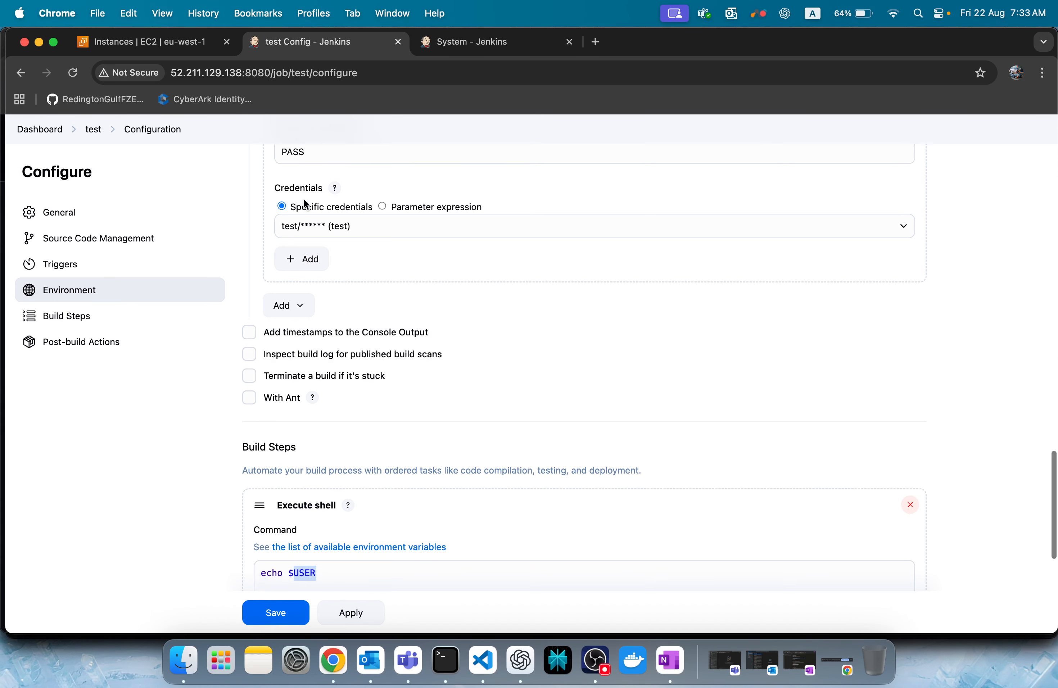
left_click(298, 497)
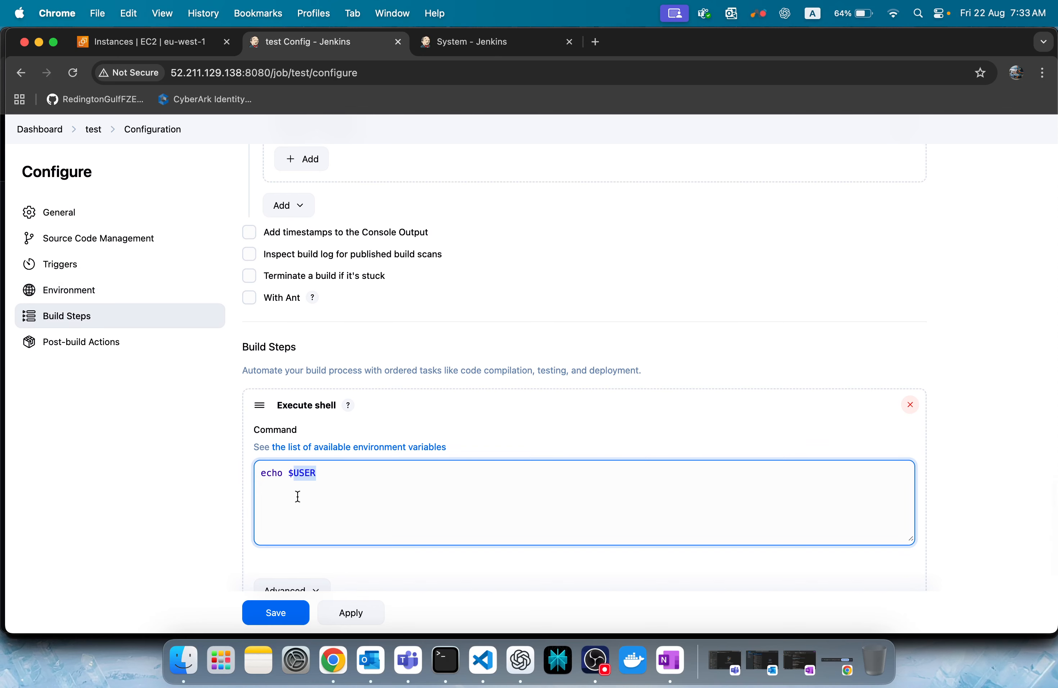
left_click(379, 509)
Enable 'Add timestamps to the Console Output' in the Environment section.
scroll(328, 469, "up", 8)
scroll(331, 478, "up", 1)
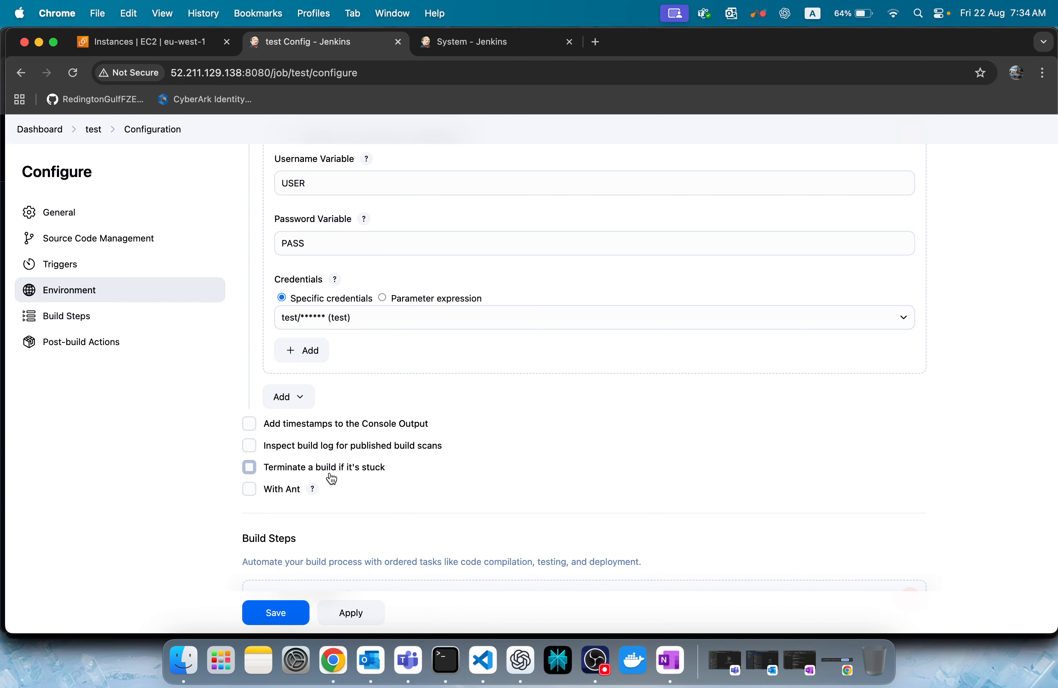
scroll(332, 479, "up", 1)
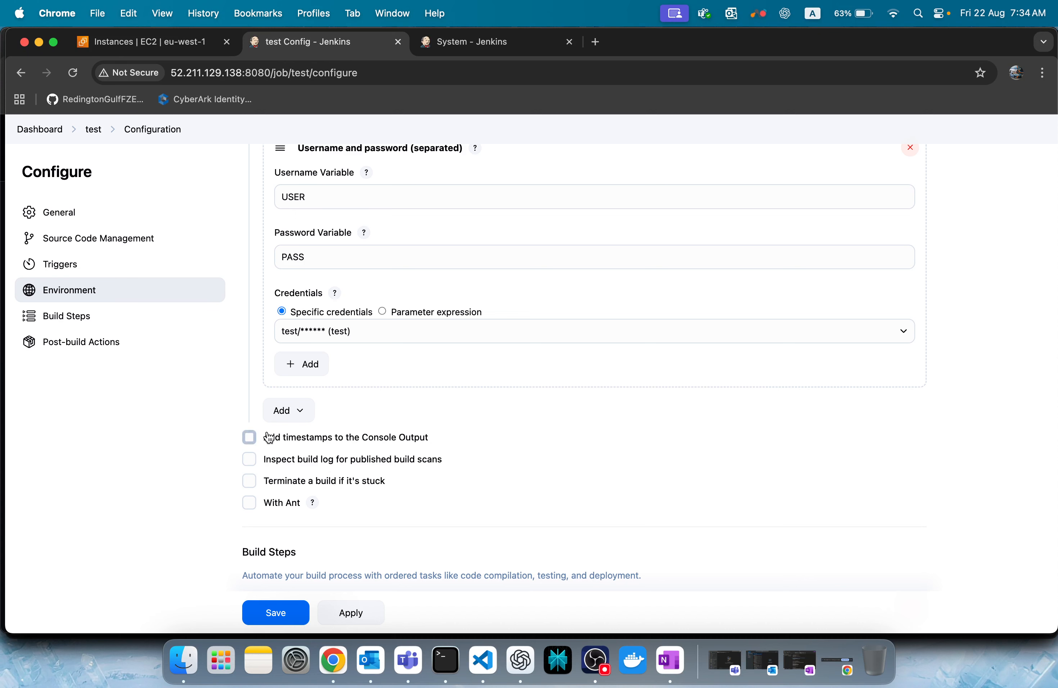
left_click(249, 437)
left_click(444, 43)
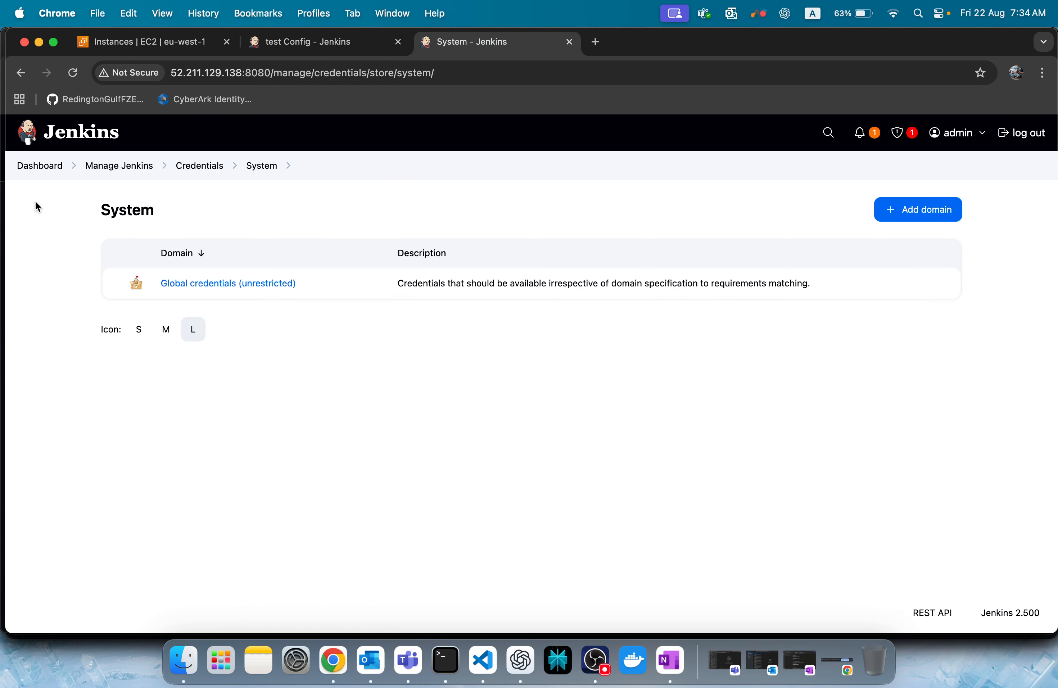
left_click(45, 166)
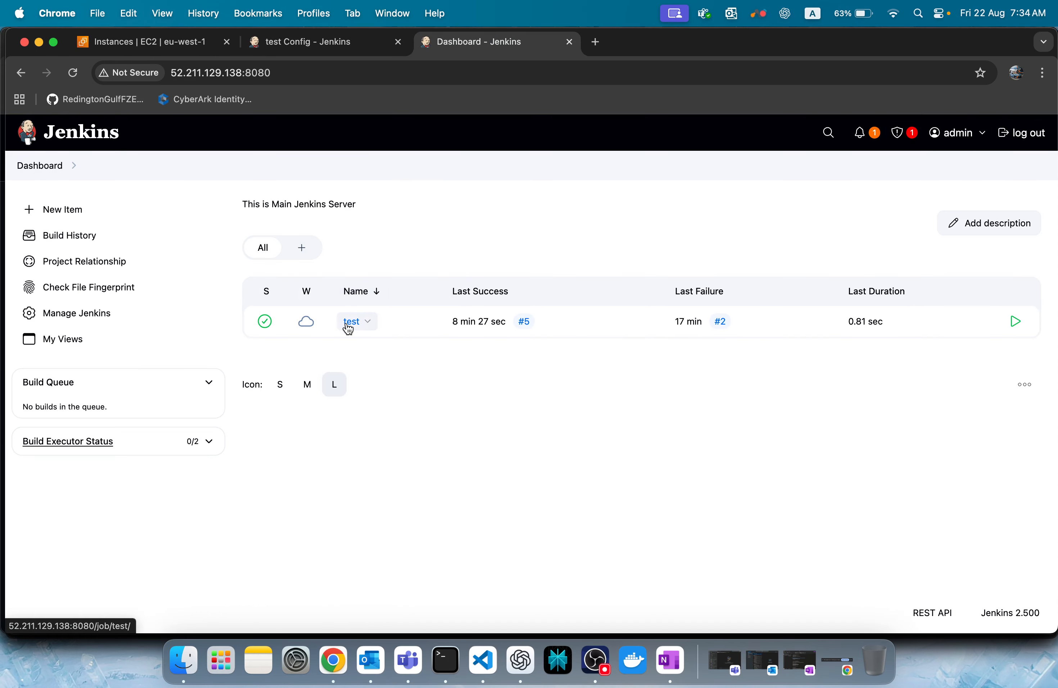
left_click(351, 322)
left_click(34, 504)
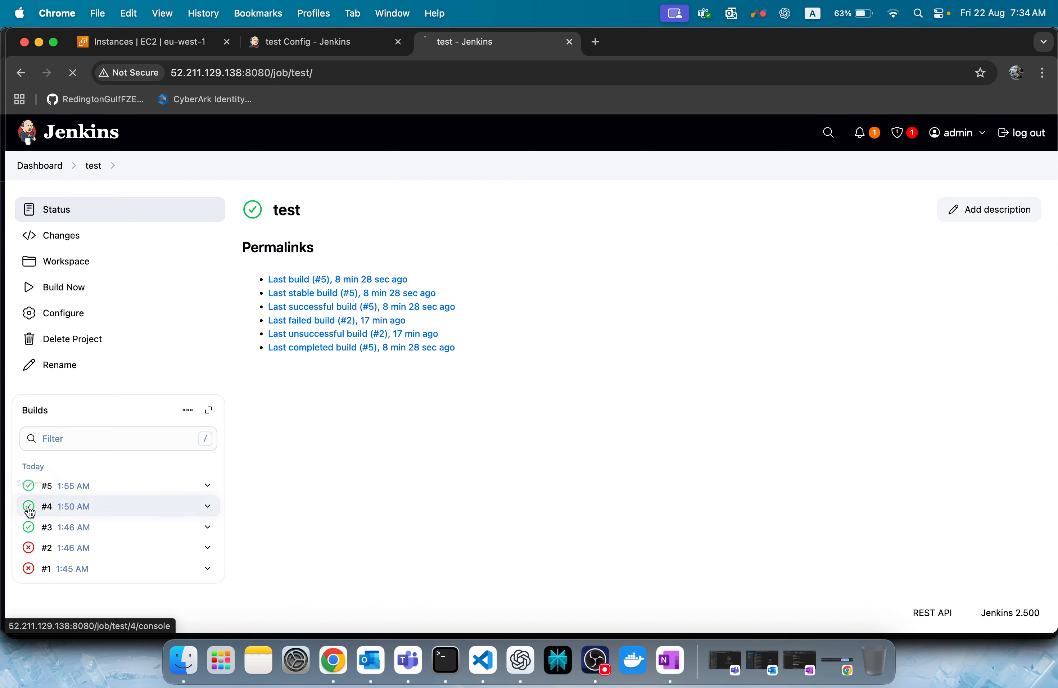
scroll(350, 416, "down", 1)
scroll(319, 263, "down", 3)
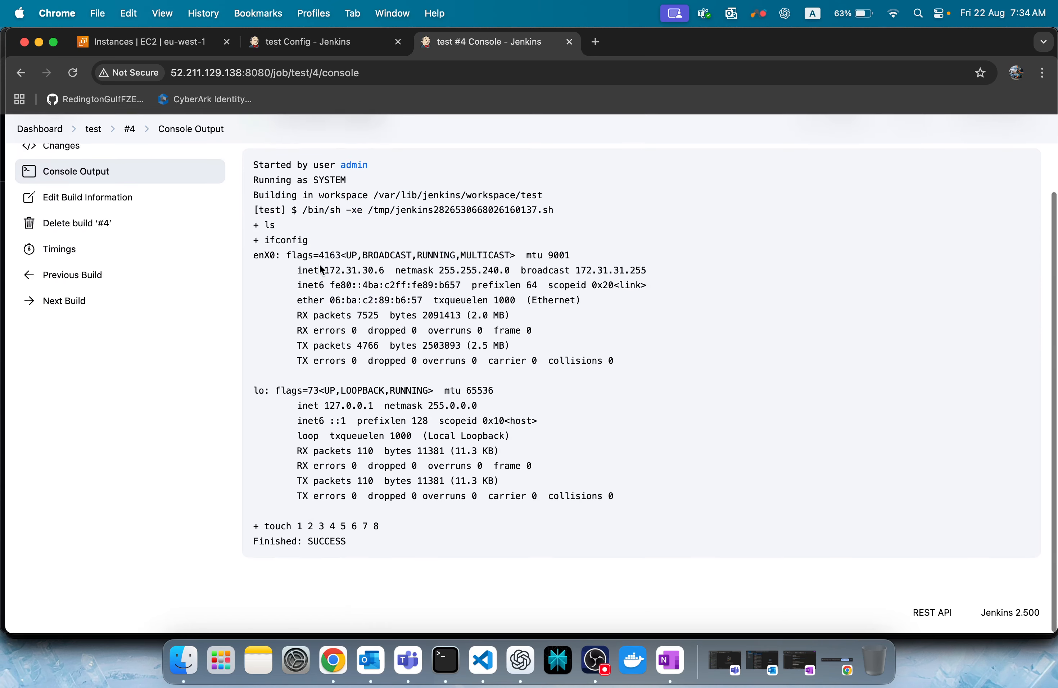
scroll(341, 284, "up", 4)
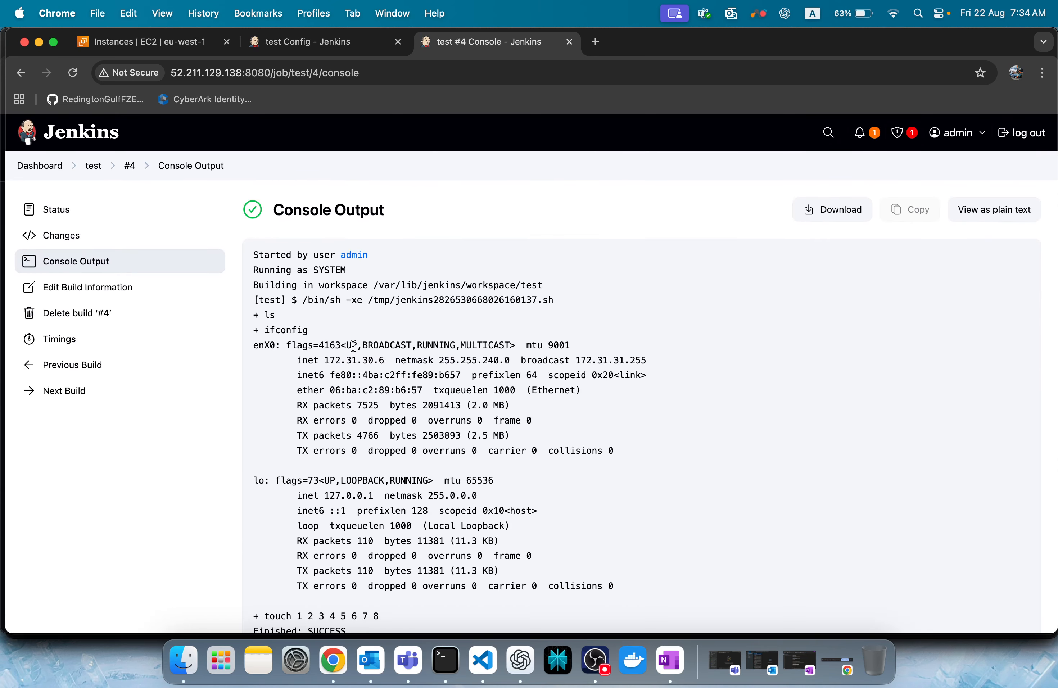
left_click(330, 49)
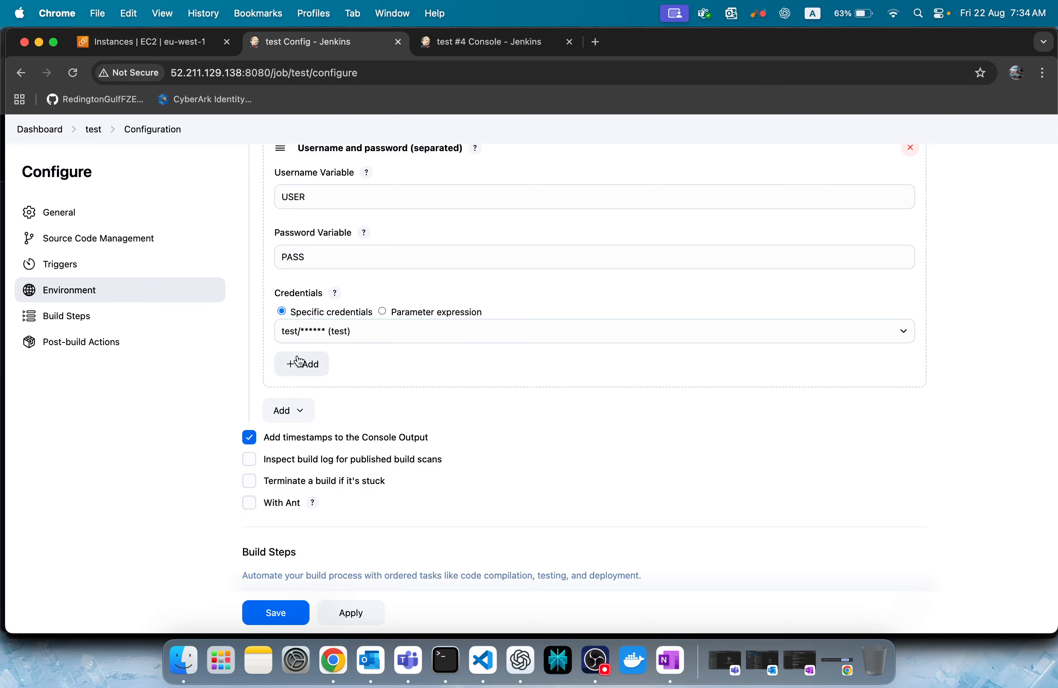
Return from build #4's console to the test job's configuration page.
scroll(192, 473, "down", 2)
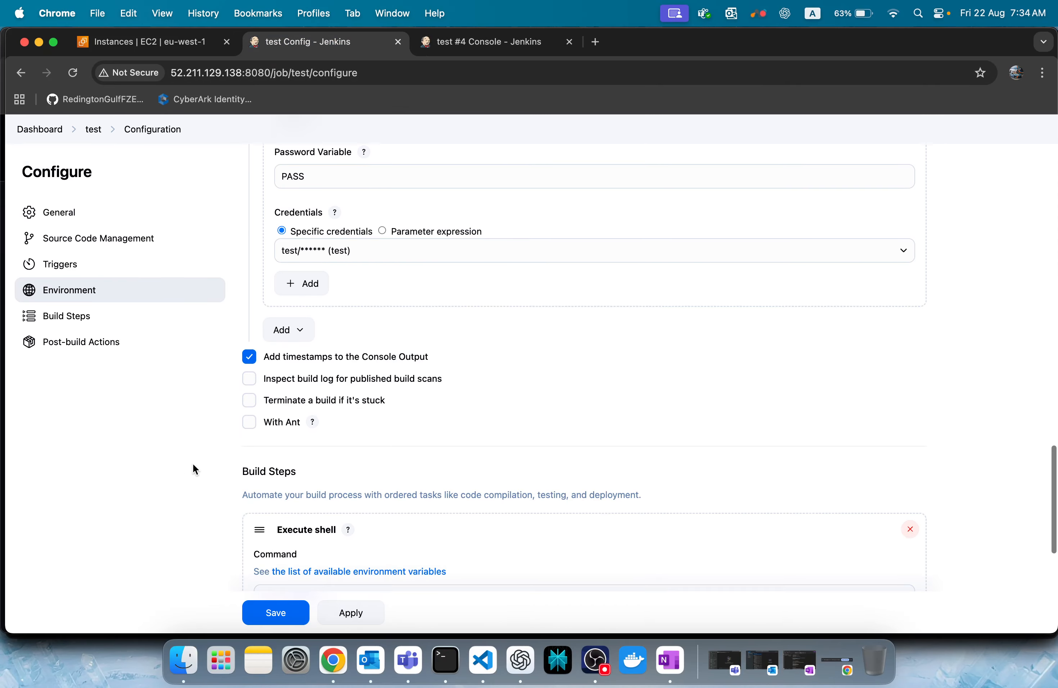
left_click(526, 45)
left_click(331, 41)
scroll(315, 318, "down", 1)
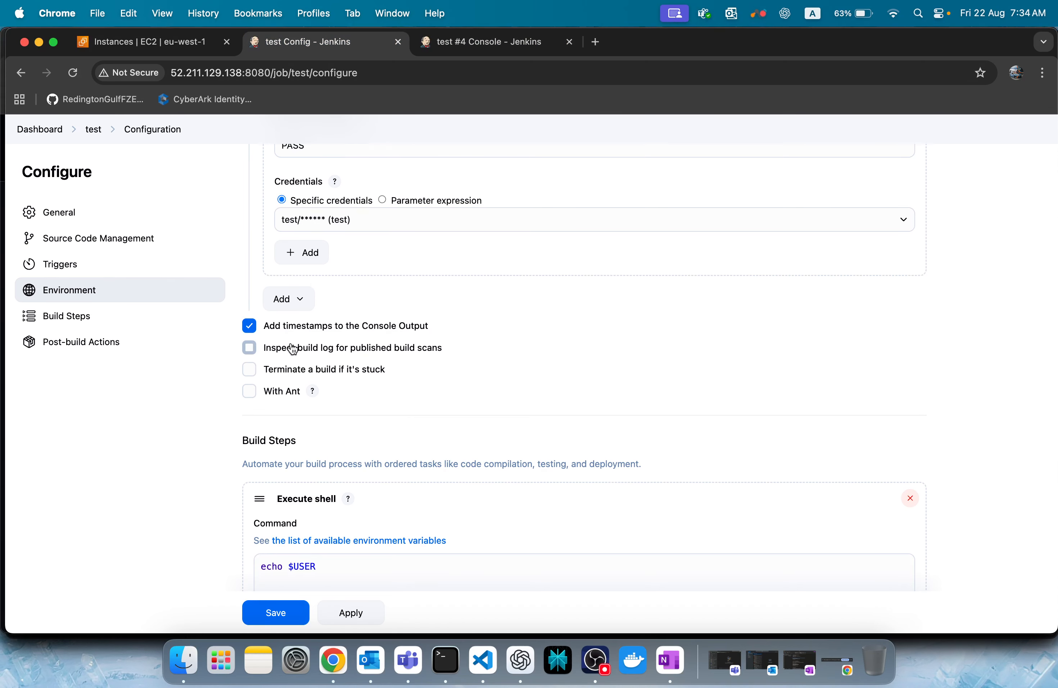
Enable 'Terminate a build if it's stuck' with Absolute strategy and 3-minute timeout.
left_click(291, 379)
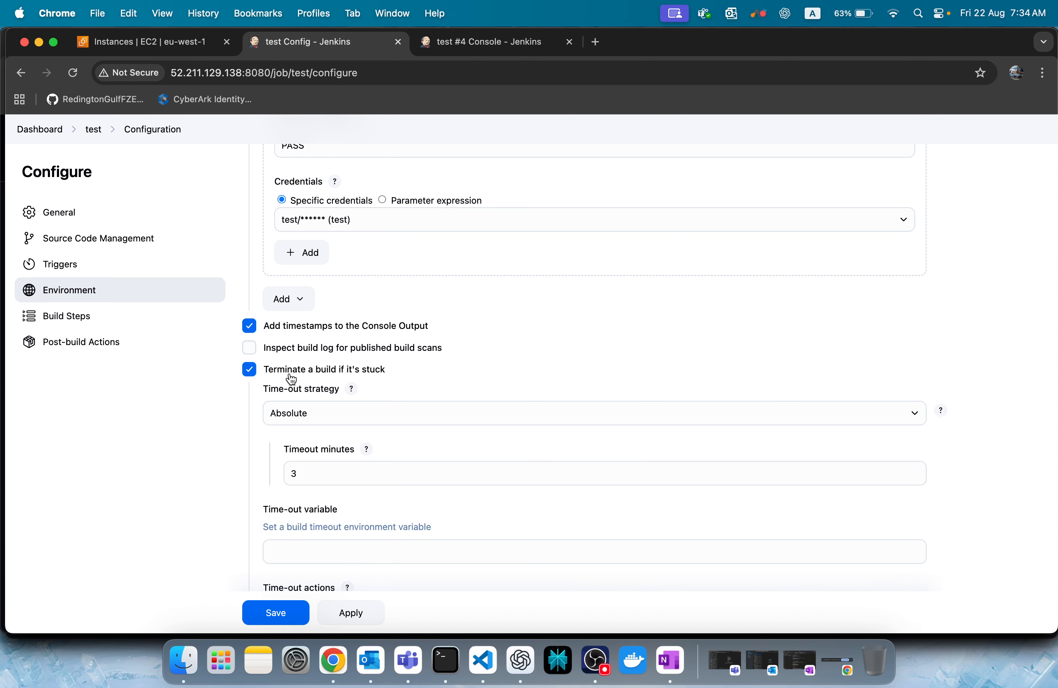
left_click(250, 370)
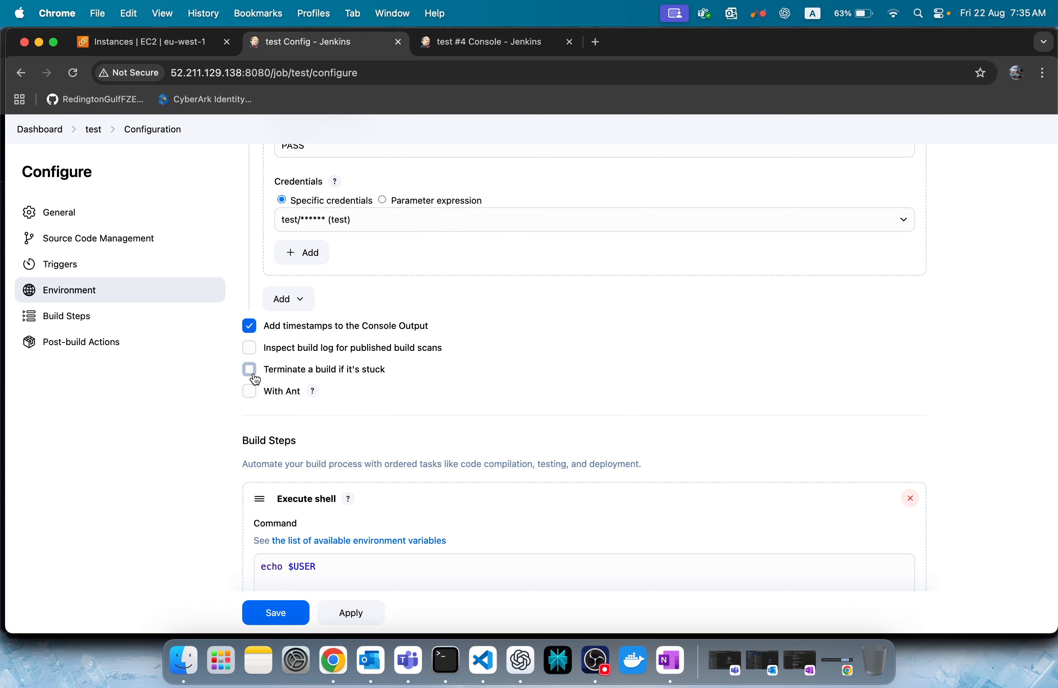
left_click(254, 375)
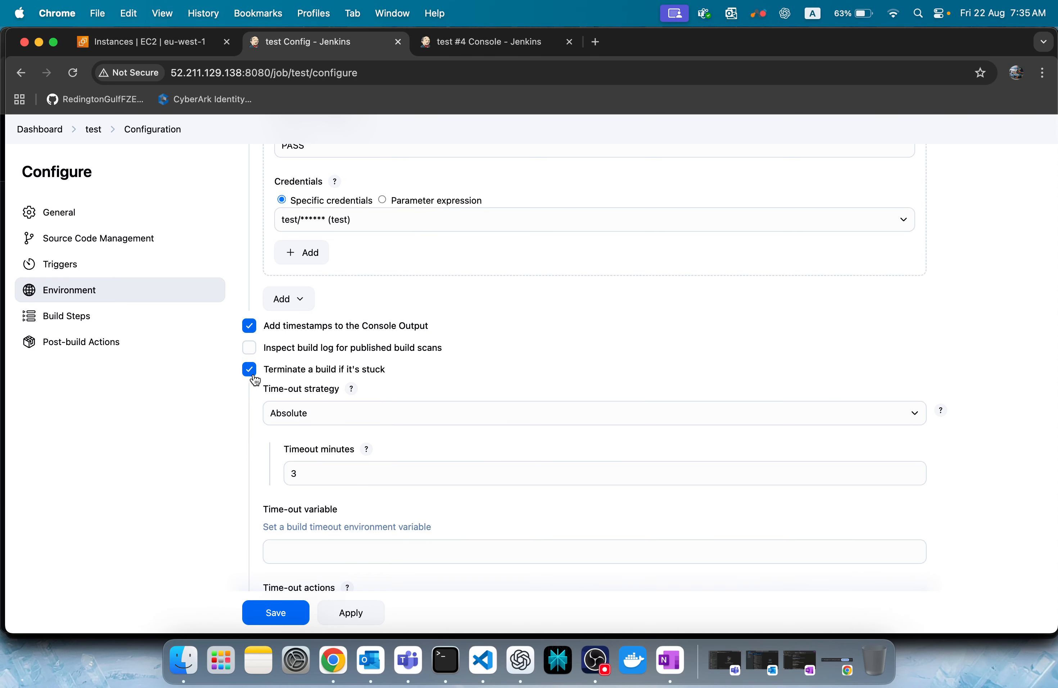
scroll(221, 485, "down", 2)
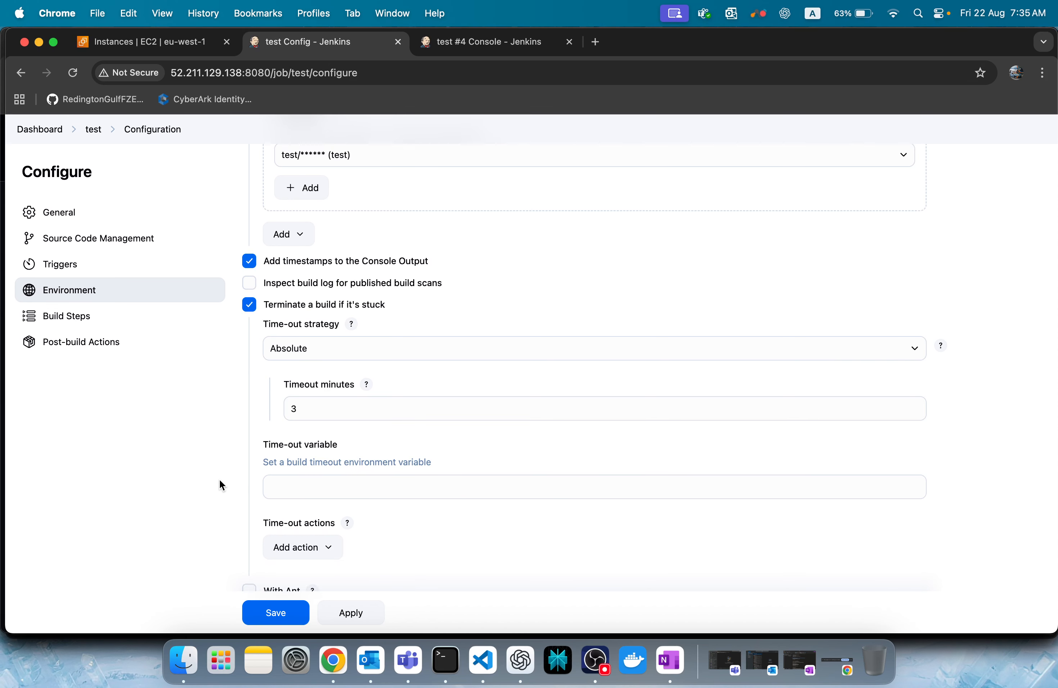
left_click(307, 356)
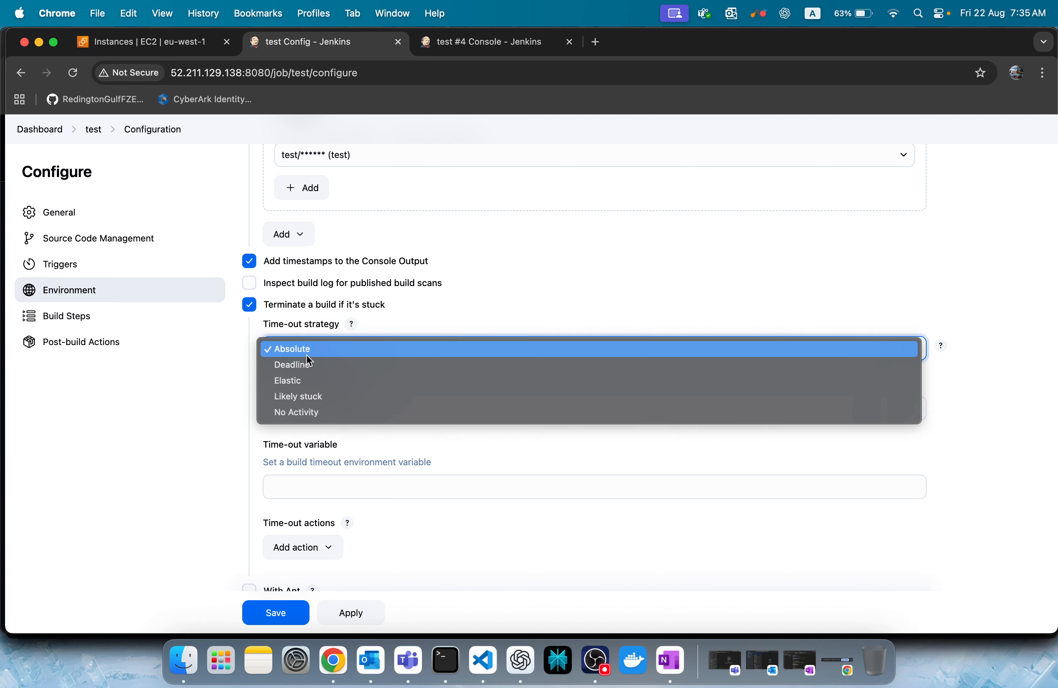
left_click(307, 355)
left_click(327, 403)
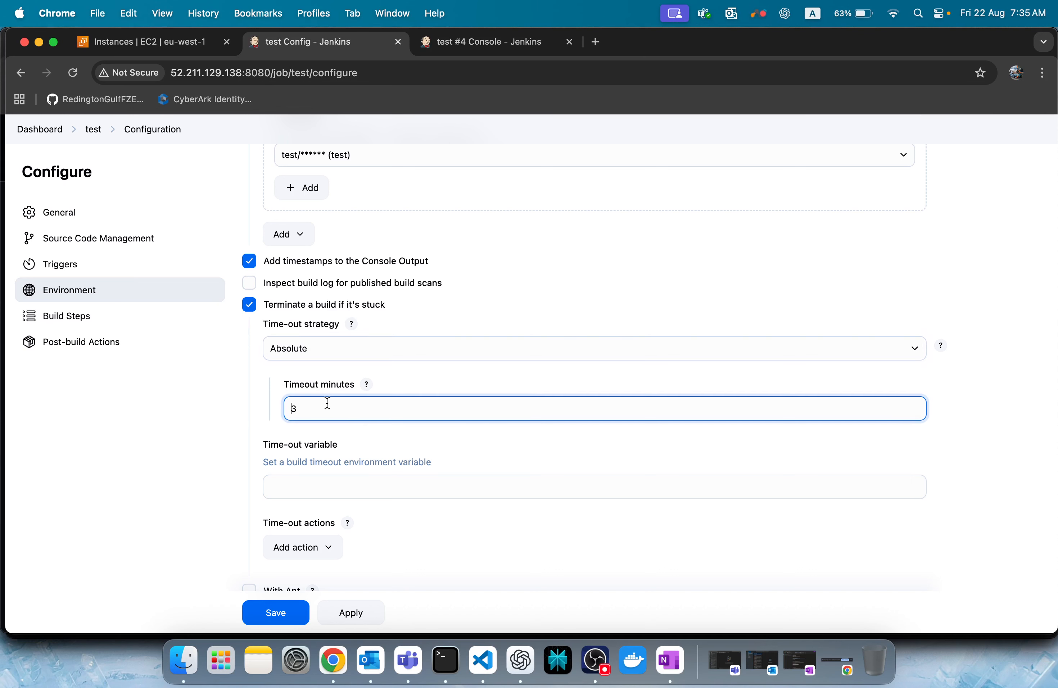
key("Right")
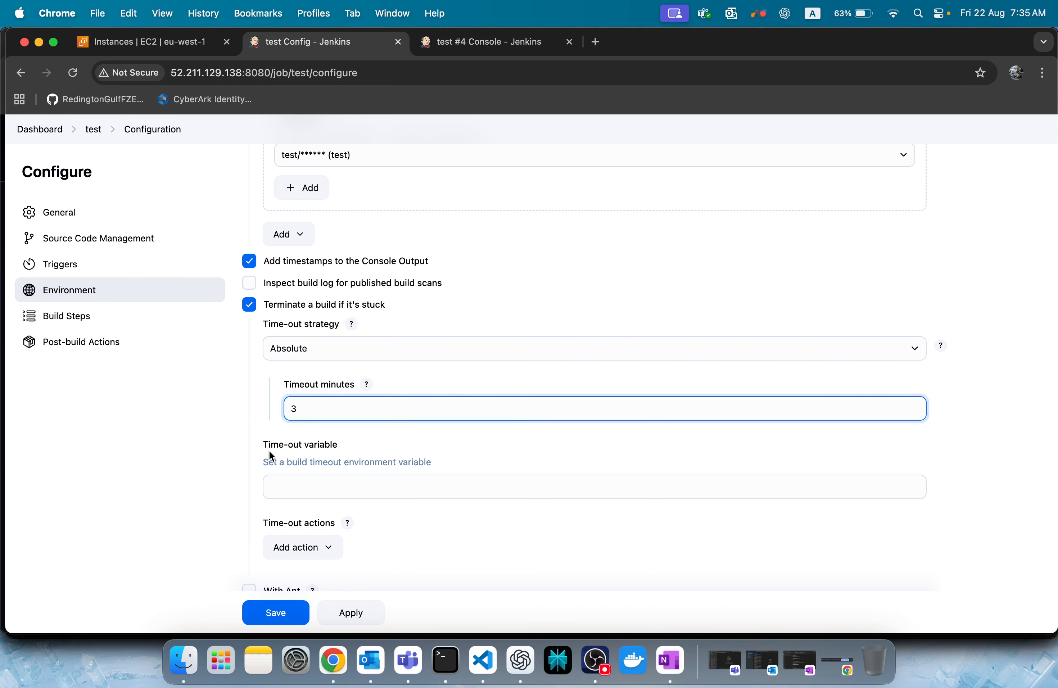
left_click(173, 488)
scroll(173, 488, "down", 1)
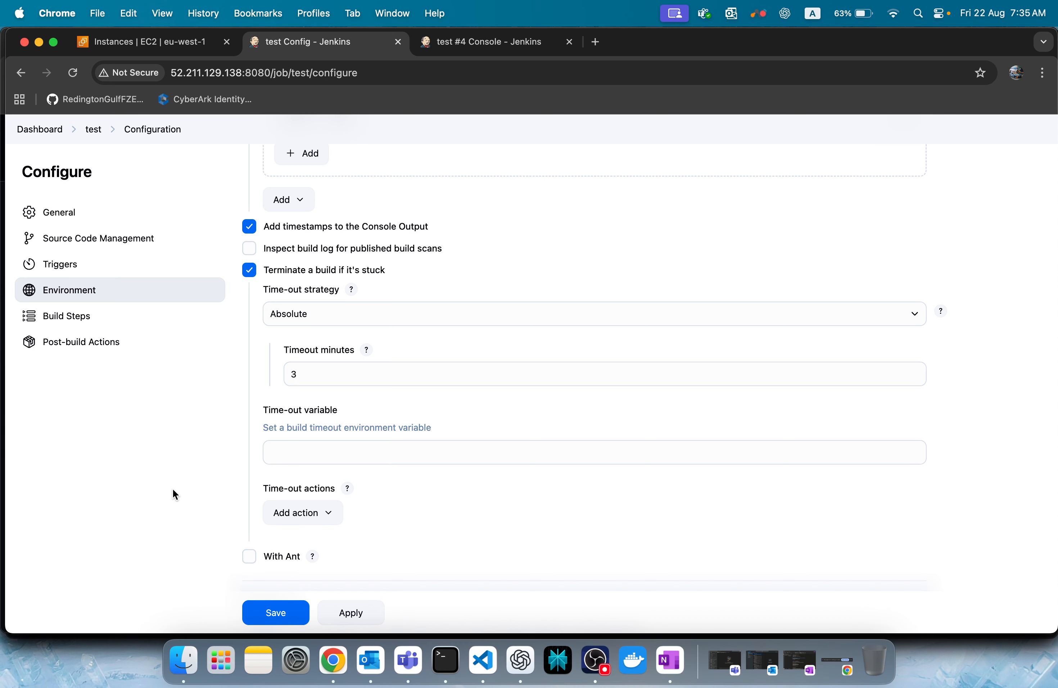
Add 'Abort the build' as the stuck-build time-out action.
scroll(326, 406, "down", 3)
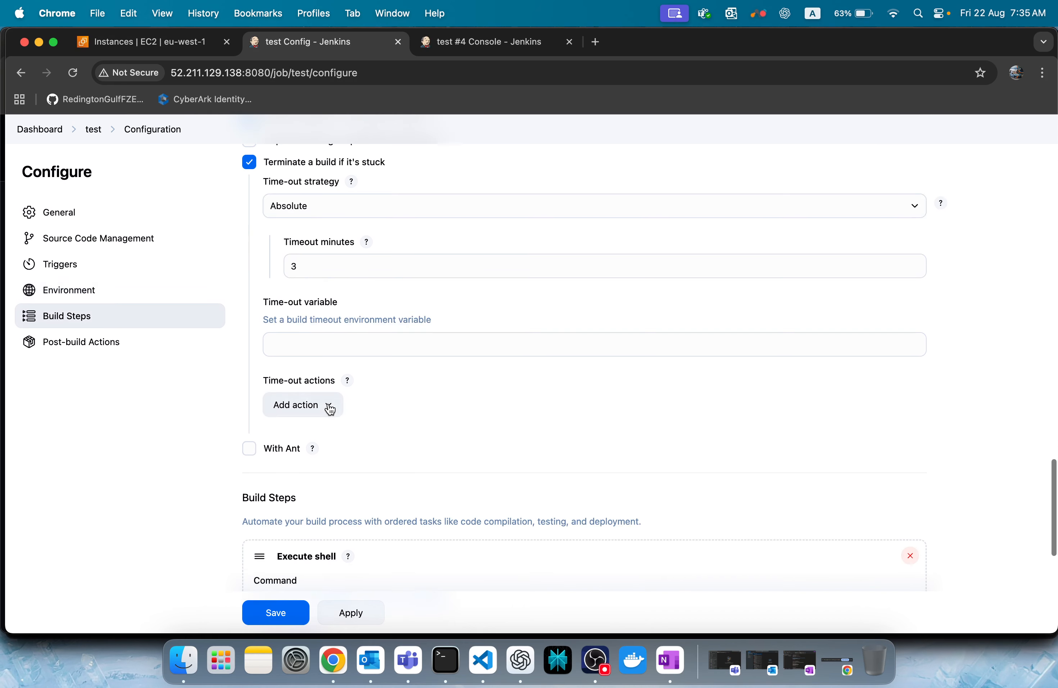
left_click(312, 407)
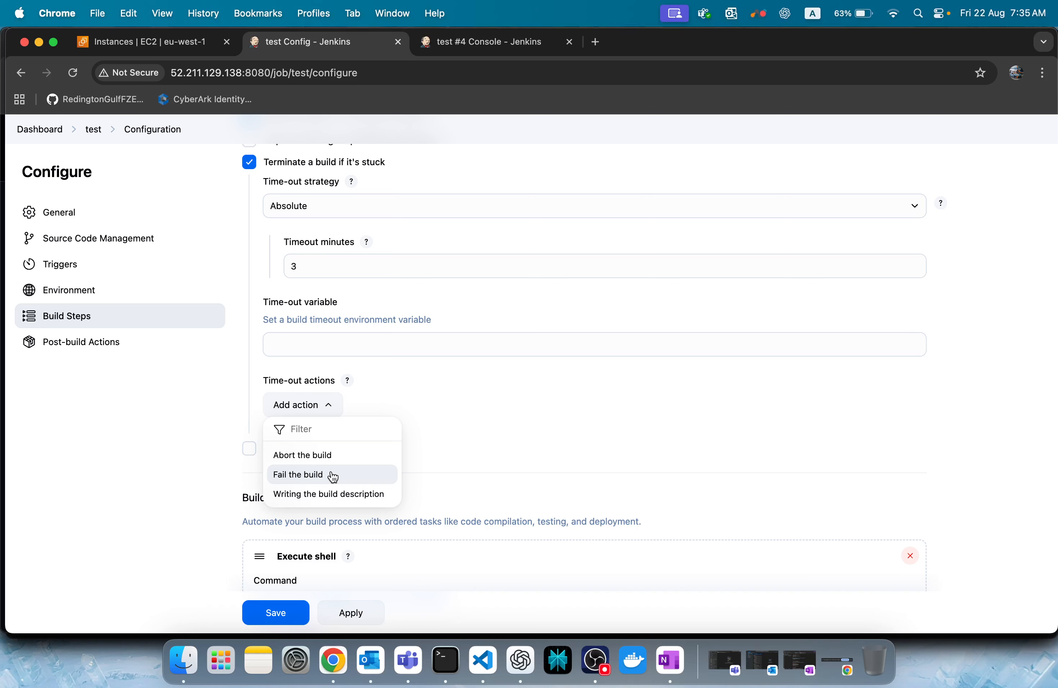
left_click(309, 465)
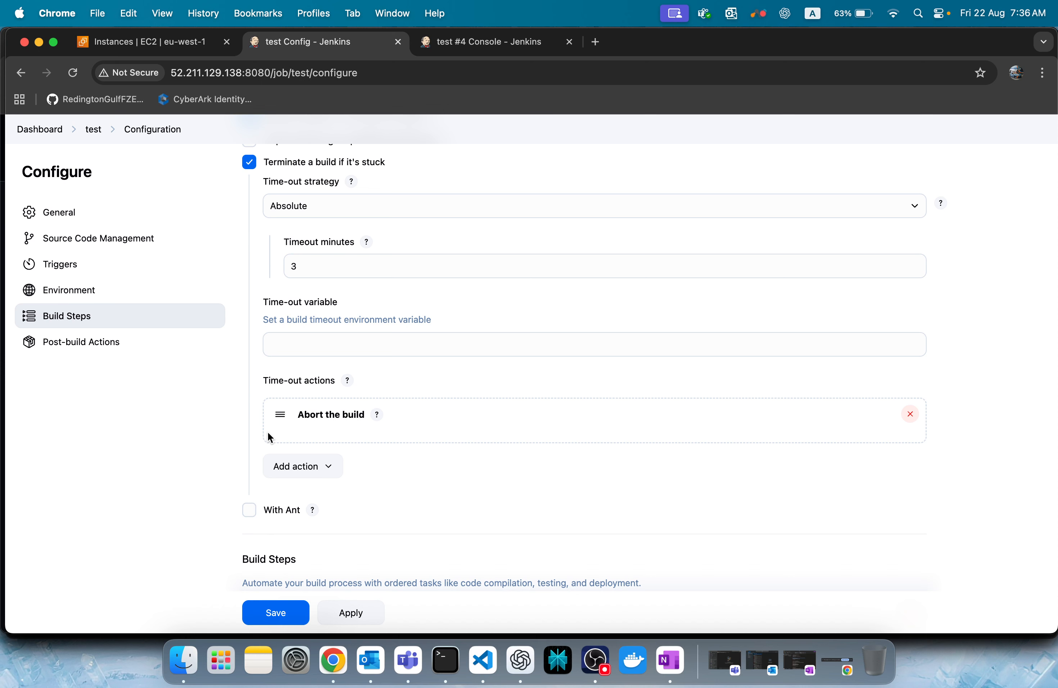
scroll(268, 433, "up", 10)
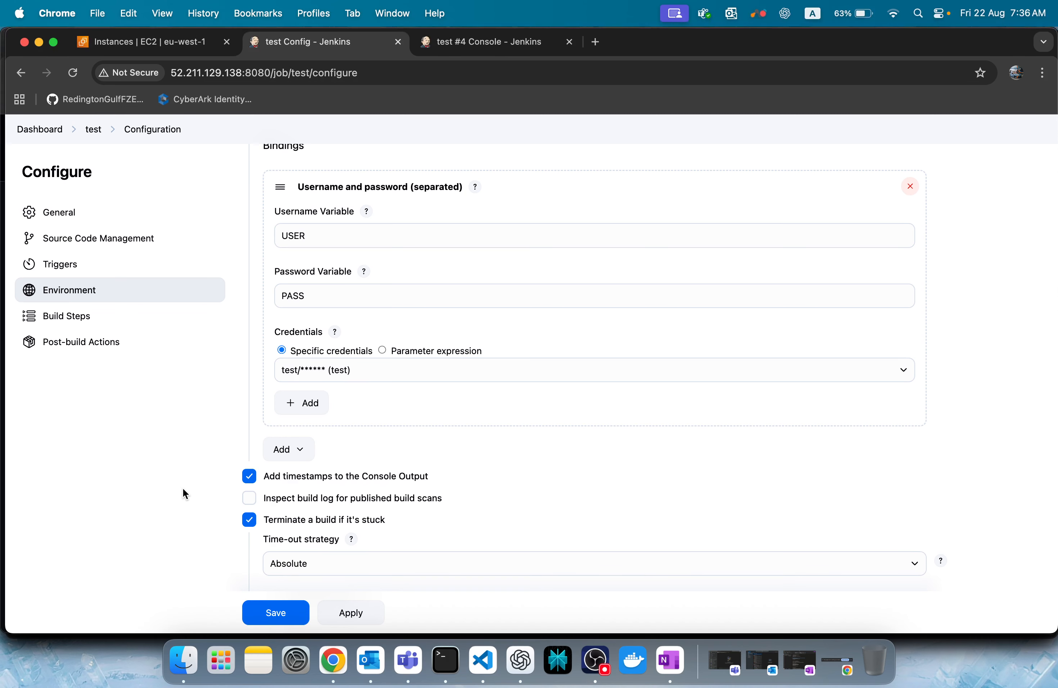
scroll(182, 488, "up", 2)
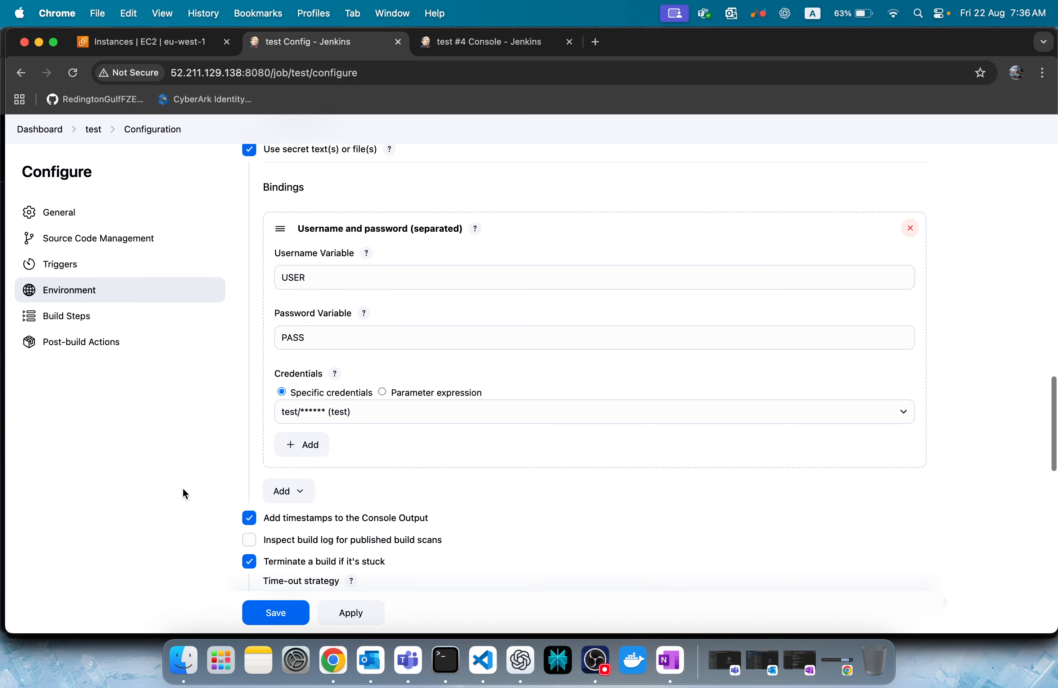
scroll(185, 494, "up", 2)
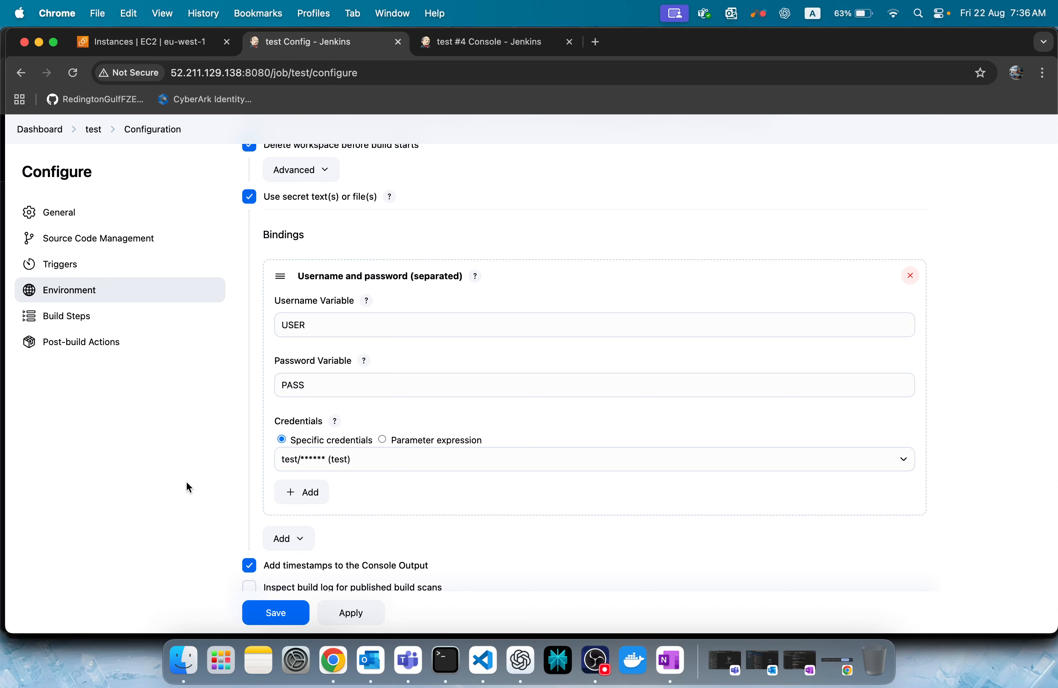
scroll(291, 445, "up", 3)
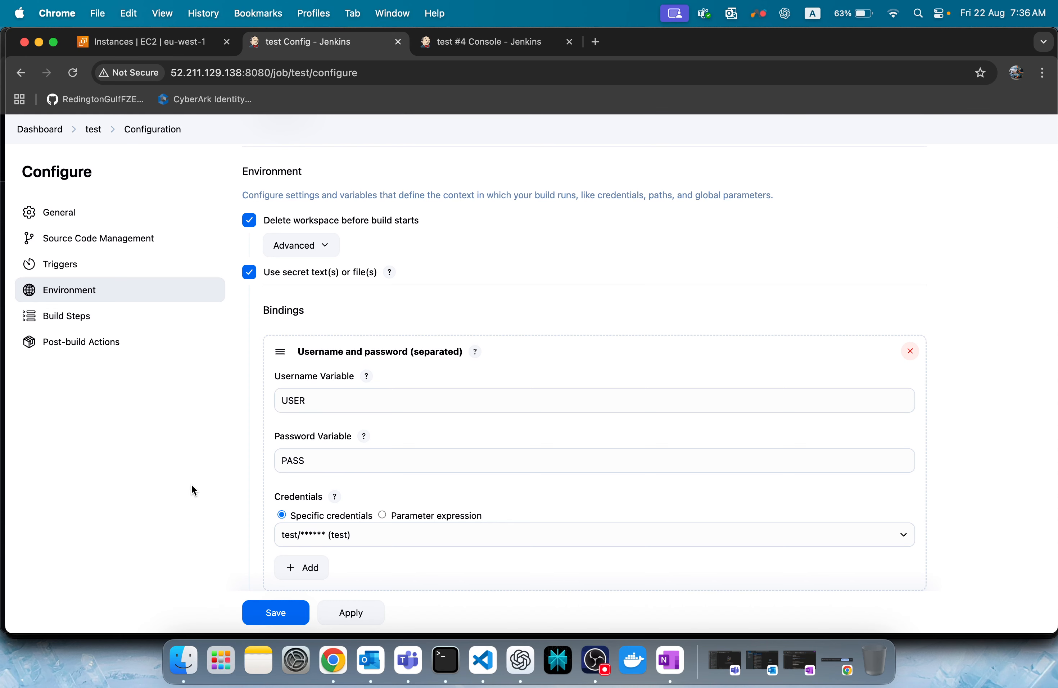
scroll(190, 484, "down", 8)
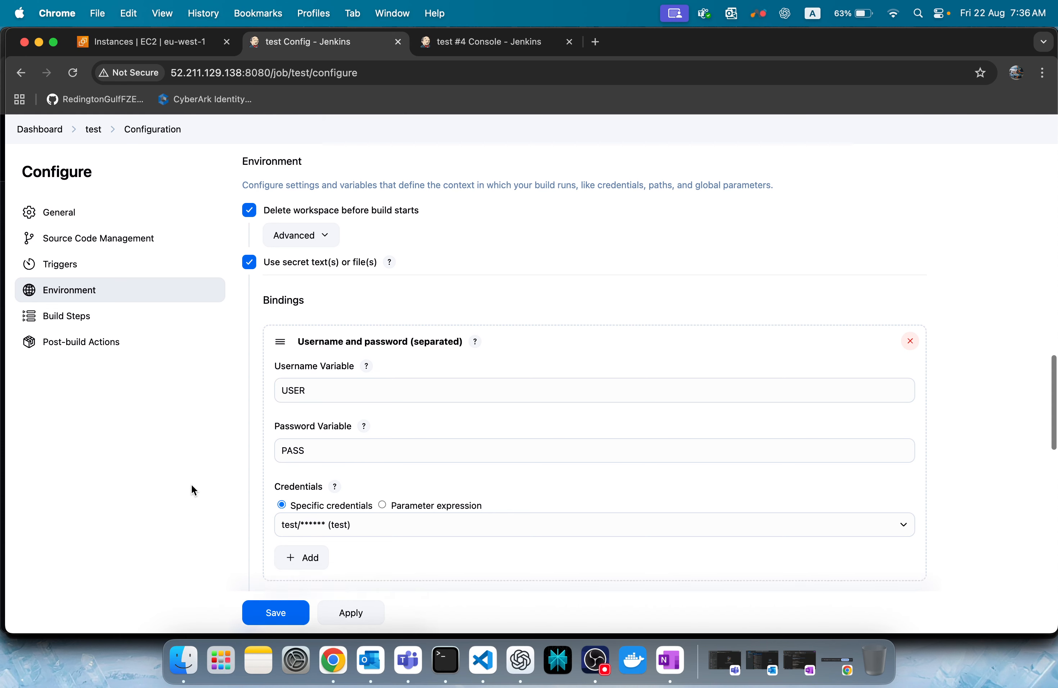
scroll(192, 488, "down", 4)
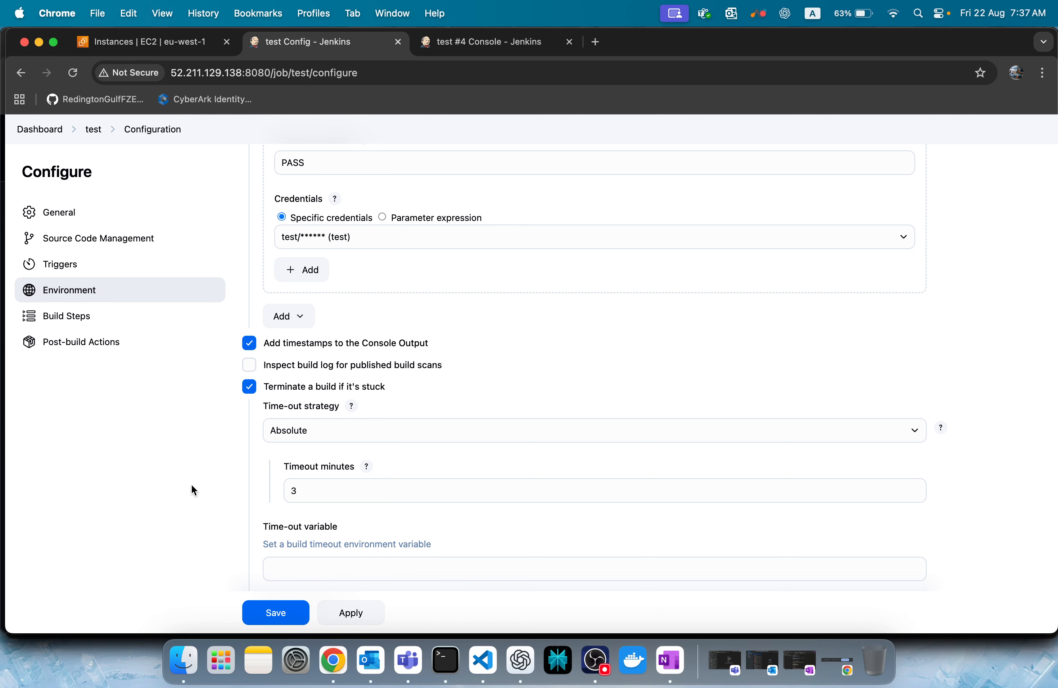
scroll(192, 486, "down", 3)
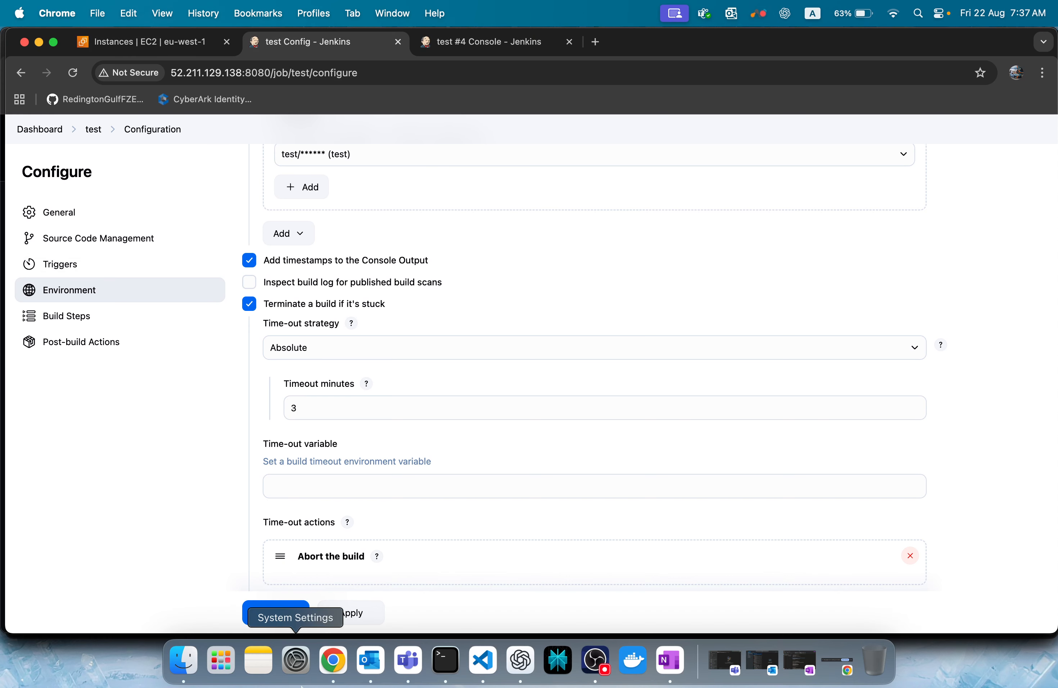
Save the configuration, run build #6 and view its timestamped console output.
left_click(268, 615)
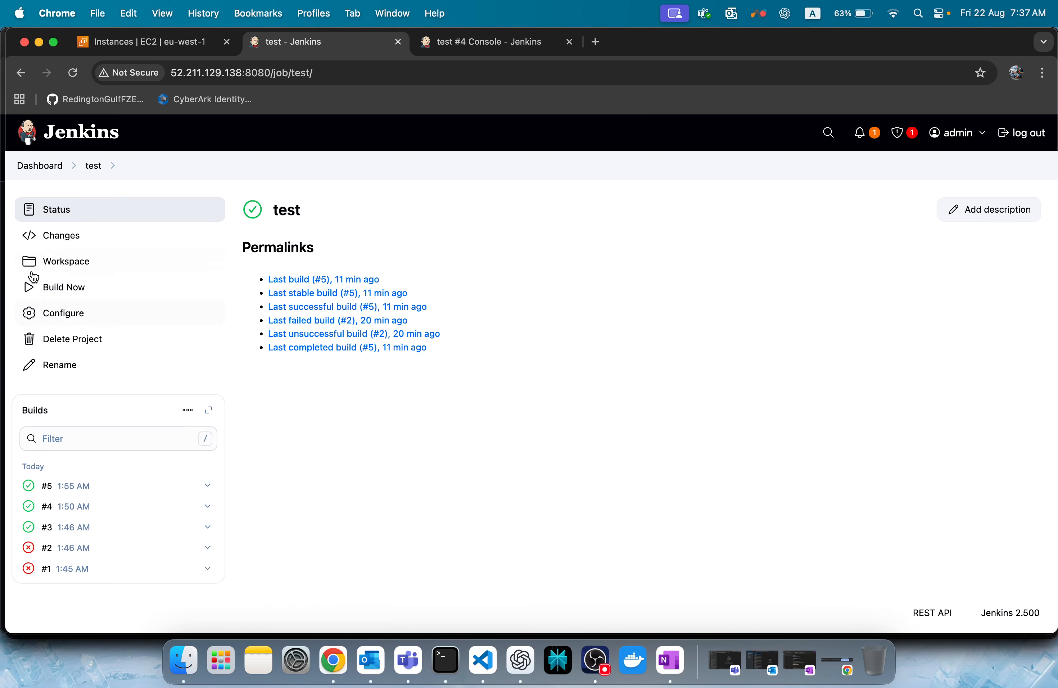
left_click(56, 293)
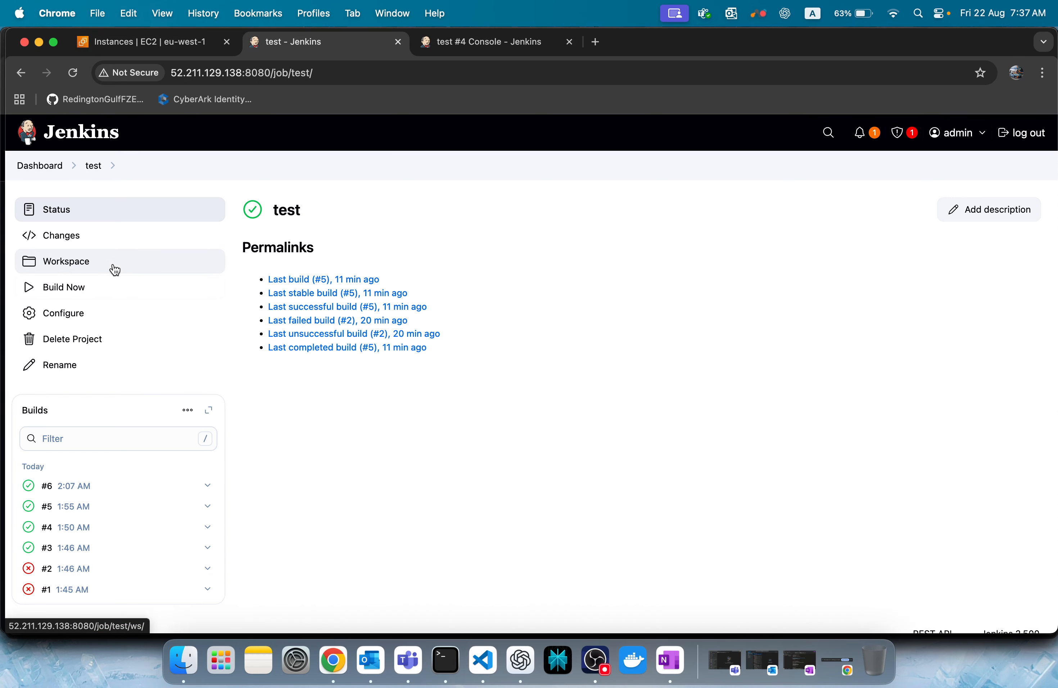
left_click(31, 487)
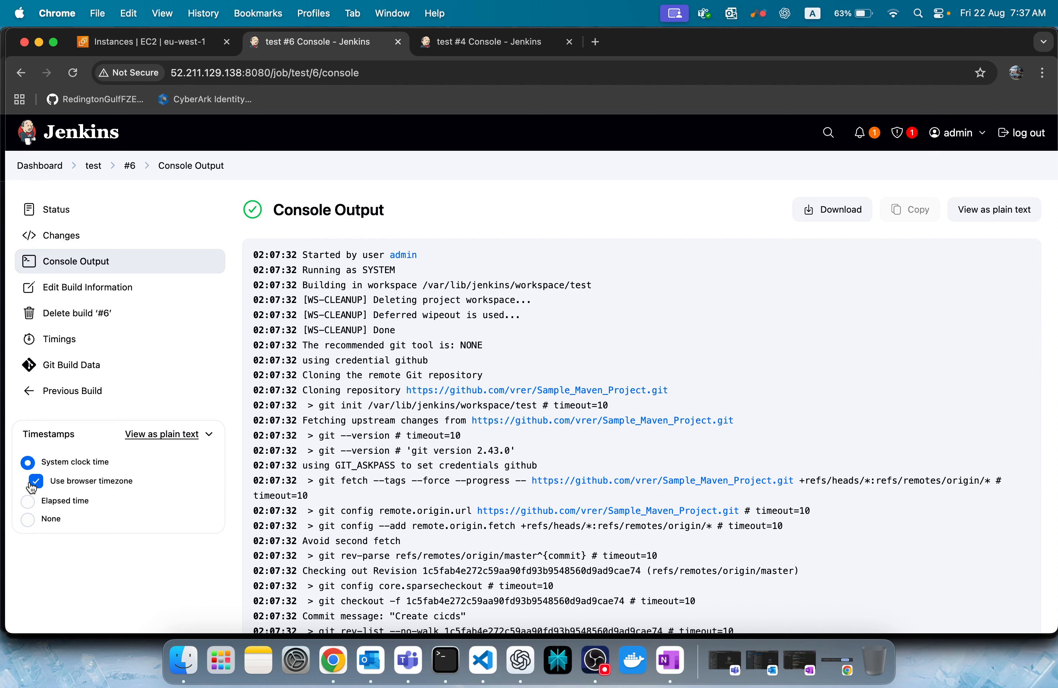
left_click_drag(253, 255, 270, 304)
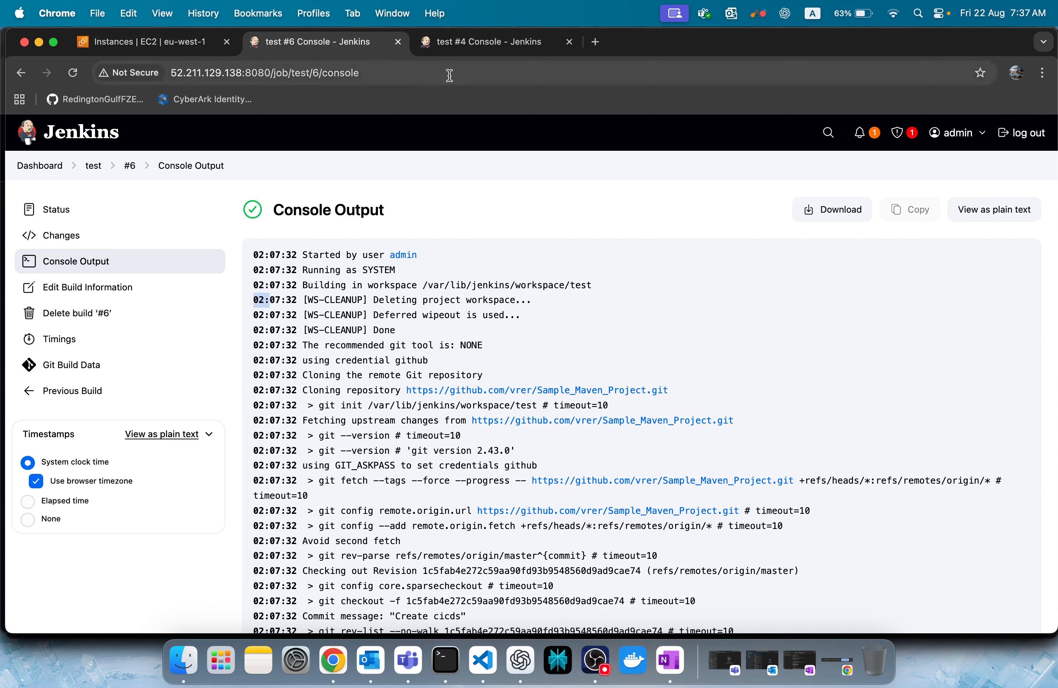
Close build #4's console and confirm build #6 echoed USER masked as ****.
left_click(448, 52)
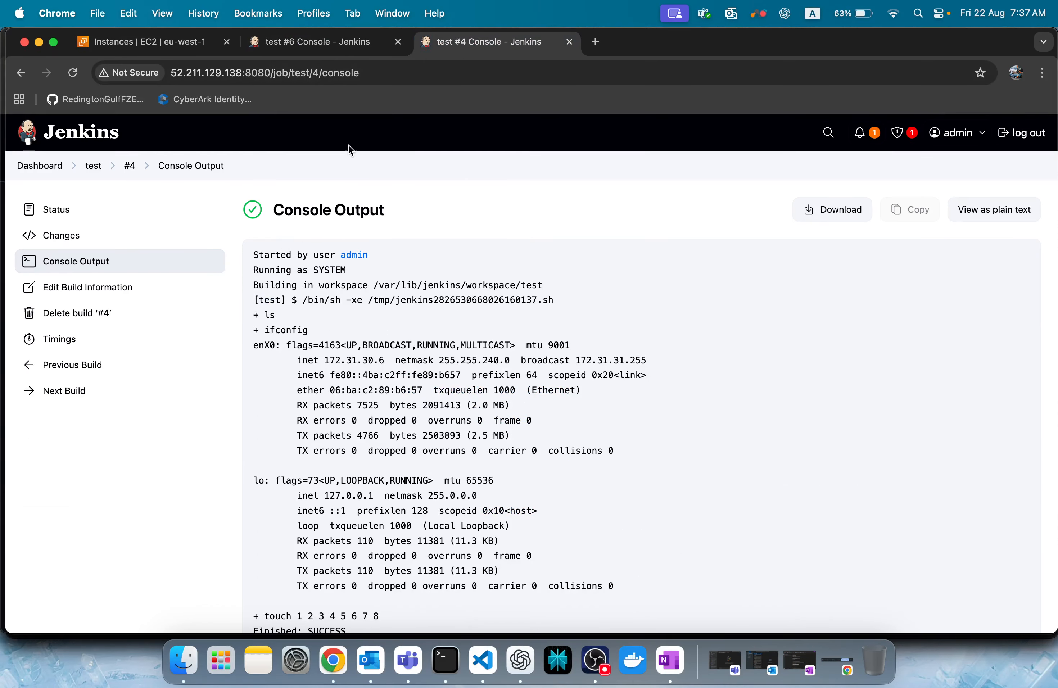
left_click(569, 42)
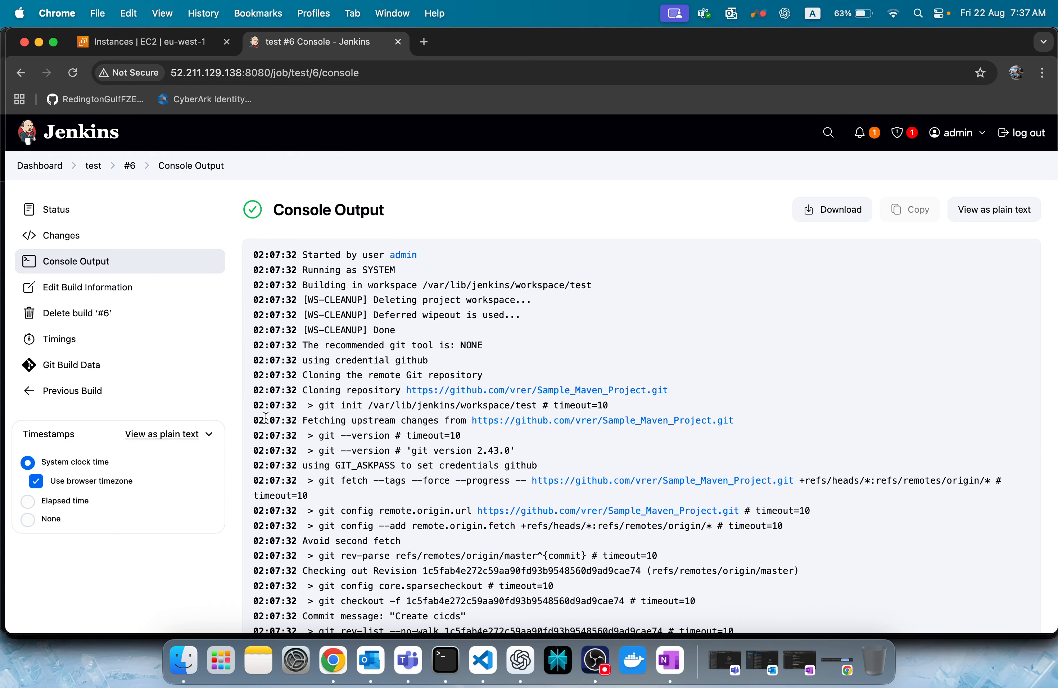
scroll(288, 477, "down", 5)
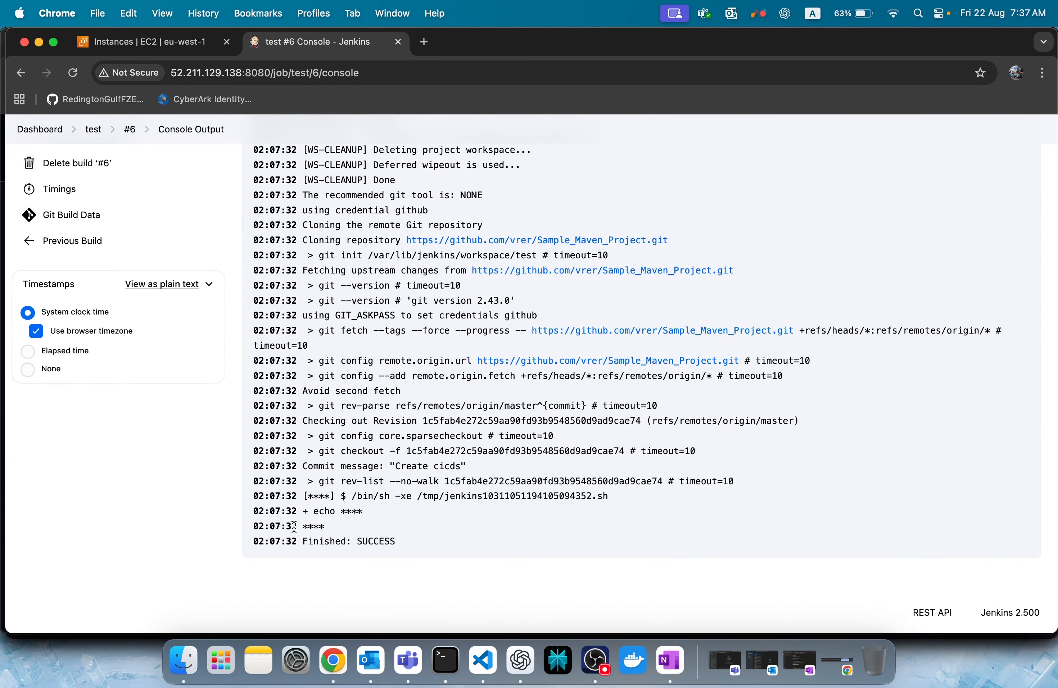
left_click_drag(295, 536, 261, 411)
left_click(300, 497)
left_click_drag(312, 513, 334, 529)
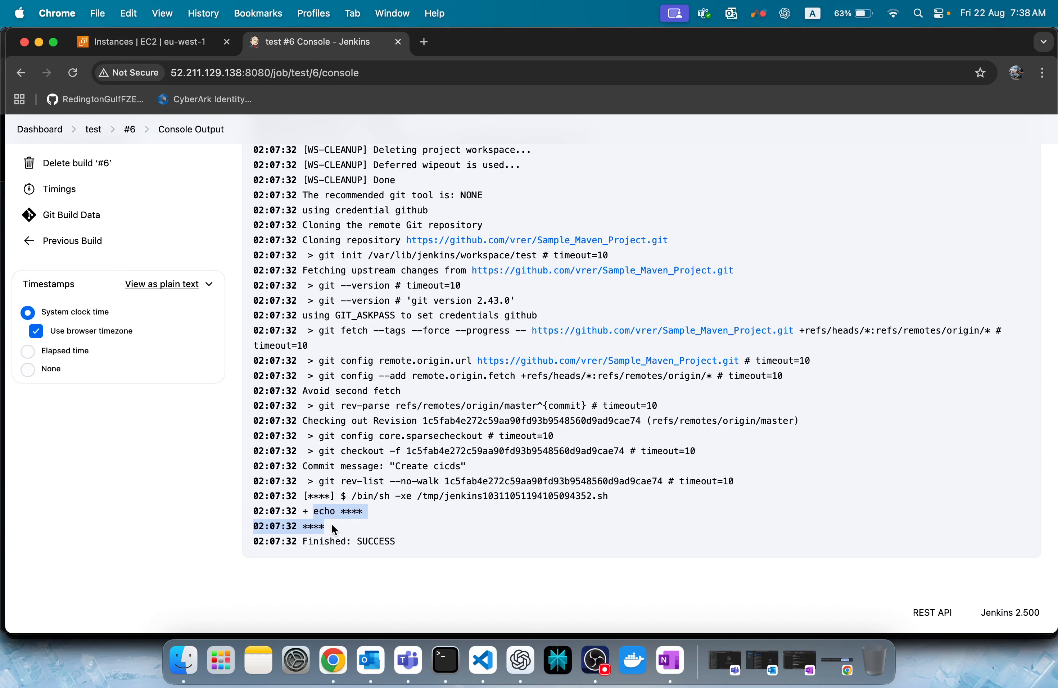
left_click(92, 134)
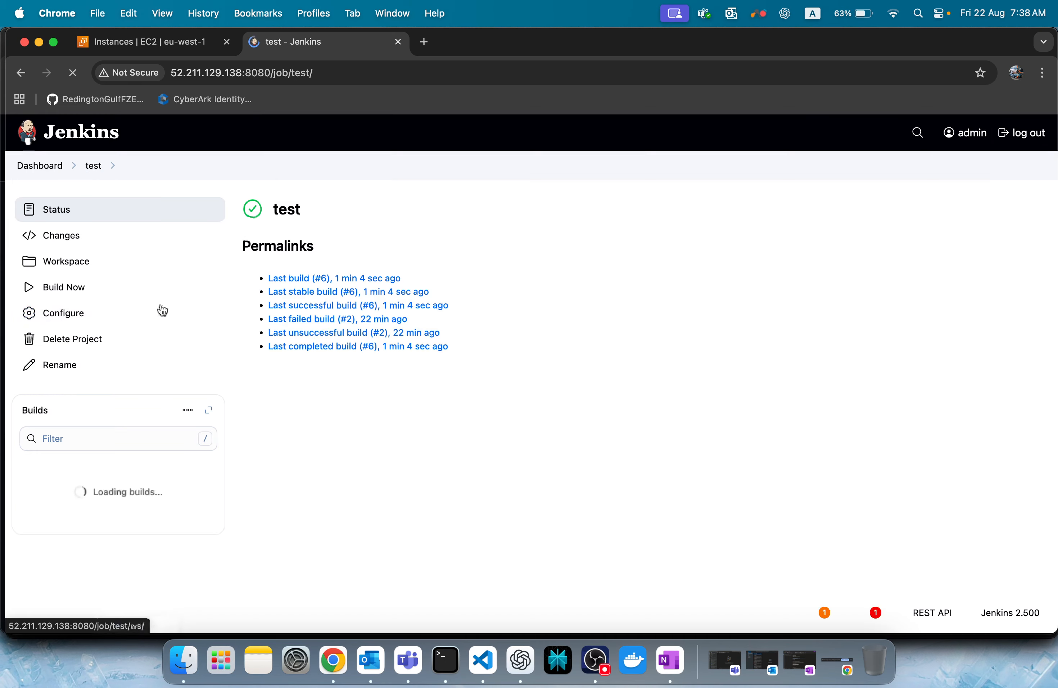
Run build #7 from the job page in a new tab, then return to the configuration.
left_click(77, 311)
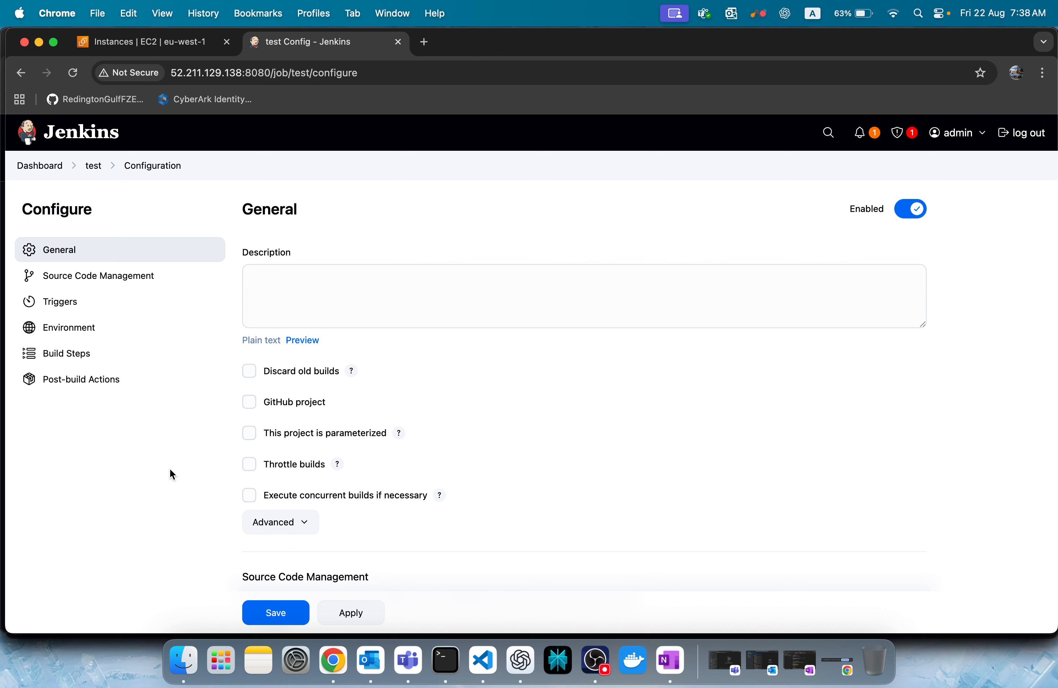
left_click(250, 371)
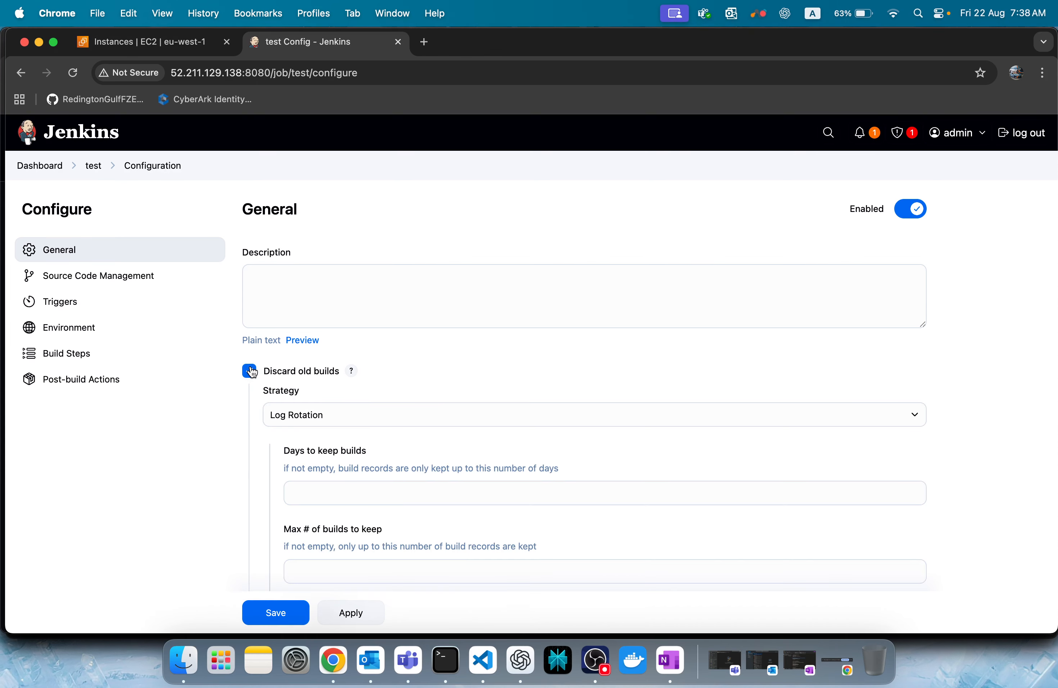
left_click(249, 370)
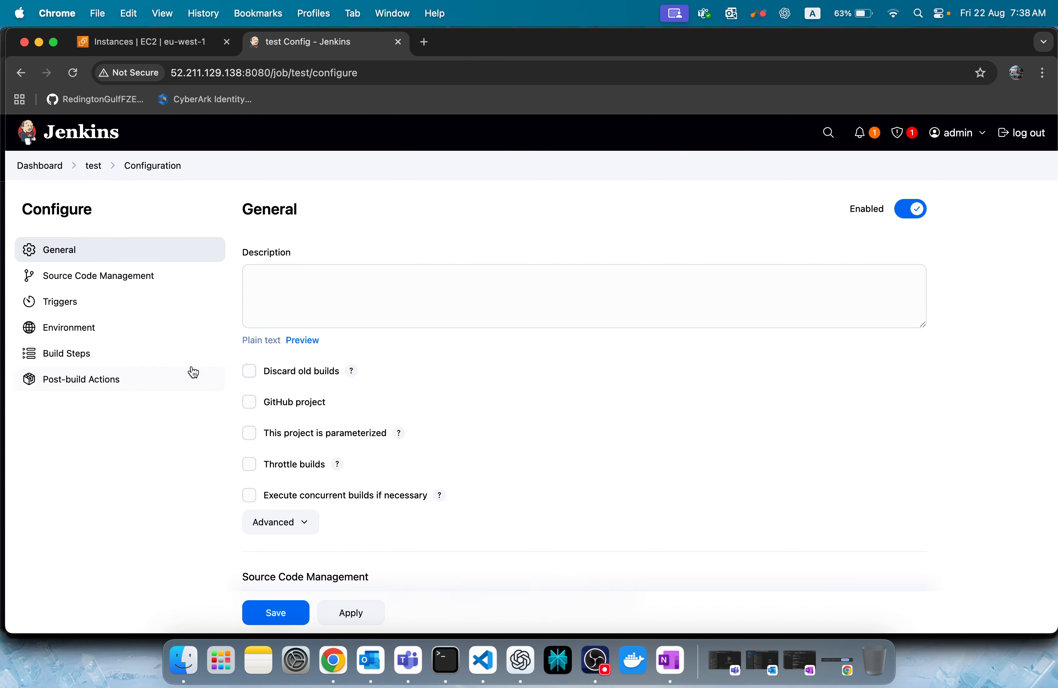
left_click(94, 166, "super")
left_click(445, 48)
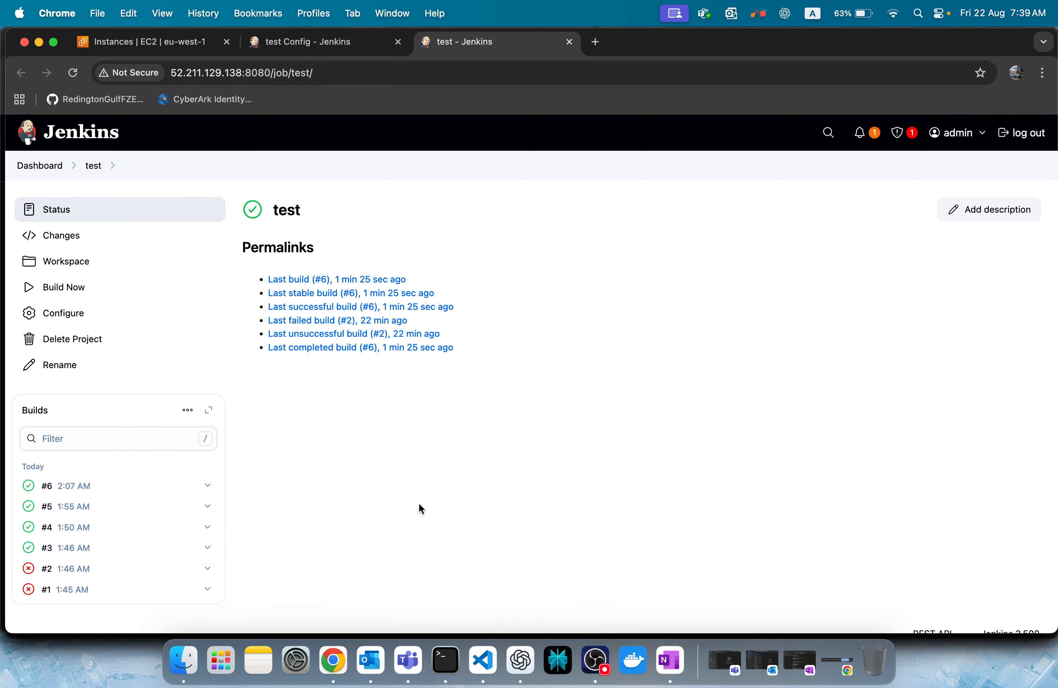
left_click(79, 297)
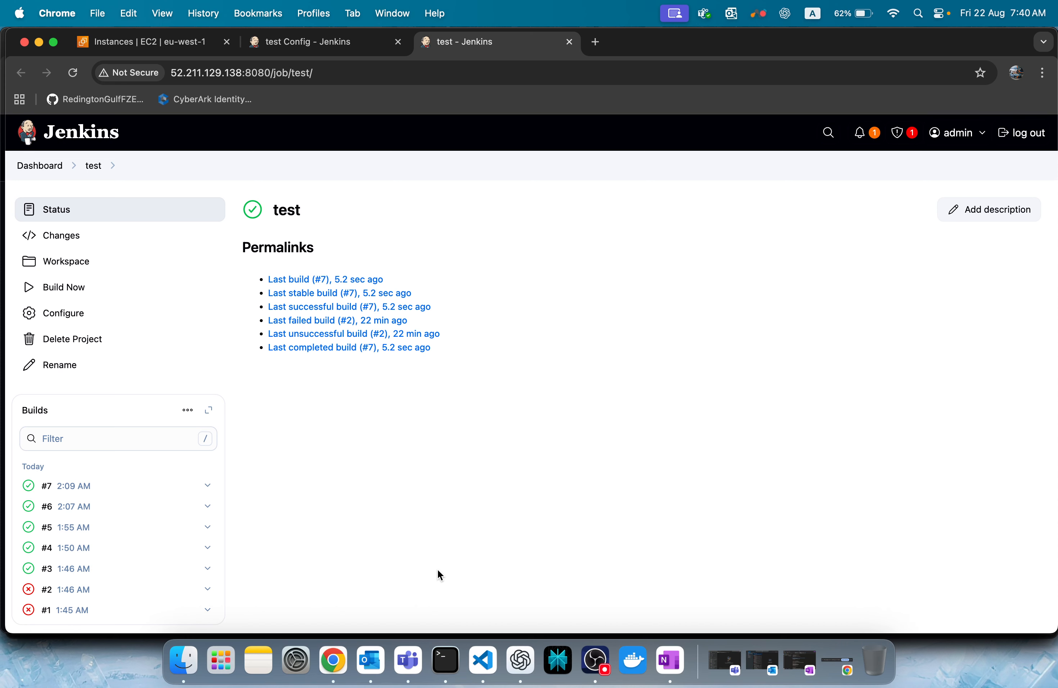
left_click(344, 35)
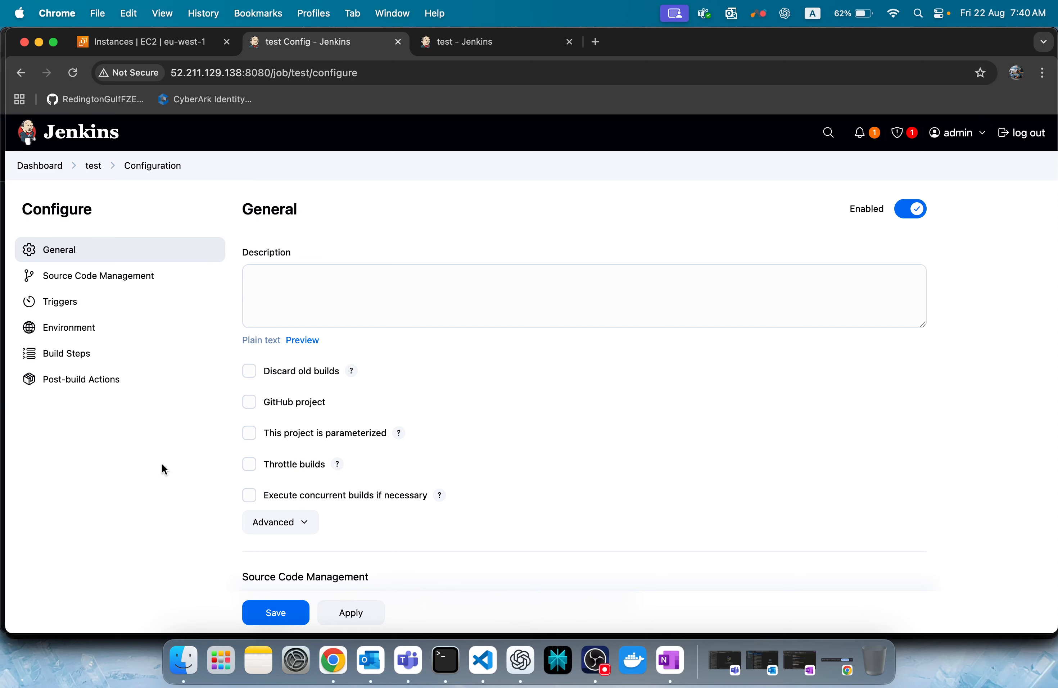
Tick Discard old builds and keep Log Rotation as the strategy.
left_click(249, 371)
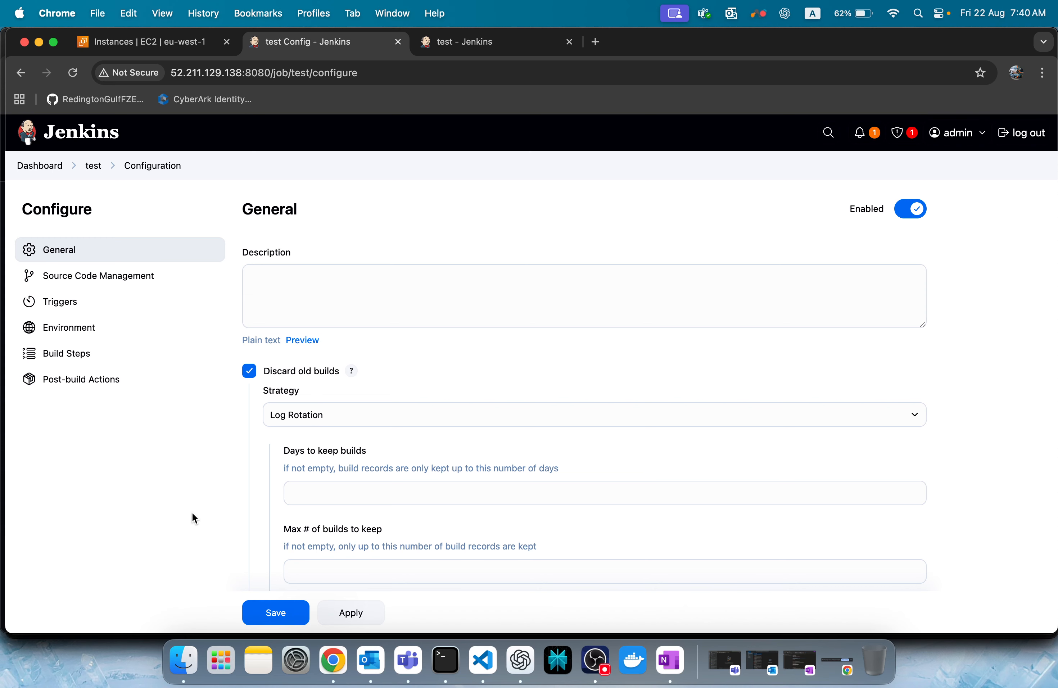
scroll(192, 512, "down", 2)
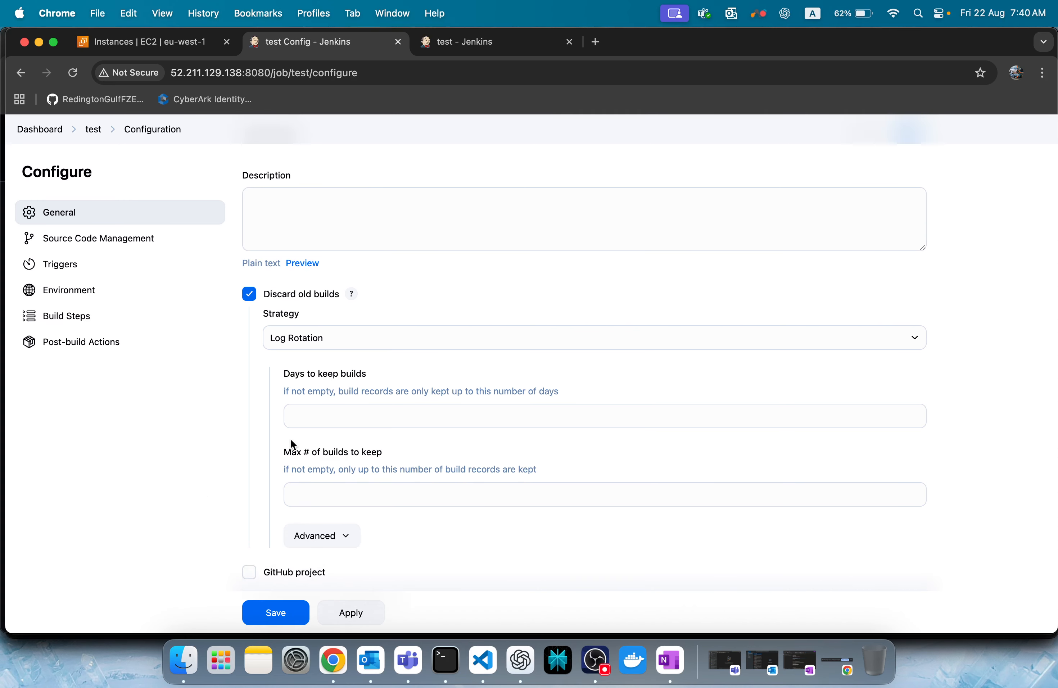
left_click(296, 338)
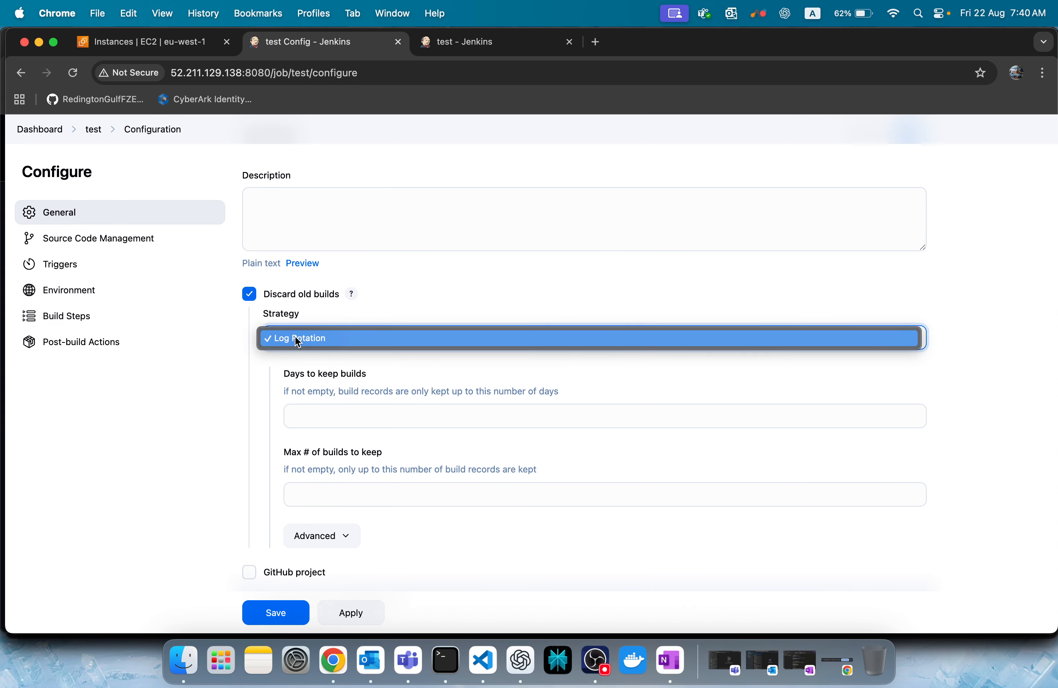
left_click(304, 339)
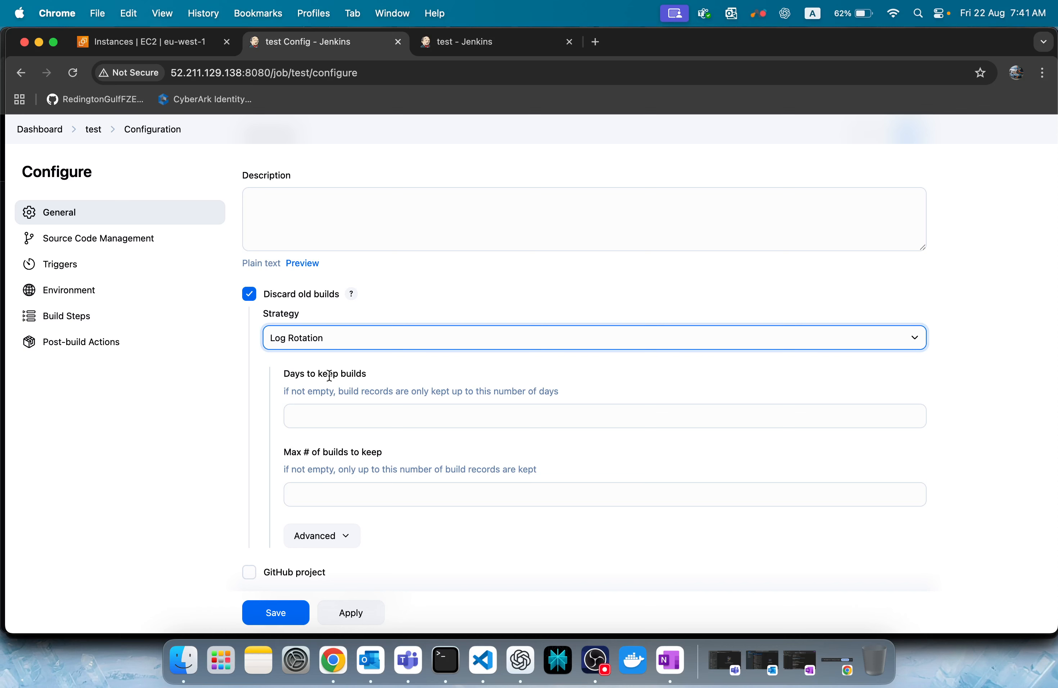
triple_click(305, 372)
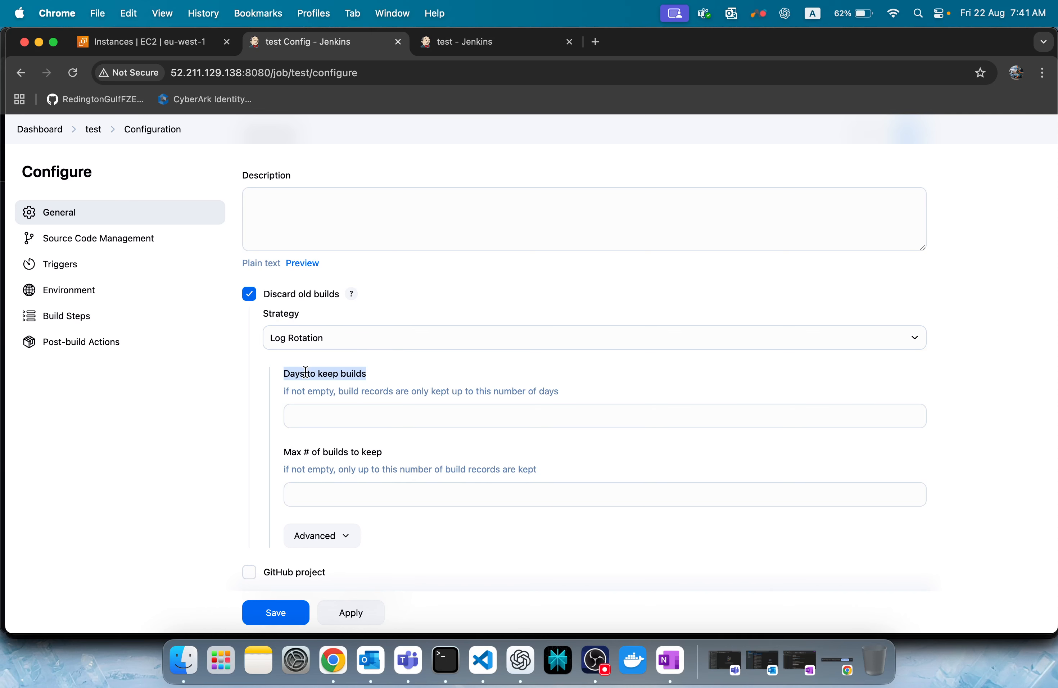
left_click(318, 398)
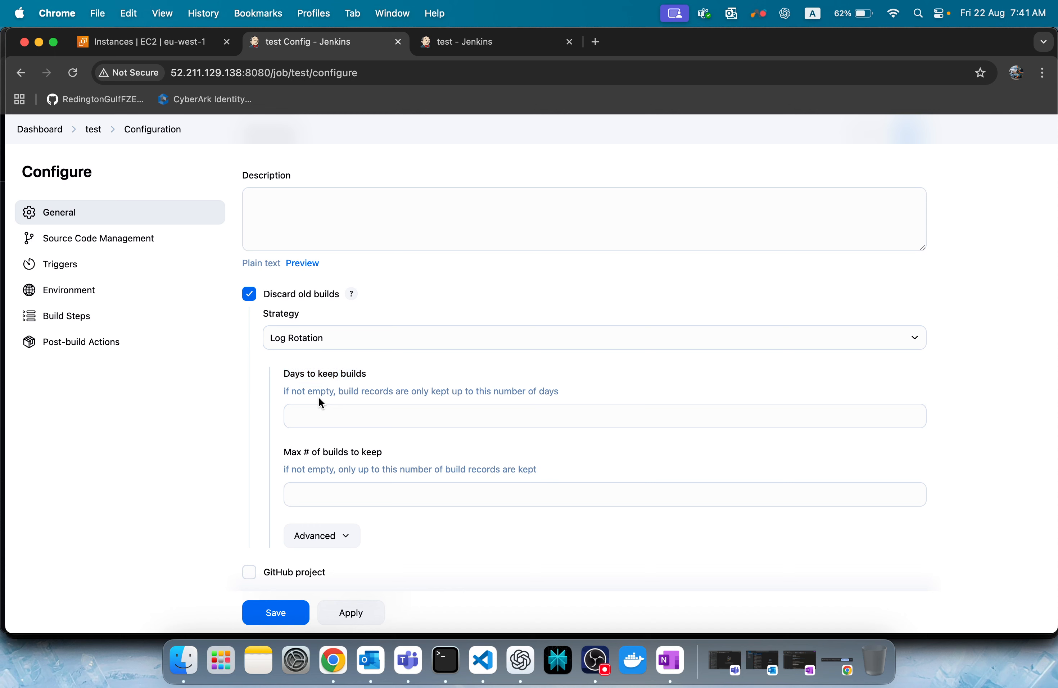
left_click(321, 414)
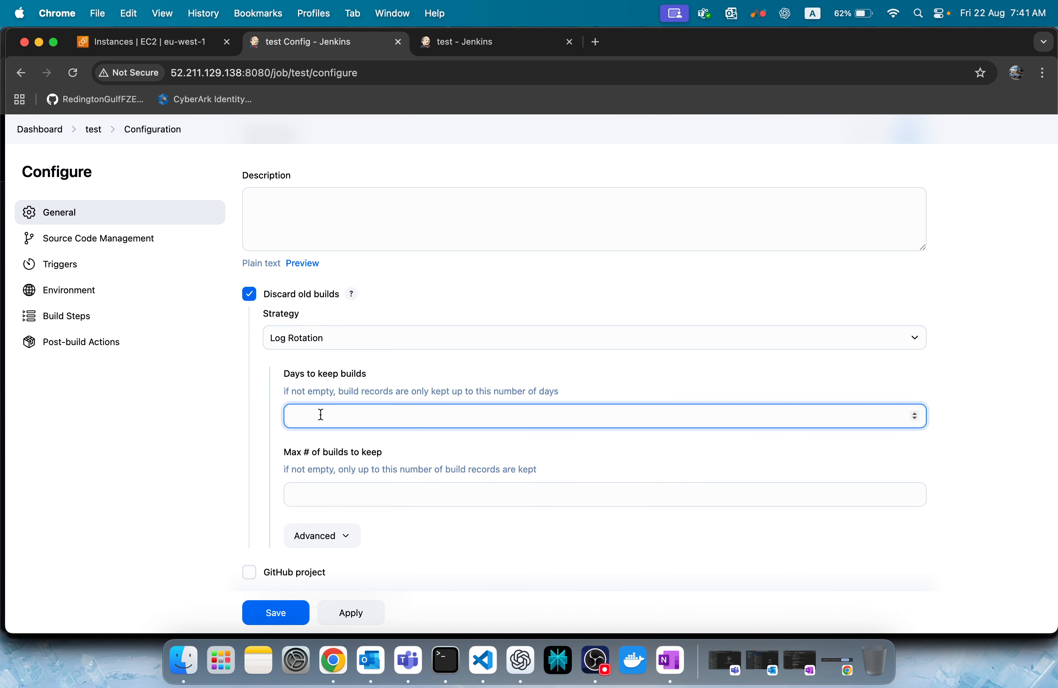
type("10")
key("BackSpace")
key("BackSpace")
type("5")
left_click(188, 448)
Leave Days to keep builds empty, set Max # of builds to keep to 10, and save.
left_click(464, 45)
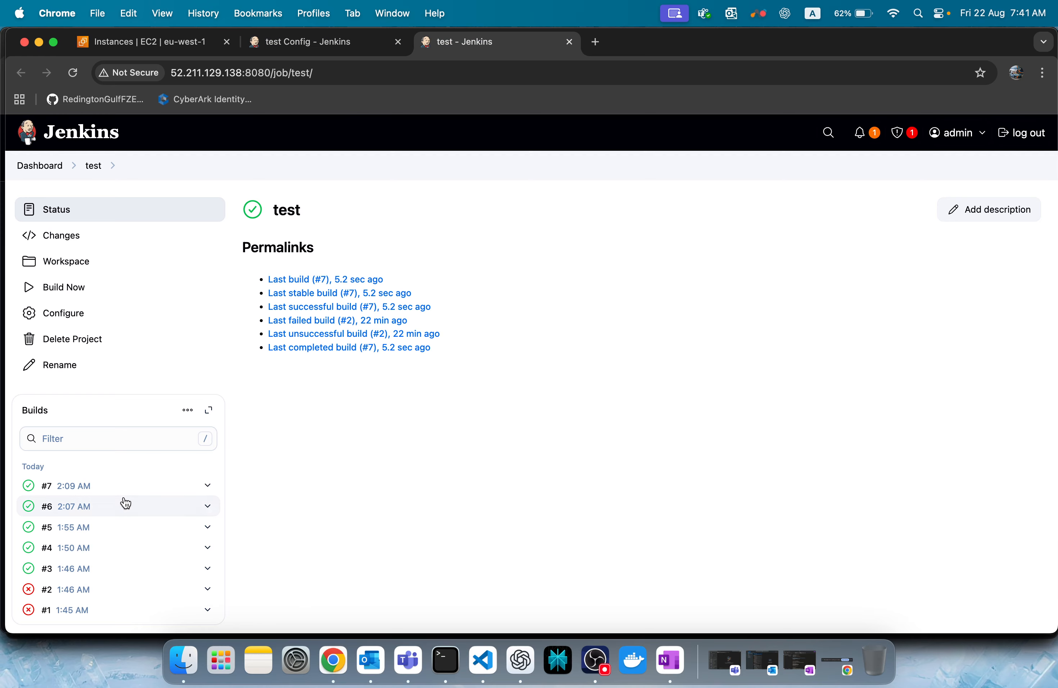
scroll(123, 500, "down", 2)
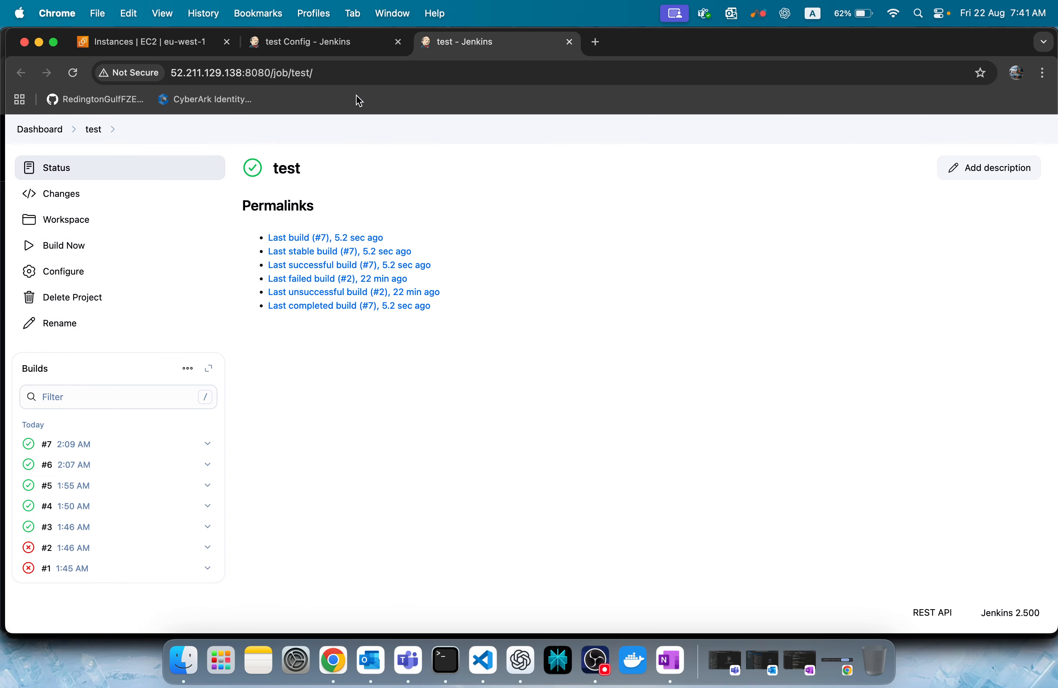
left_click(326, 41)
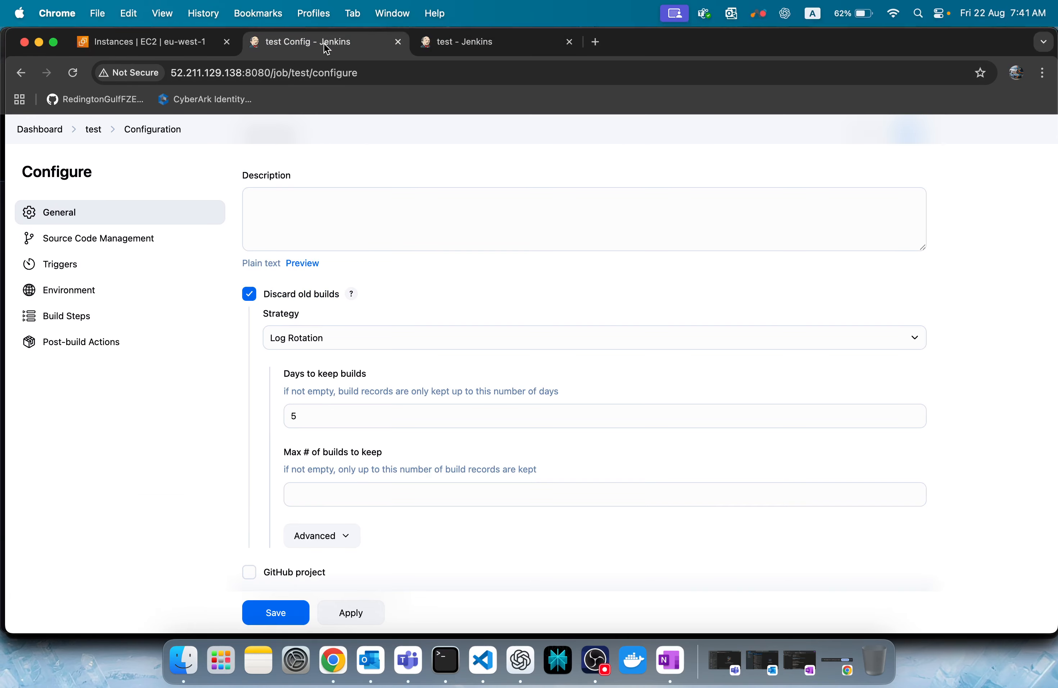
left_click(338, 404)
key("Right")
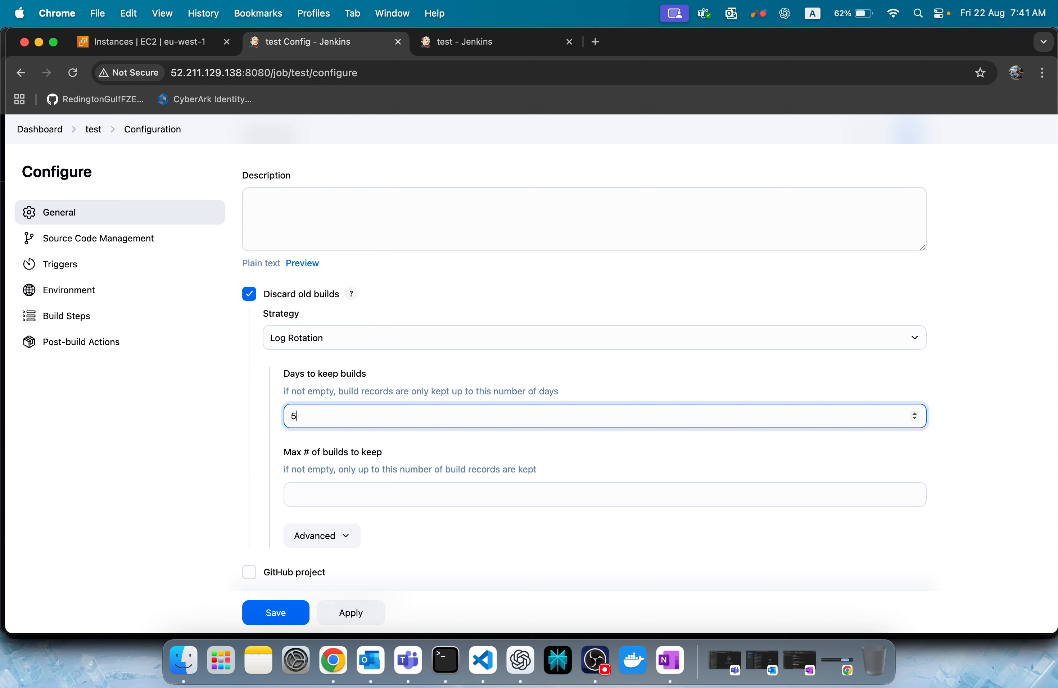
key("BackSpace")
left_click(340, 499)
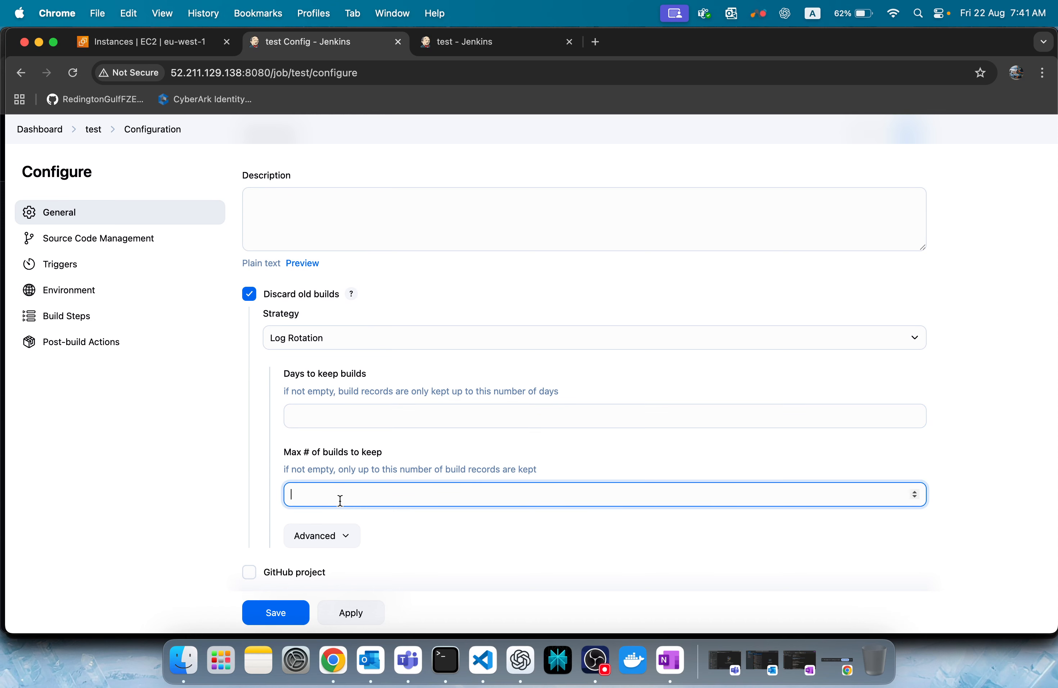
type("10")
left_click(249, 442)
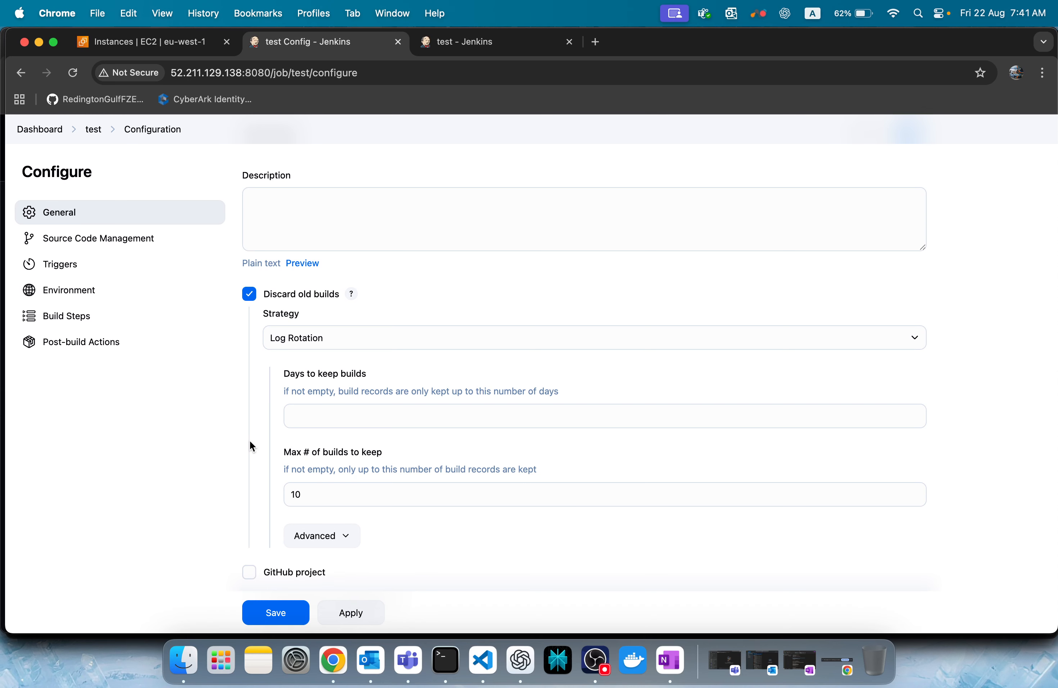
left_click(276, 613)
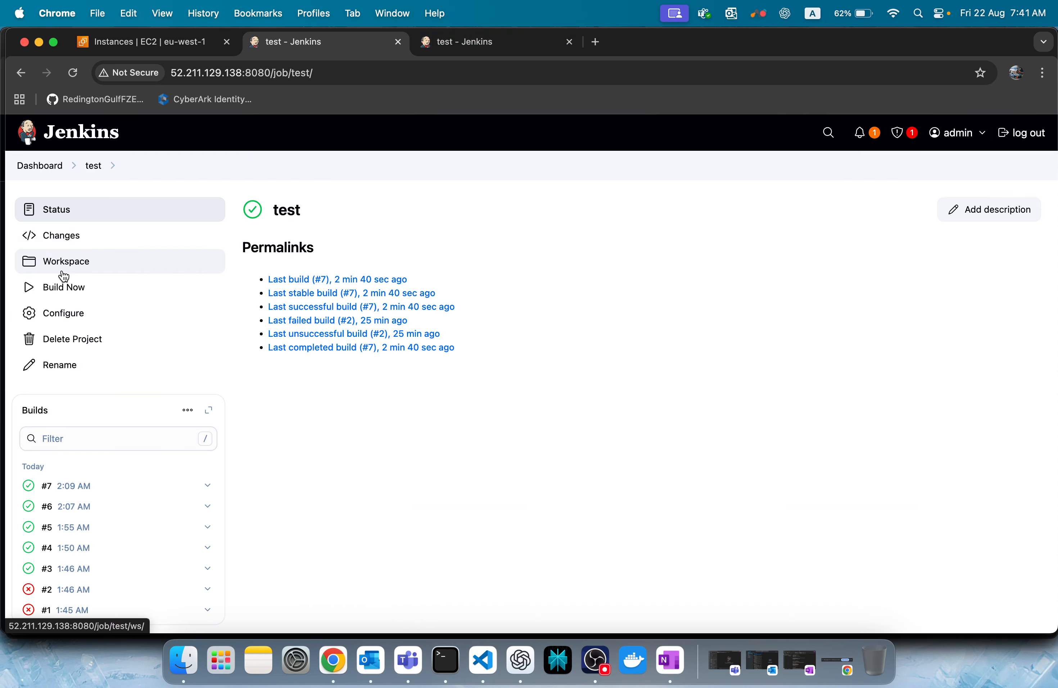
Run Build Now repeatedly on the test job, watching builds #8–#12 appear and succeed.
left_click(64, 288)
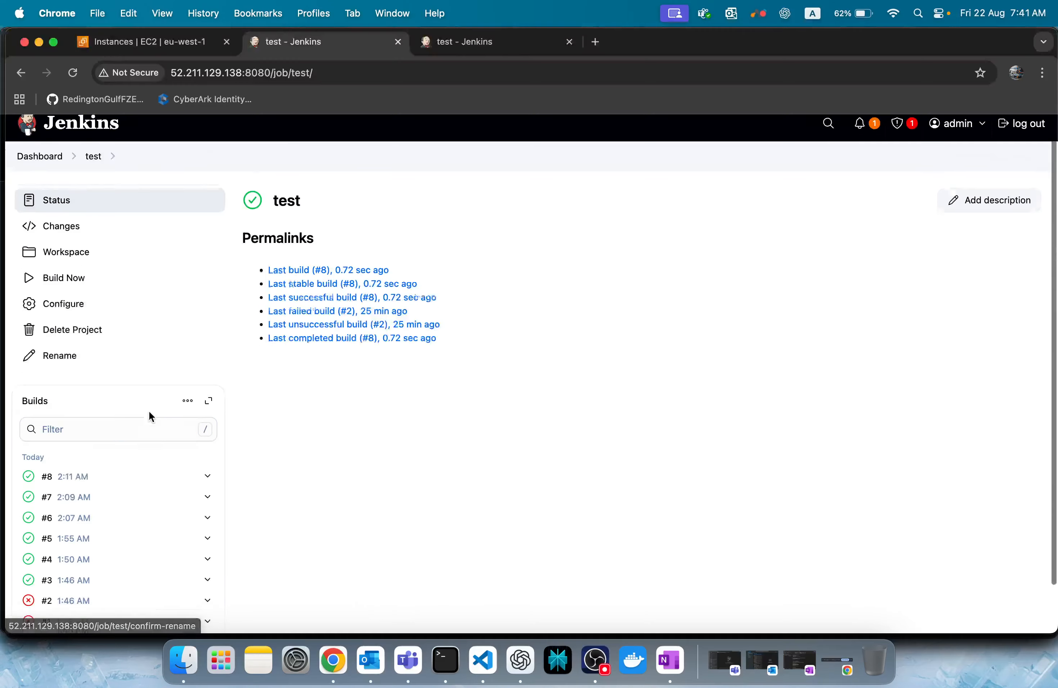
scroll(148, 411, "down", 2)
scroll(77, 208, "up", 2)
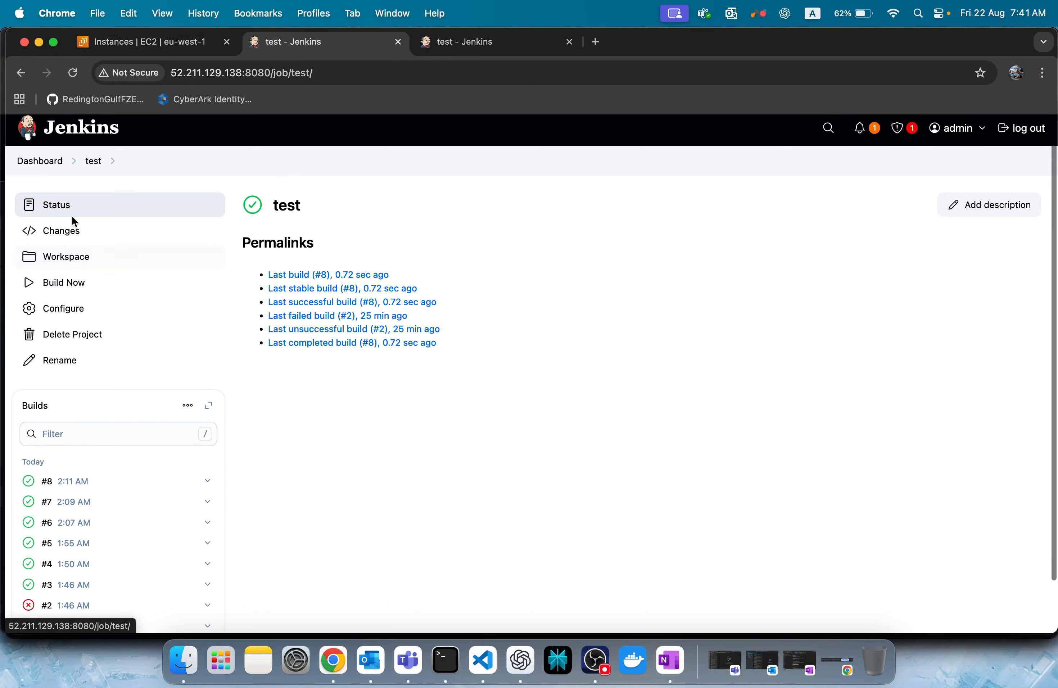
left_click(77, 281)
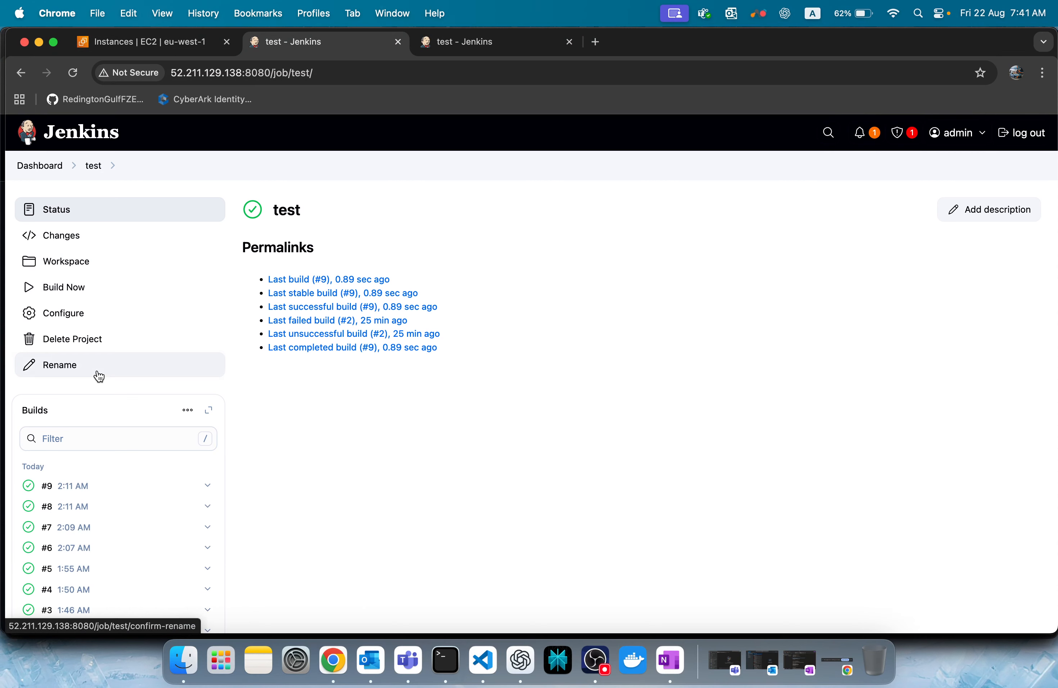
left_click(69, 299)
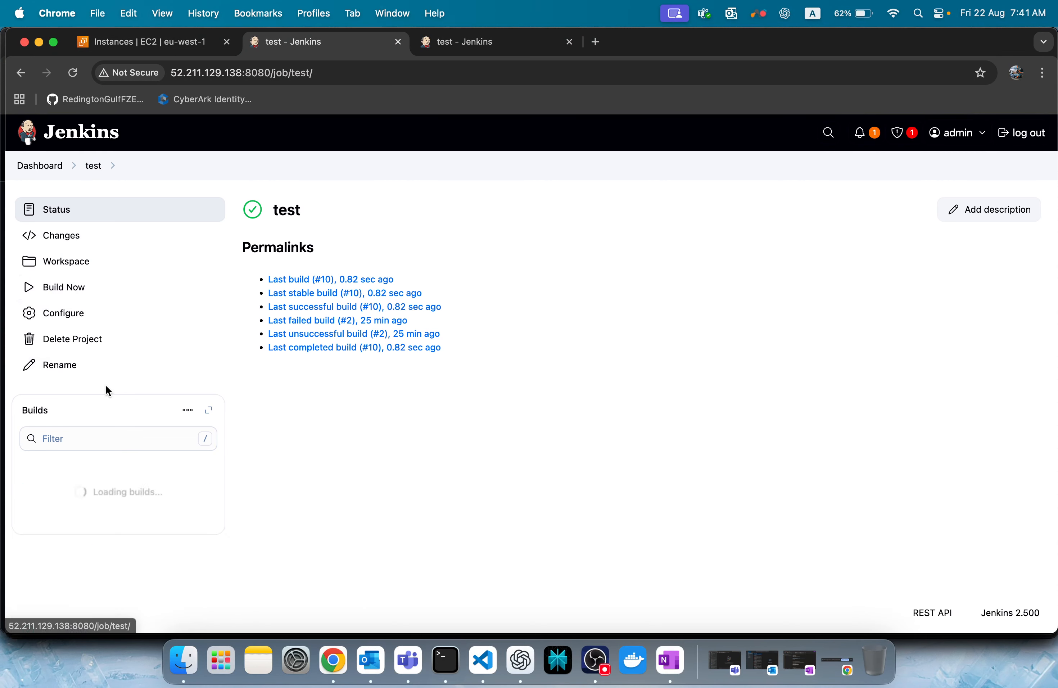
scroll(106, 389, "down", 3)
scroll(103, 380, "up", 3)
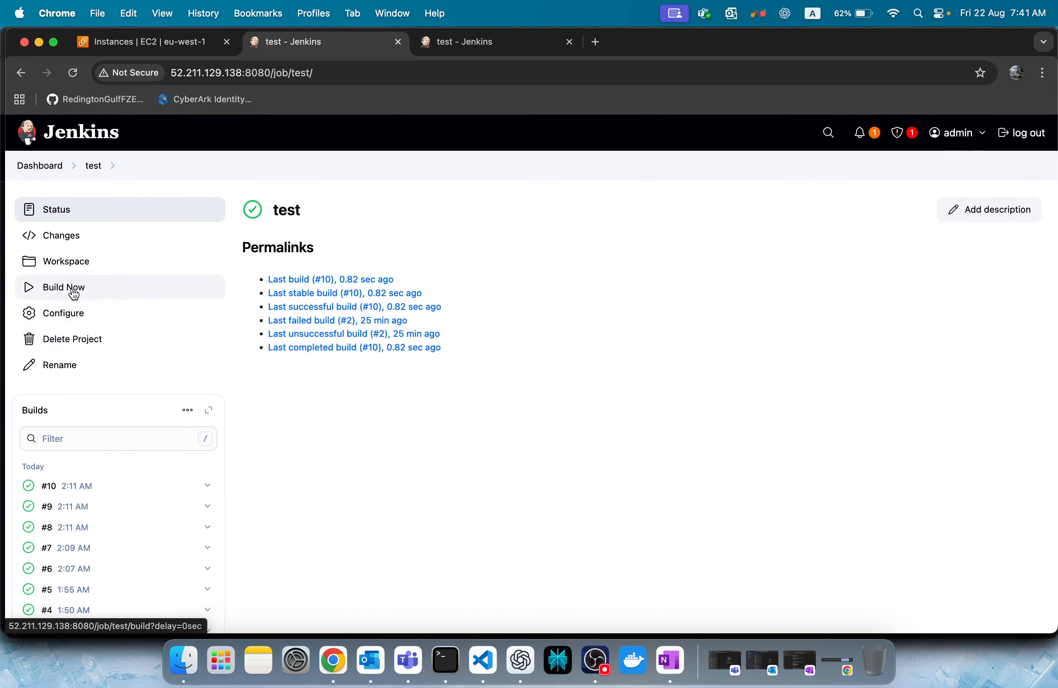
left_click(70, 290)
scroll(122, 379, "down", 3)
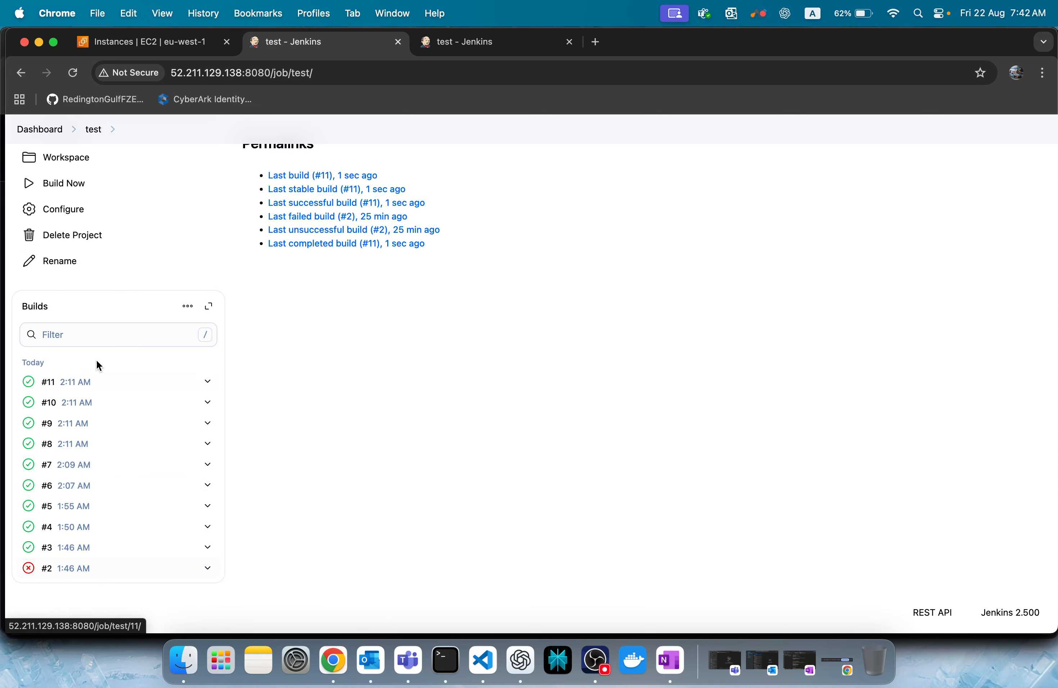
scroll(96, 357, "up", 4)
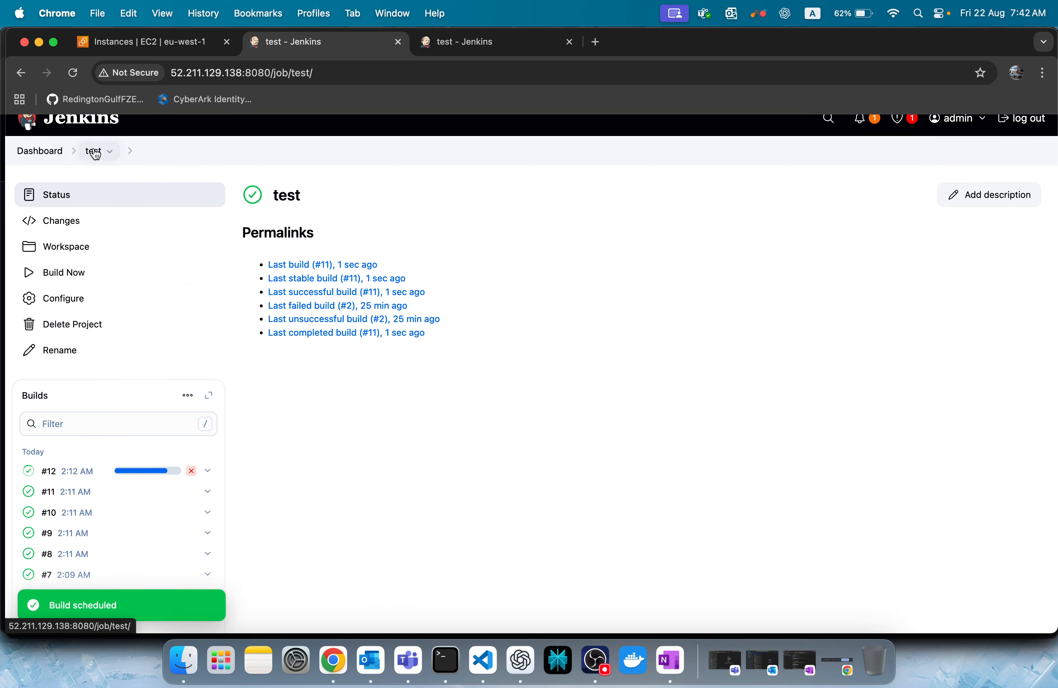
scroll(88, 518, "down", 5)
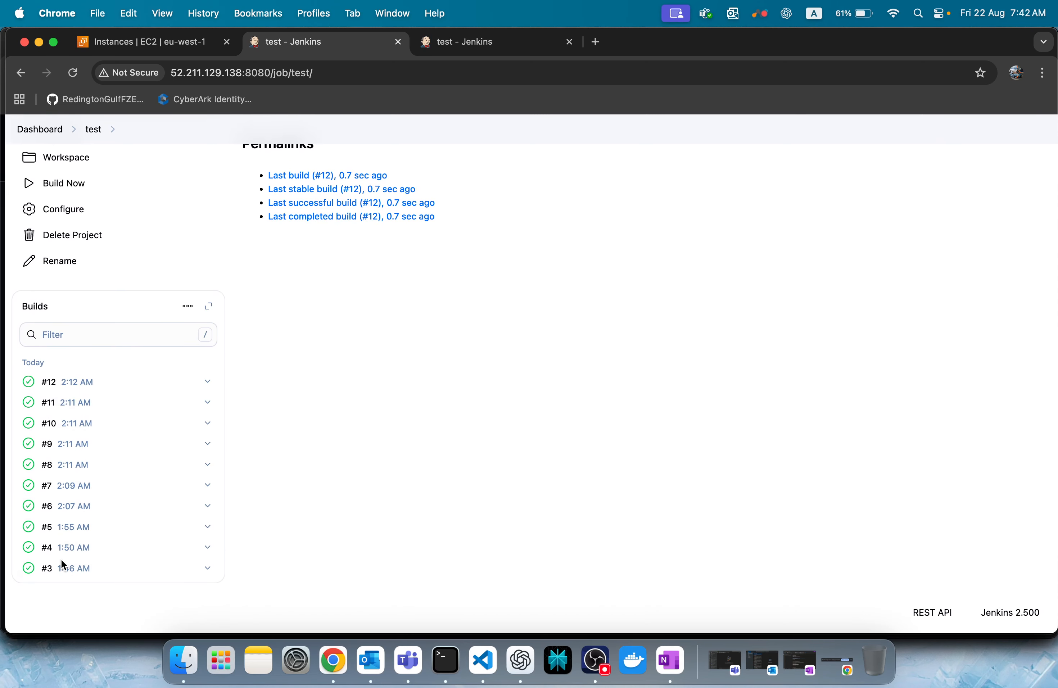
scroll(74, 475, "up", 5)
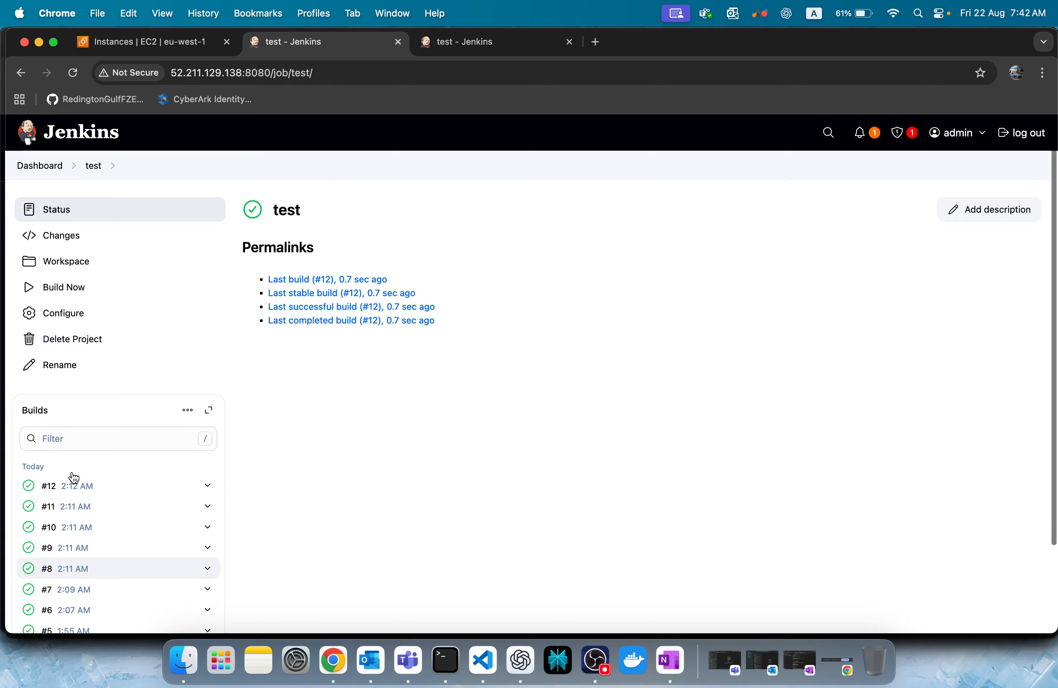
Reopen the test job configuration, tick Execute concurrent builds if necessary, and expand Advanced.
left_click(72, 312)
left_click(569, 41)
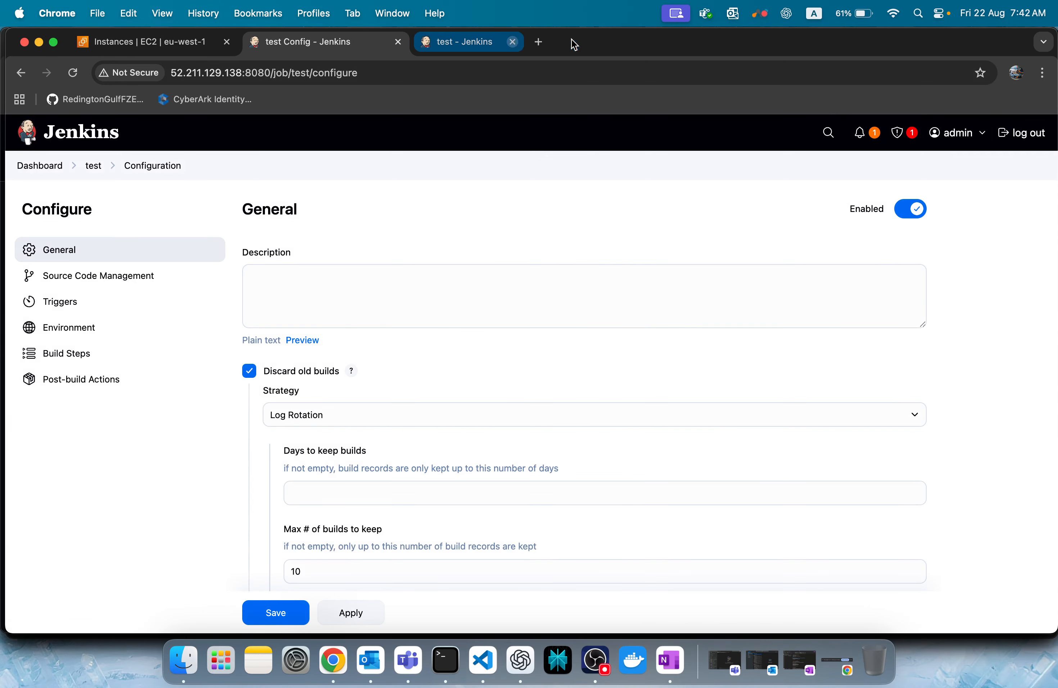
scroll(461, 396, "down", 5)
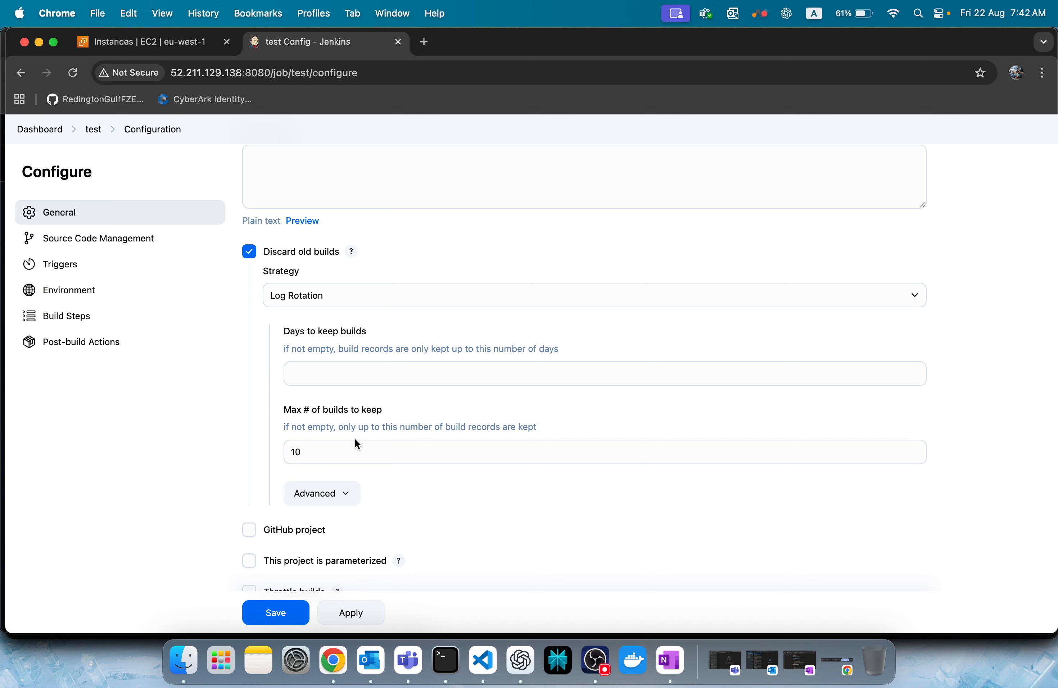
scroll(356, 441, "down", 3)
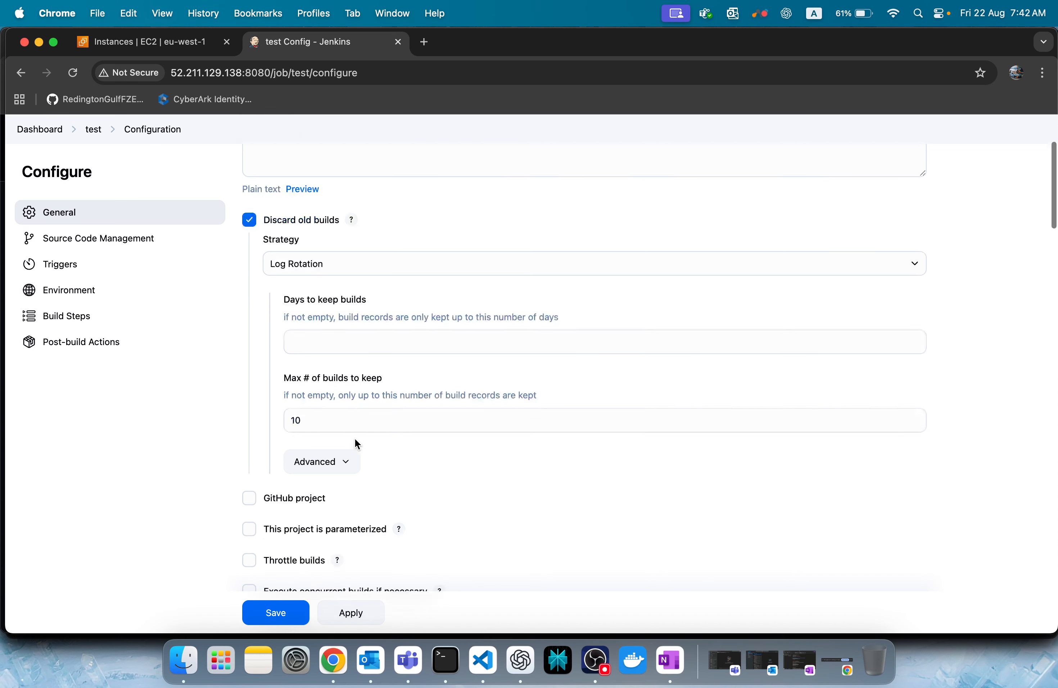
scroll(356, 443, "down", 2)
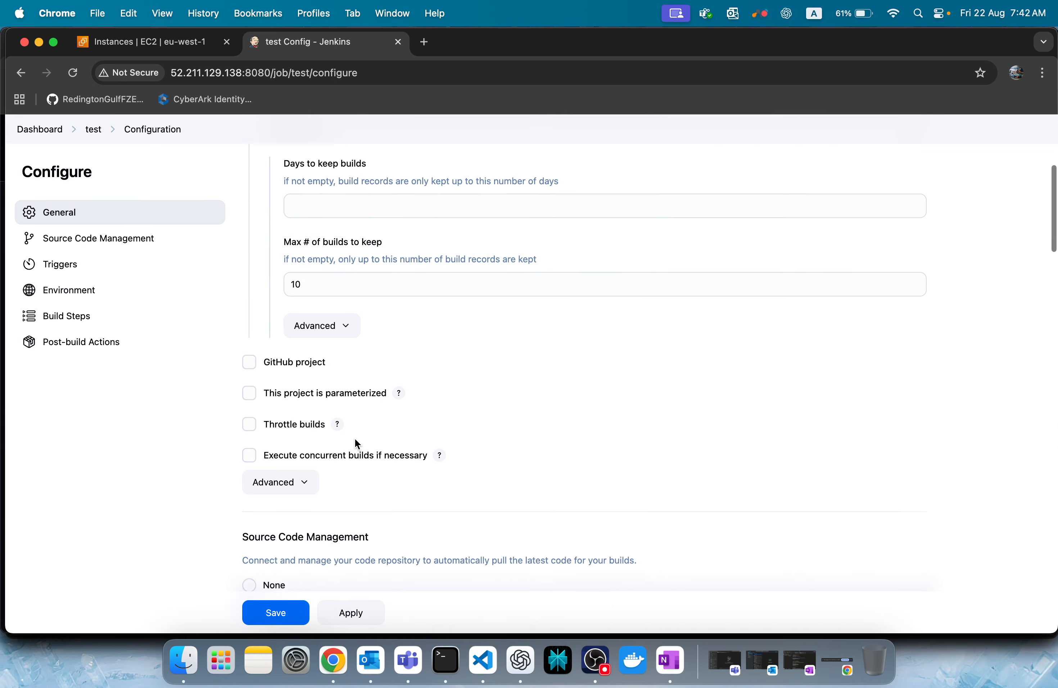
left_click(339, 460)
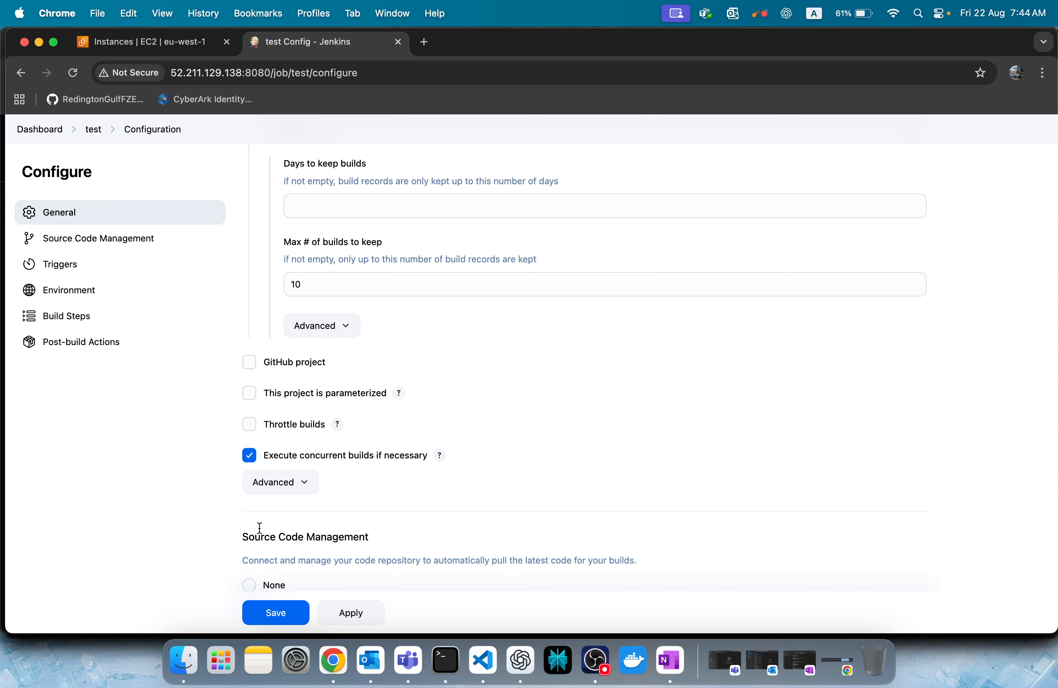
left_click(286, 481)
scroll(194, 513, "down", 3)
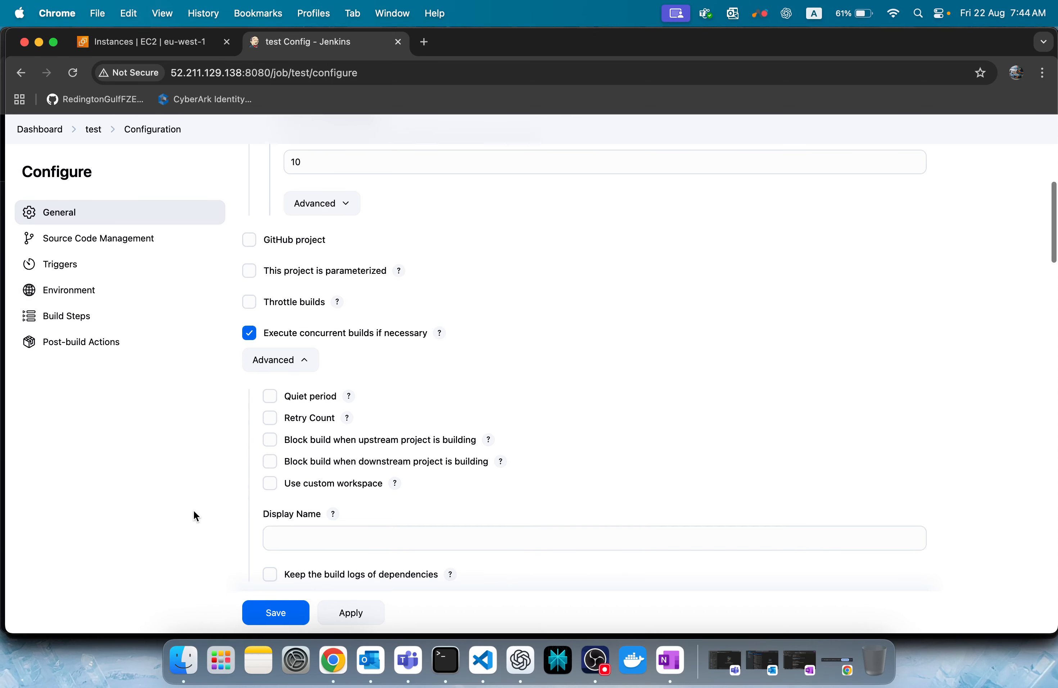
Tick Quiet period, review its help text, and leave Number of seconds at 5.
left_click(299, 370)
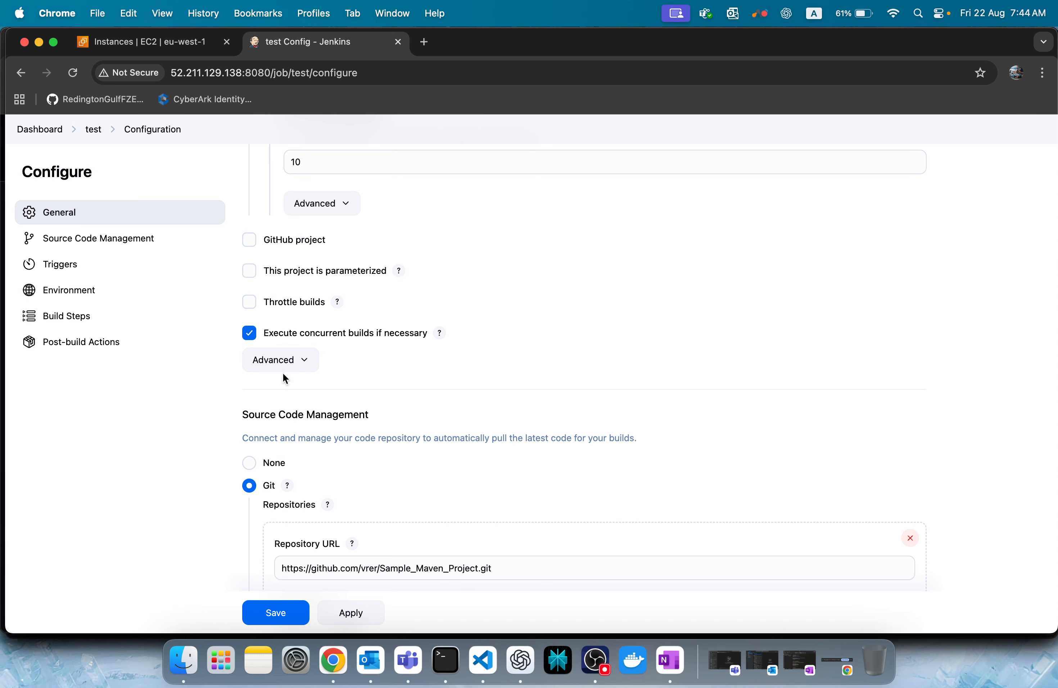
left_click(287, 377)
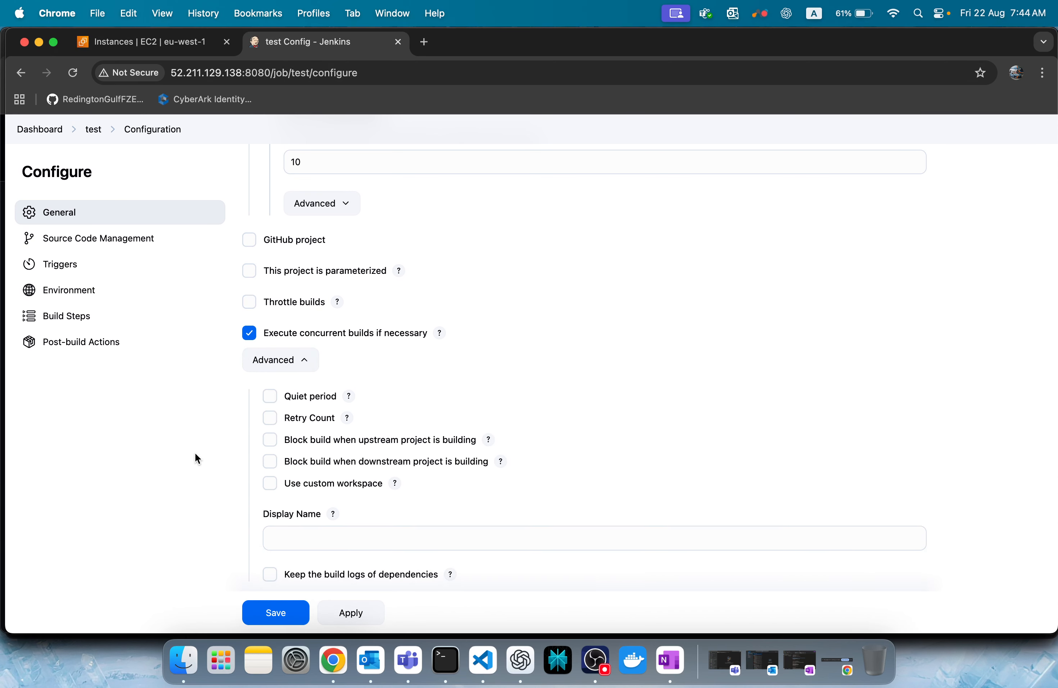
scroll(196, 452, "down", 3)
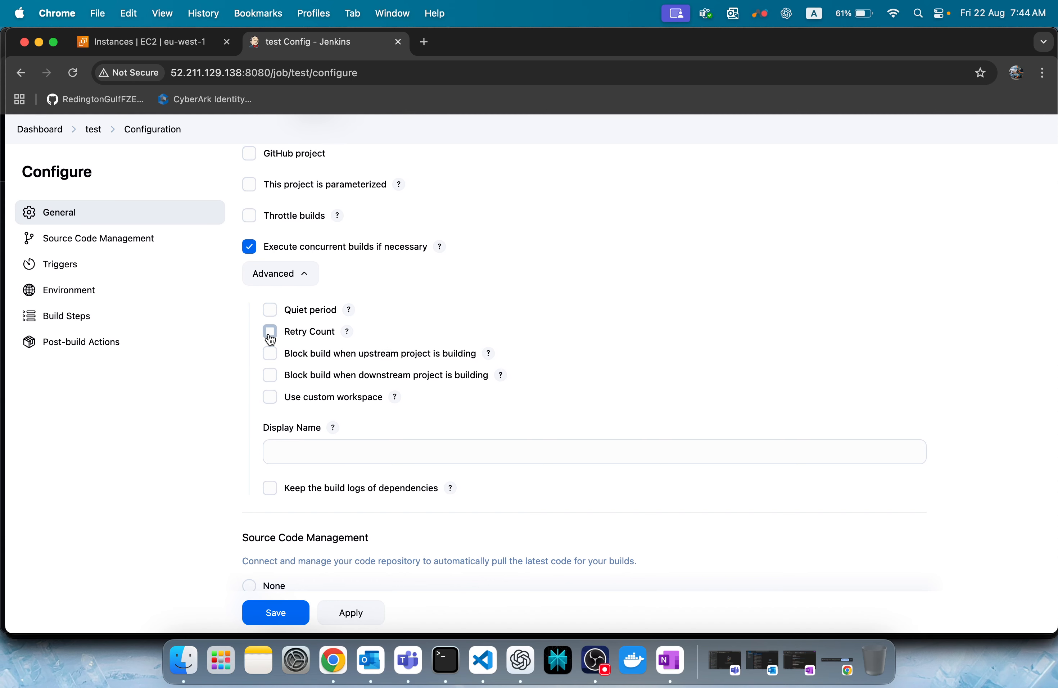
left_click(271, 313)
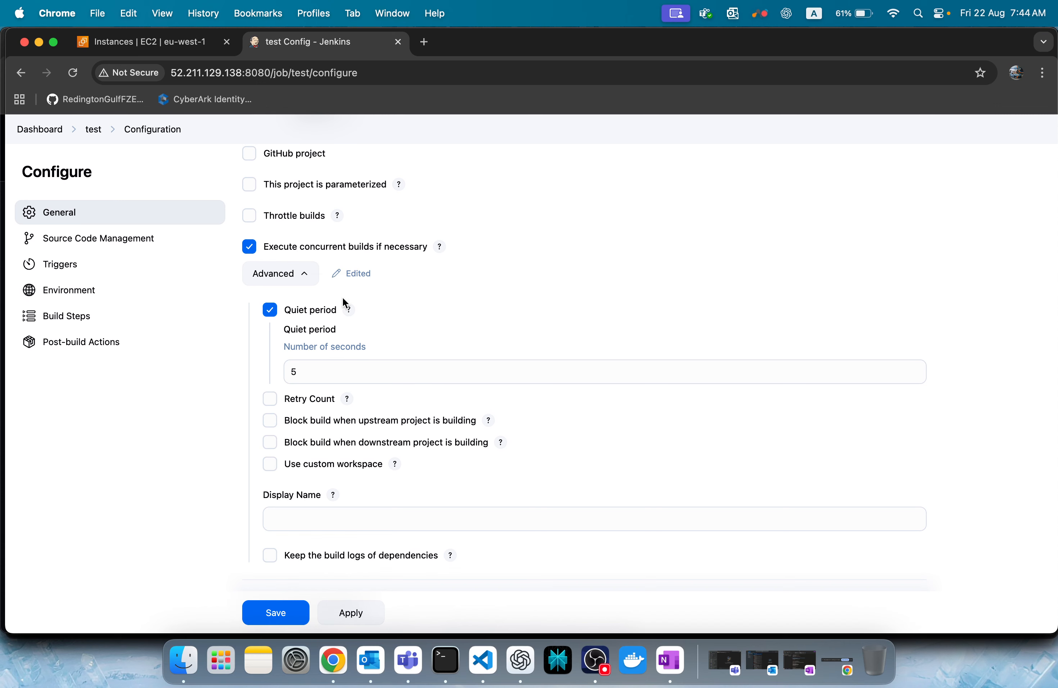
left_click(350, 312)
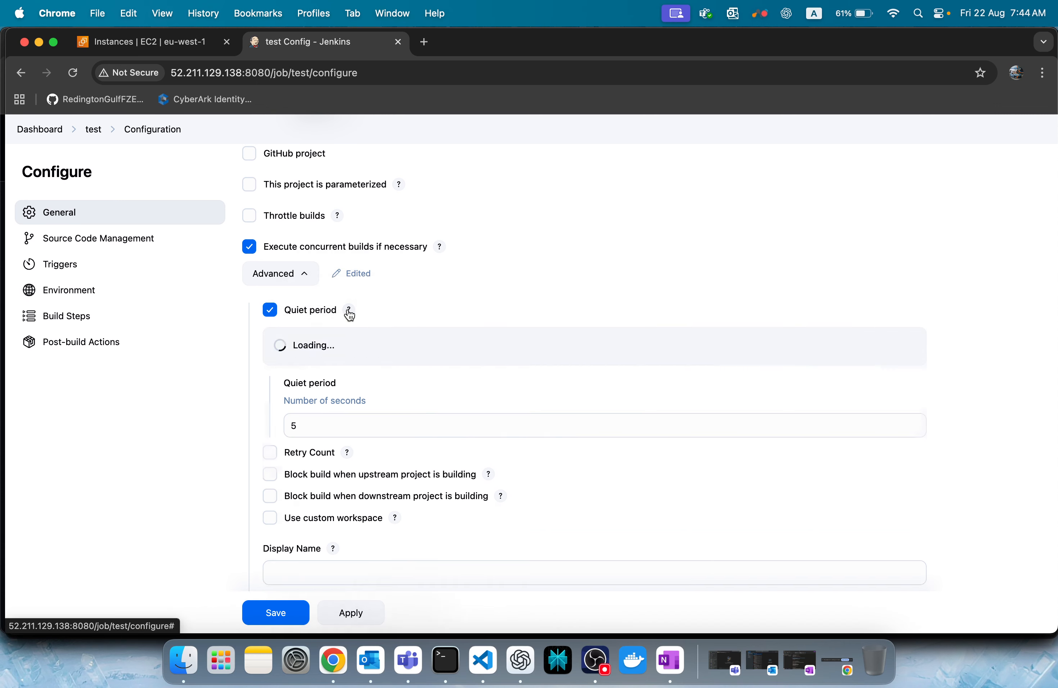
double_click(436, 353)
triple_click(436, 353)
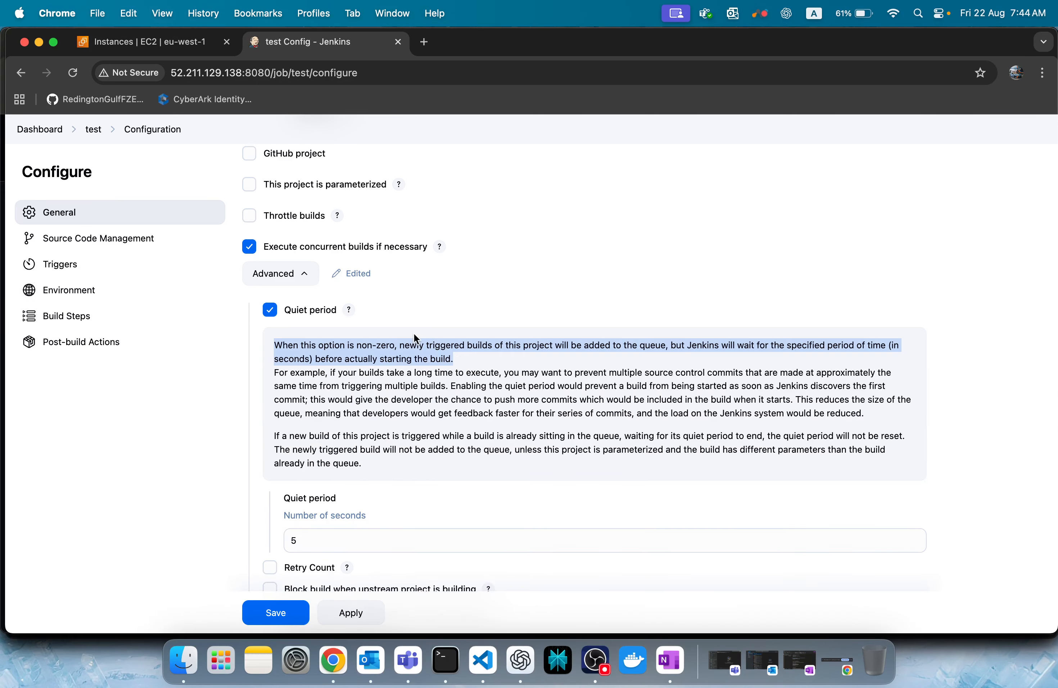
left_click(349, 310)
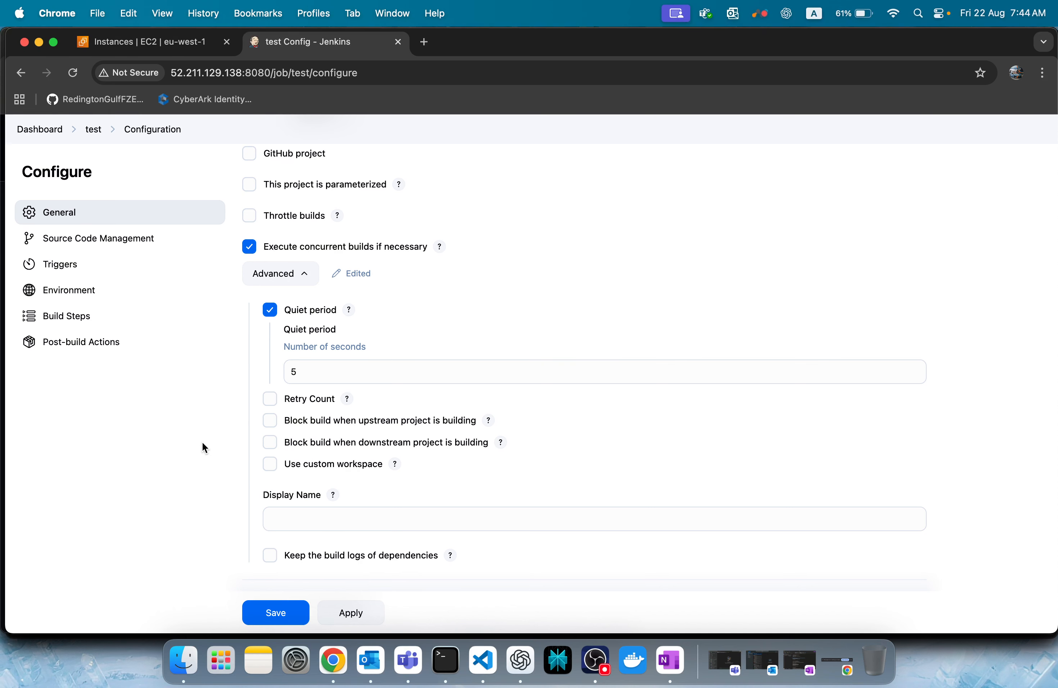
left_click(306, 370)
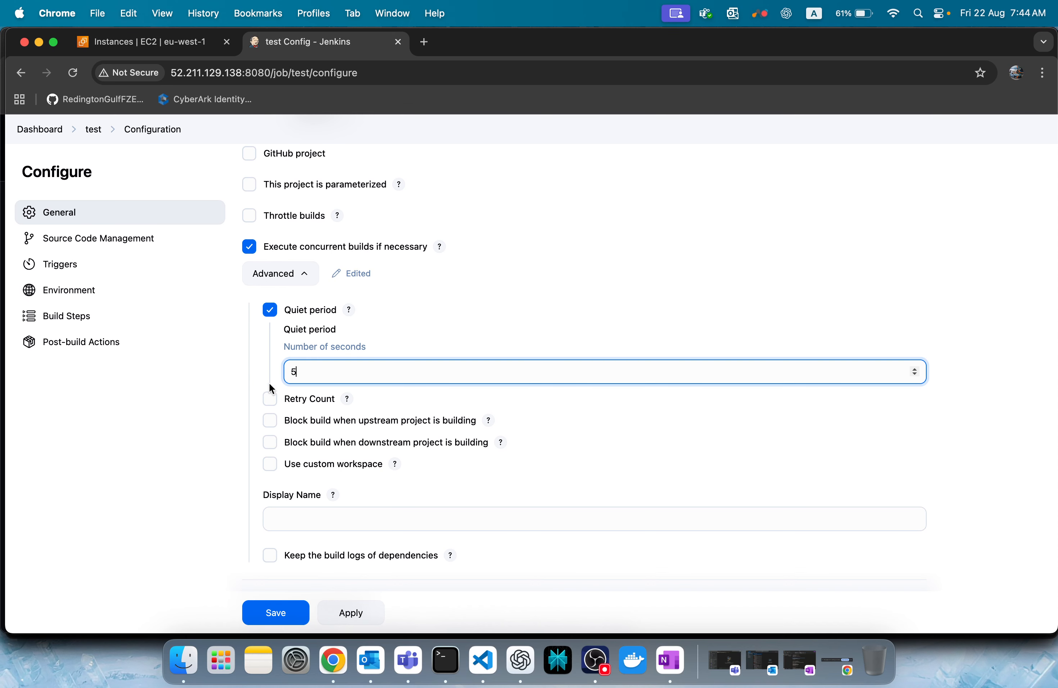
Tick Retry Count with SCM checkout retry count changed from 0 to 2, then tick Use custom workspace.
left_click(270, 398)
left_click(317, 442)
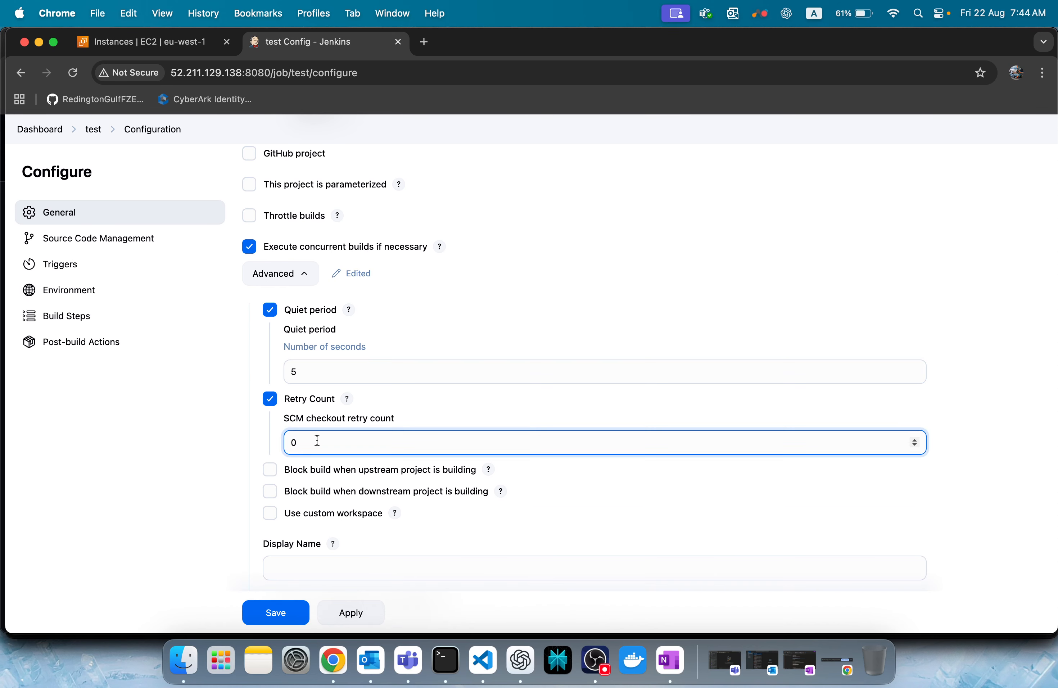
triple_click(350, 418)
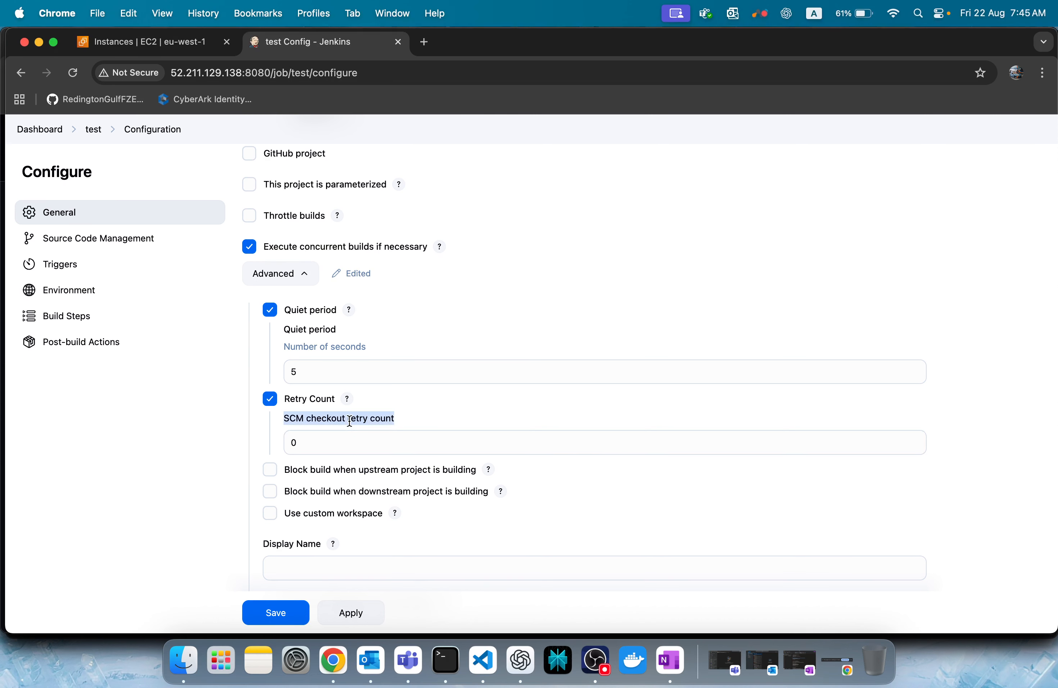
left_click(328, 449)
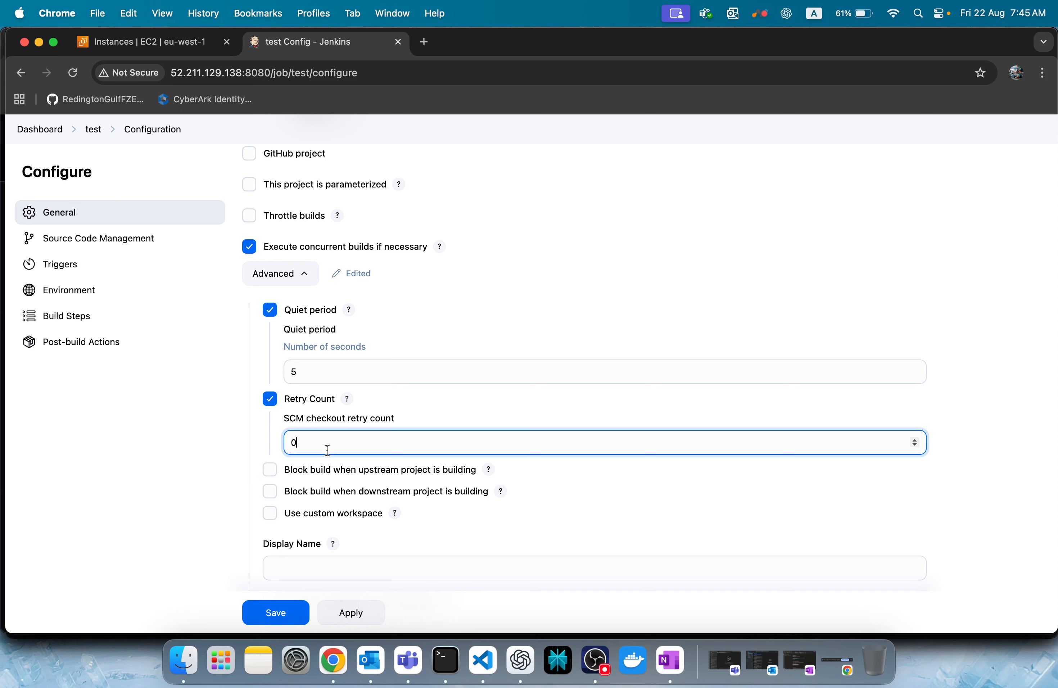
key("BackSpace")
type("2")
left_click(212, 460)
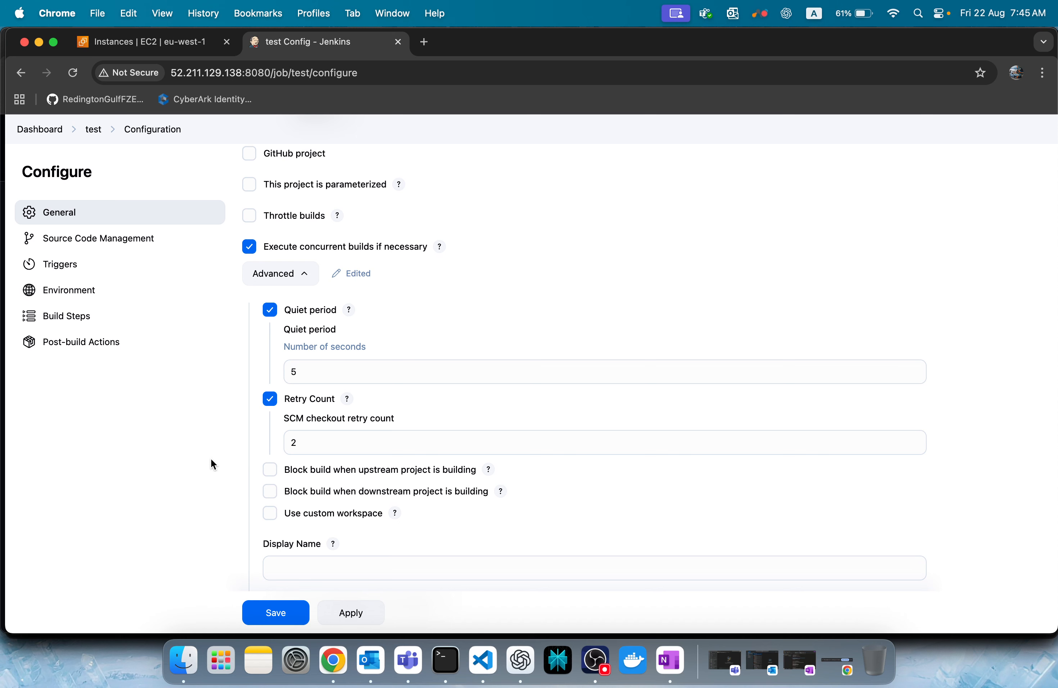
left_click(283, 521)
scroll(189, 525, "down", 3)
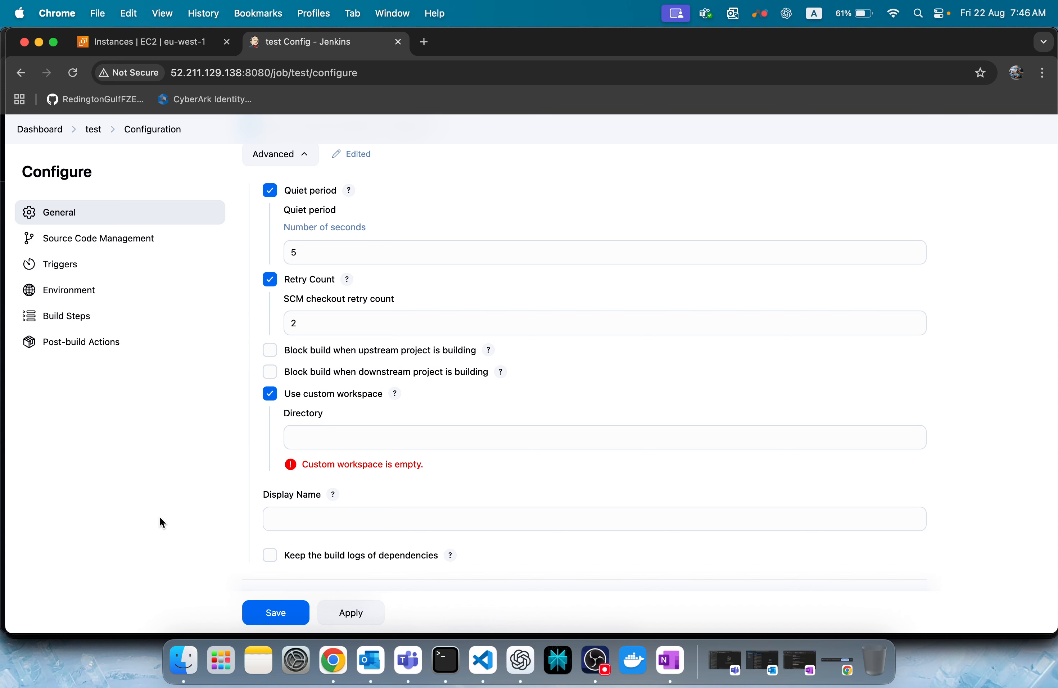
left_click(318, 429)
type("/opt/test")
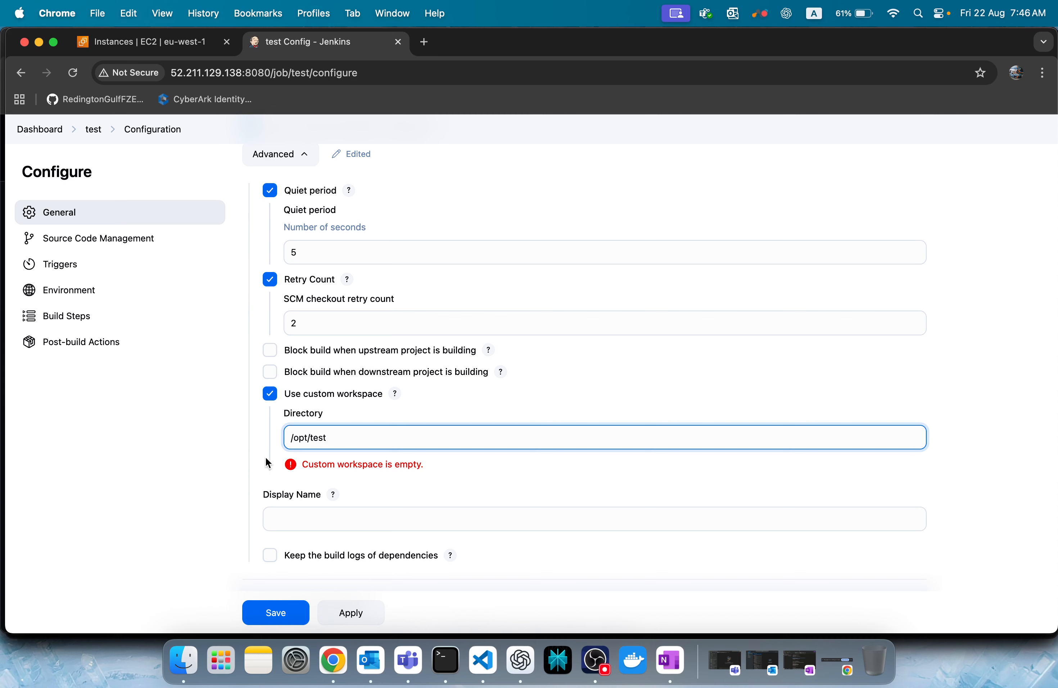
left_click(191, 485)
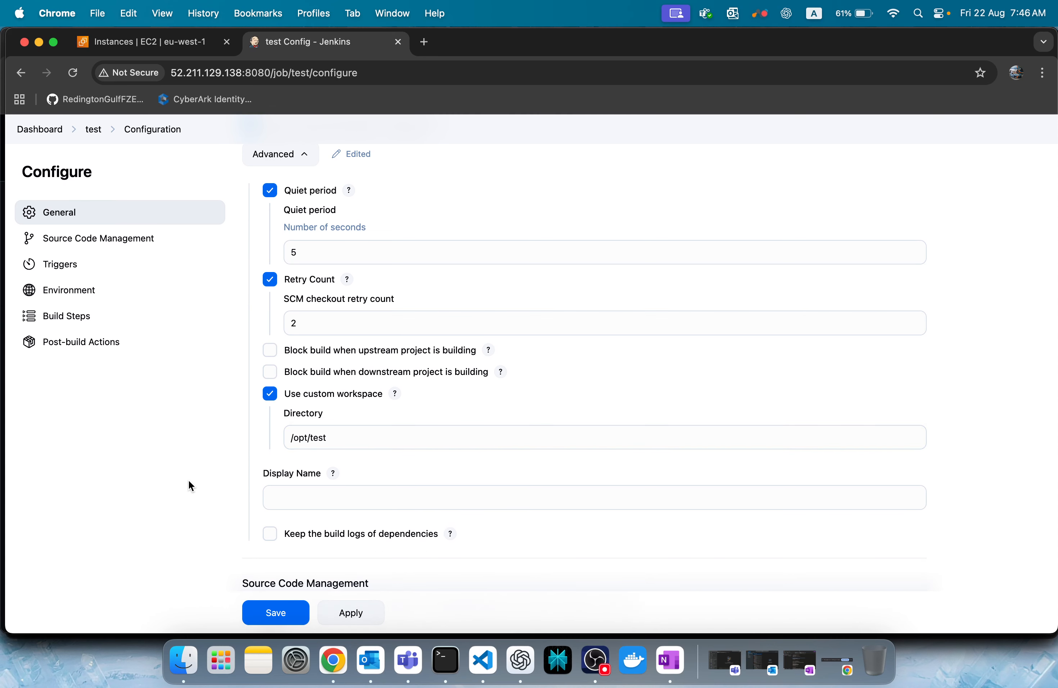
triple_click(312, 441)
left_click(133, 503)
left_click(429, 439)
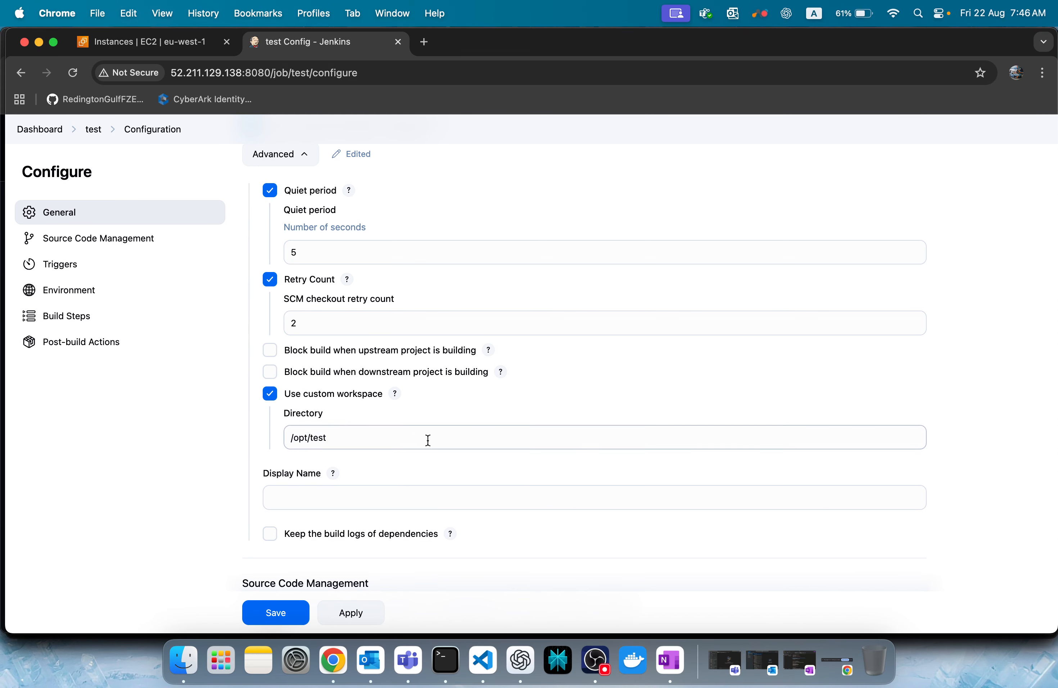
left_click(167, 500)
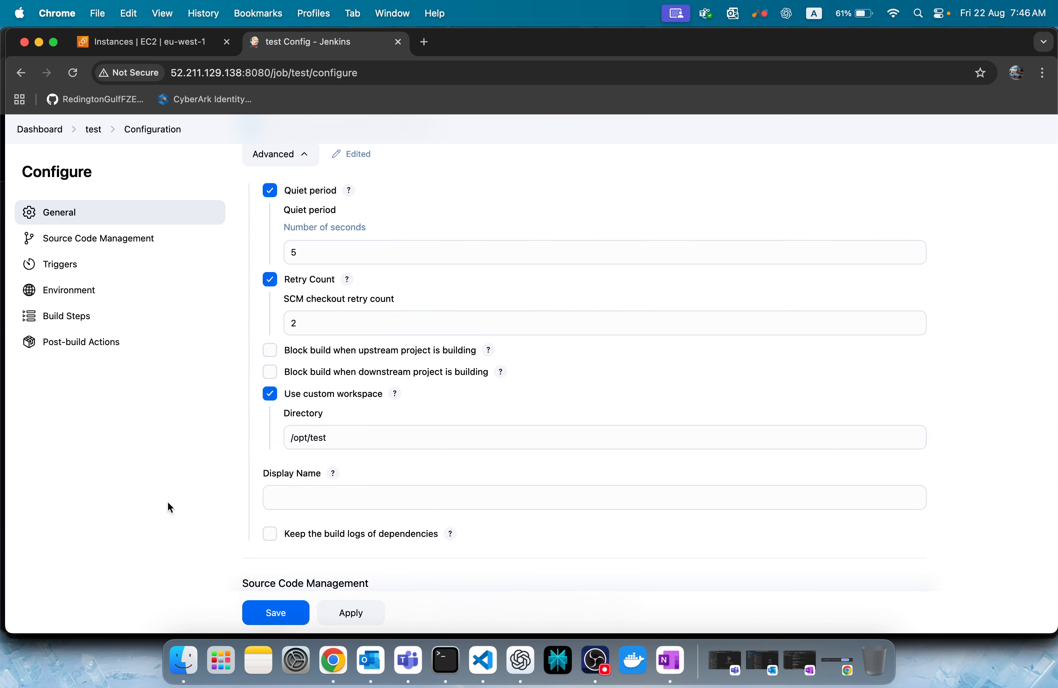
triple_click(331, 439)
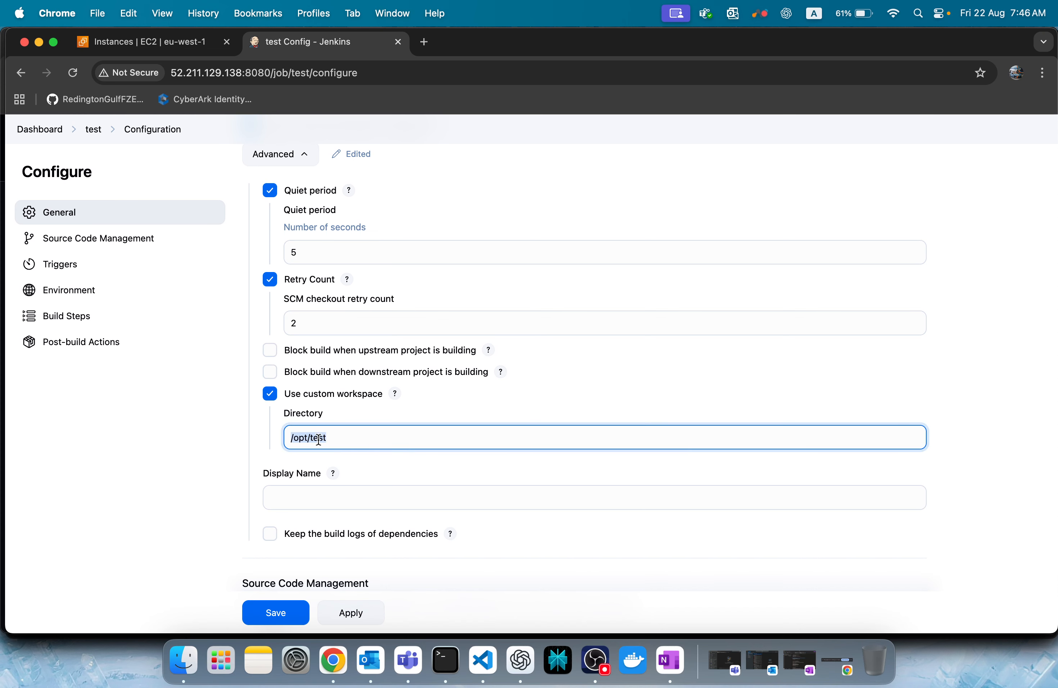
left_click(205, 490)
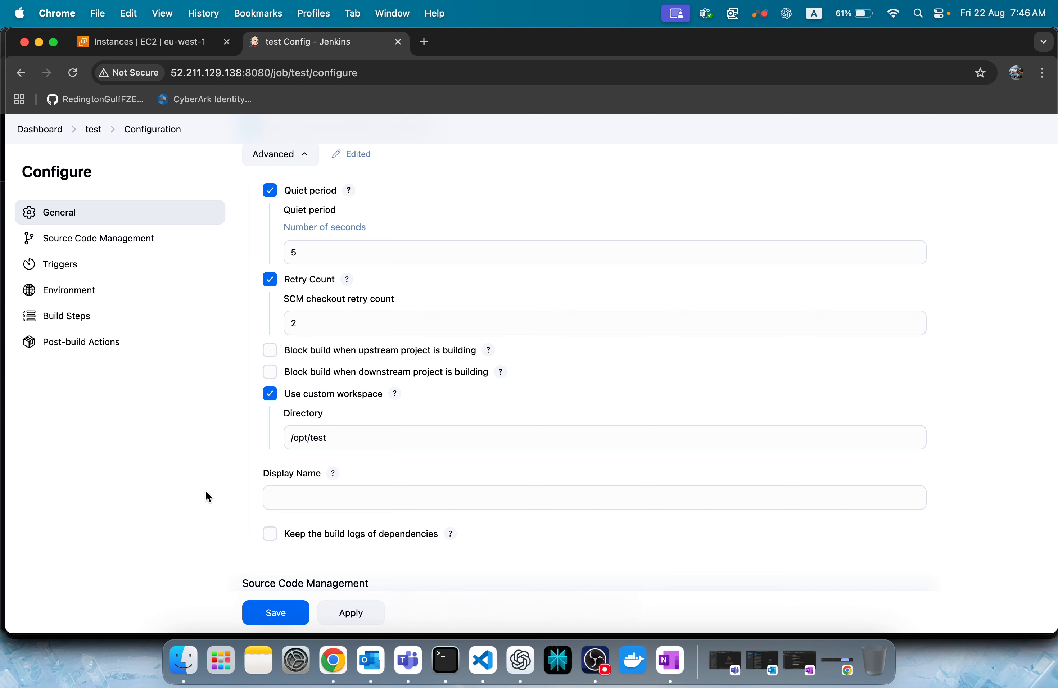
left_click(320, 437)
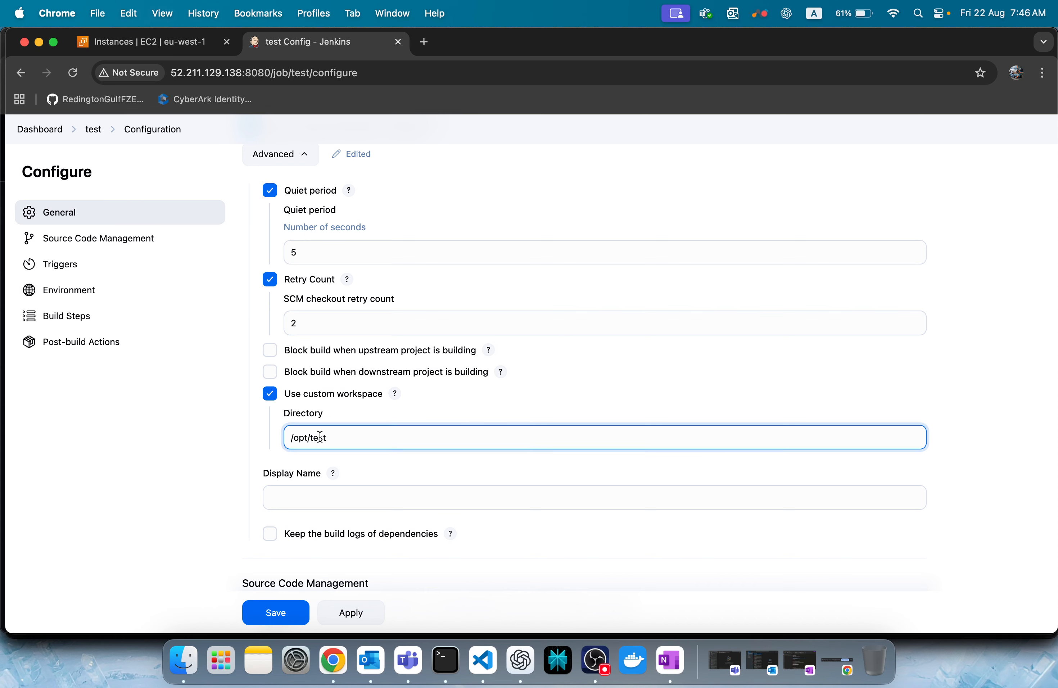
triple_click(320, 437)
triple_click(320, 436)
key("BackSpace")
left_click(210, 454)
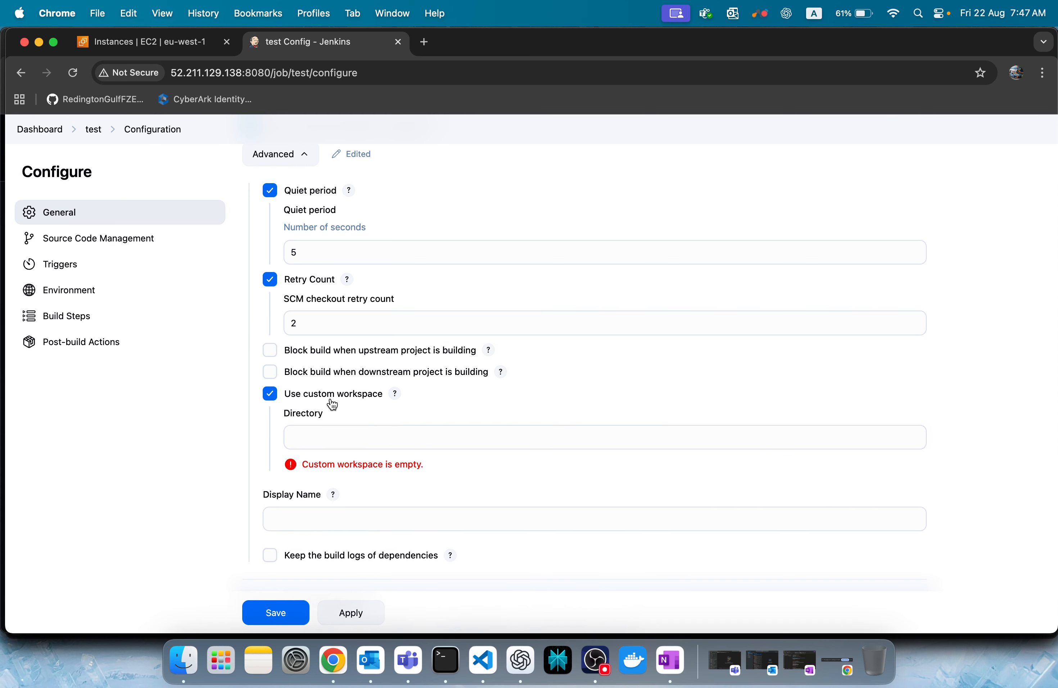
Untick Use custom workspace, leave Display Name blank, and keep both Block build options unticked.
left_click(290, 398)
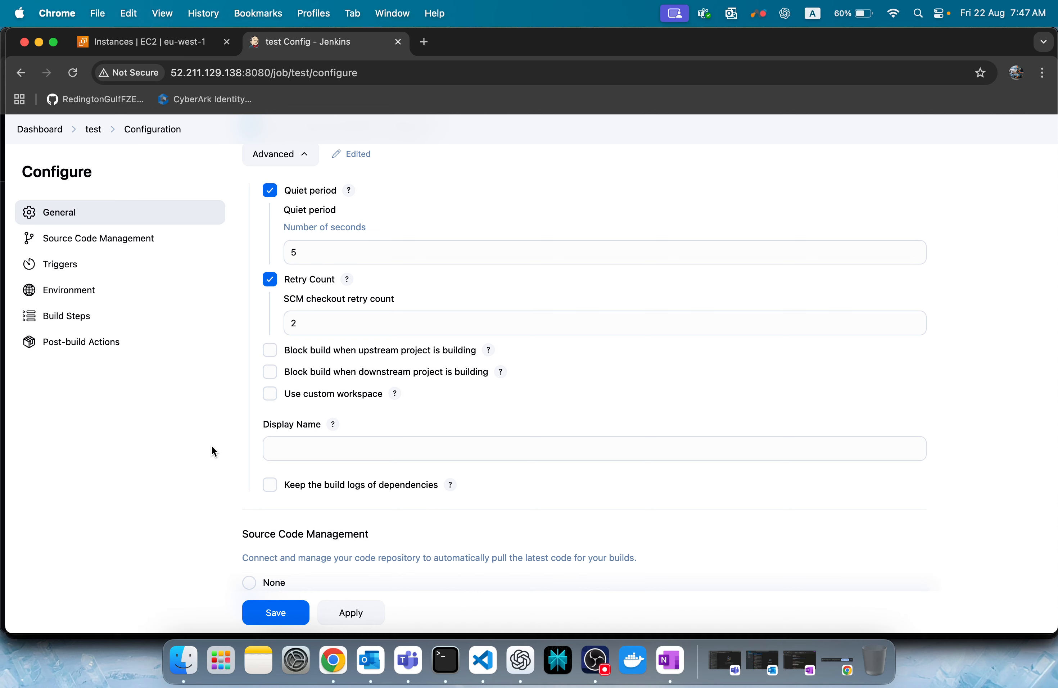
left_click(329, 455)
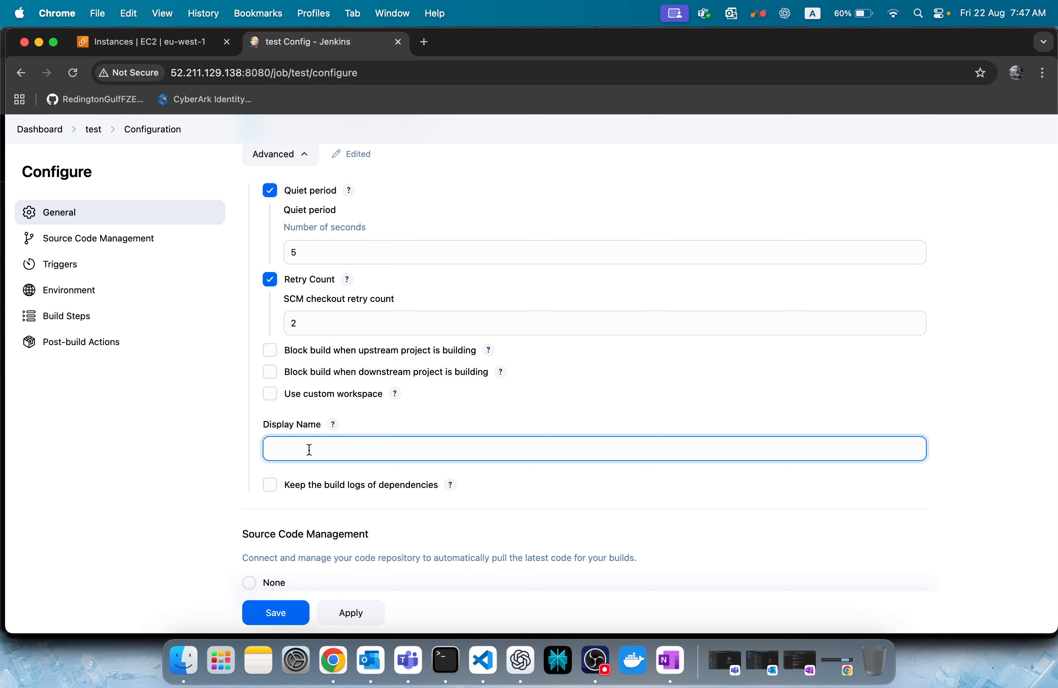
left_click(203, 453)
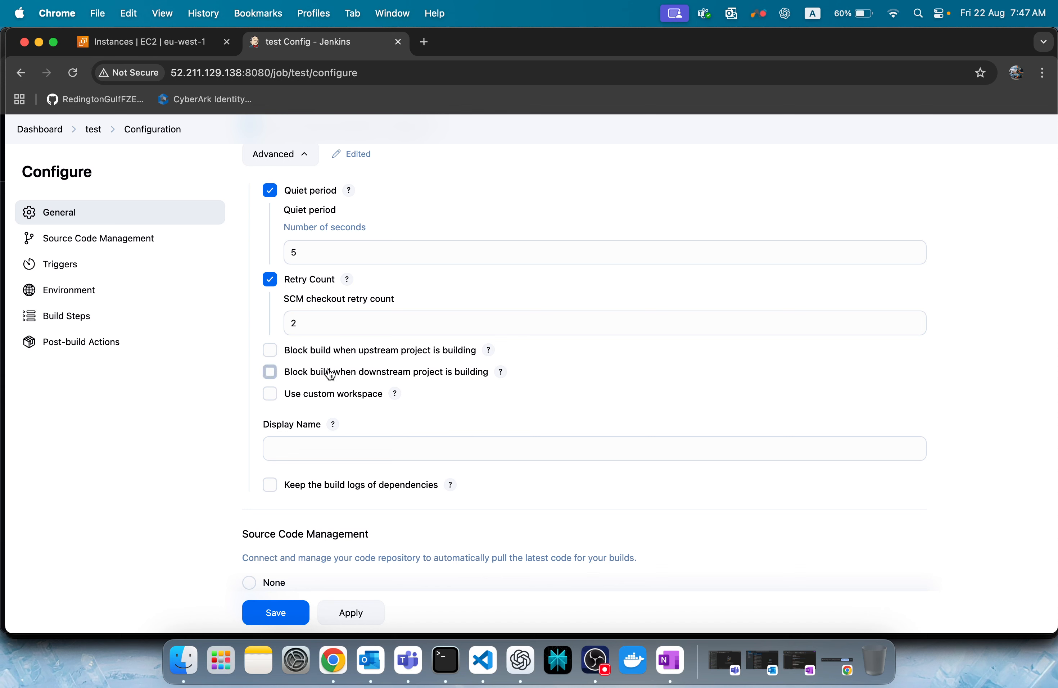
left_click(394, 354)
left_click(380, 375)
left_click(380, 376)
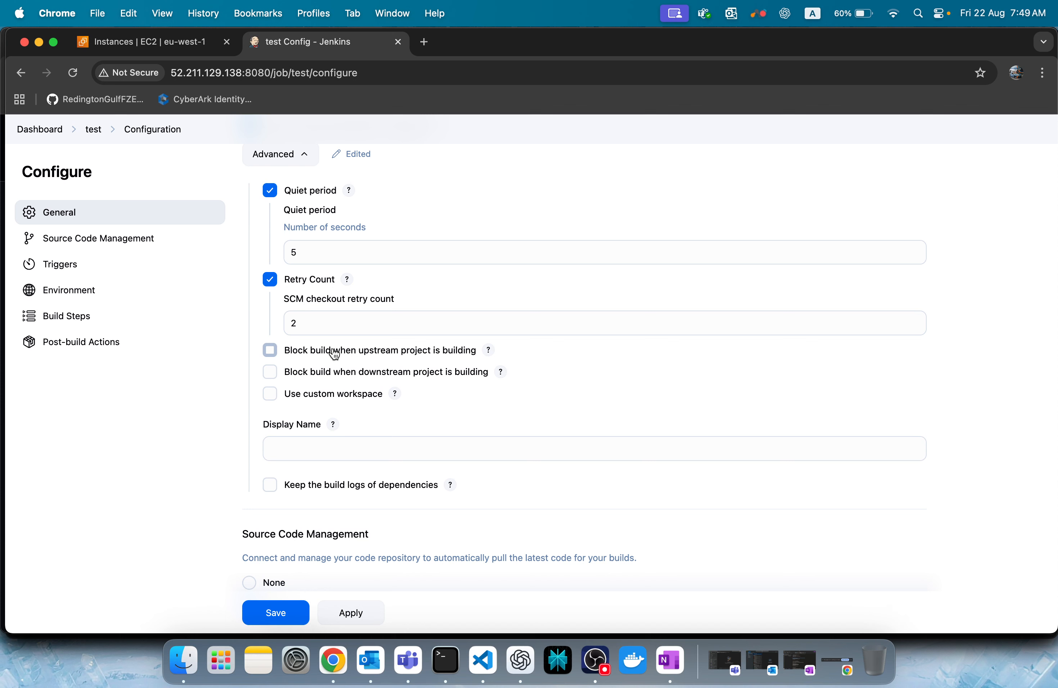
Leave both upstream and downstream Block build options unticked and collapse the Advanced general options.
left_click(335, 355)
left_click(270, 371)
left_click(270, 371)
left_click(270, 352)
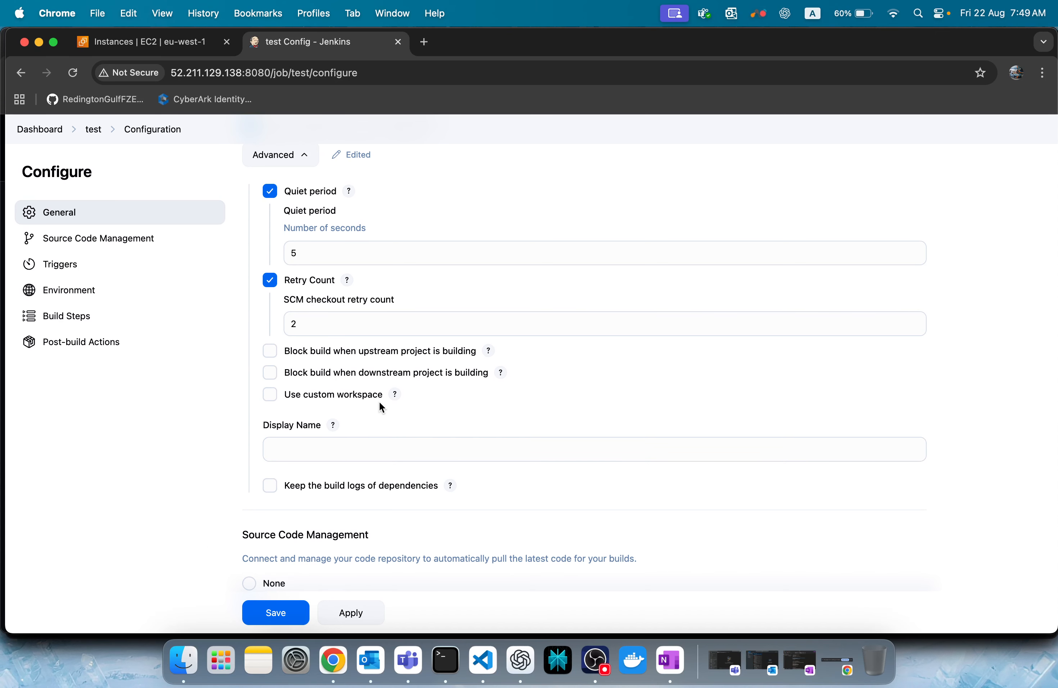
scroll(382, 407, "up", 3)
left_click(295, 312)
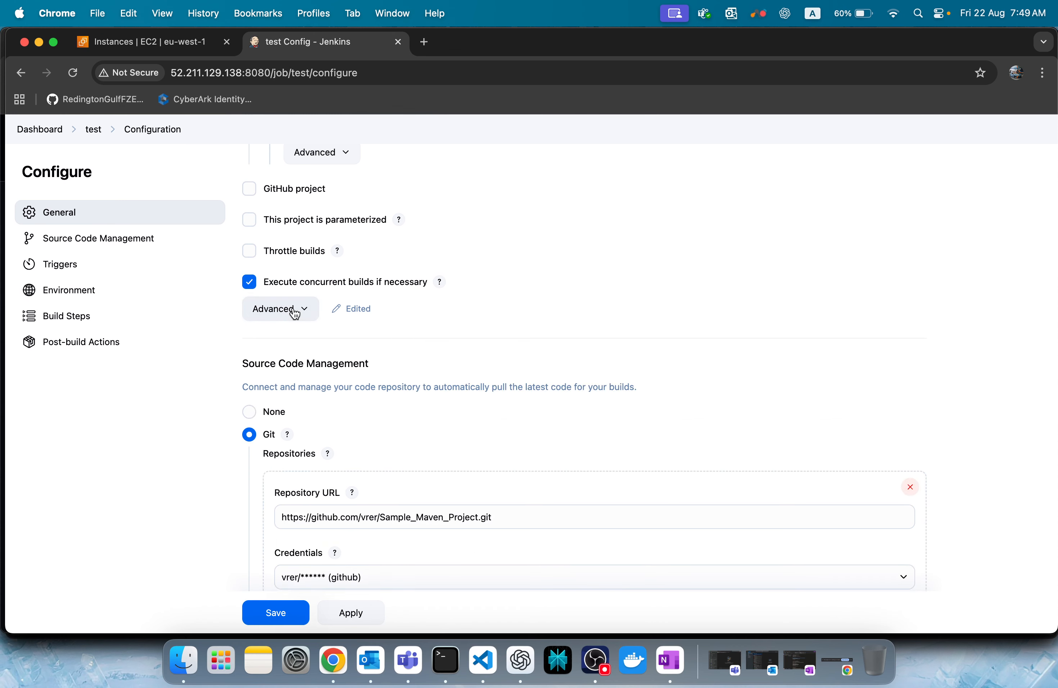
Tick 'This project is parameterized' for job test and scroll down toward Build Steps.
left_click(325, 223)
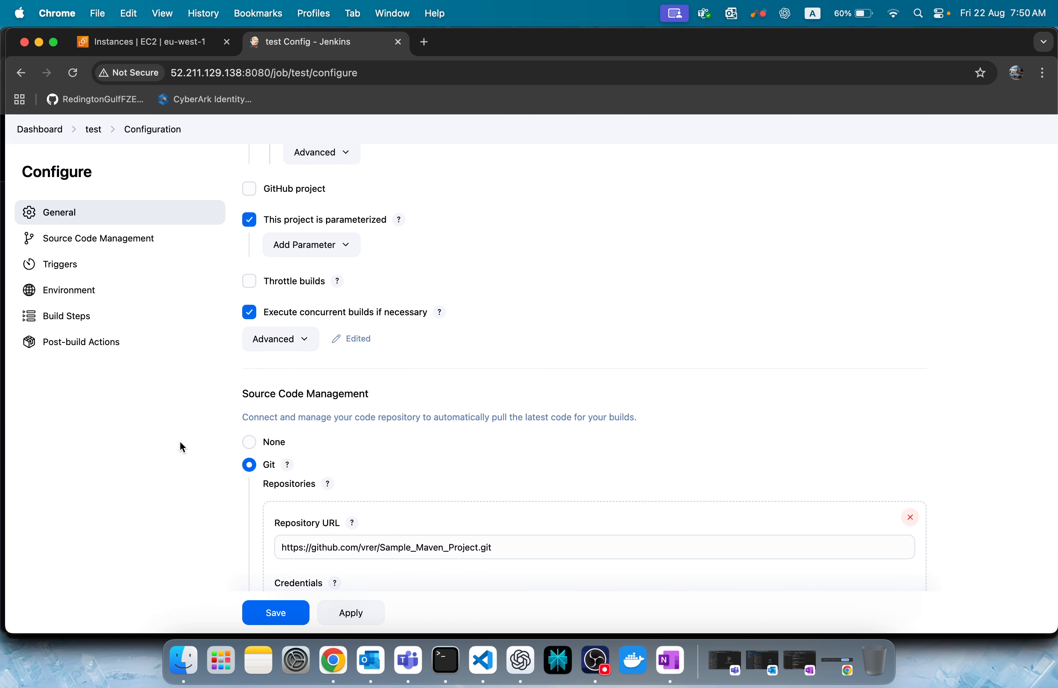
scroll(179, 441, "down", 20)
scroll(188, 457, "down", 4)
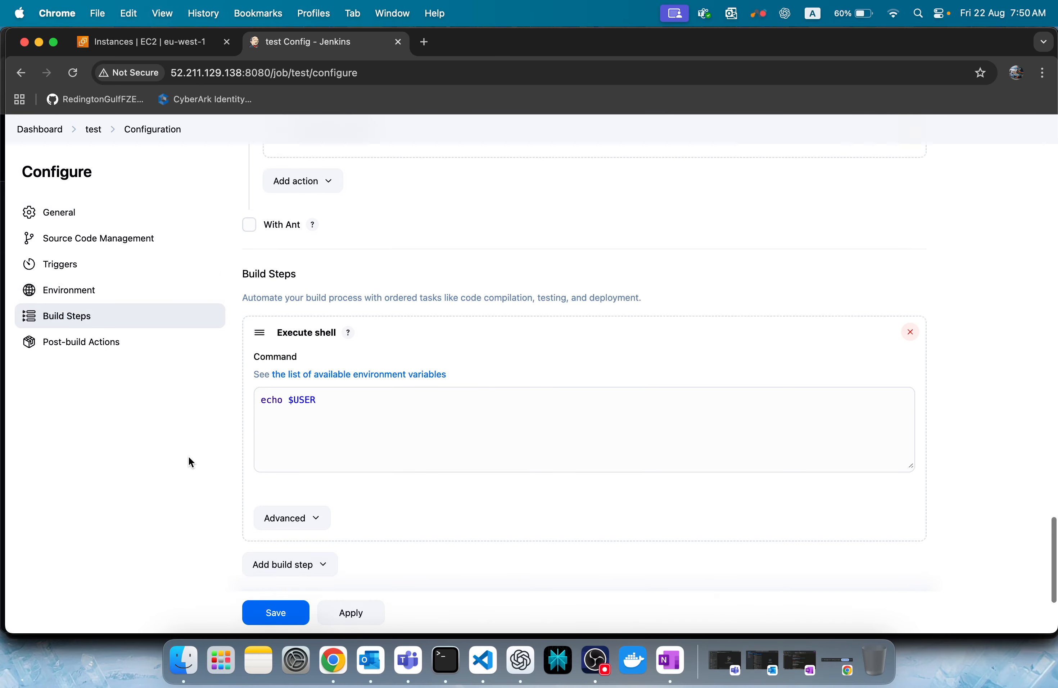
Change the Execute shell command from echo $USER to echo $NAME.
double_click(371, 354)
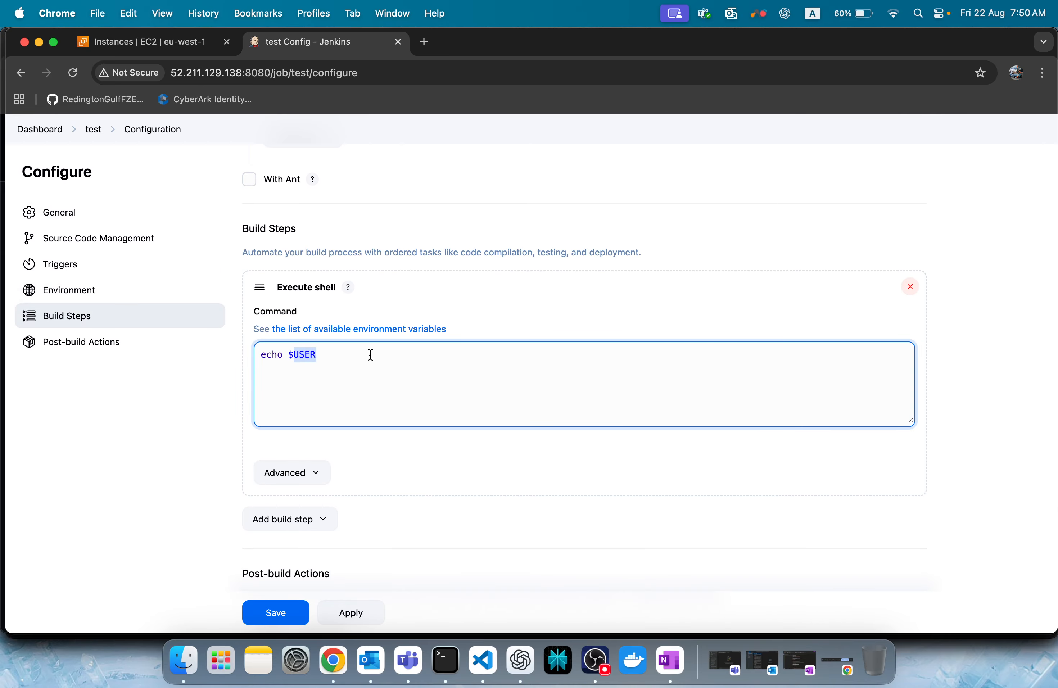
key("BackSpace")
key("BackSpace")
key("BackSpace")
type("$NAME")
left_click(156, 442)
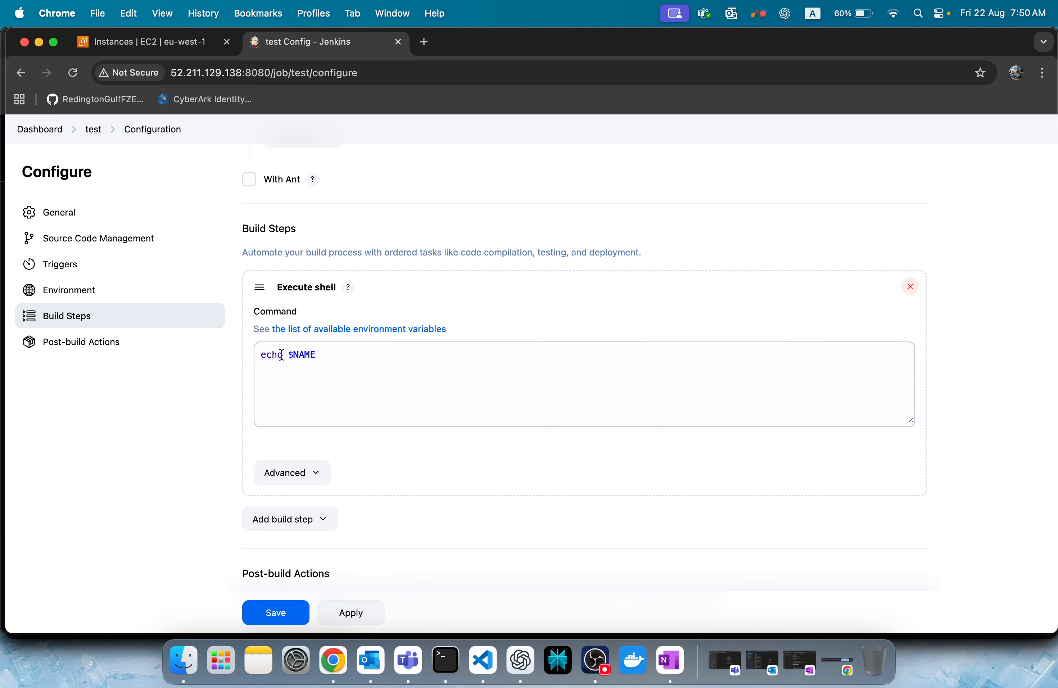
left_click(304, 361)
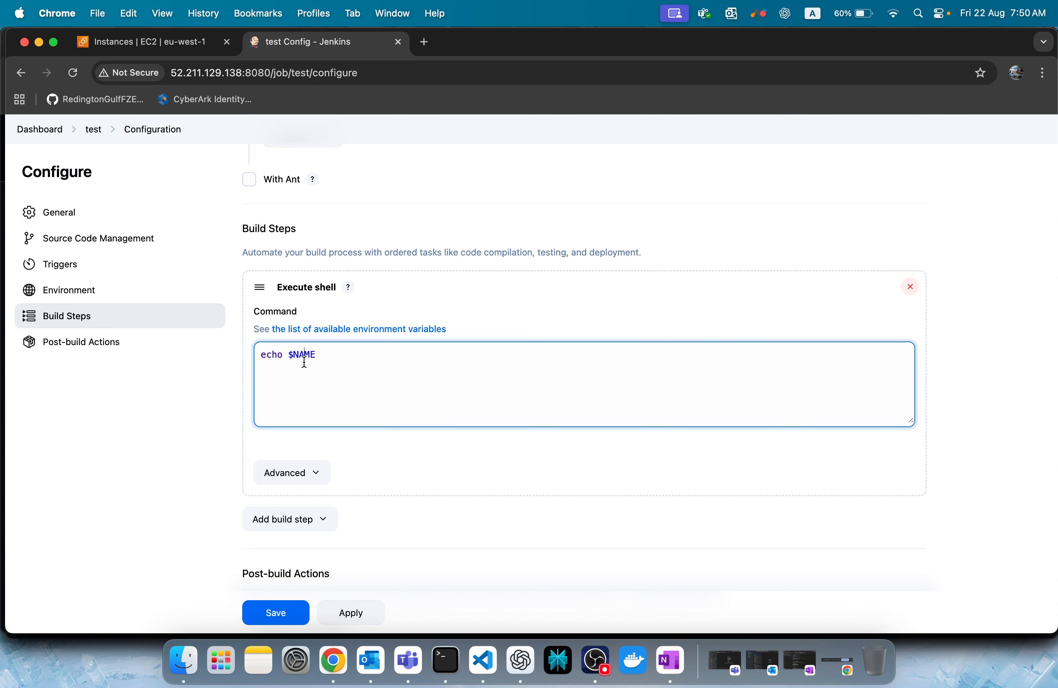
double_click(305, 361)
left_click(201, 399)
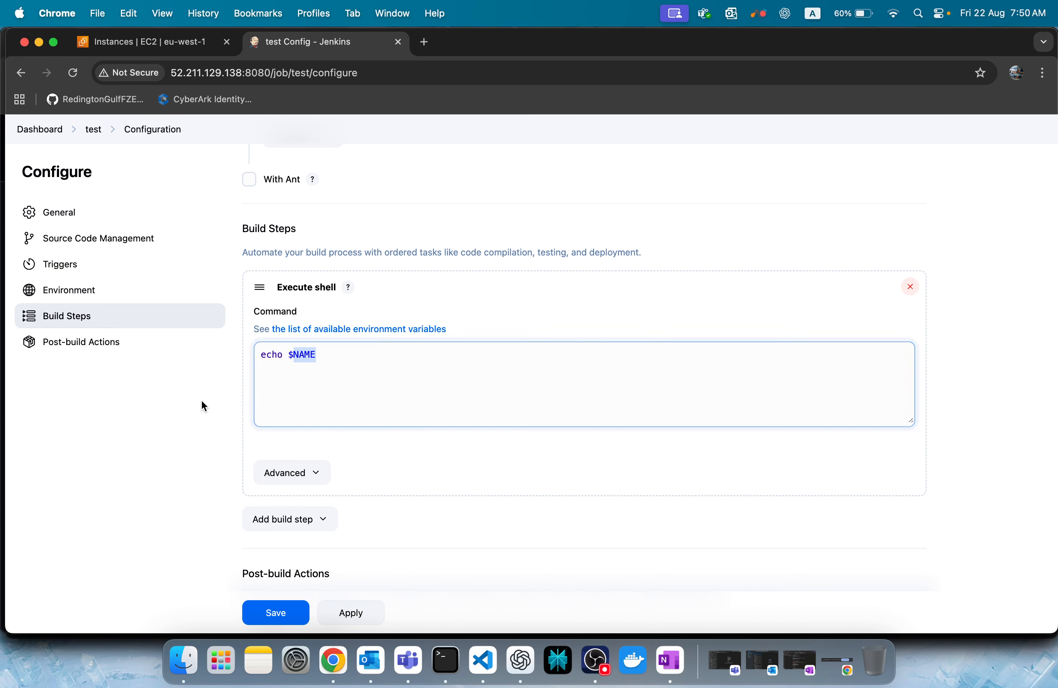
left_click(330, 402)
Go back up to the General section and bring up the Add Parameter type list.
scroll(192, 450, "up", 10)
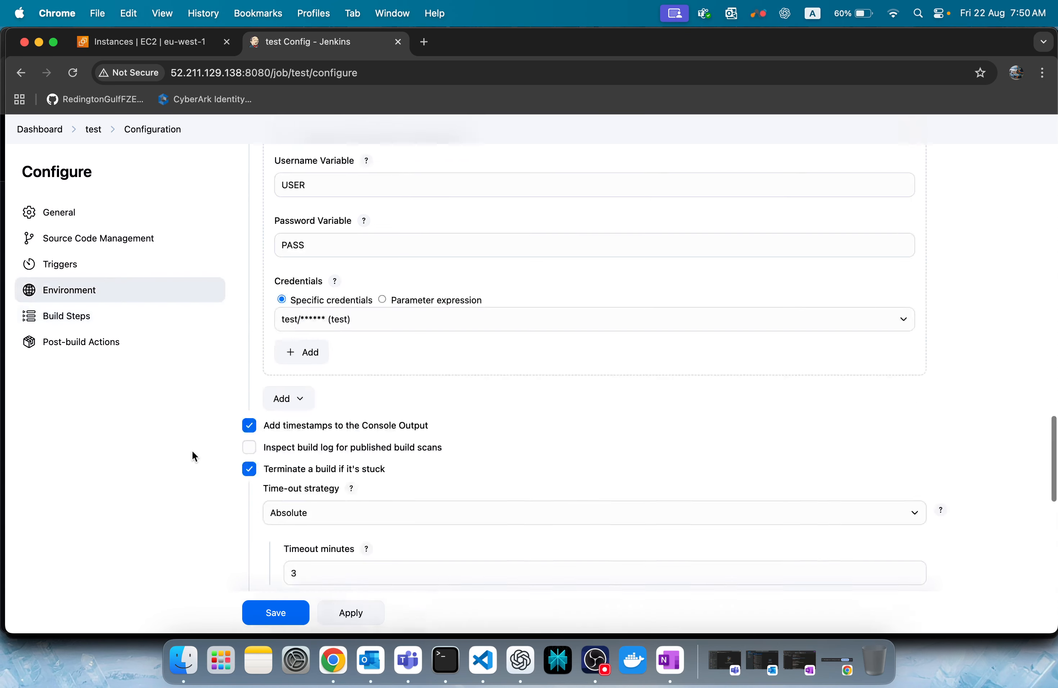
scroll(192, 452, "up", 15)
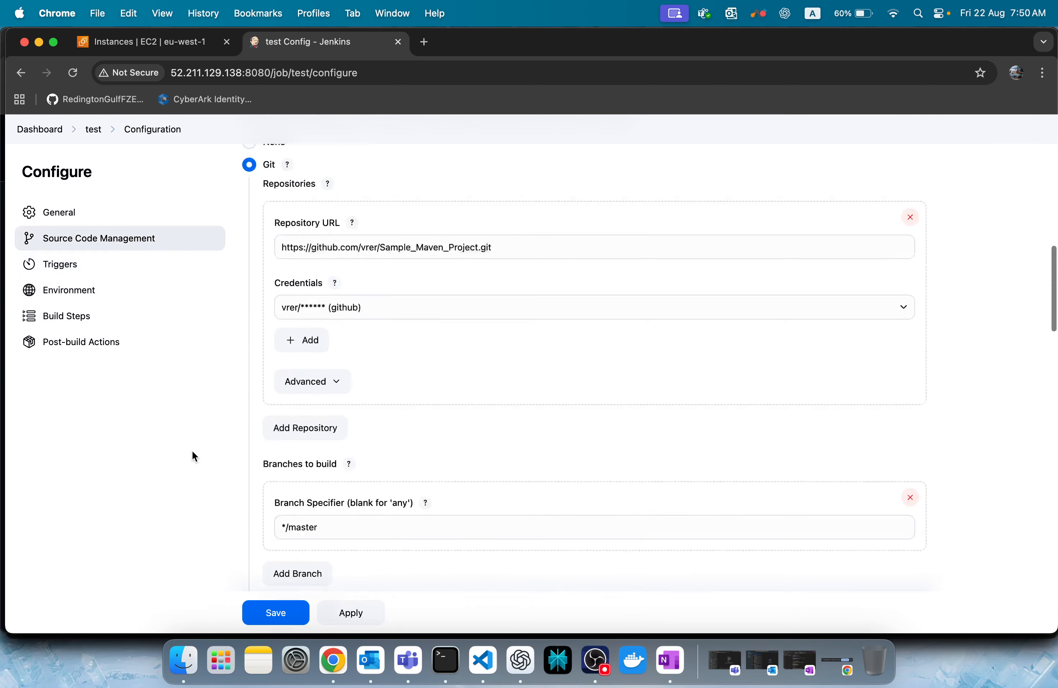
scroll(318, 336, "up", 10)
scroll(376, 350, "down", 5)
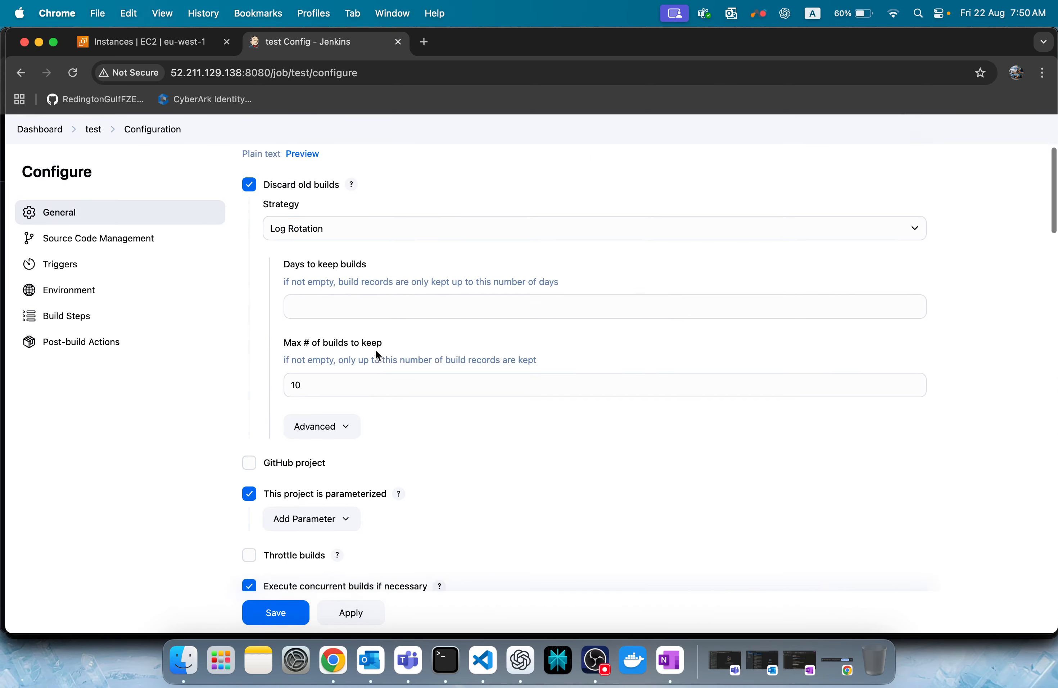
scroll(375, 350, "down", 4)
left_click(329, 342)
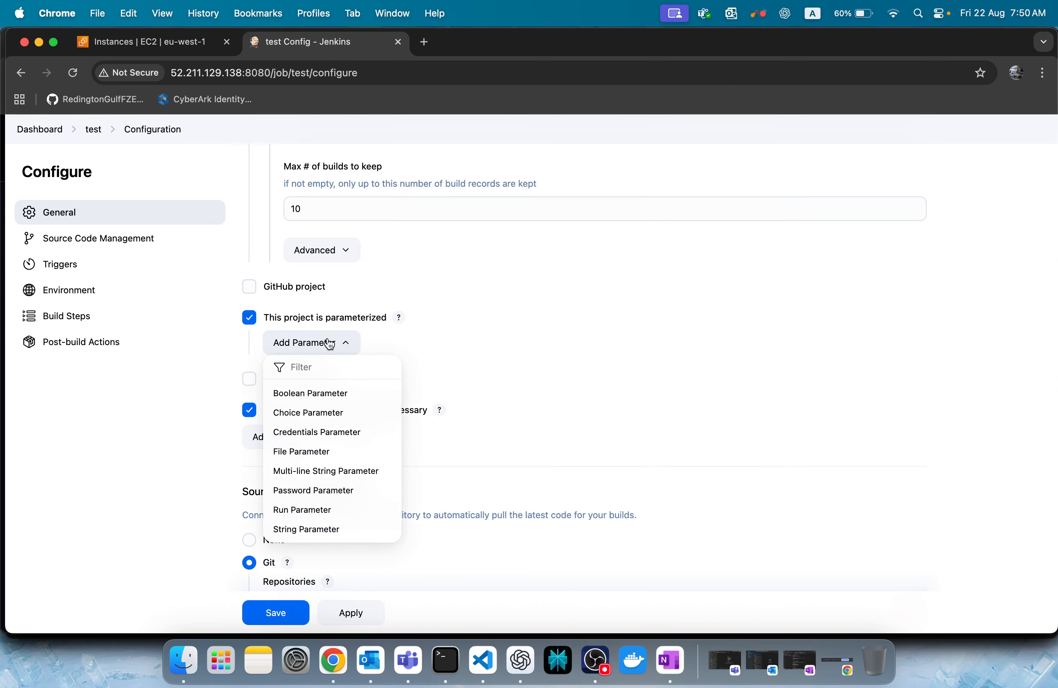
Add a String Parameter named NAME with default value test.
scroll(331, 344, "down", 4)
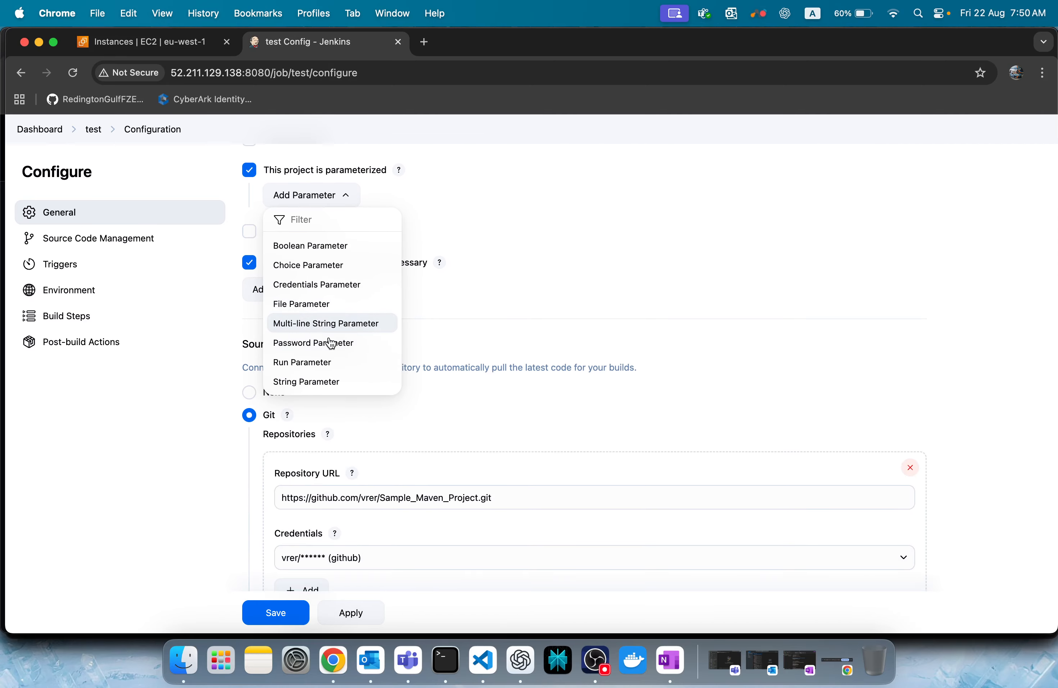
left_click(312, 385)
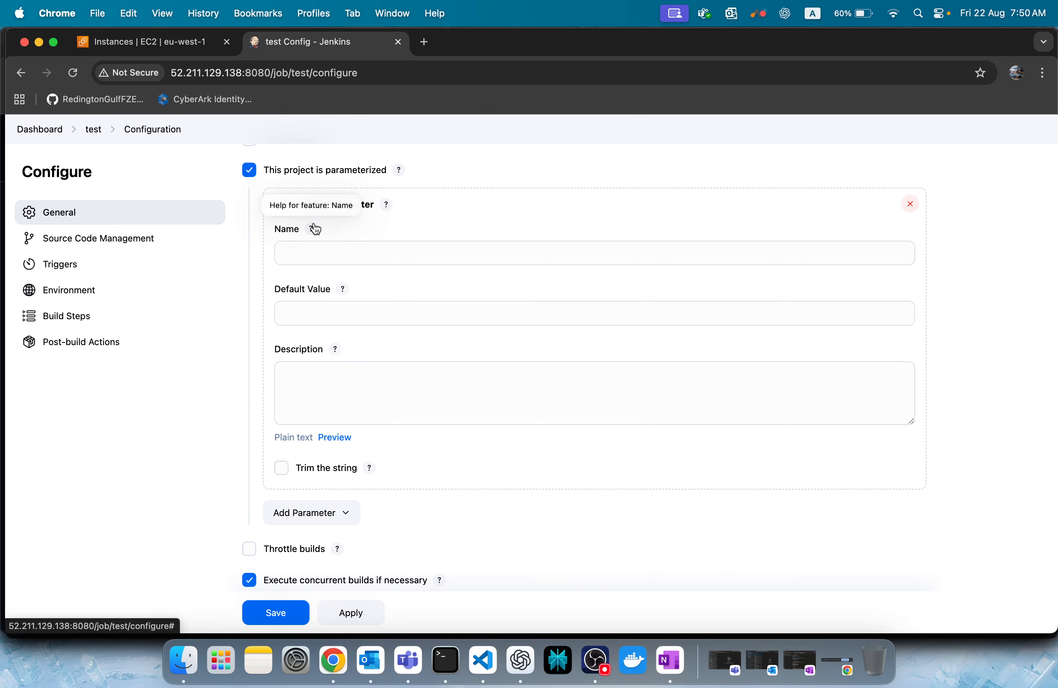
left_click(332, 253)
type("NAME")
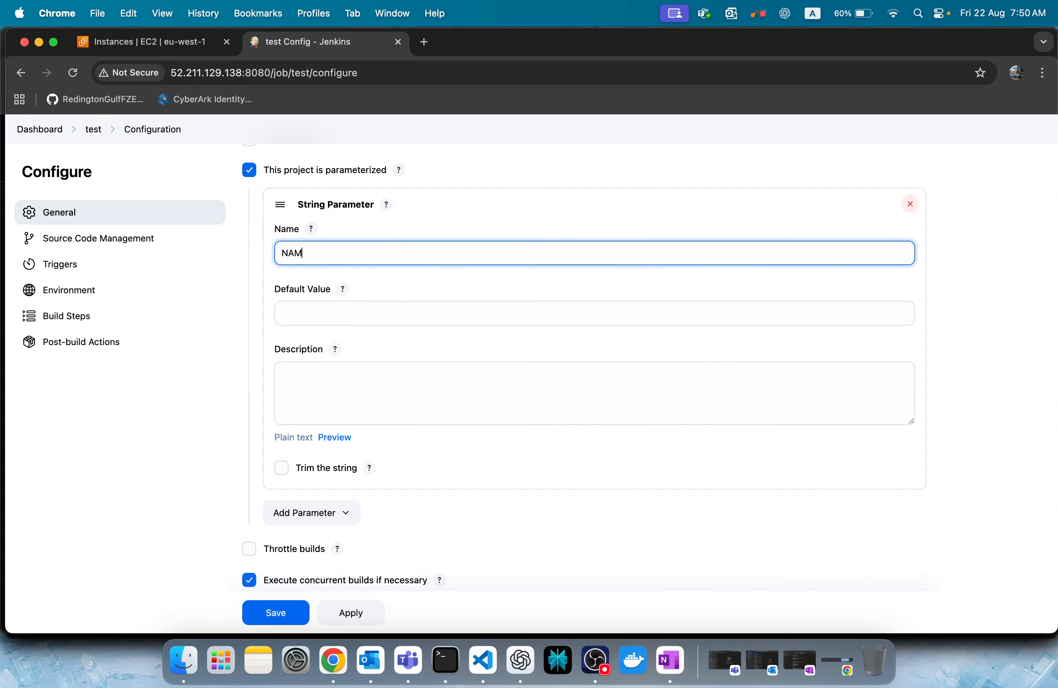
key("Tab")
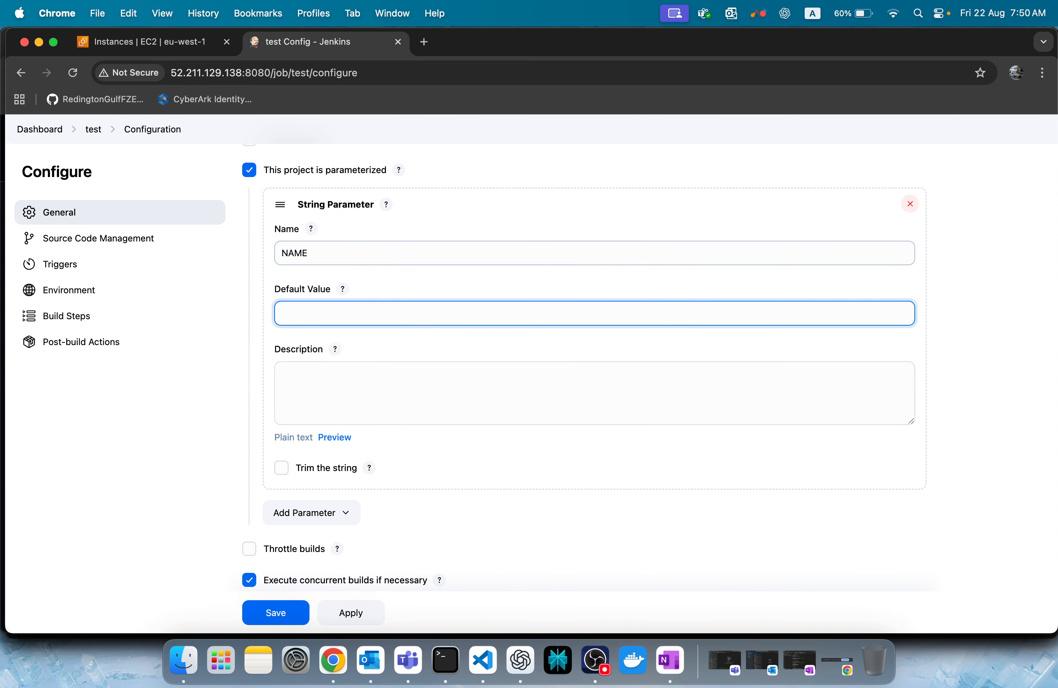
type("test")
left_click(175, 456)
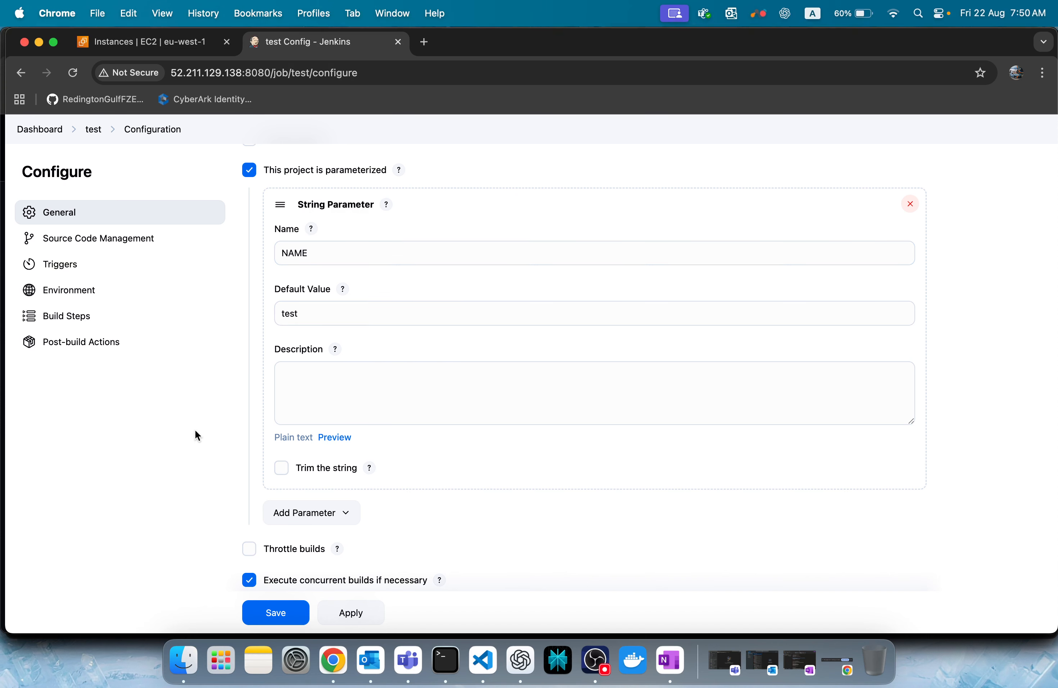
Verify the parameter name NAME matches $NAME in the Execute shell command.
double_click(296, 254)
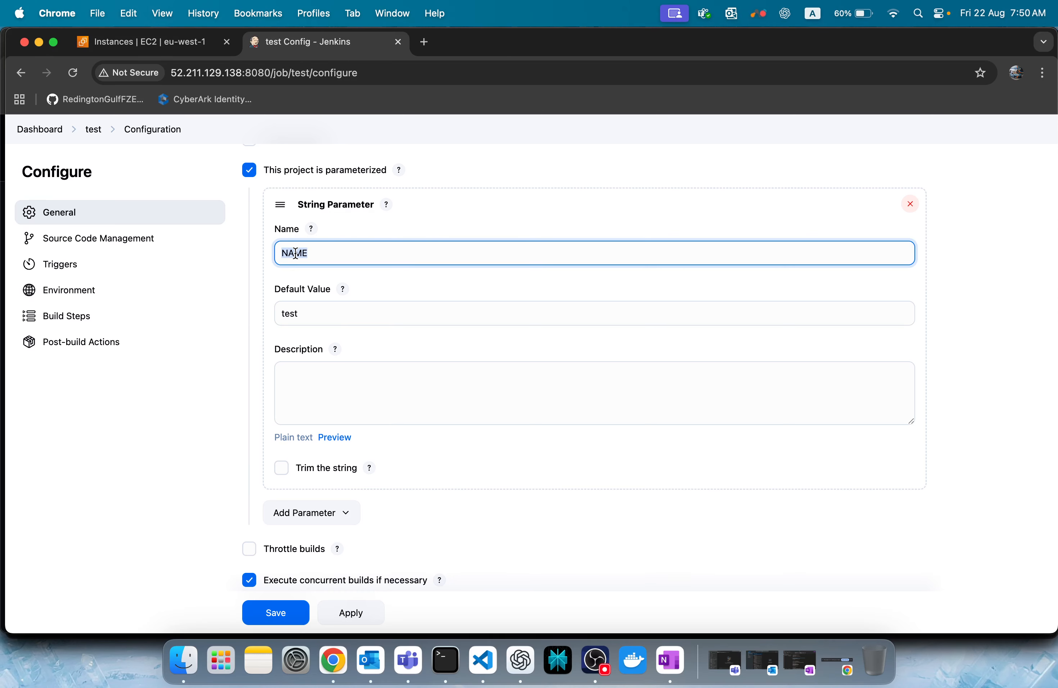
left_click(296, 254)
scroll(296, 253, "down", 8)
scroll(295, 253, "down", 15)
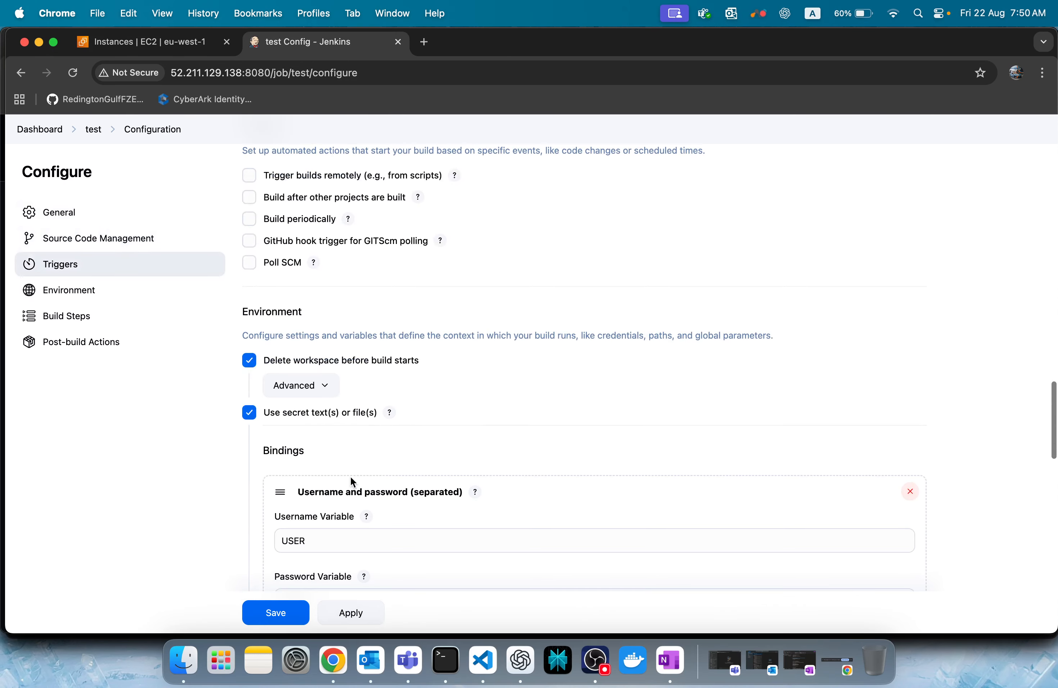
scroll(365, 507, "down", 15)
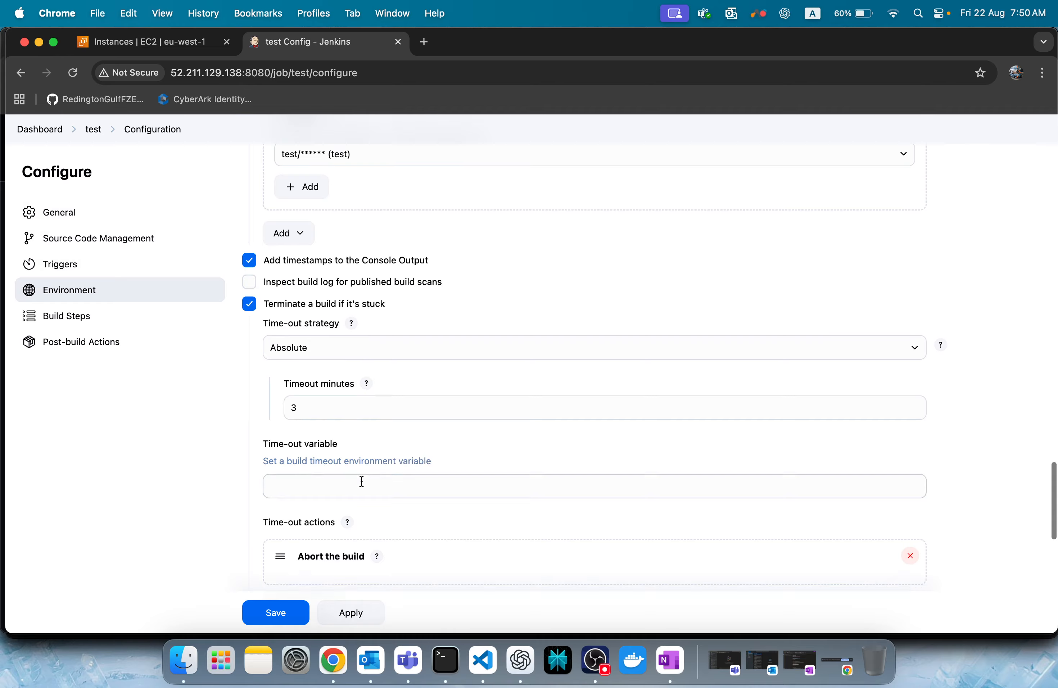
double_click(308, 226)
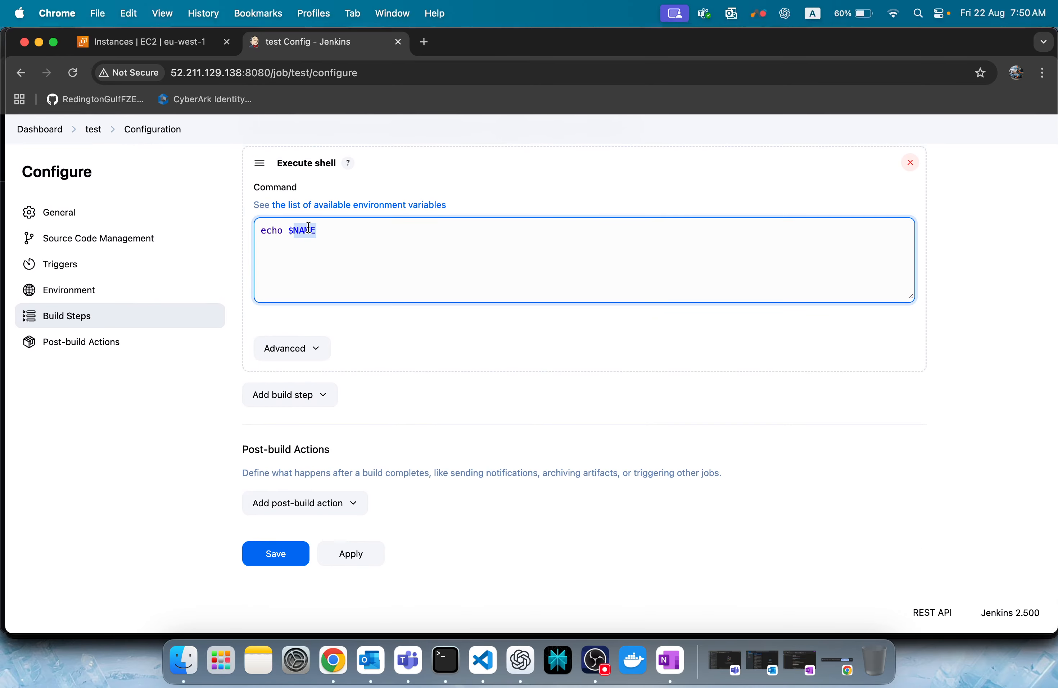
left_click(183, 435)
left_click(363, 247)
Add and then discard a Choice Parameter, and save job test's configuration.
scroll(363, 247, "up", 20)
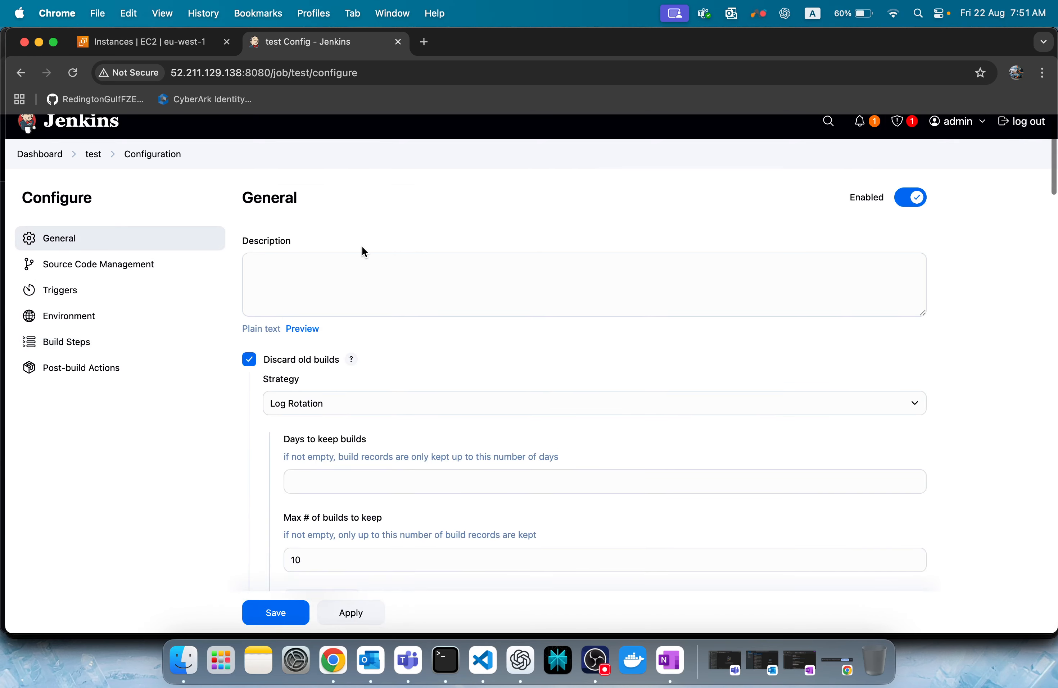
scroll(362, 248, "down", 10)
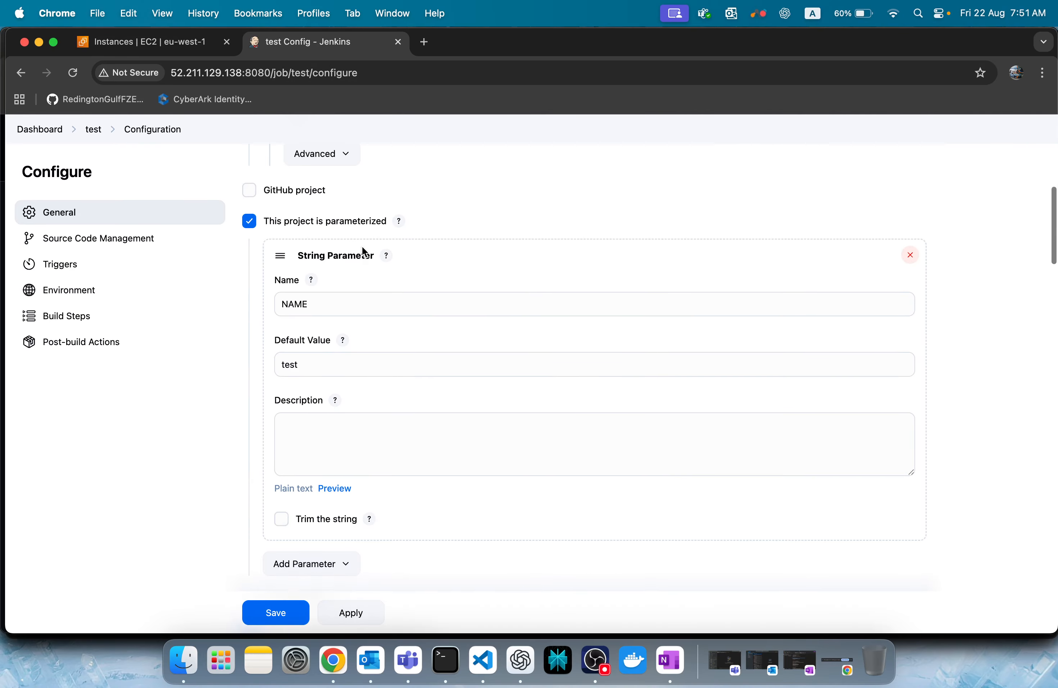
scroll(362, 245, "down", 3)
left_click(328, 462)
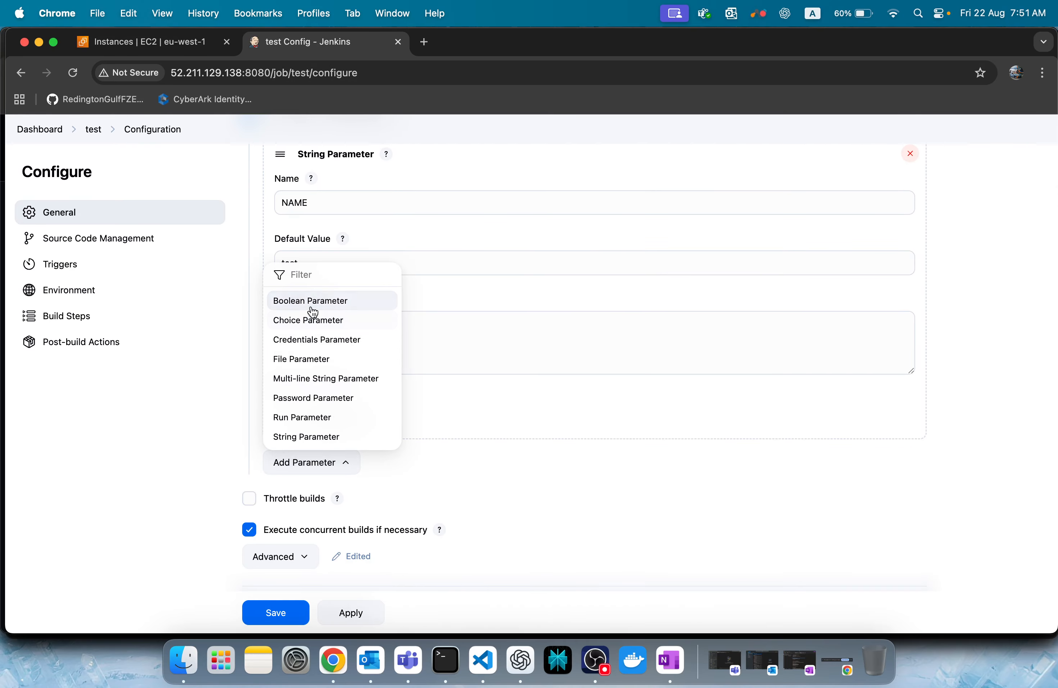
left_click(301, 318)
left_click(333, 429)
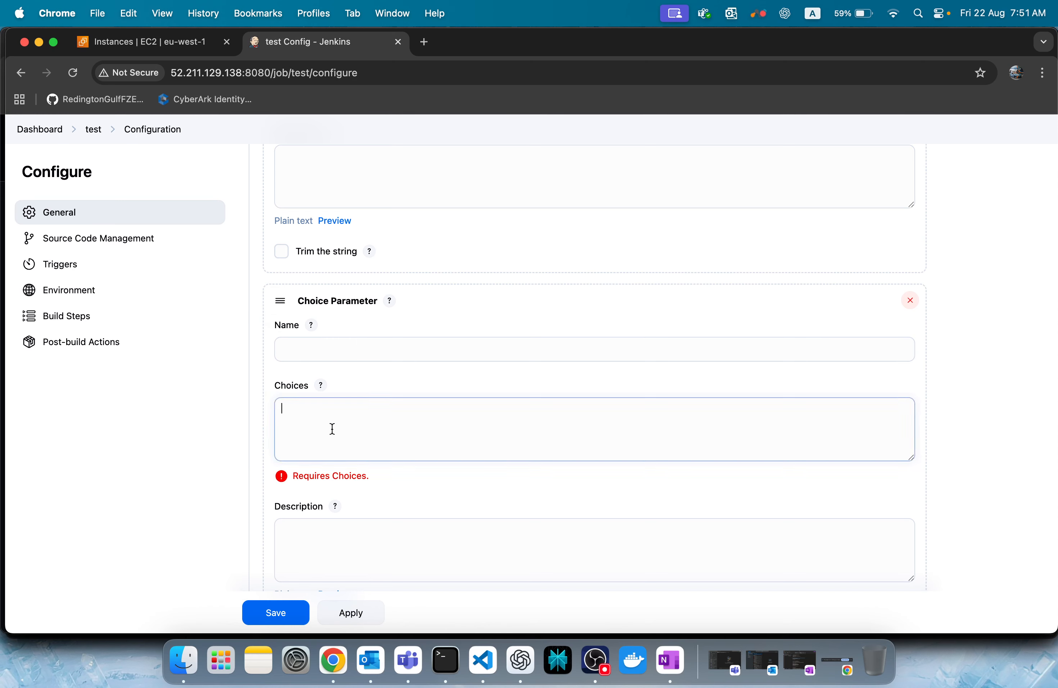
scroll(166, 533, "down", 2)
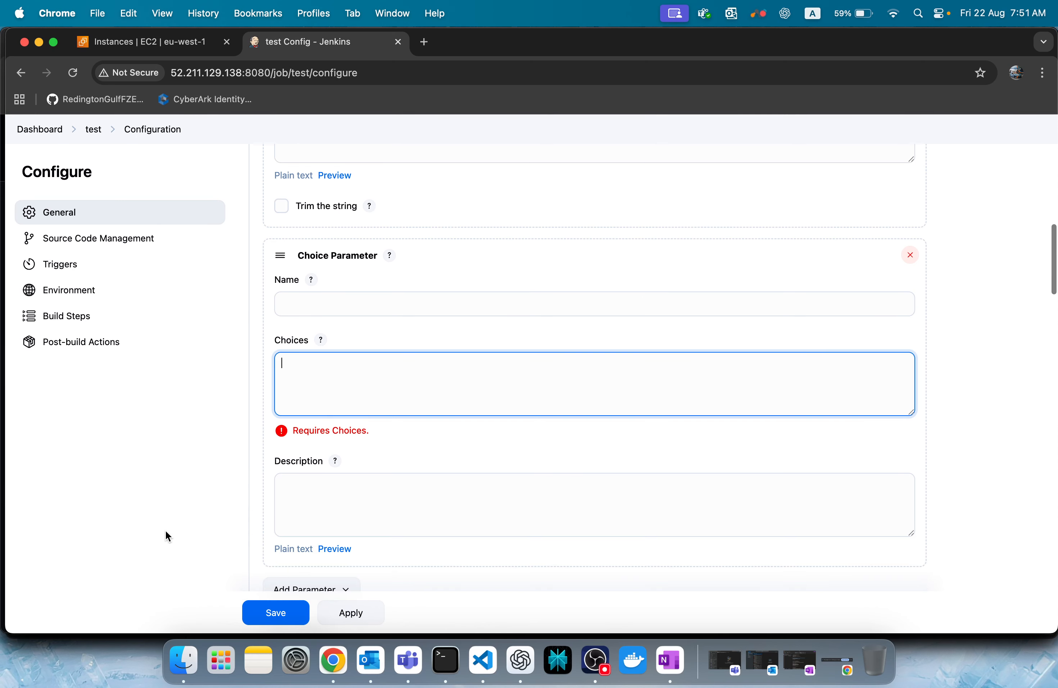
left_click(911, 257)
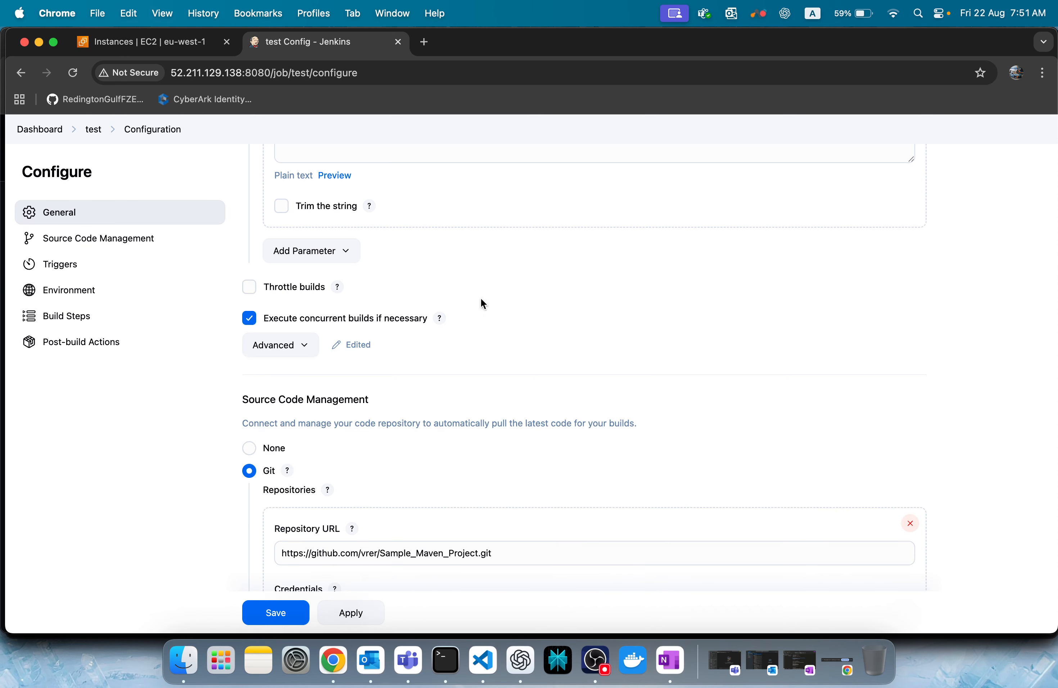
scroll(443, 300, "up", 6)
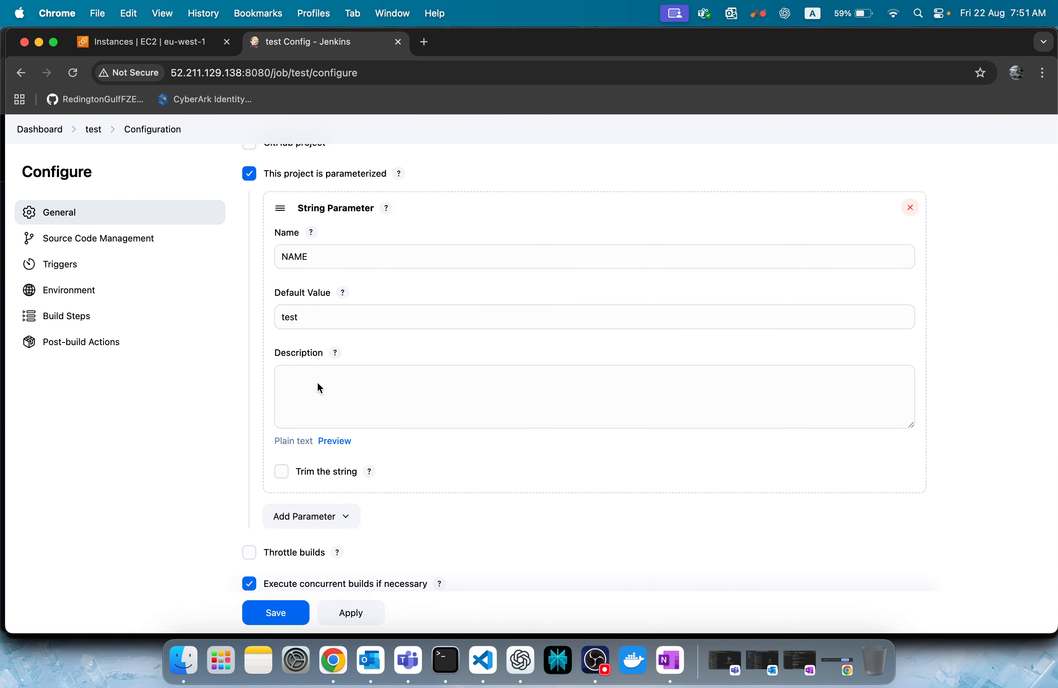
left_click(259, 616)
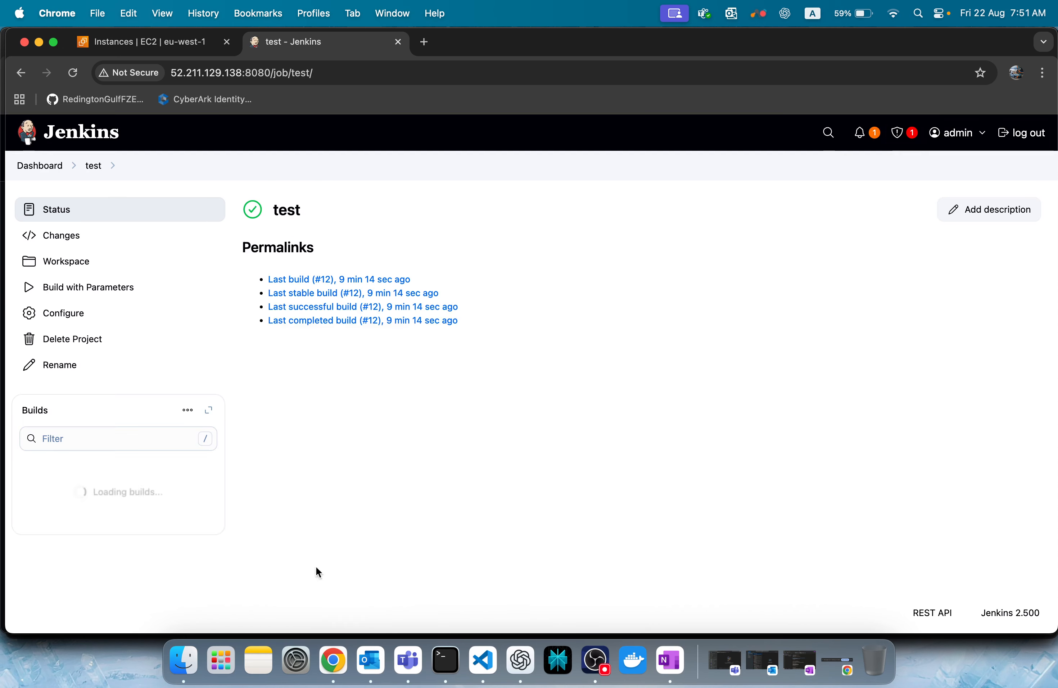
Start a parameterized build of test with NAME changed from test to dev.
left_click(107, 293)
left_click(305, 298)
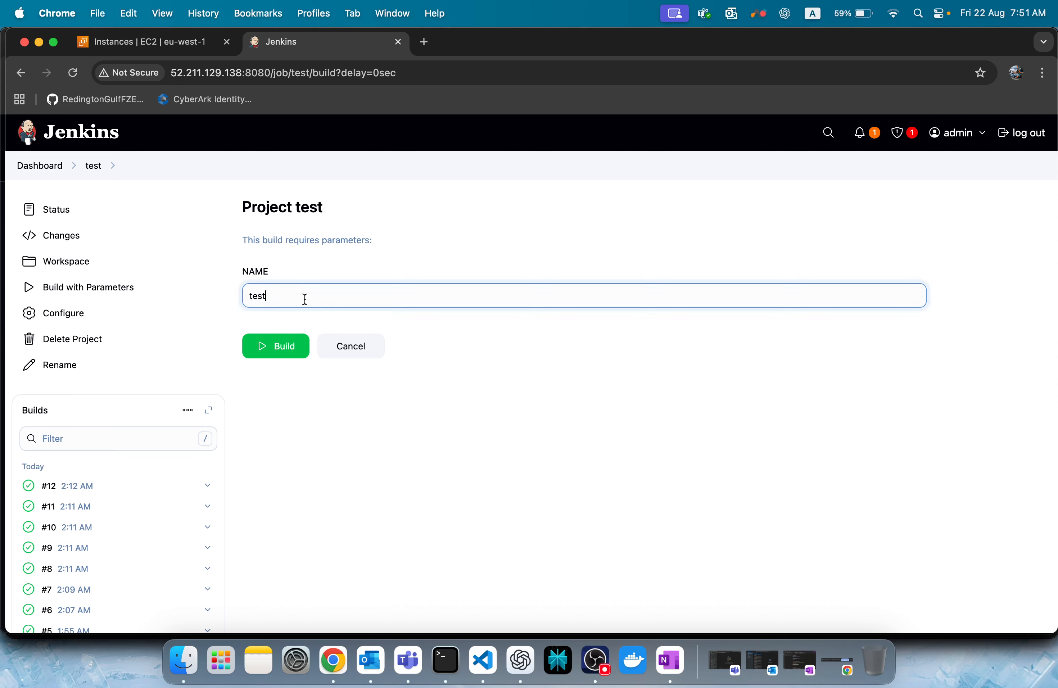
key("super+a")
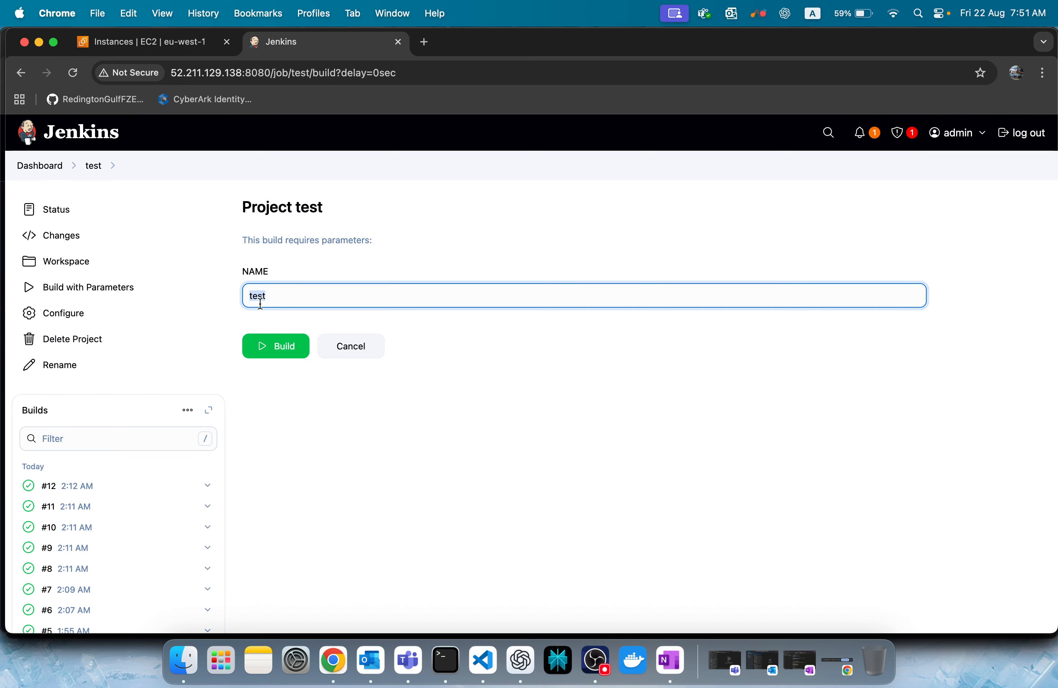
double_click(272, 295)
left_click(352, 455)
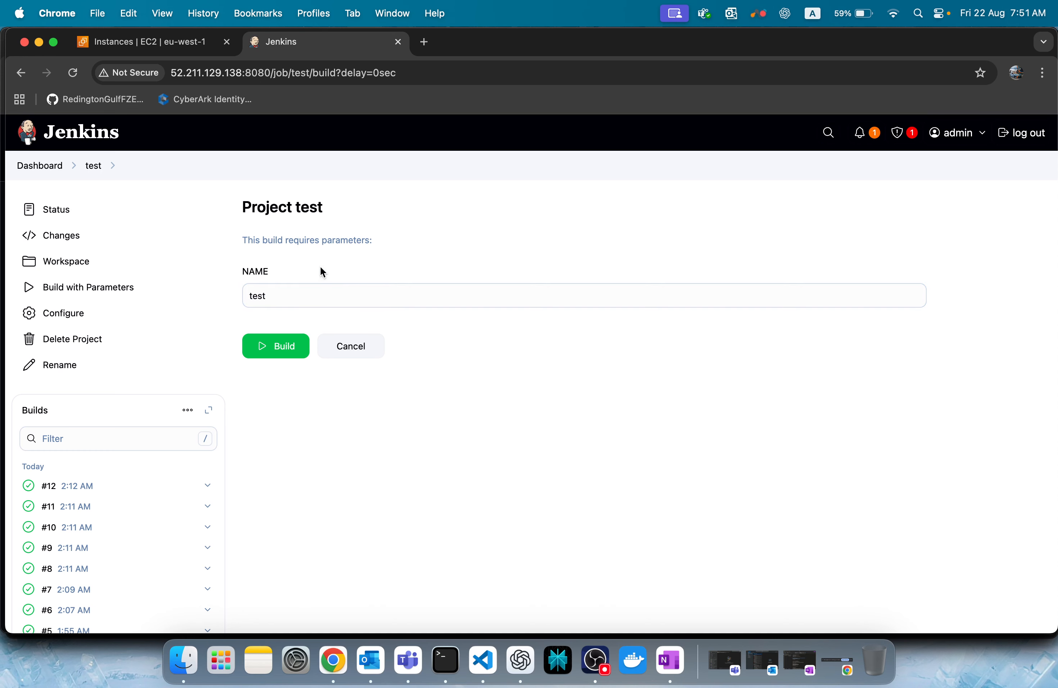
double_click(307, 307)
key("BackSpace")
type("dev")
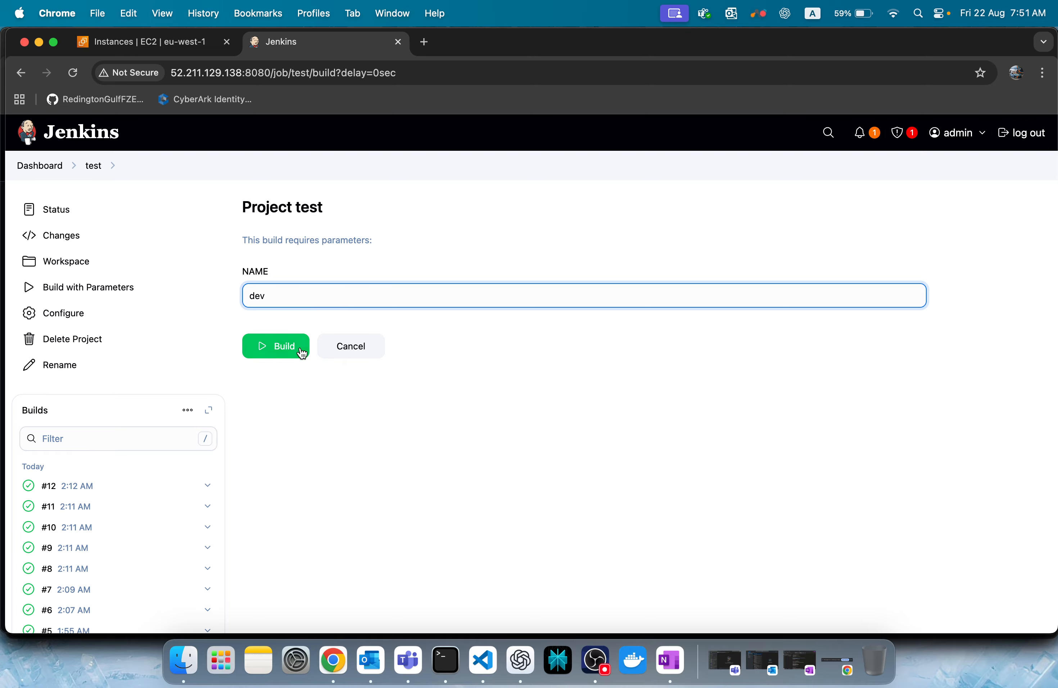
left_click(275, 346)
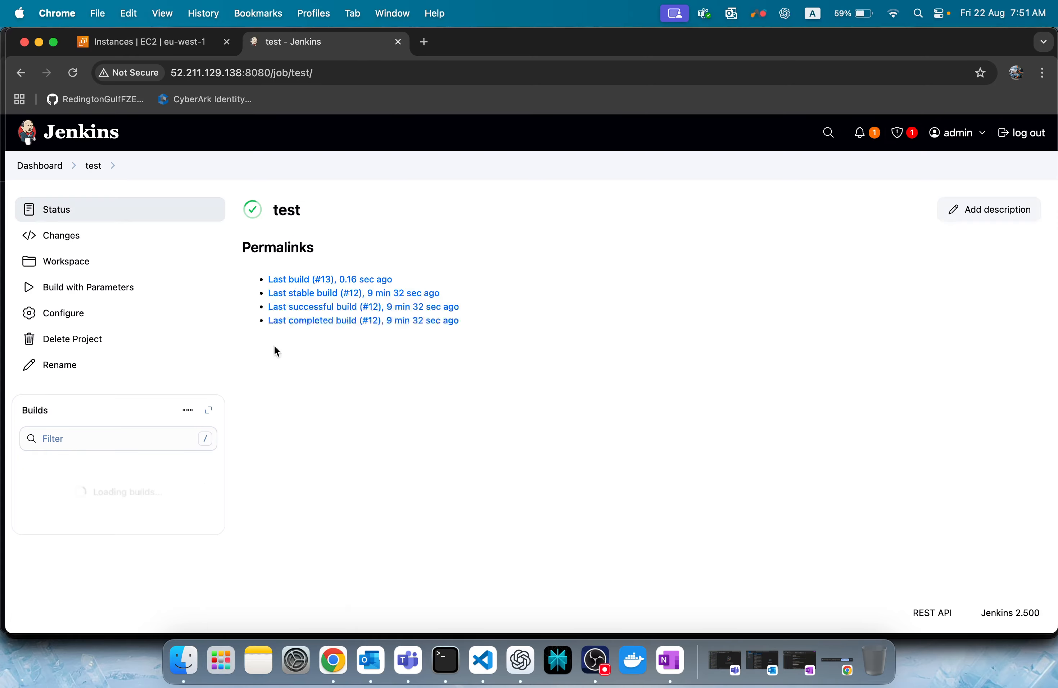
Confirm build #13's console output shows echo dev, then return to the test project page.
left_click(29, 487)
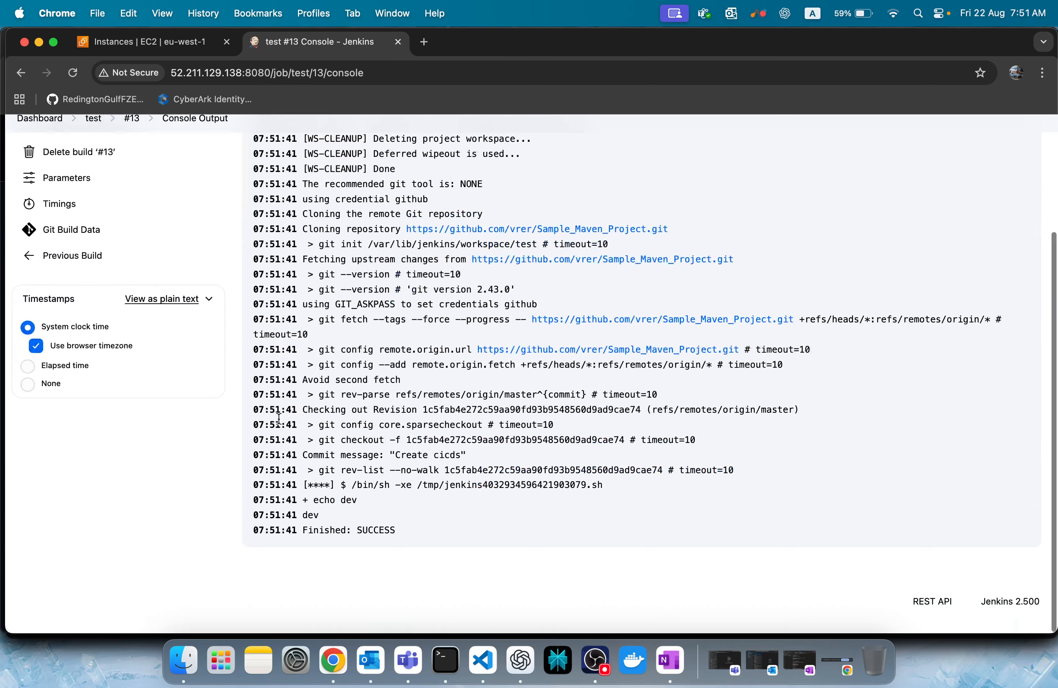
scroll(351, 592, "up", 1)
double_click(330, 515)
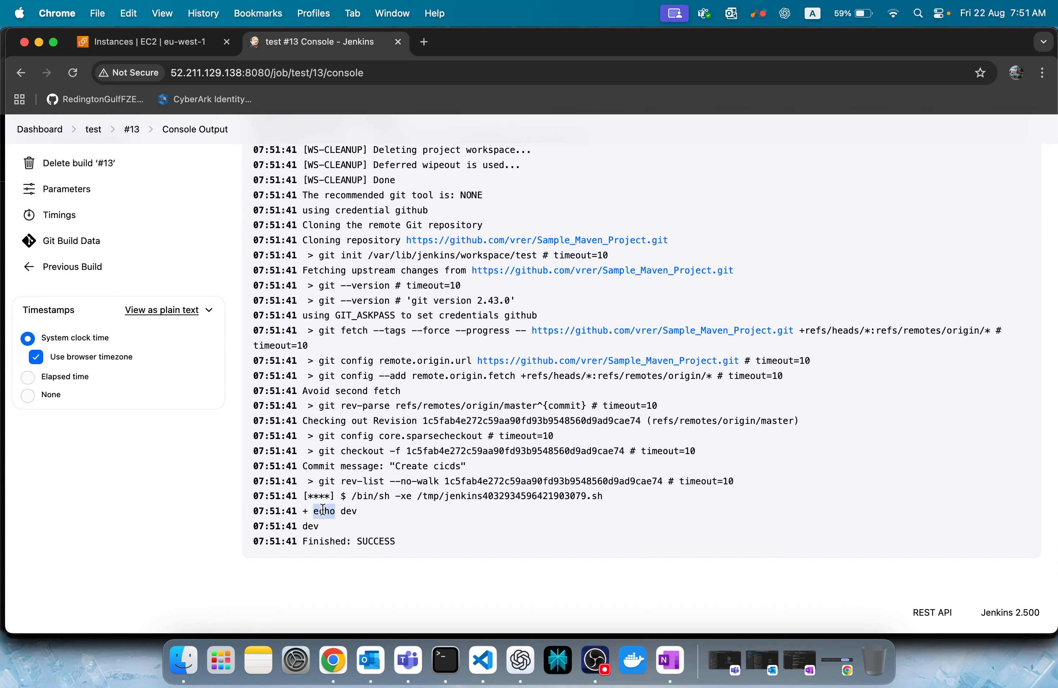
double_click(314, 527)
double_click(348, 509)
left_click(324, 513)
double_click(350, 510)
scroll(344, 511, "up", 5)
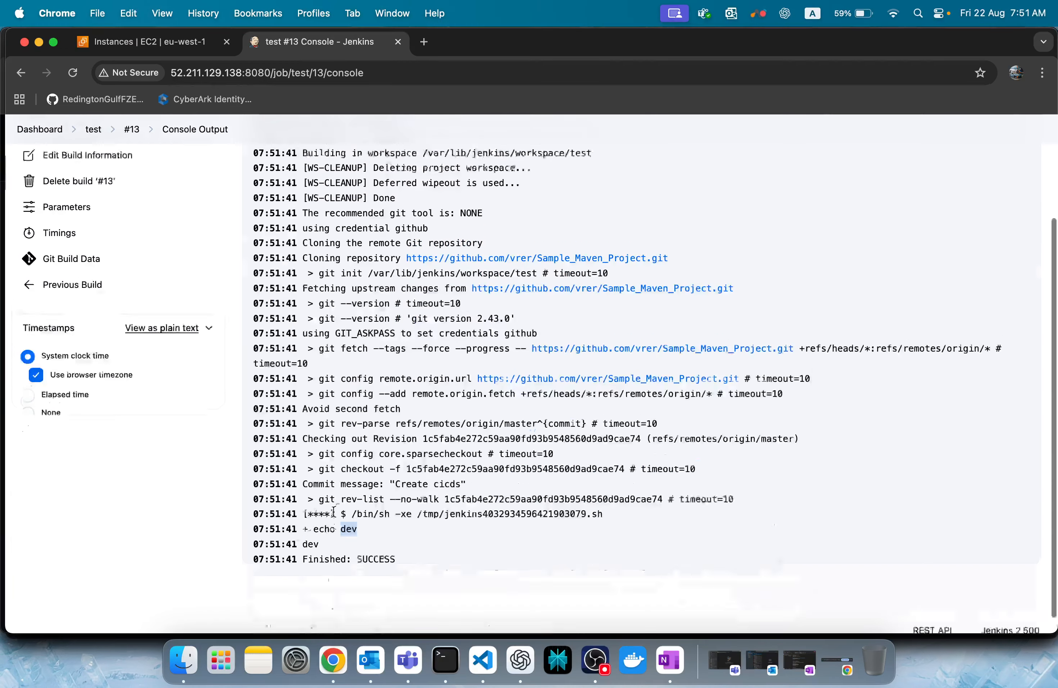
left_click(102, 172)
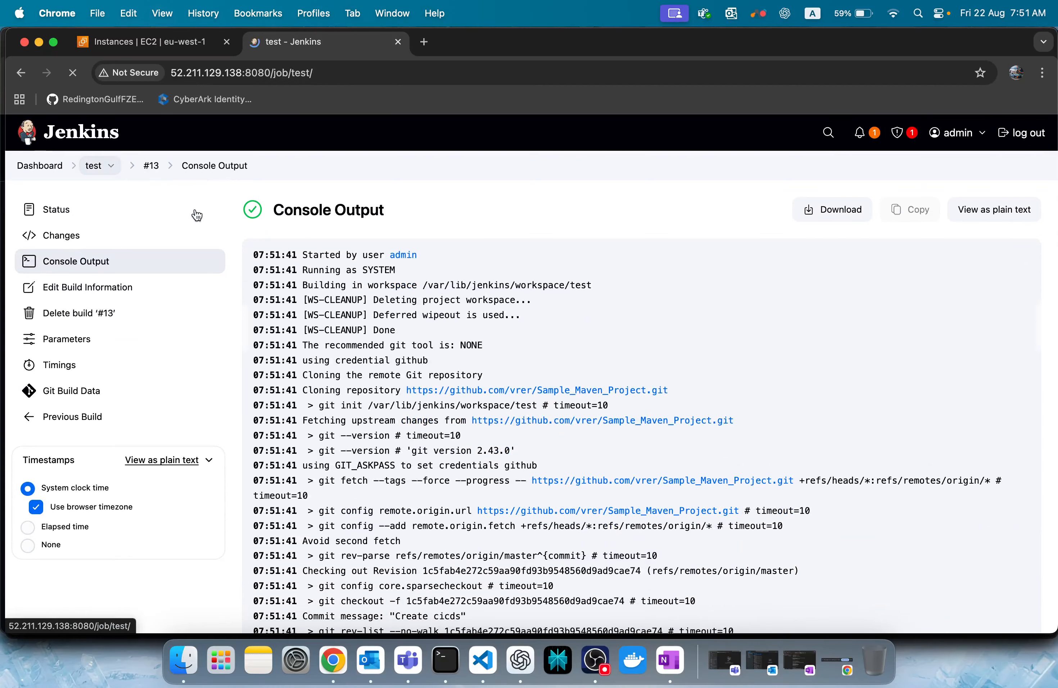
Open test's configuration, inspect the NAME parameter and echo $NAME command, then return to the parameter.
left_click(56, 312)
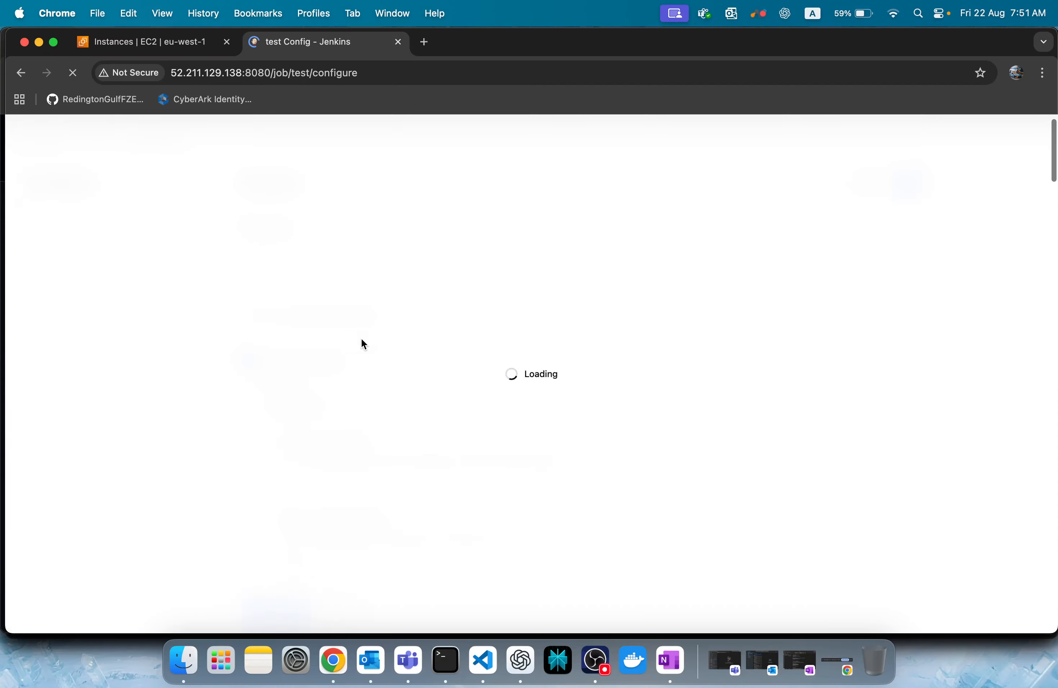
scroll(361, 338, "down", 5)
left_click(316, 349)
scroll(315, 348, "down", 15)
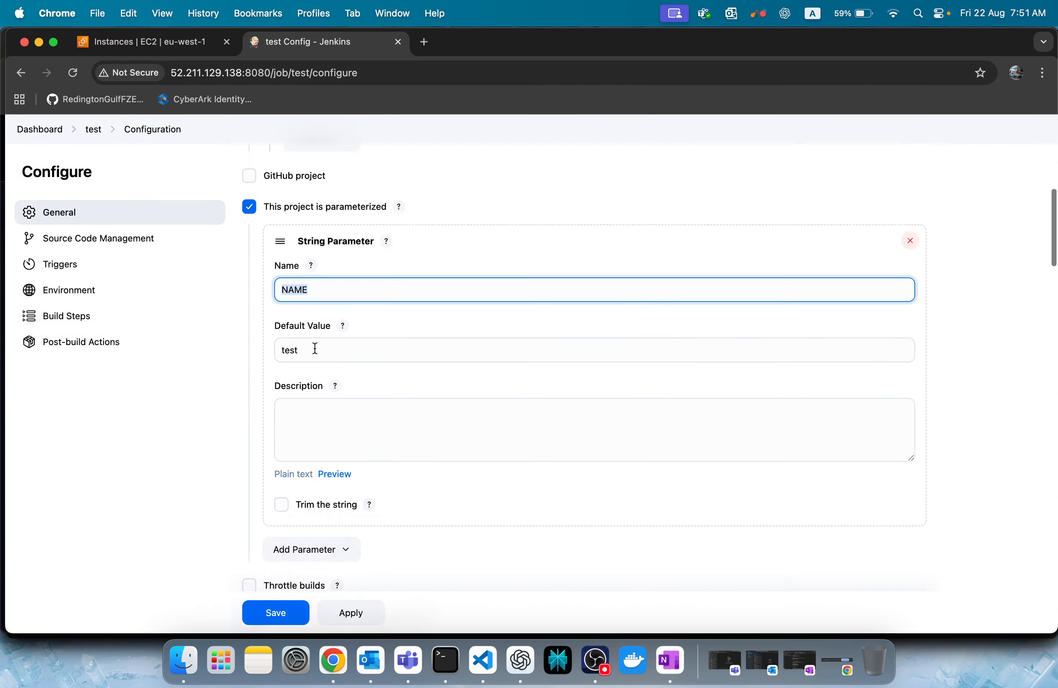
scroll(317, 351, "down", 10)
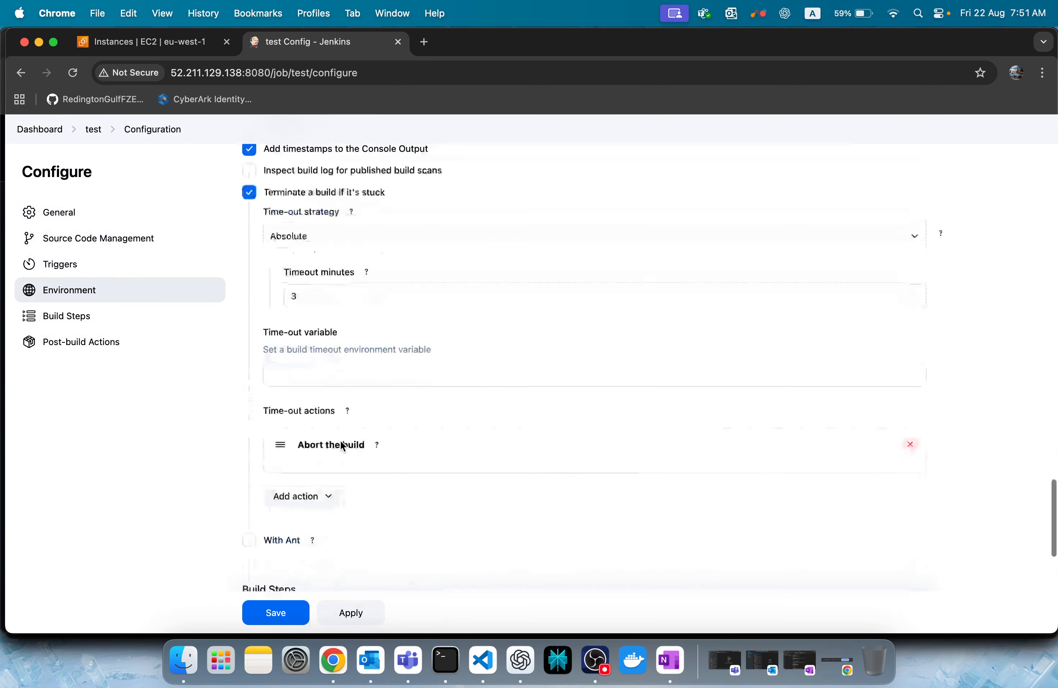
left_click(320, 260)
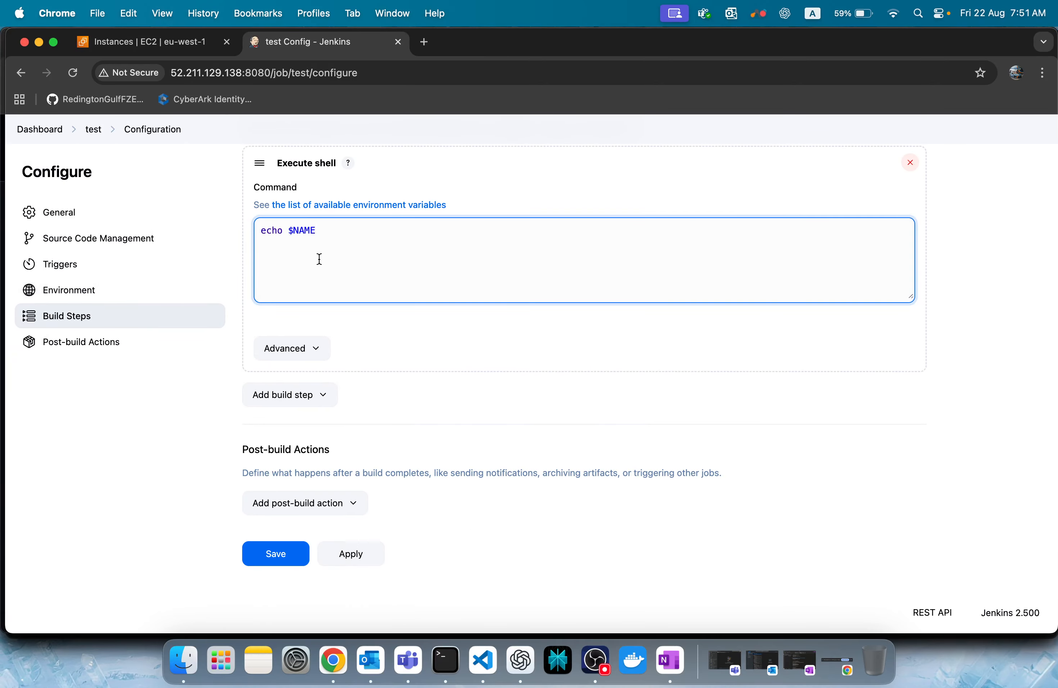
scroll(320, 259, "up", 20)
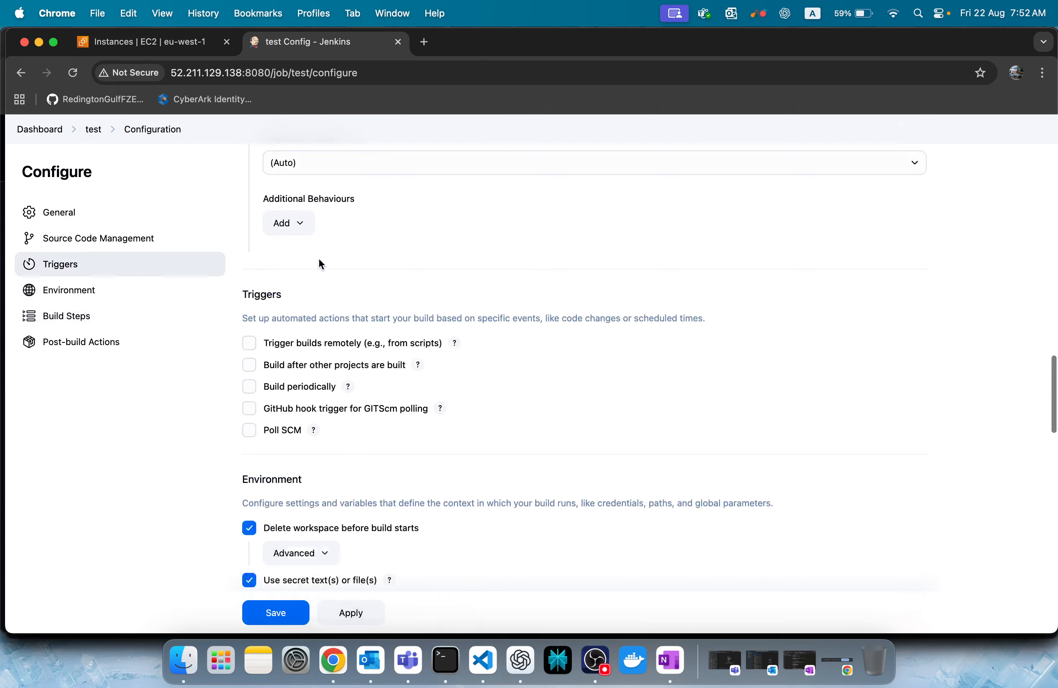
scroll(320, 259, "up", 5)
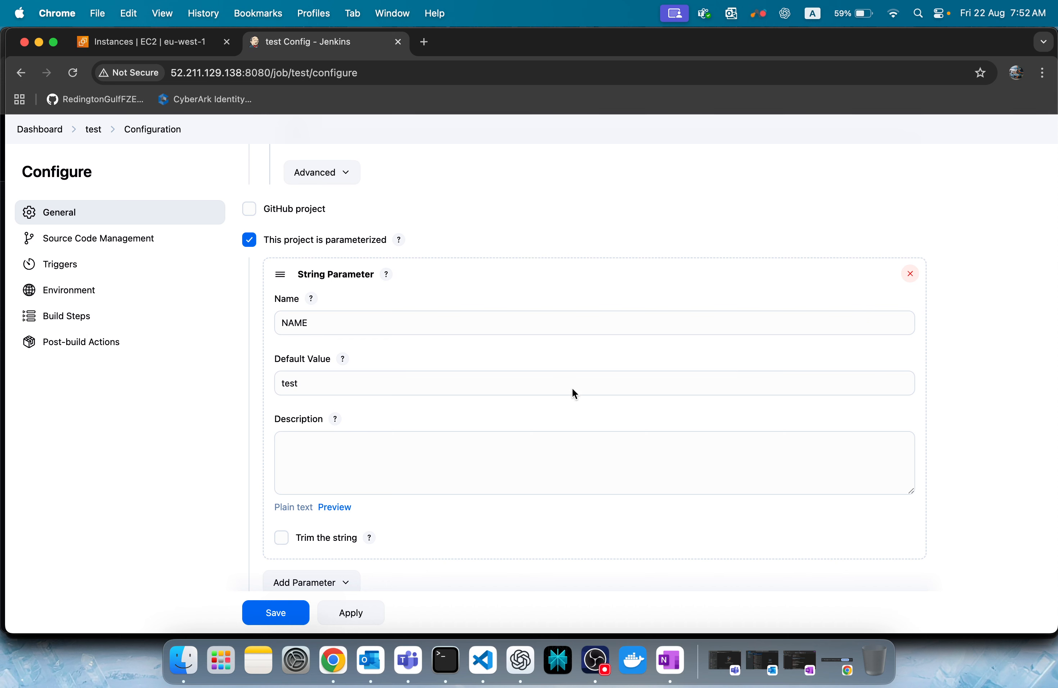
Delete the NAME string parameter and add Boolean and Credentials parameters.
left_click(910, 274)
left_click(322, 270)
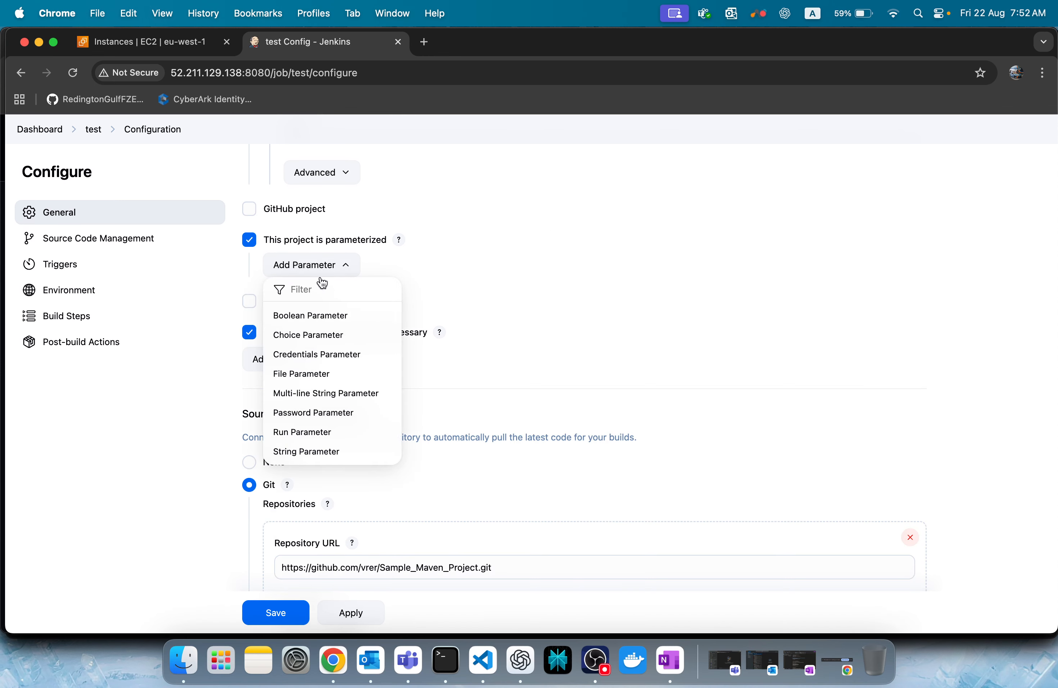
left_click(336, 315)
scroll(361, 350, "down", 5)
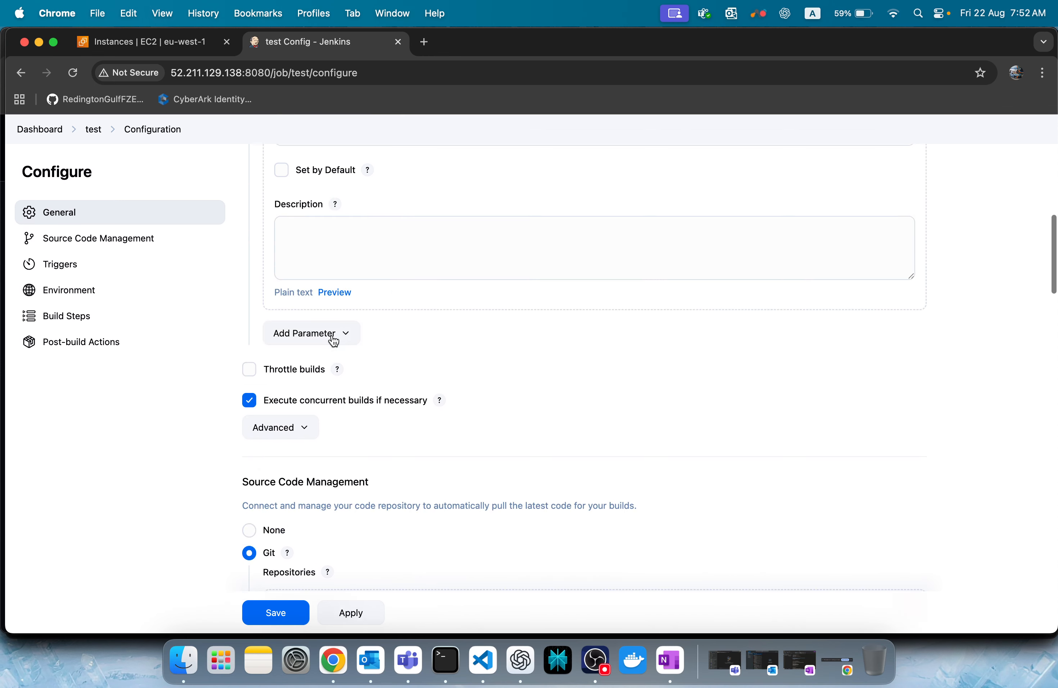
left_click(335, 335)
left_click(325, 429)
scroll(788, 242, "down", 3)
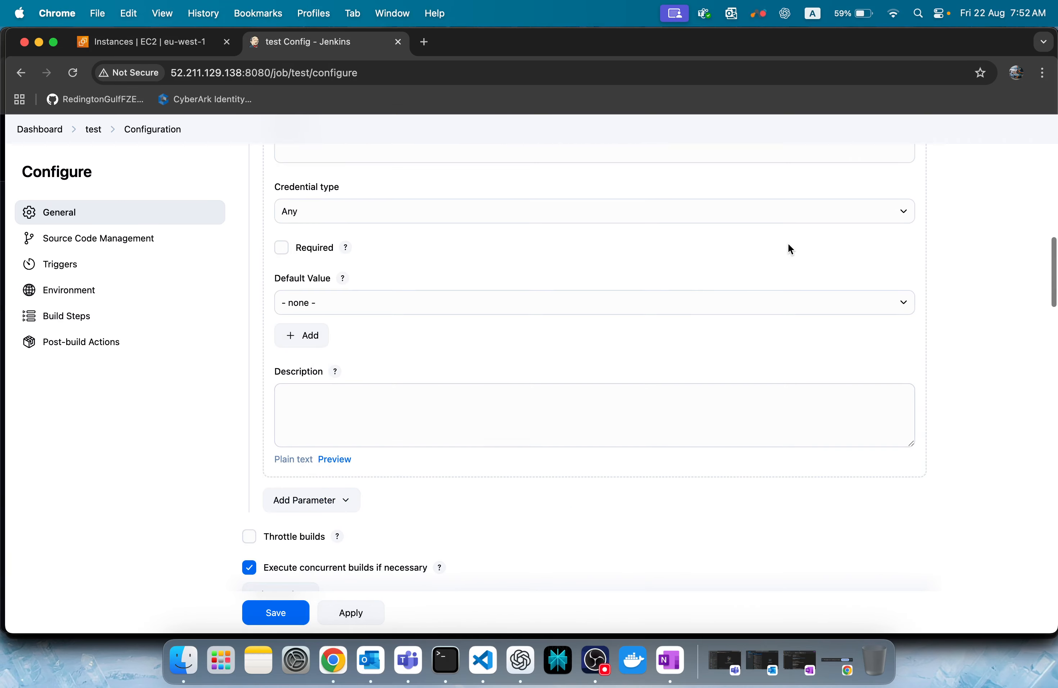
scroll(787, 242, "up", 3)
Remove the Credentials and Boolean parameters and add a Choice Parameter instead.
left_click(909, 217)
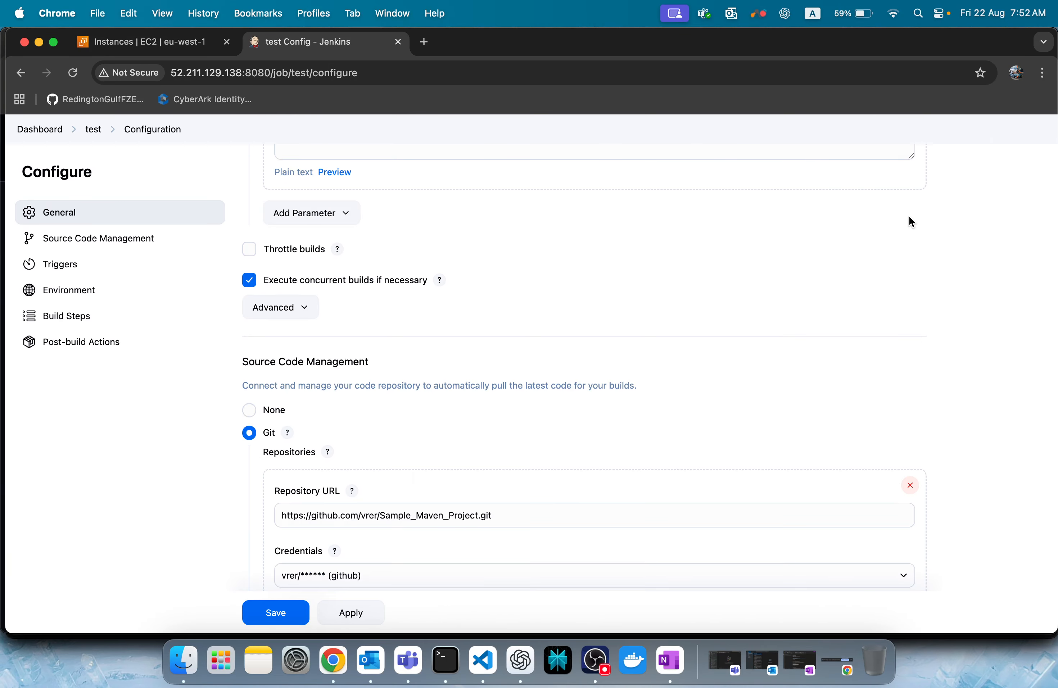
scroll(909, 219, "up", 5)
scroll(912, 220, "up", 2)
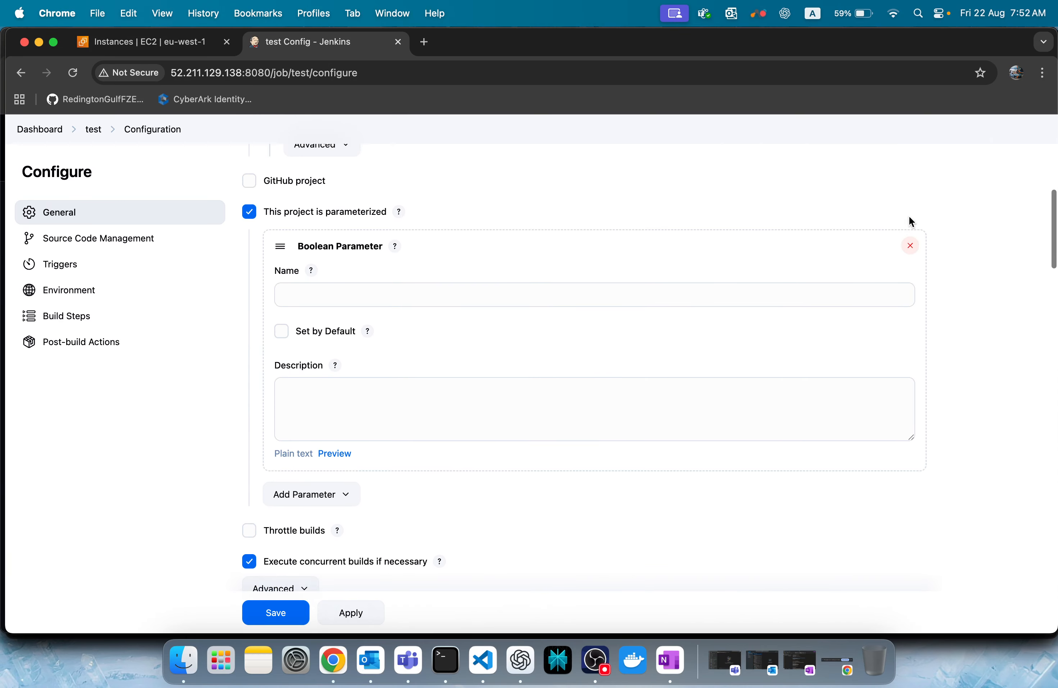
left_click(910, 244)
left_click(315, 236)
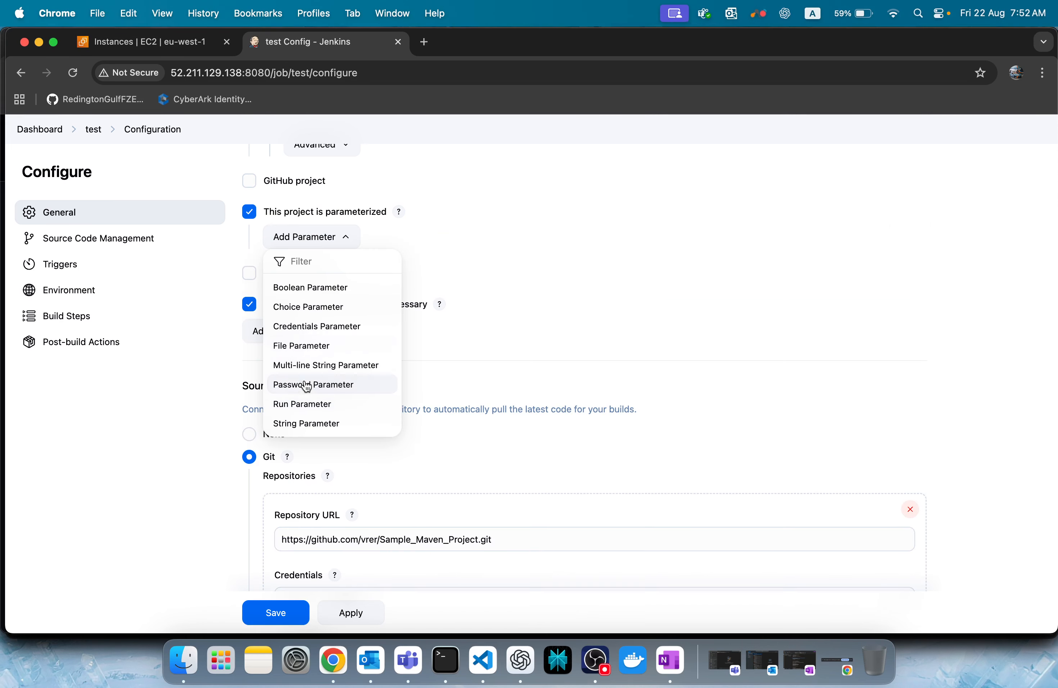
left_click(298, 311)
left_click(338, 357)
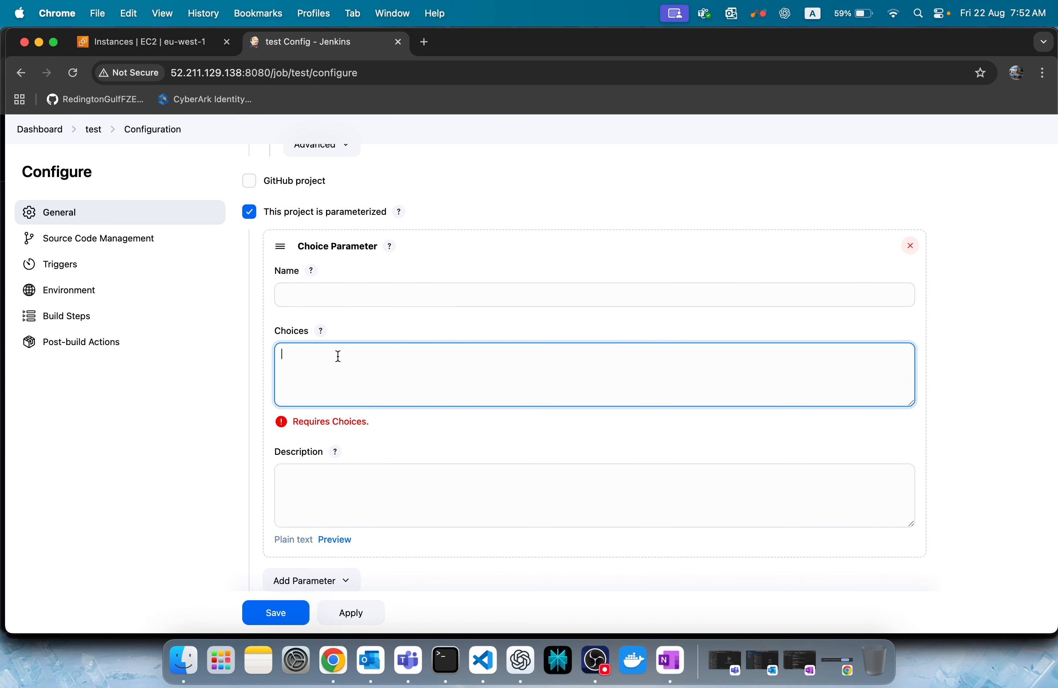
Enter the choices test and dev for the Choice Parameter.
type("test")
key("BackSpace")
key("BackSpace")
type("st")
key("Return")
type("dev")
left_click(222, 474)
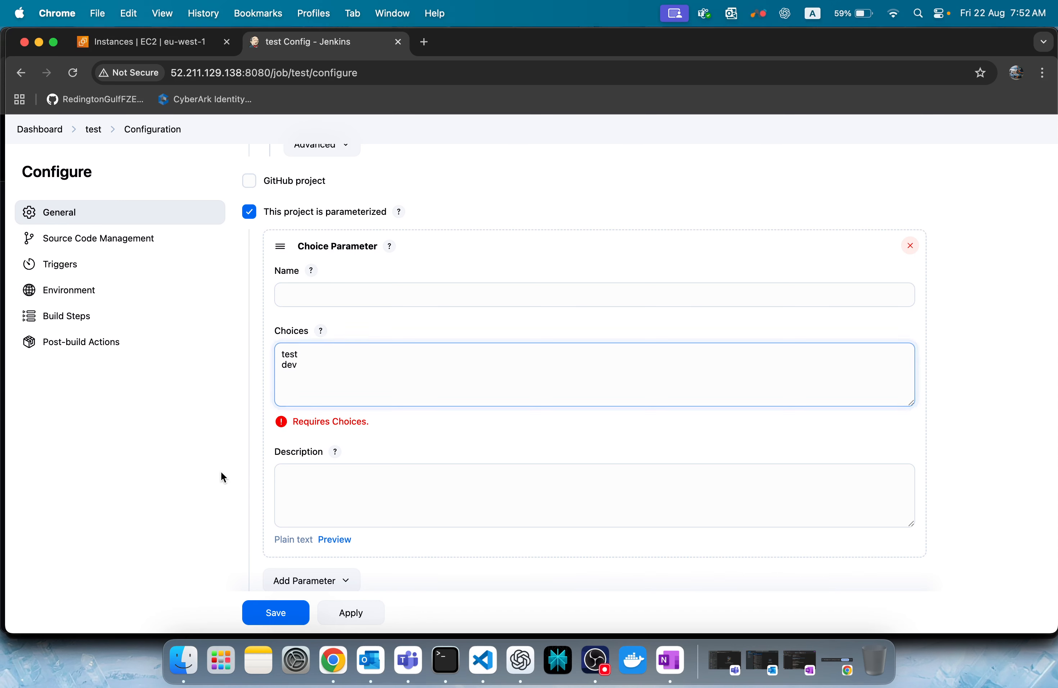
Name the Choice Parameter ENV.
left_click(317, 288)
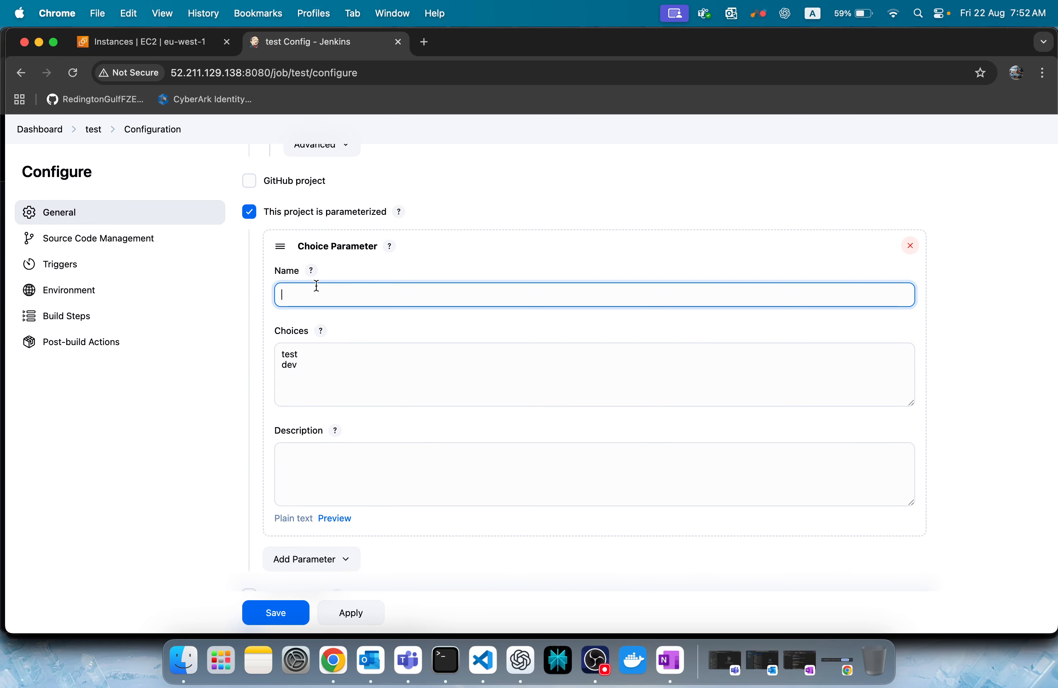
type("NAME")
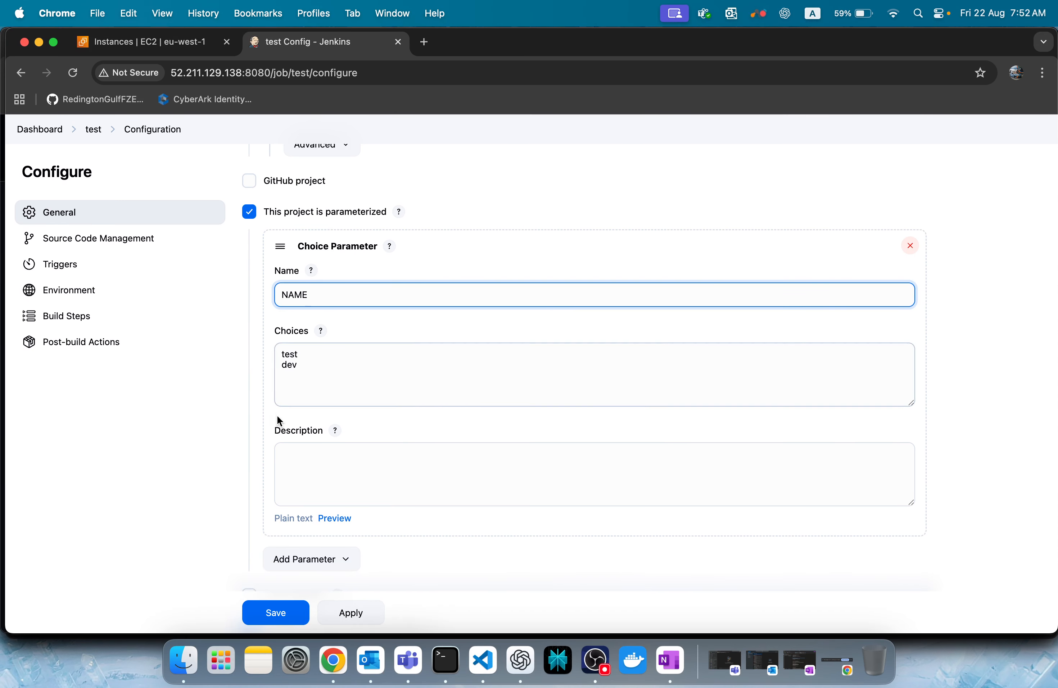
left_click(227, 420)
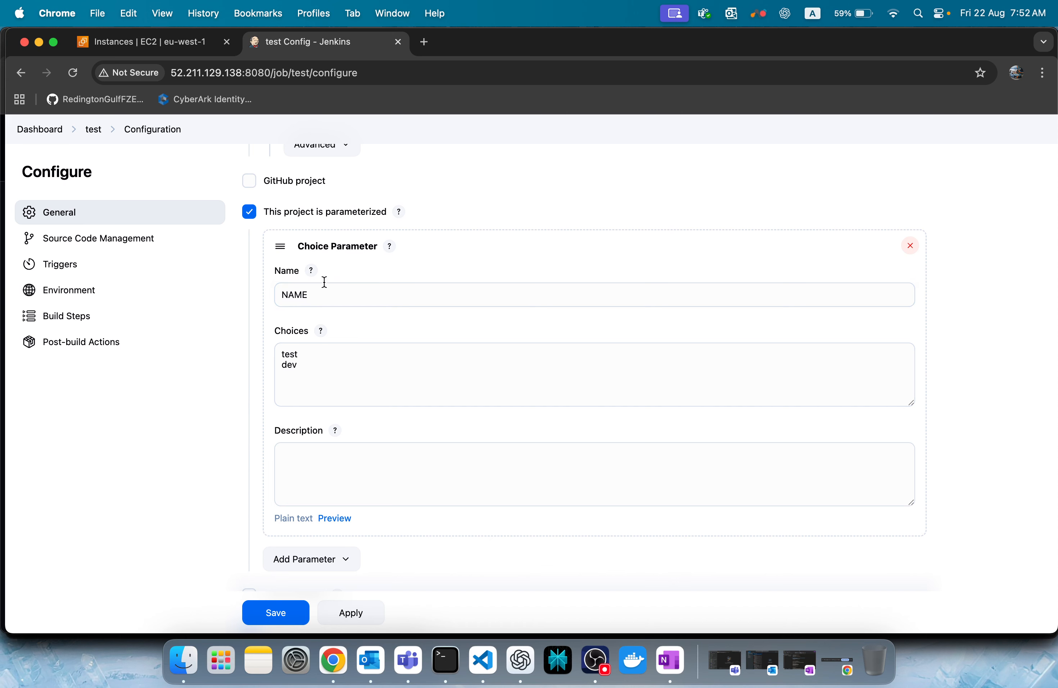
double_click(305, 292)
type("EB=")
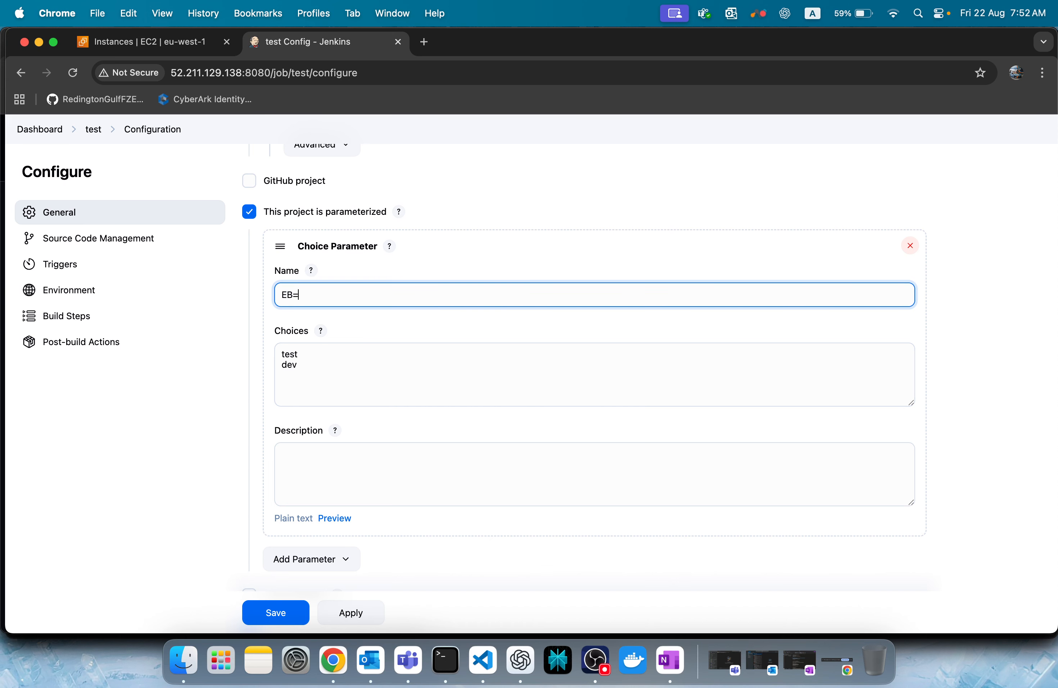
type("NV")
key("BackSpace")
key("BackSpace")
type("V")
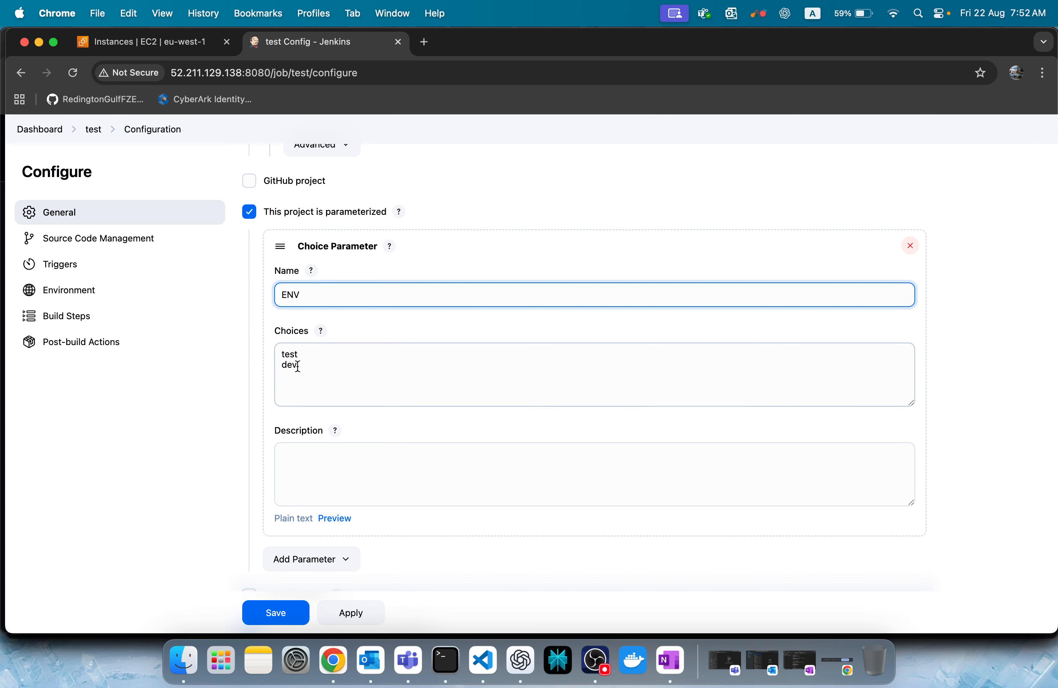
Change the shell command to echo $ENV and save the configuration.
scroll(226, 410, "down", 20)
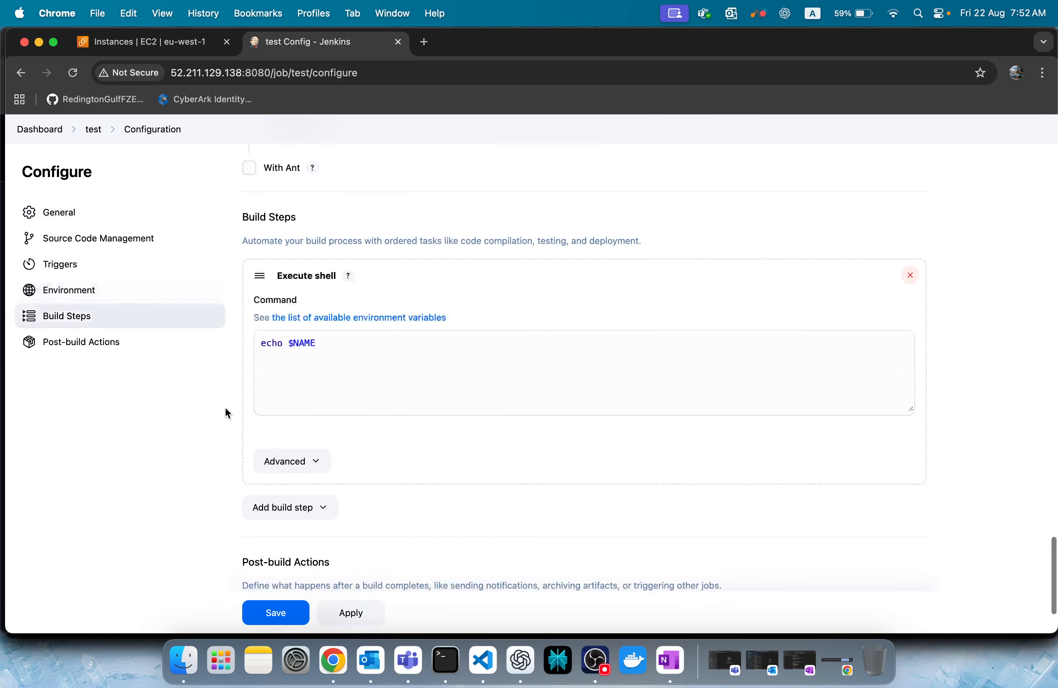
double_click(304, 329)
type("E")
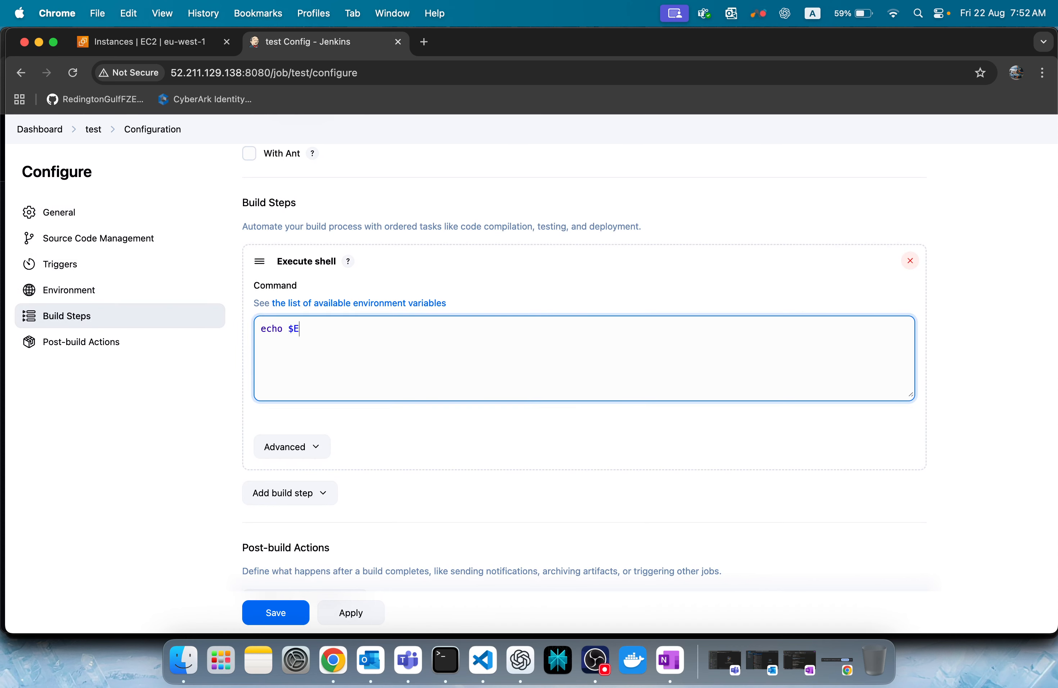
type("NV")
left_click(277, 615)
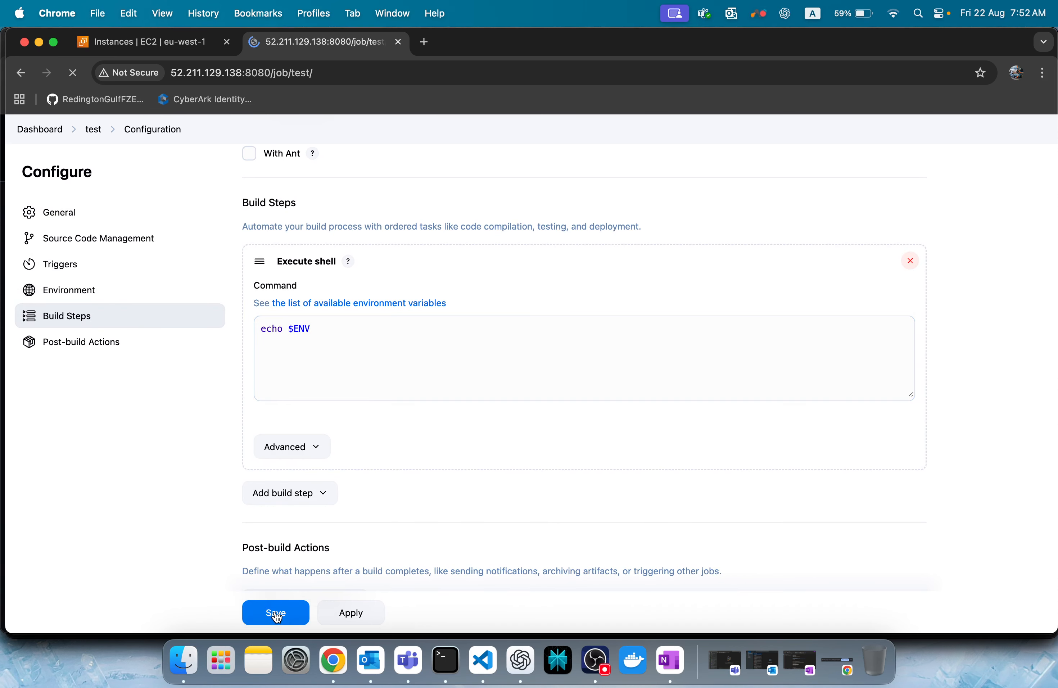
Start a parameterized build of test, keeping ENV set to test.
left_click(121, 287)
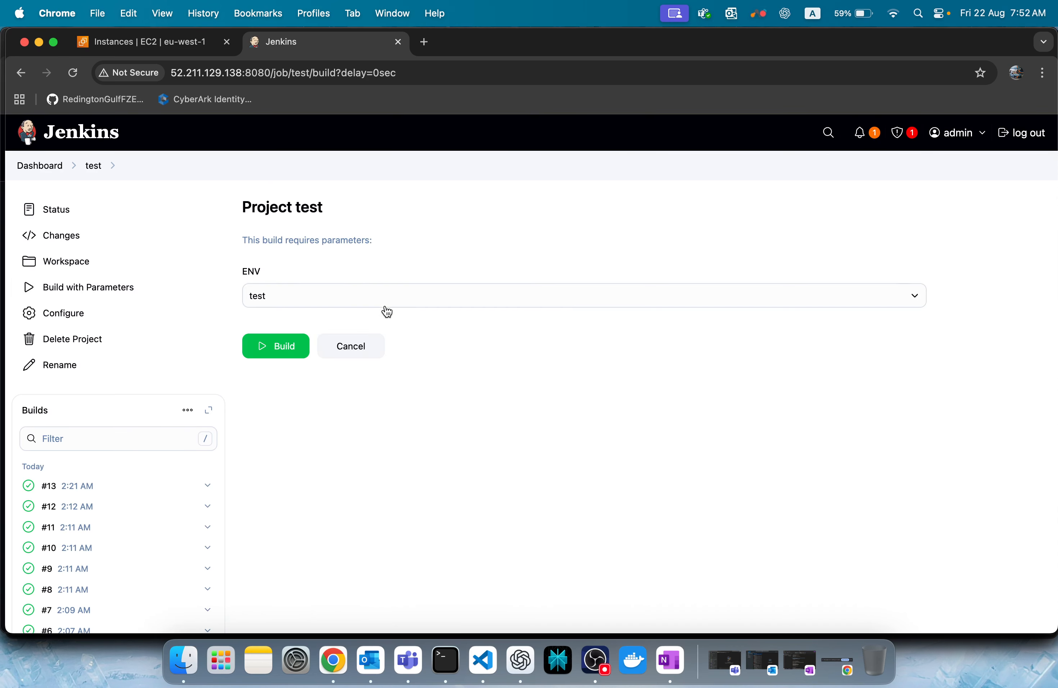
left_click(464, 295)
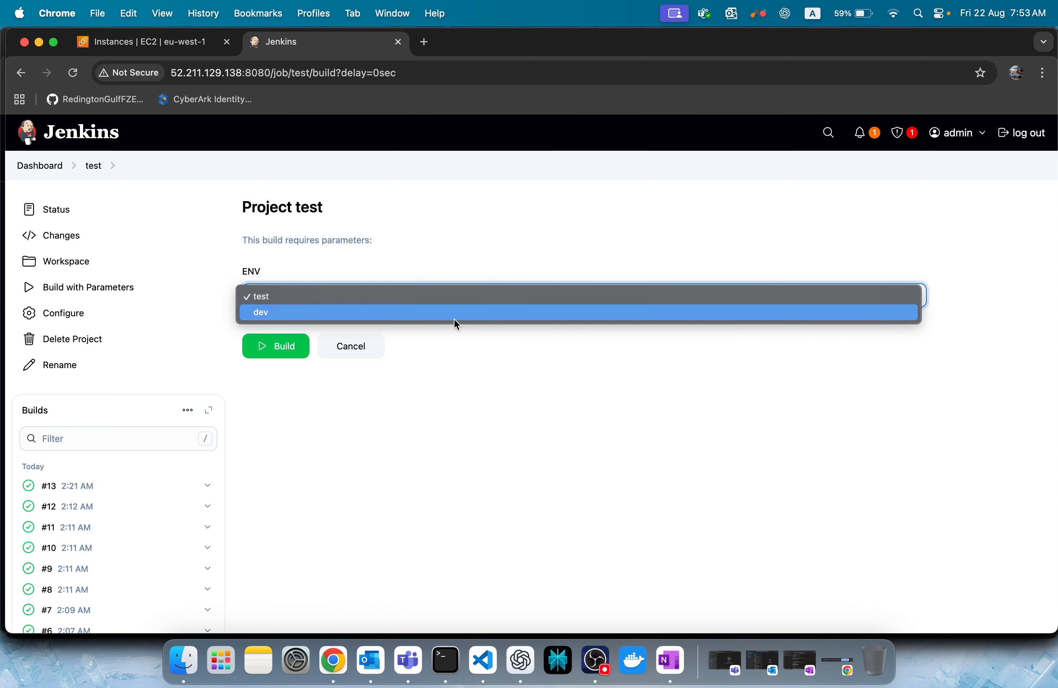
left_click(533, 368)
left_click(493, 296)
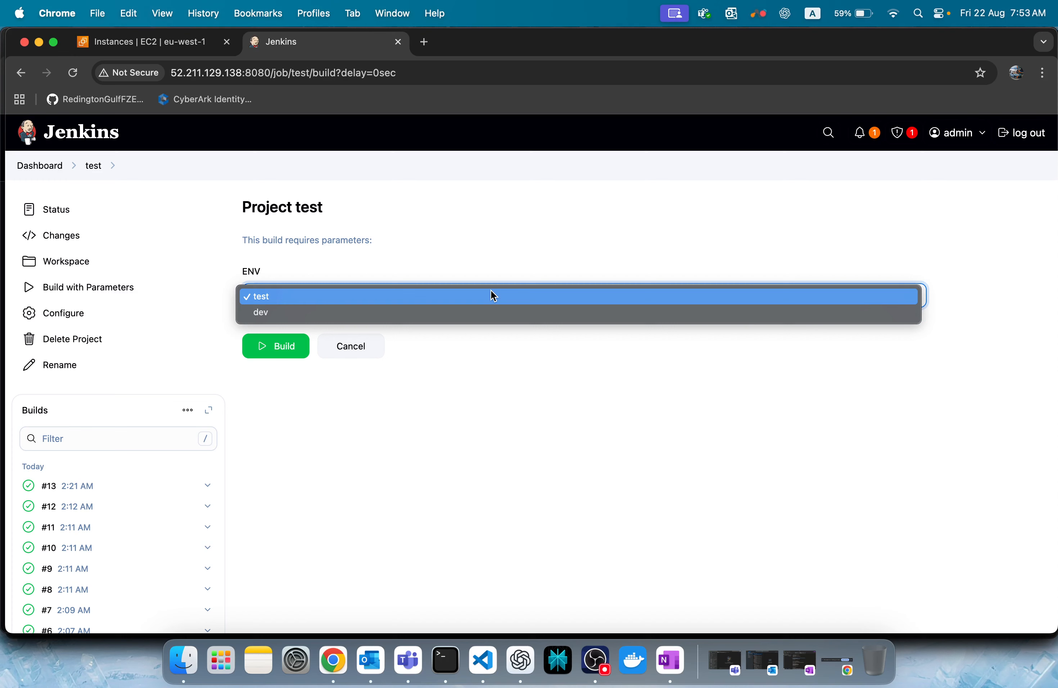
left_click(461, 301)
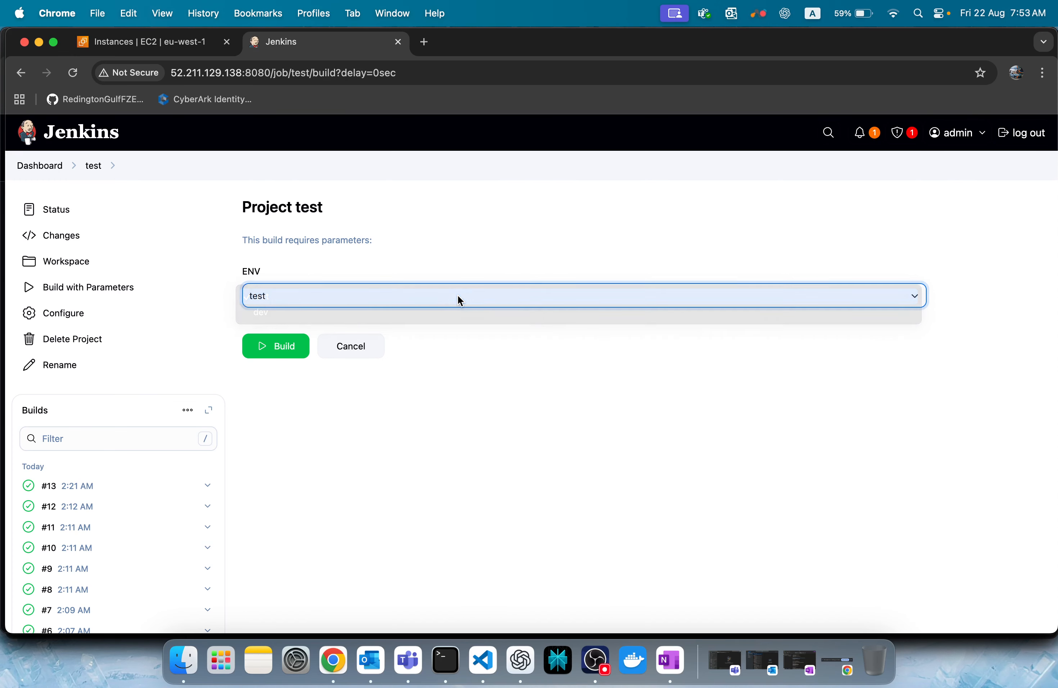
left_click(277, 345)
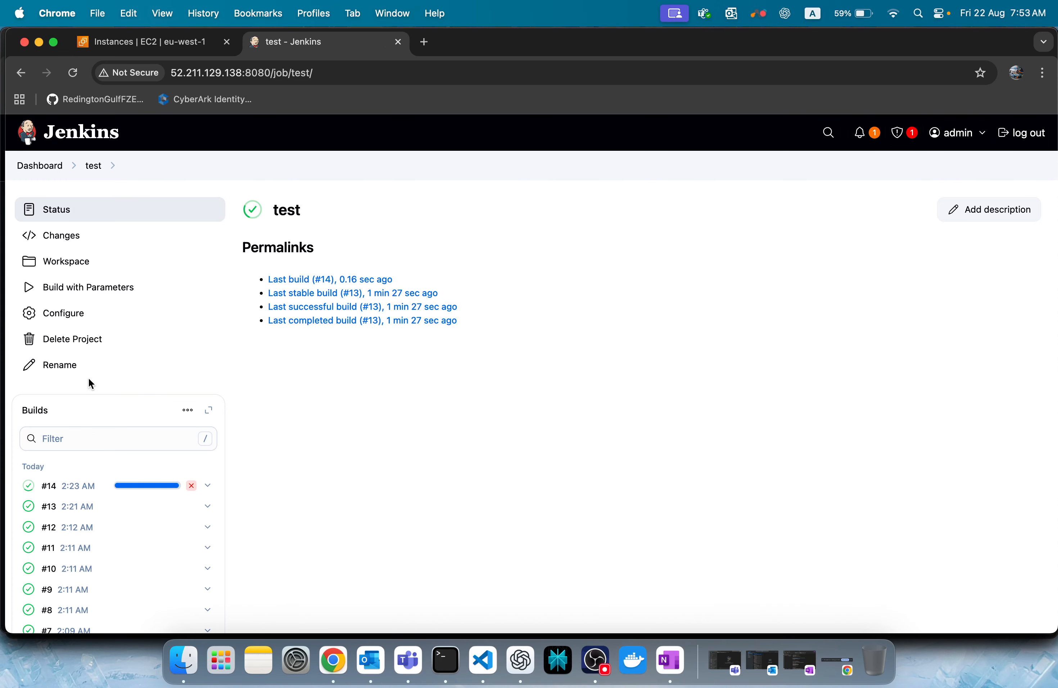
Review build #14's console output, then return to the test job page.
left_click(28, 486)
scroll(315, 499, "down", 5)
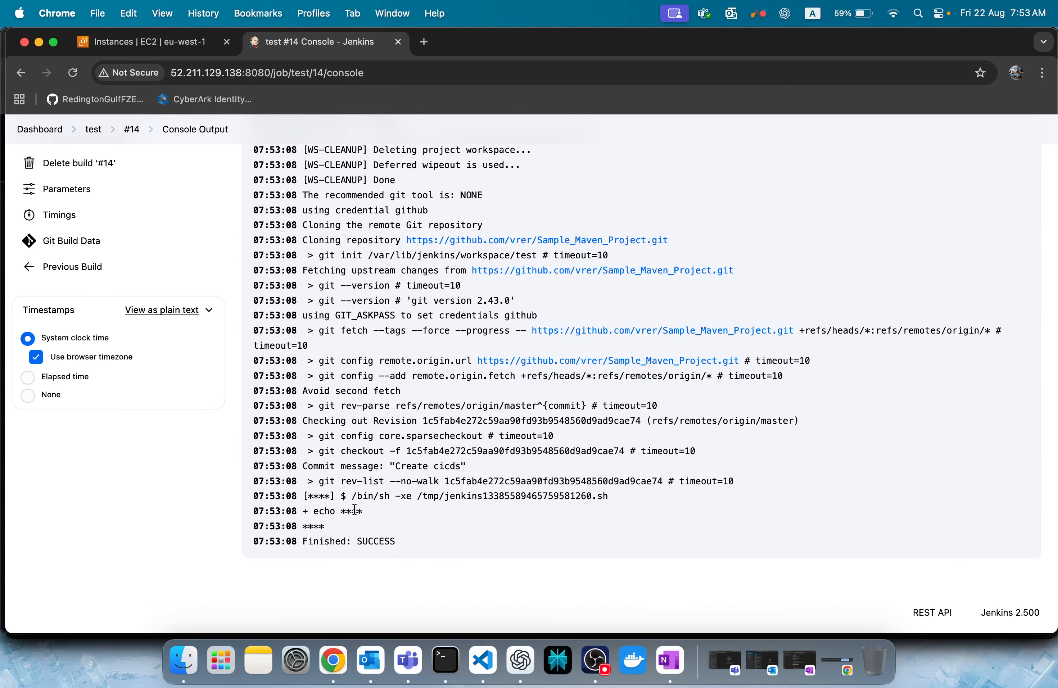
scroll(354, 510, "up", 5)
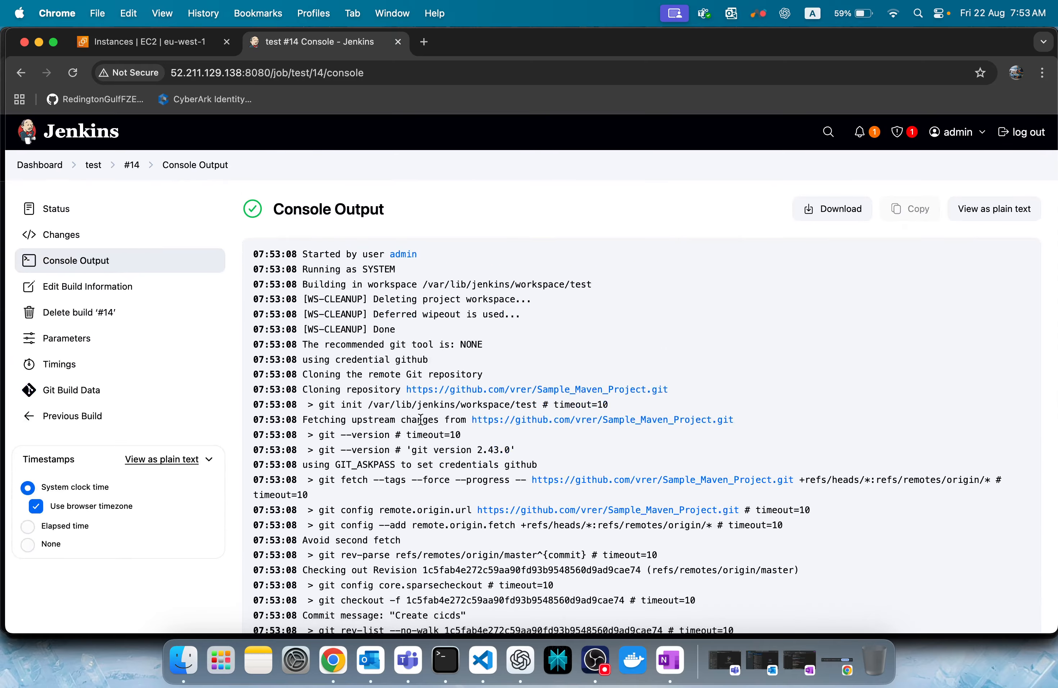
scroll(357, 547, "down", 5)
left_click_drag(347, 511, 360, 509)
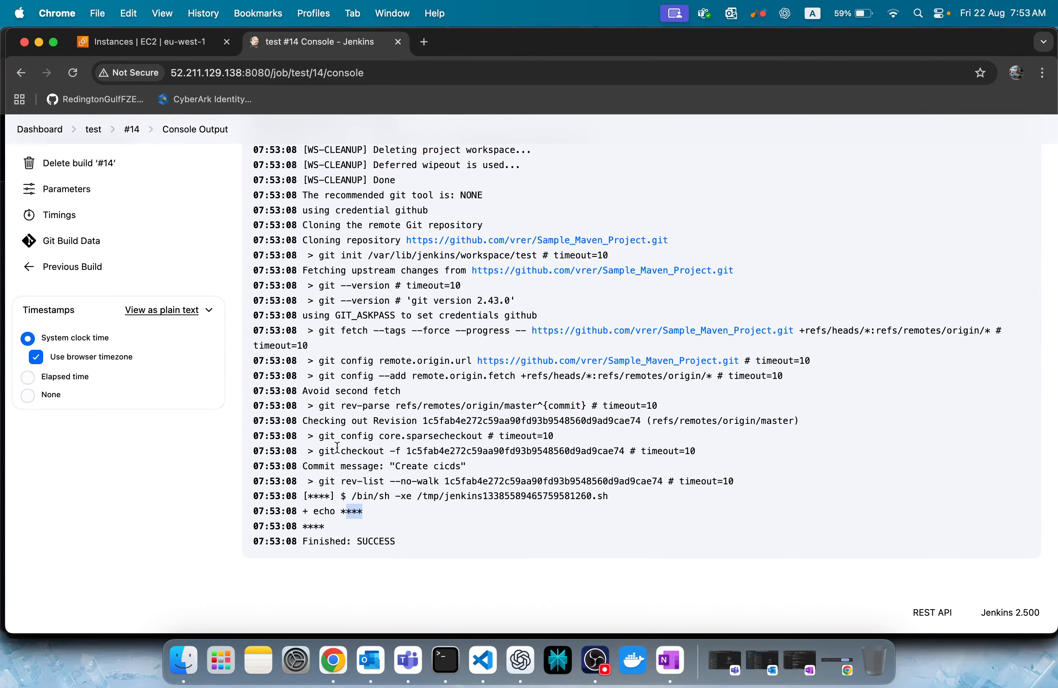
scroll(338, 447, "up", 5)
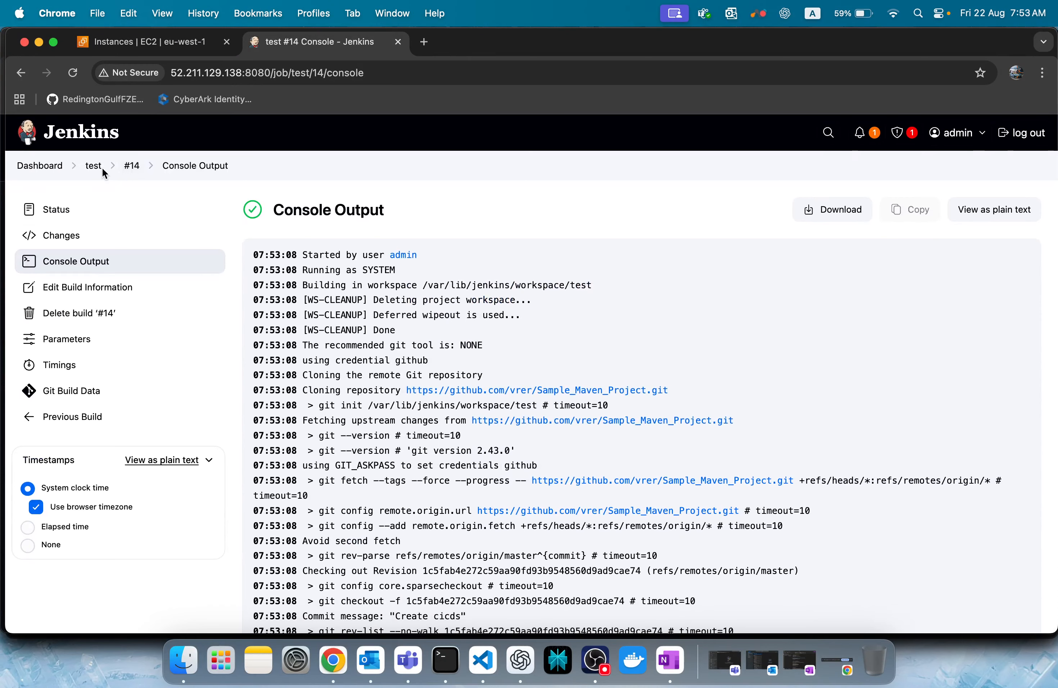
left_click(95, 165)
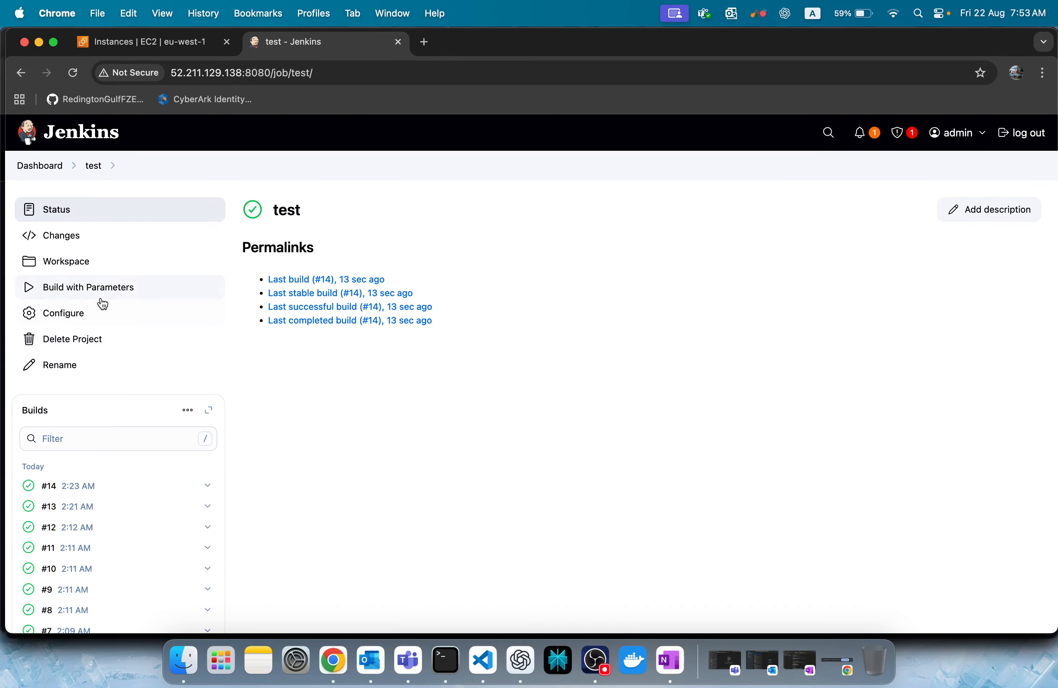
Open the test job's configuration and delete the ENV choice parameter.
left_click(85, 314)
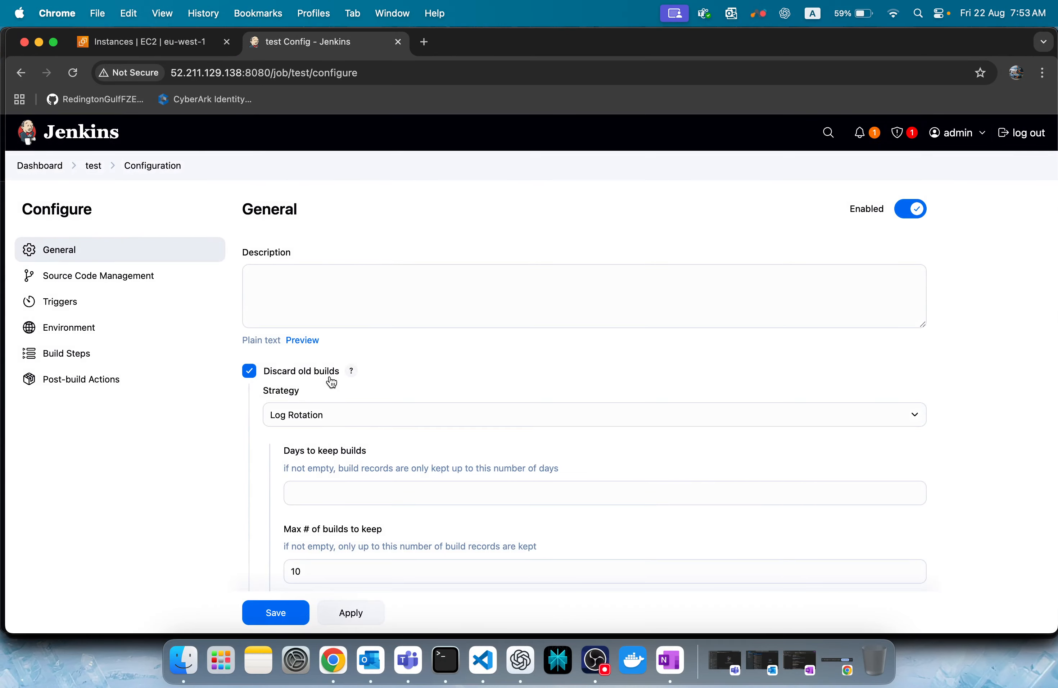
scroll(331, 382, "down", 15)
scroll(331, 379, "up", 5)
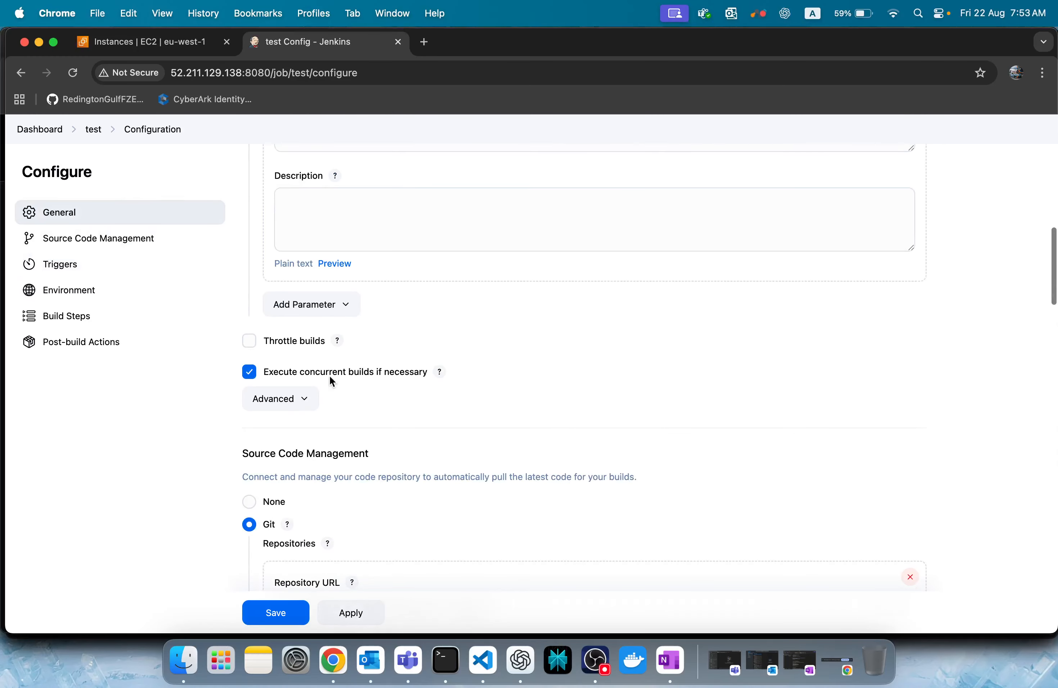
scroll(331, 382, "up", 5)
left_click(353, 331)
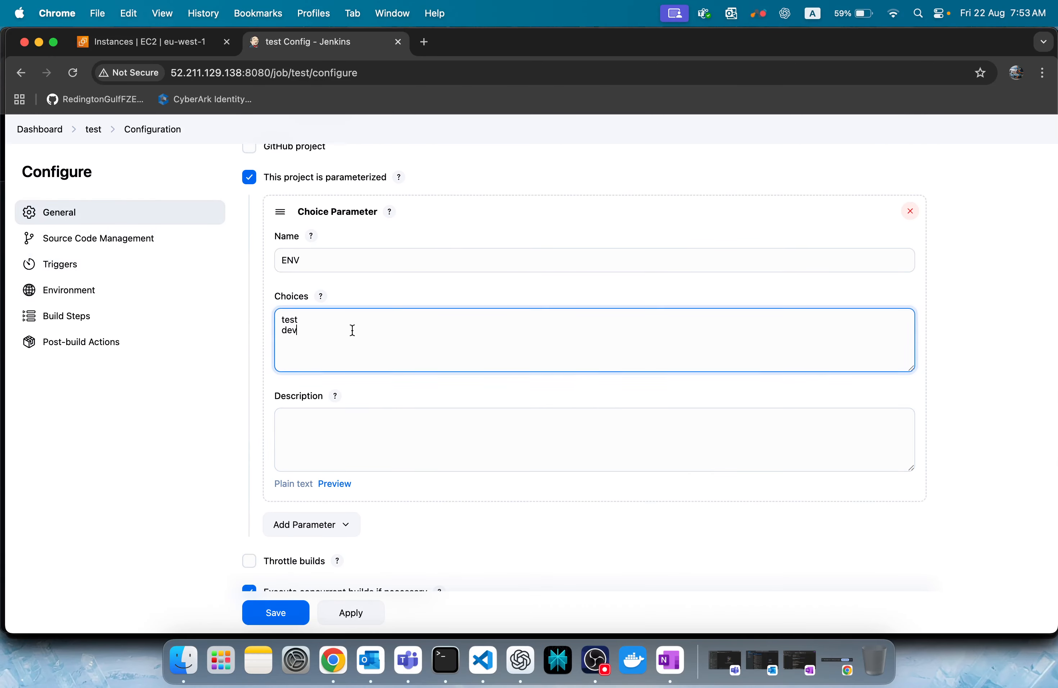
left_click(910, 211)
Add a Password Parameter in its place and focus its default value field.
left_click(321, 198)
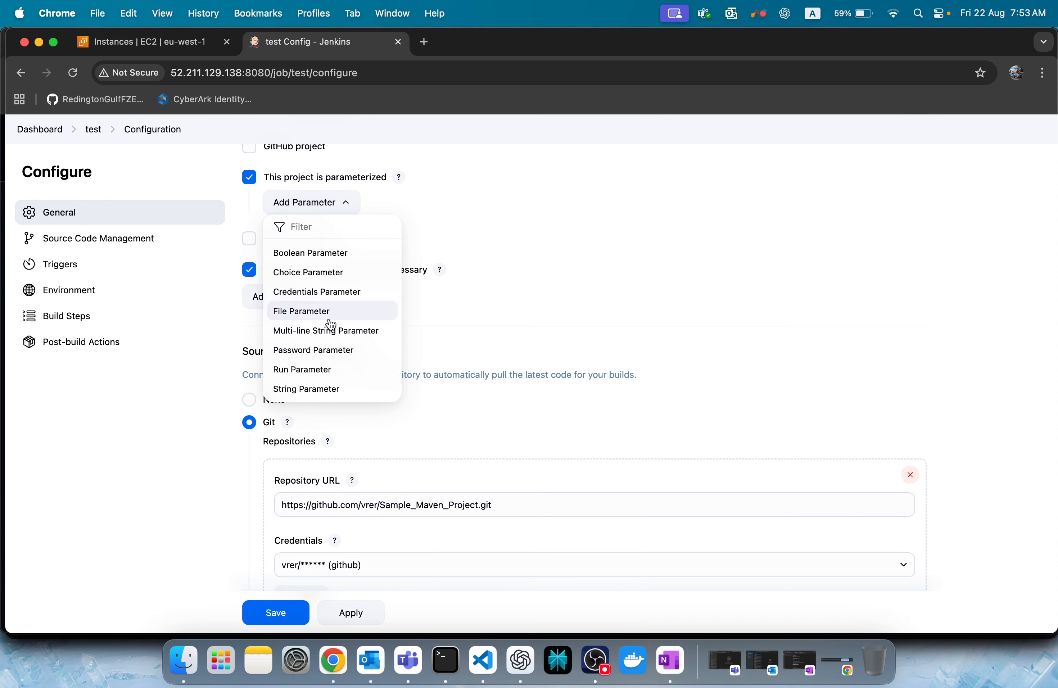
left_click(353, 350)
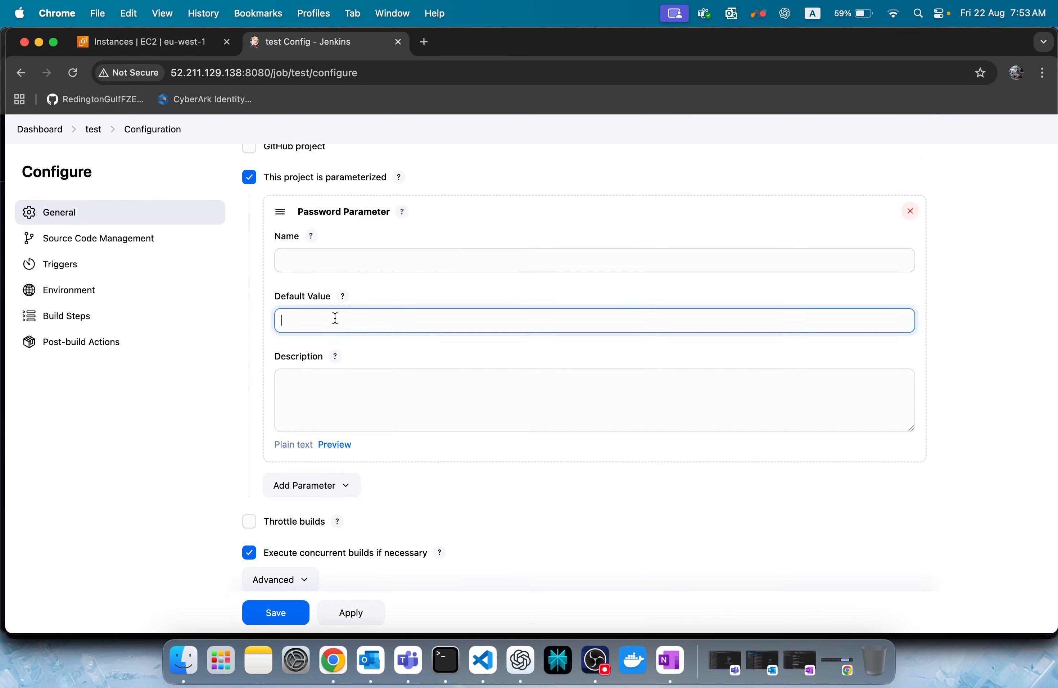
left_click(344, 258)
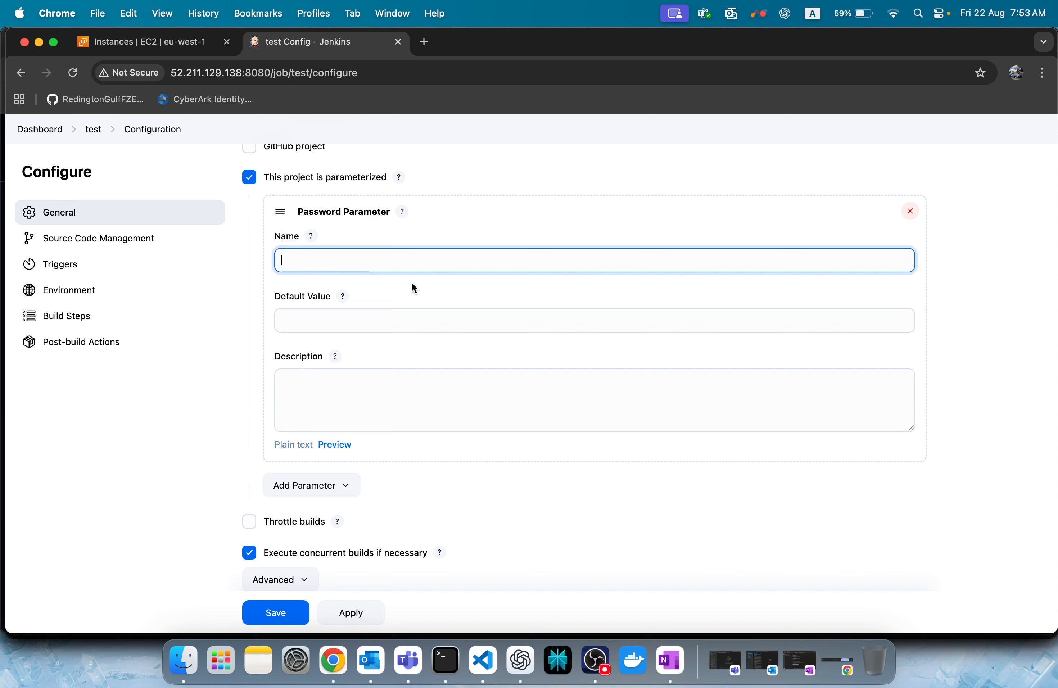
left_click(388, 321)
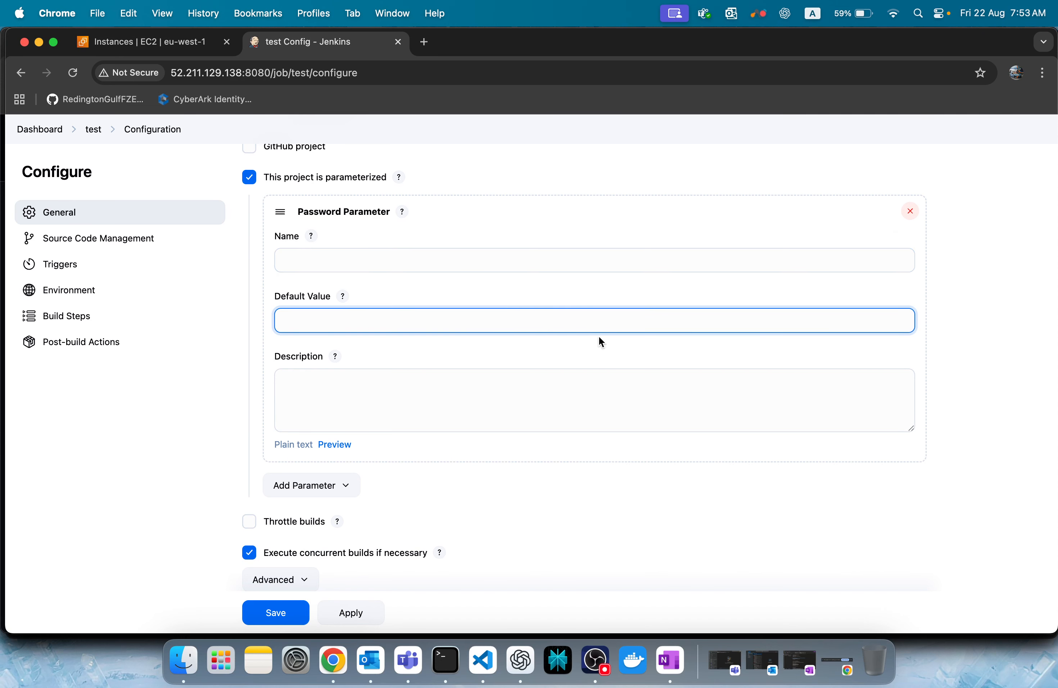
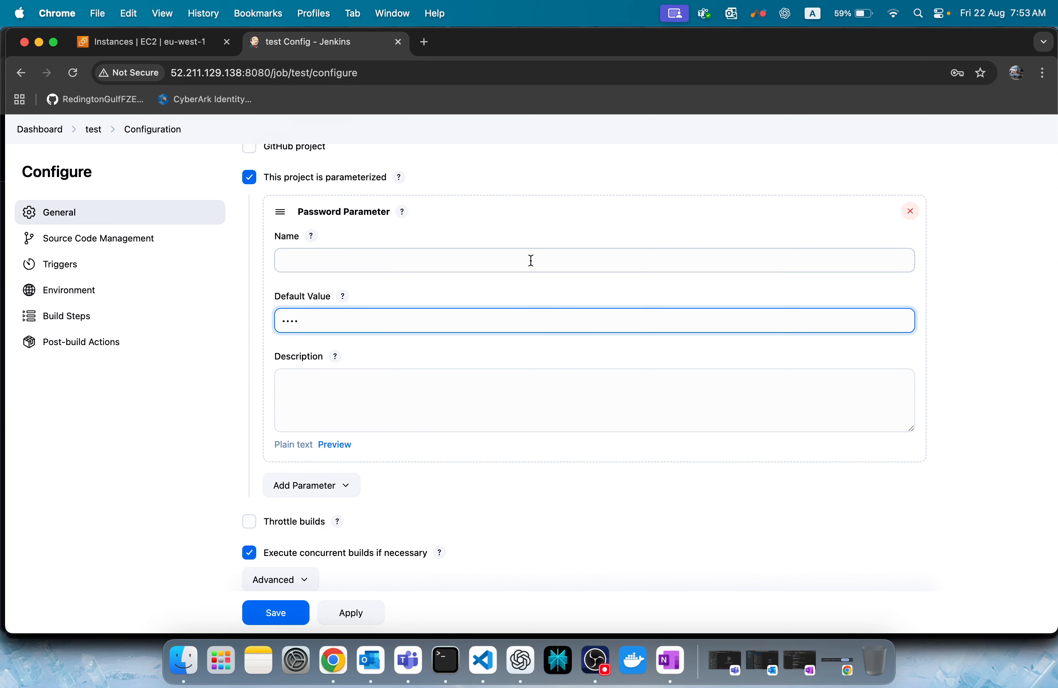
Enter a default password, then delete the Password Parameter and uncheck 'This project is parameterized'.
double_click(373, 324)
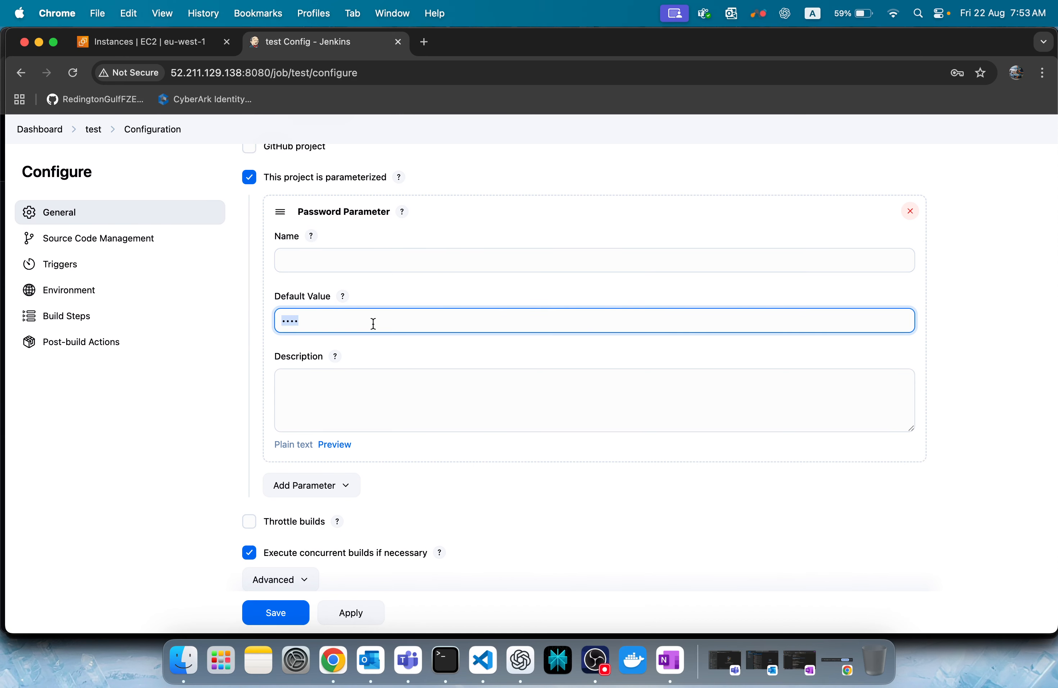
left_click(909, 211)
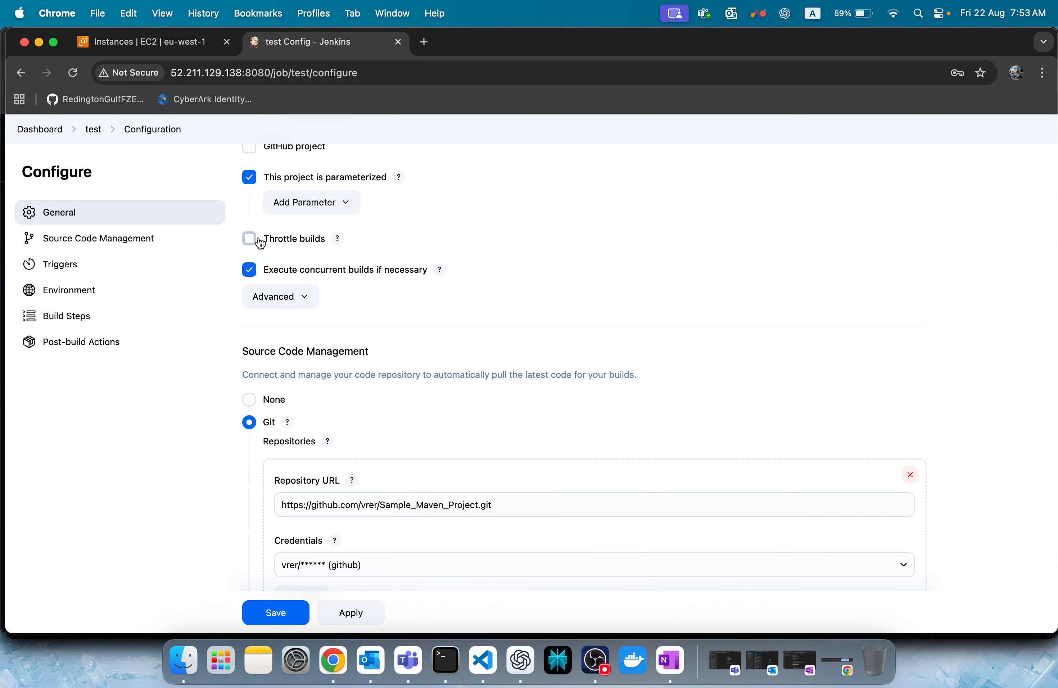
left_click(251, 178)
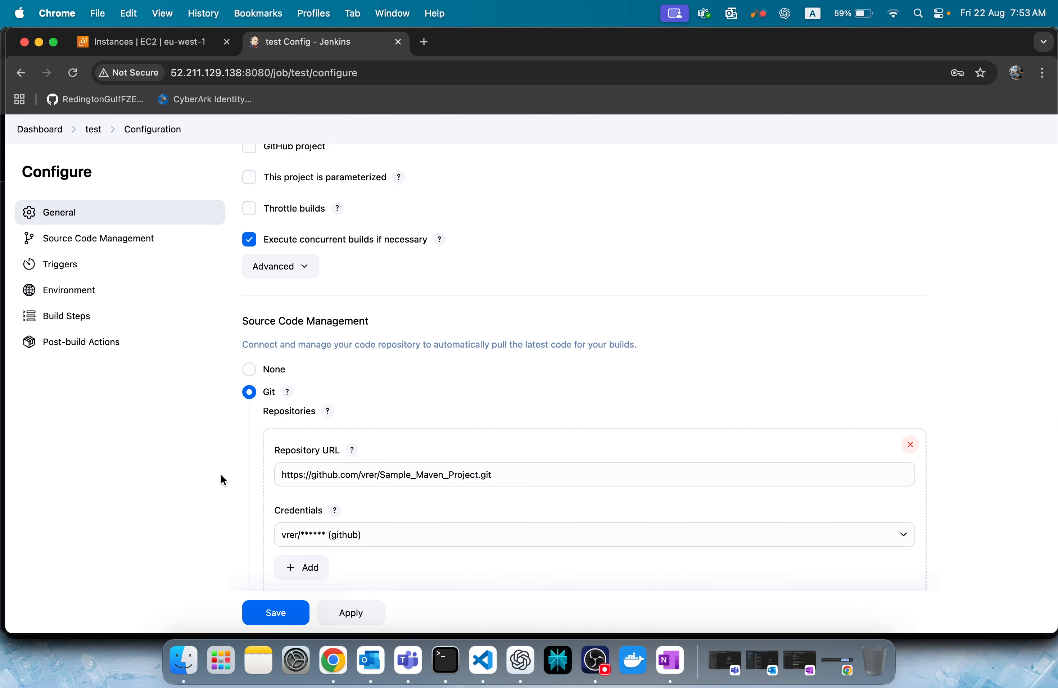
scroll(221, 475, "down", 20)
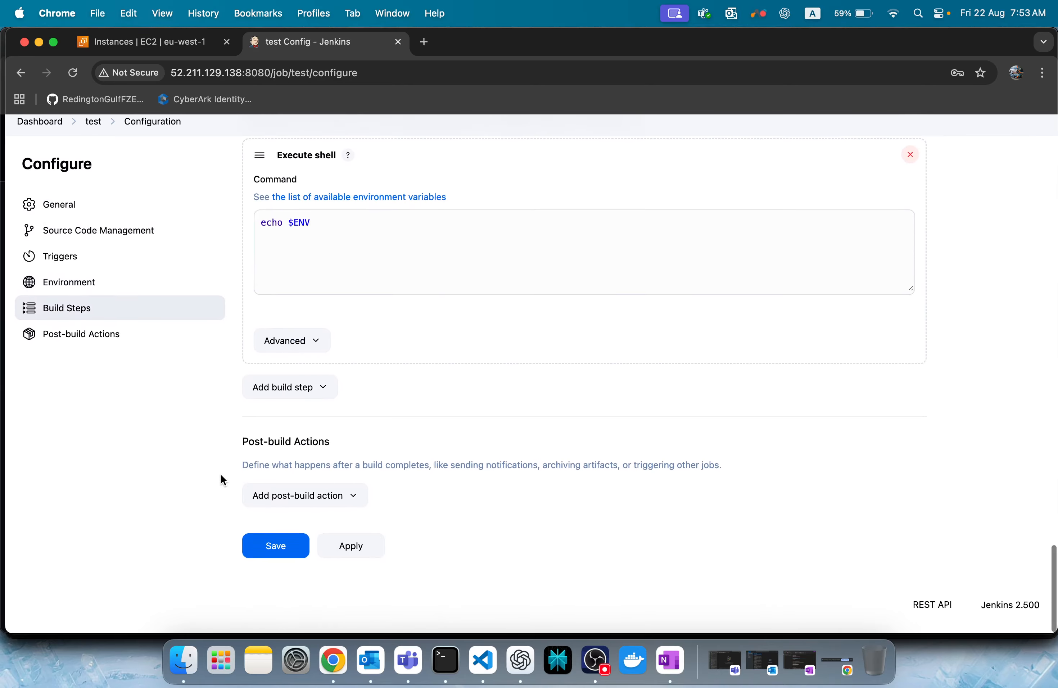
scroll(222, 479, "up", 10)
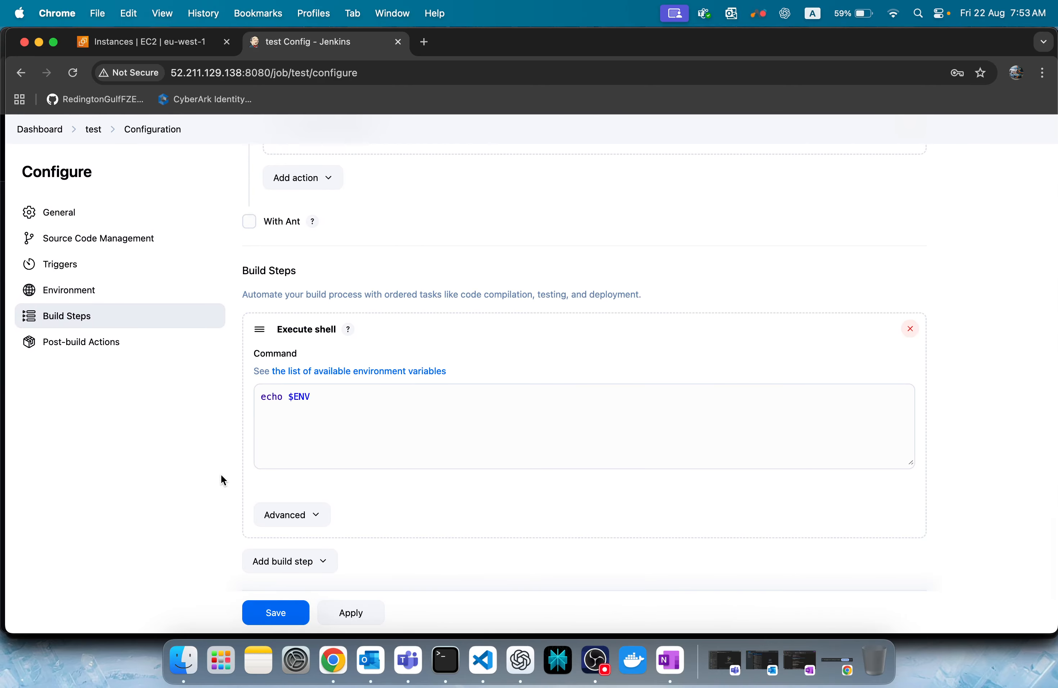
Review the Source Code Management, Triggers and Post-build Actions sections.
left_click(137, 239)
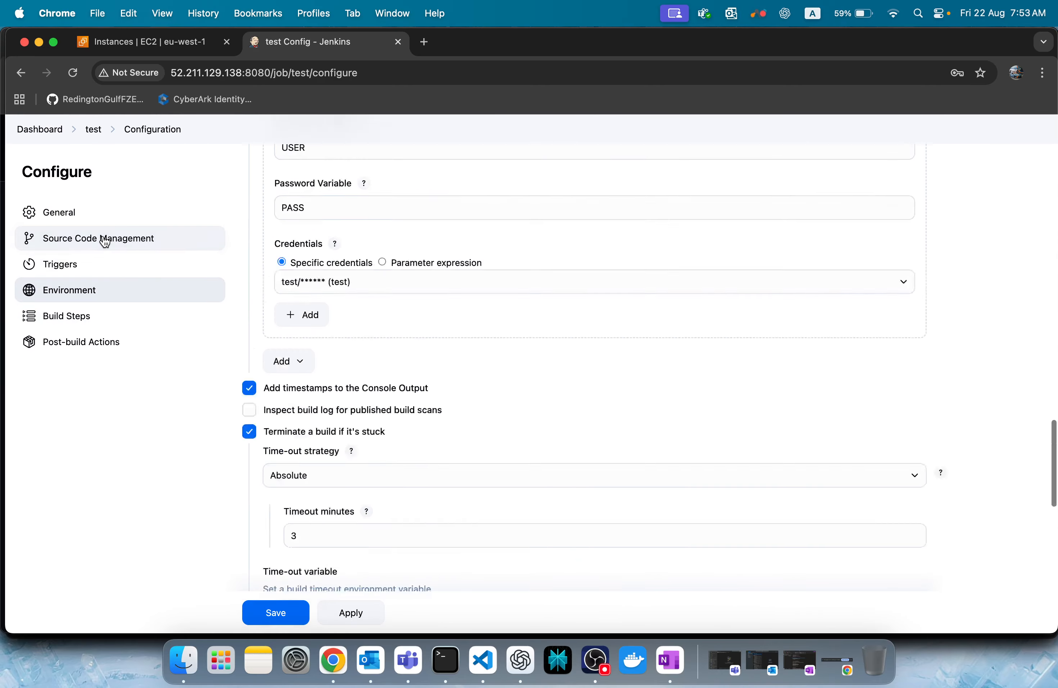
left_click(61, 266)
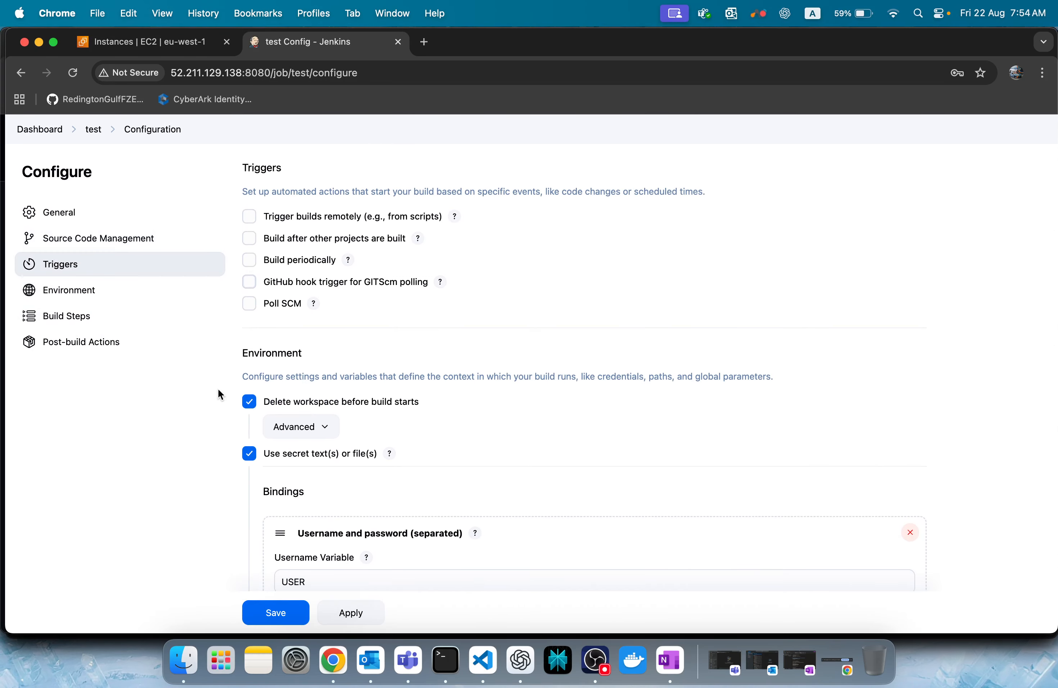
left_click(106, 342)
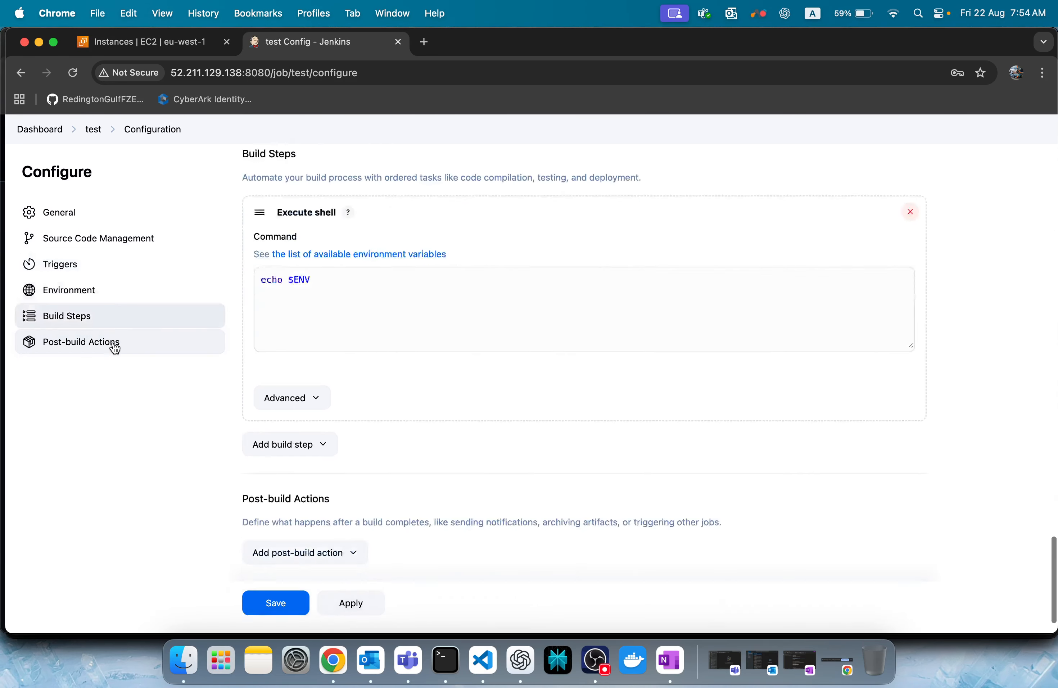
Dismiss the post-build action list without adding one and save the test job.
left_click(297, 503)
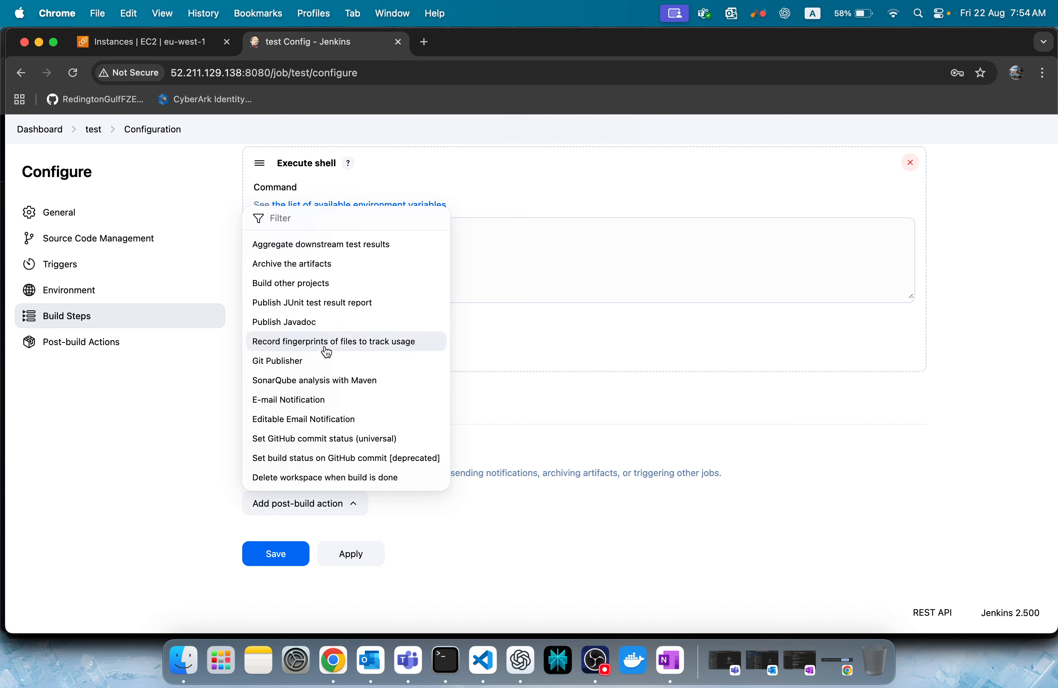
left_click(113, 483)
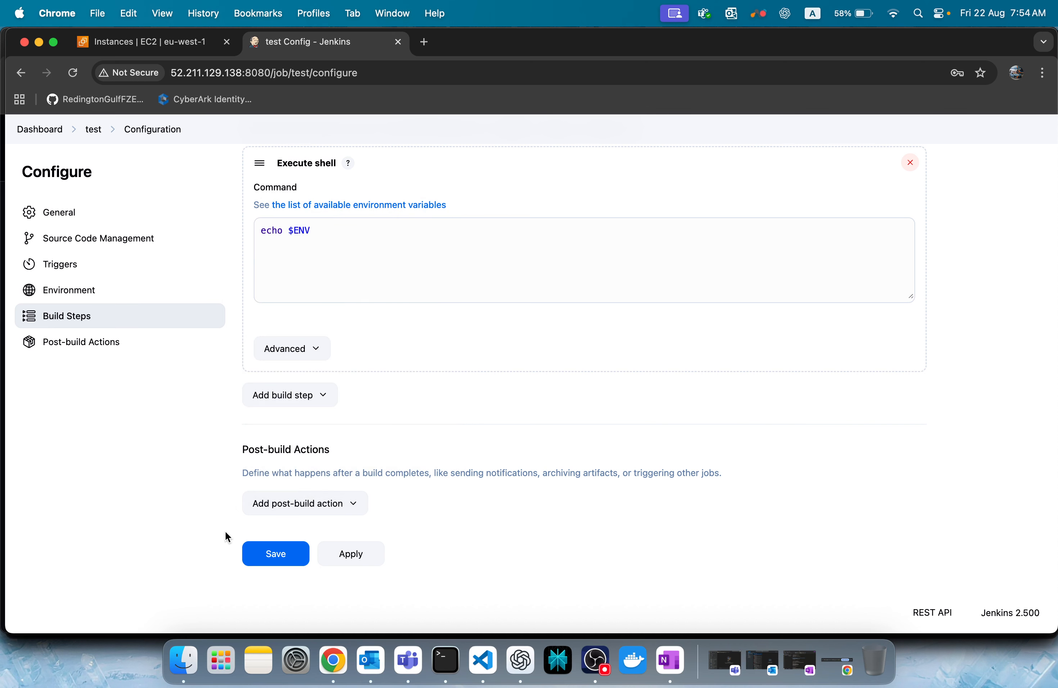
left_click(261, 560)
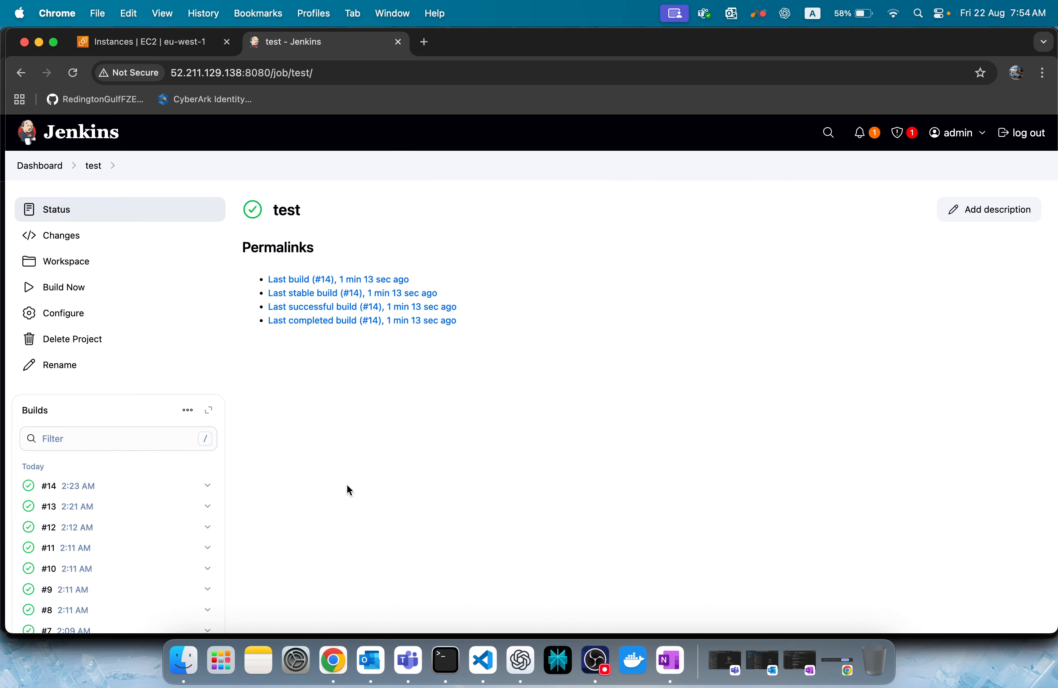
Recheck the echo $ENV build step in test's configuration, then go back to the Dashboard.
left_click(89, 314)
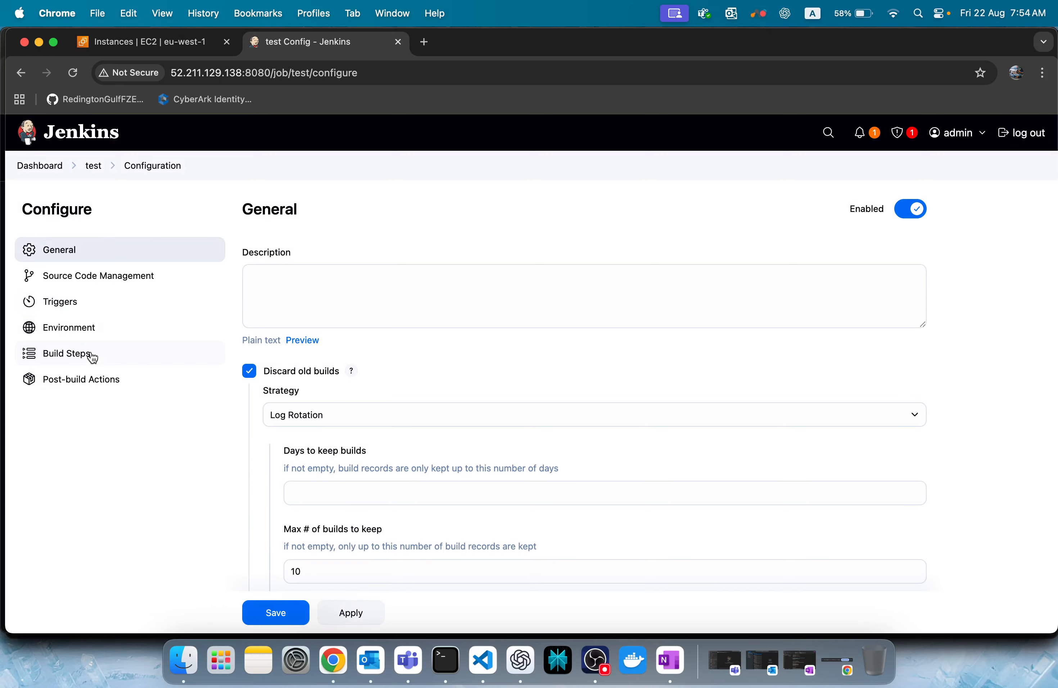
scroll(80, 312, "down", 15)
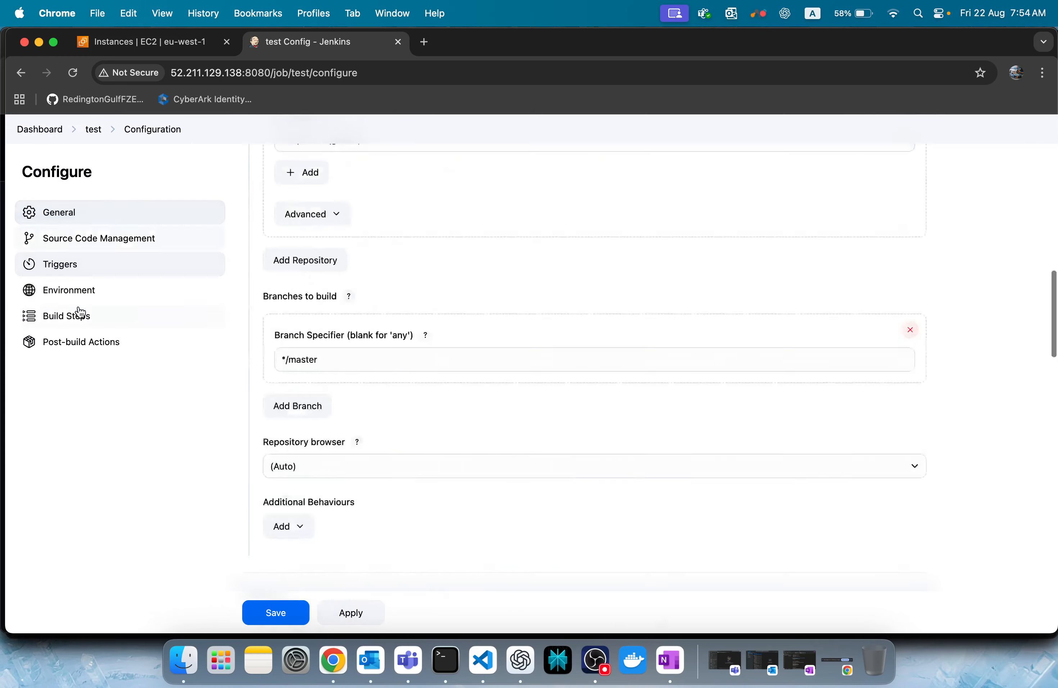
left_click(49, 133)
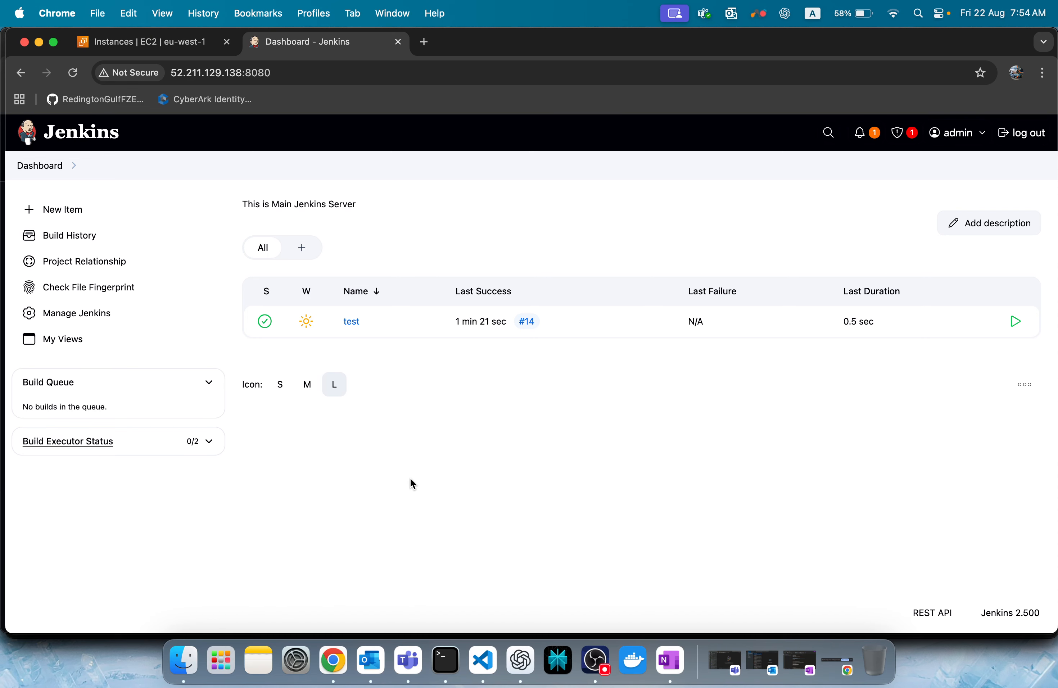
Create a freestyle project named 'test1' and return to the Dashboard.
left_click(61, 211)
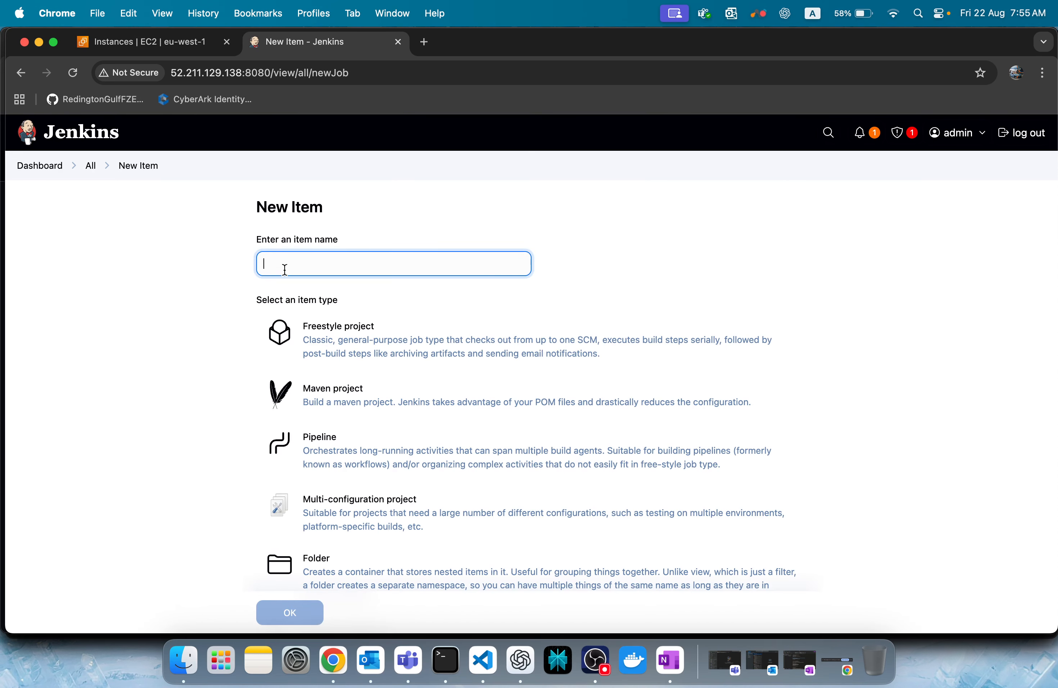
type("test1")
left_click(197, 370)
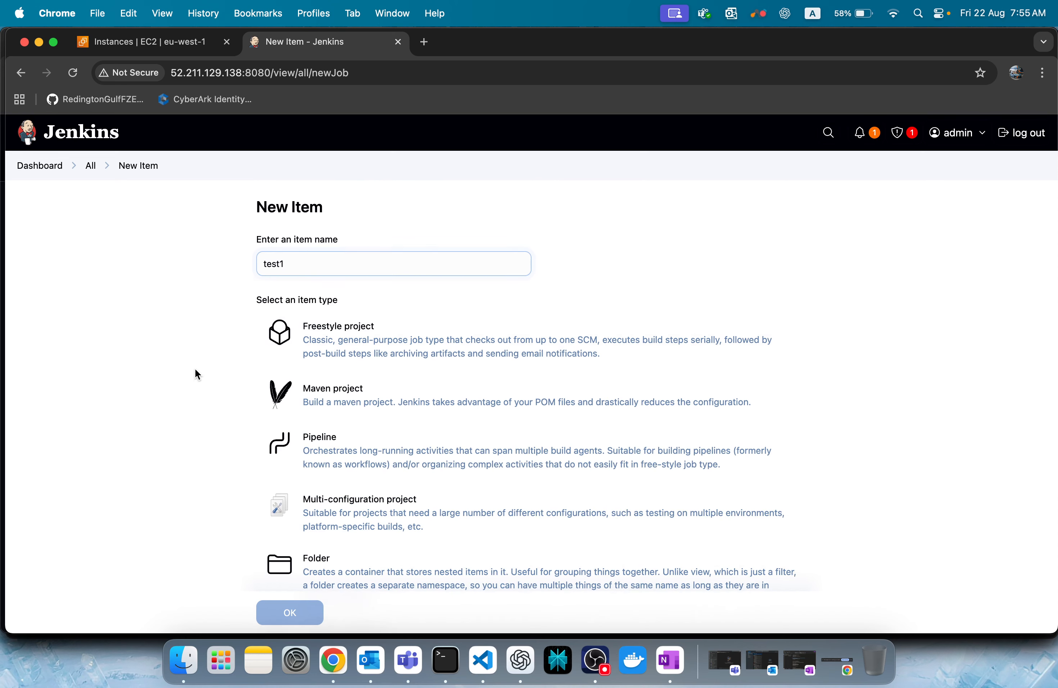
left_click(384, 340)
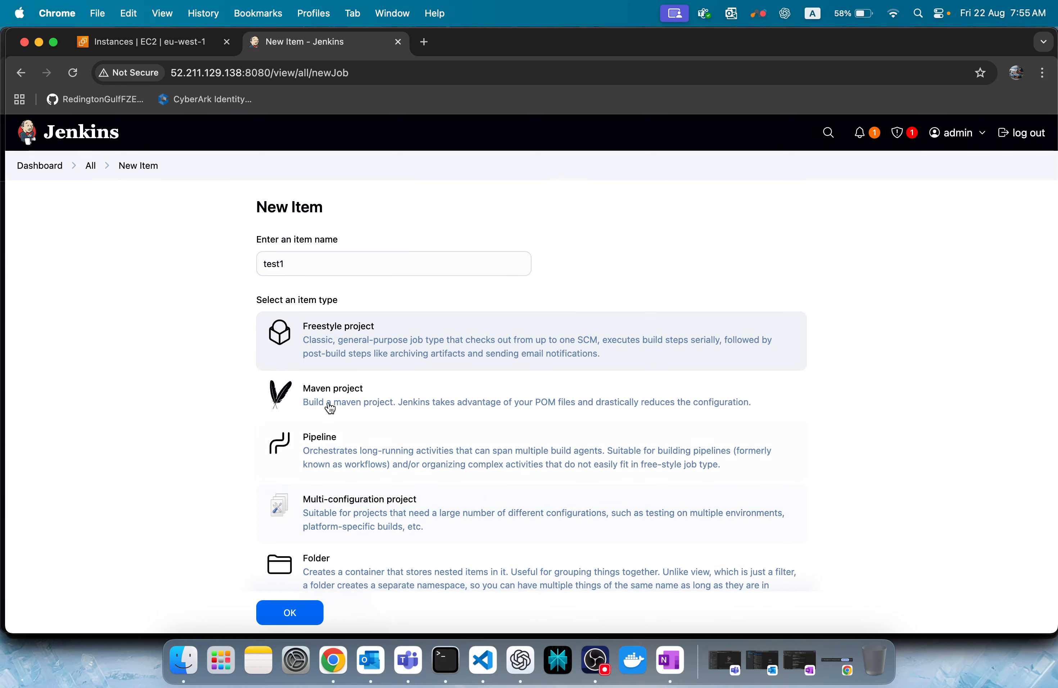
scroll(343, 454, "down", 6)
scroll(344, 455, "up", 7)
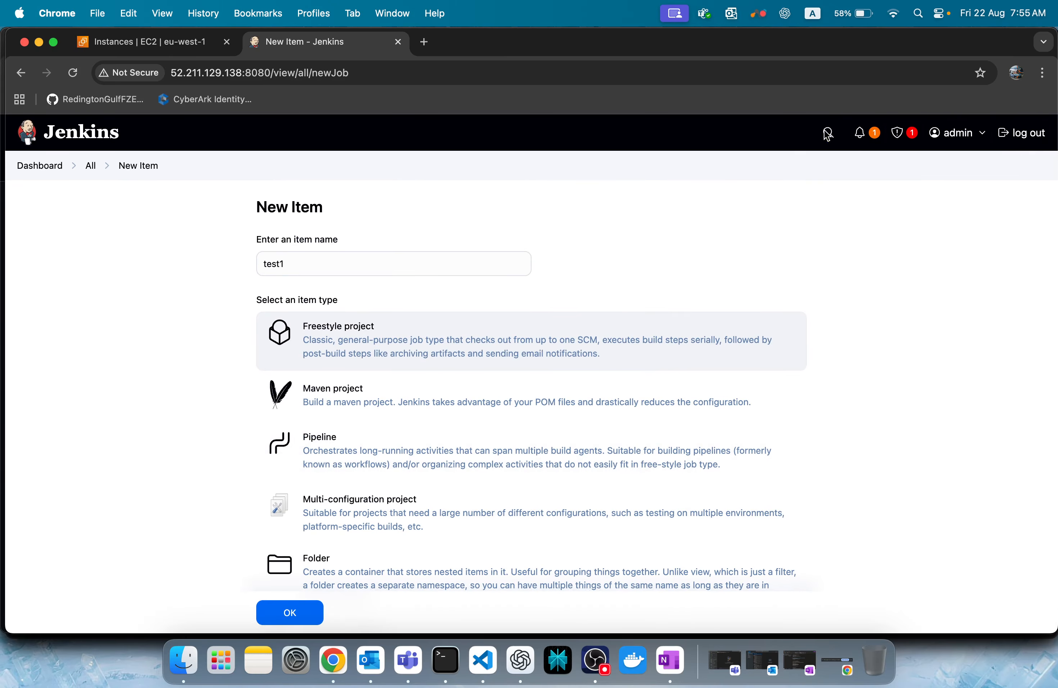
scroll(562, 417, "down", 7)
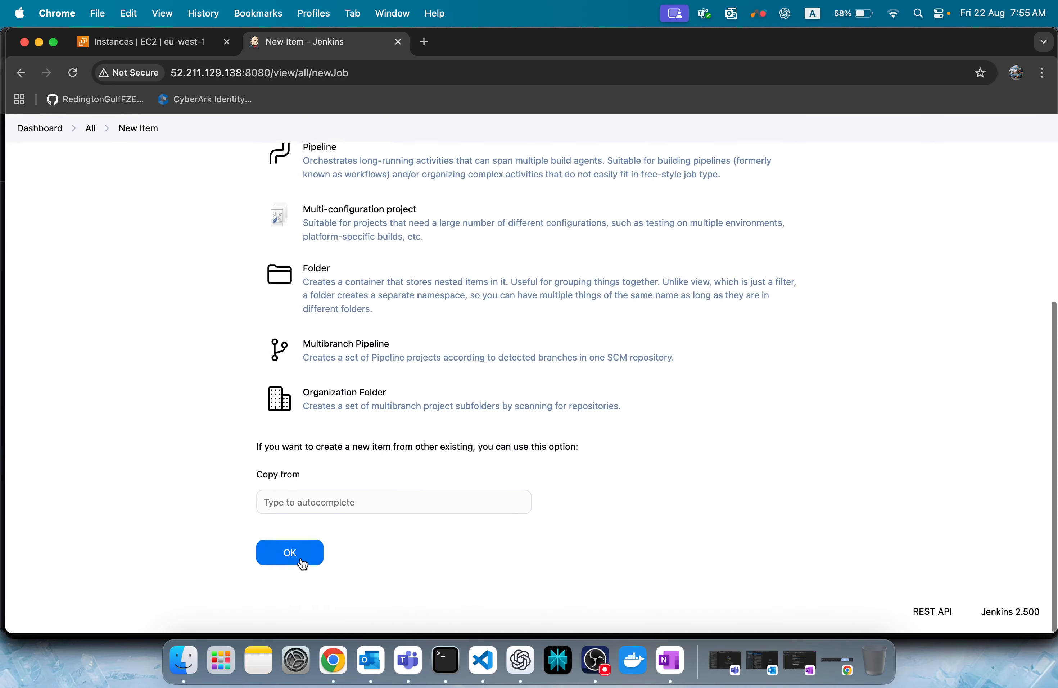
left_click(294, 560)
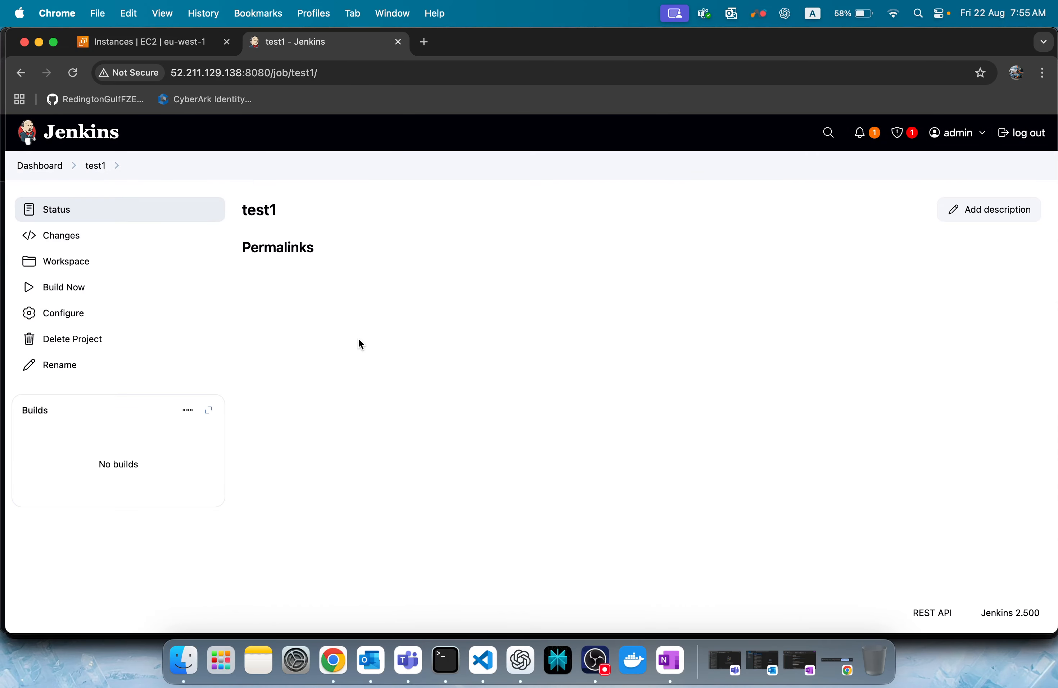
left_click(45, 167)
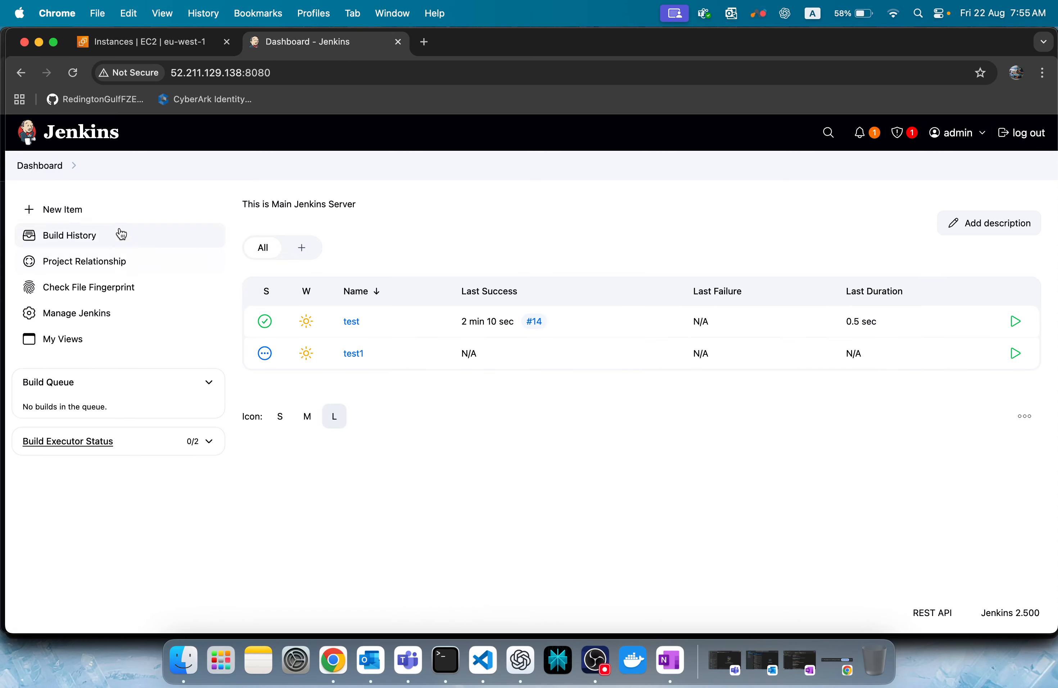
Create freestyle job 'test2' copied from the test job.
left_click(153, 210)
type("test2")
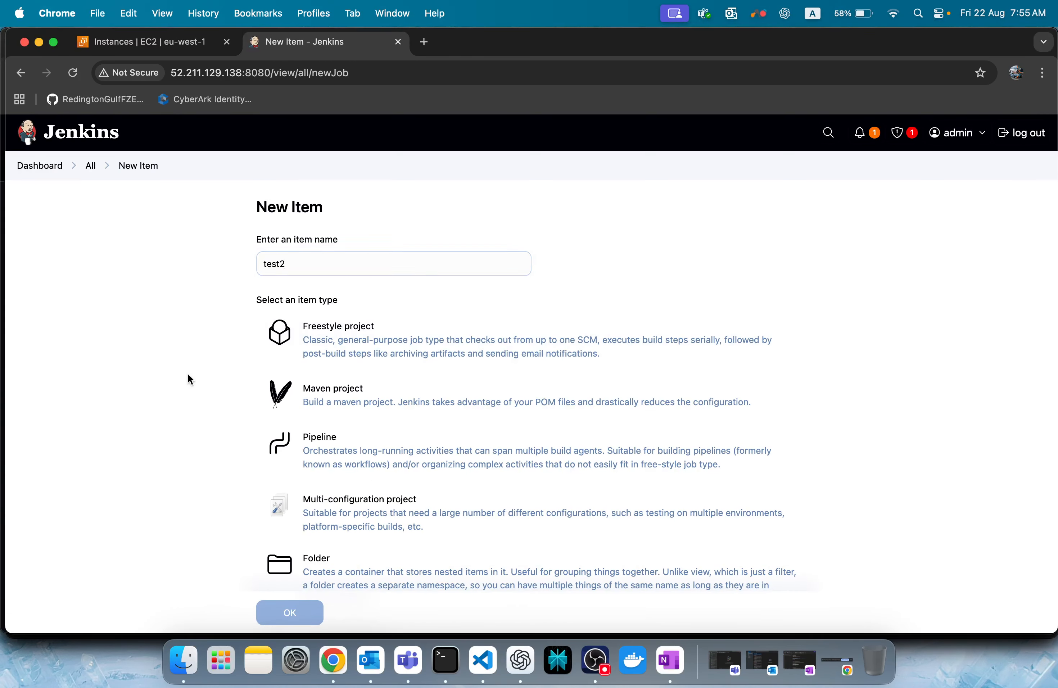
left_click(374, 349)
scroll(177, 379, "down", 6)
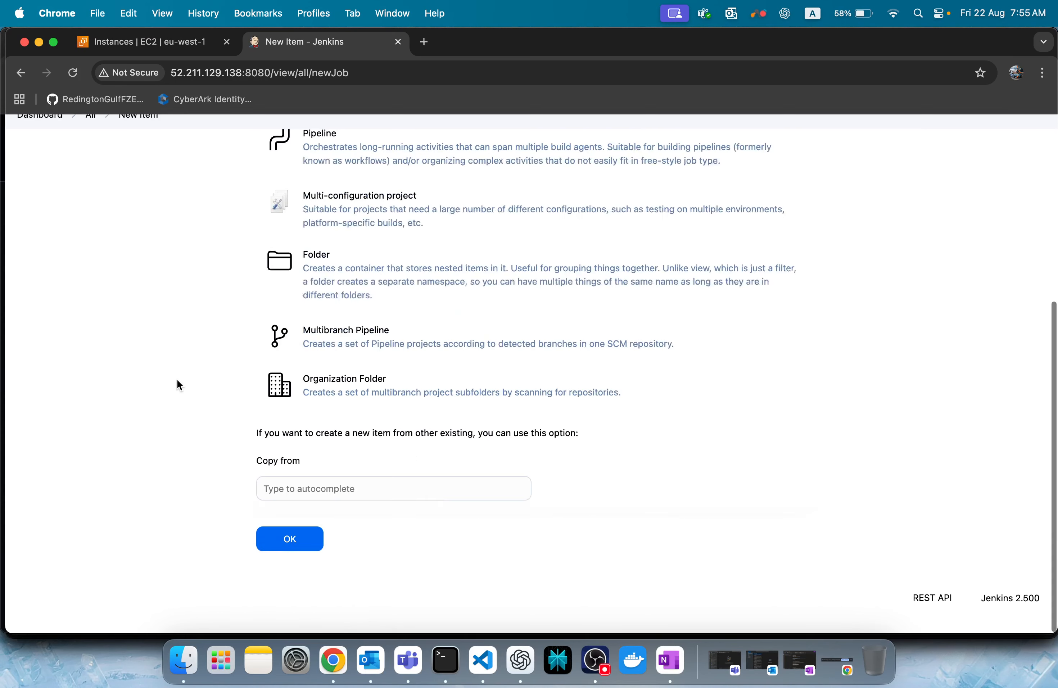
left_click(342, 512)
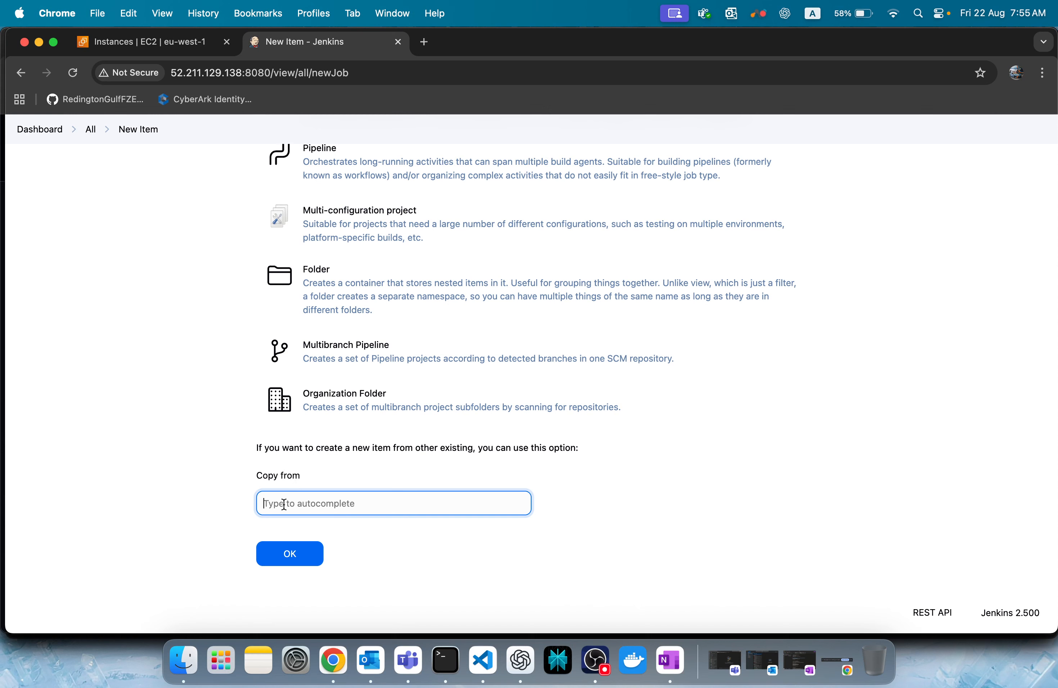
type("te")
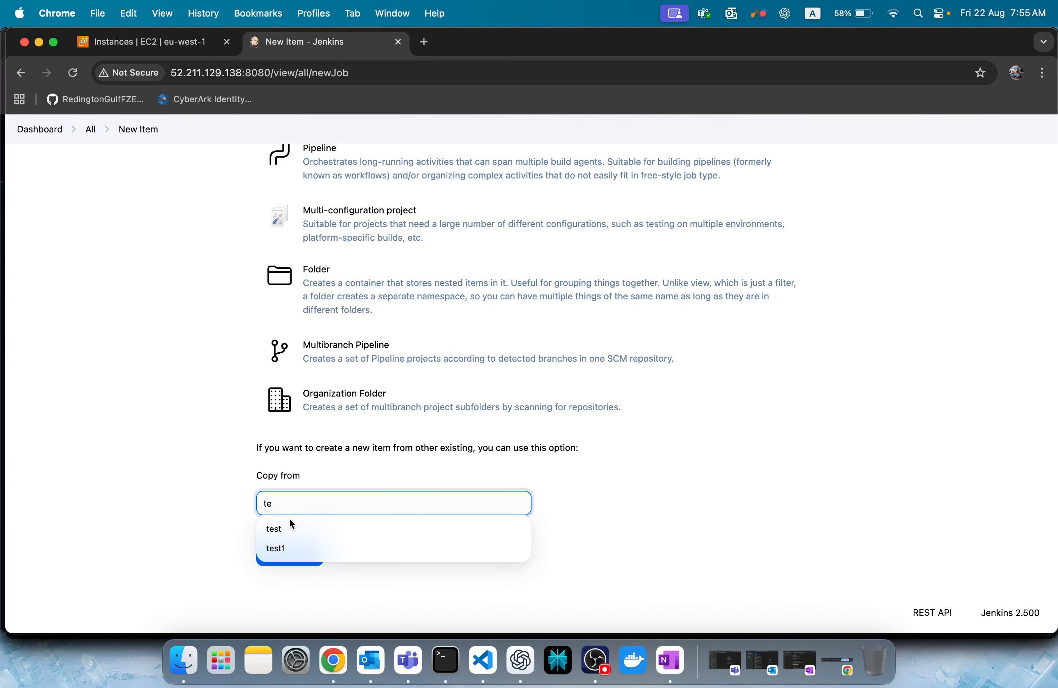
left_click(284, 529)
left_click(210, 525)
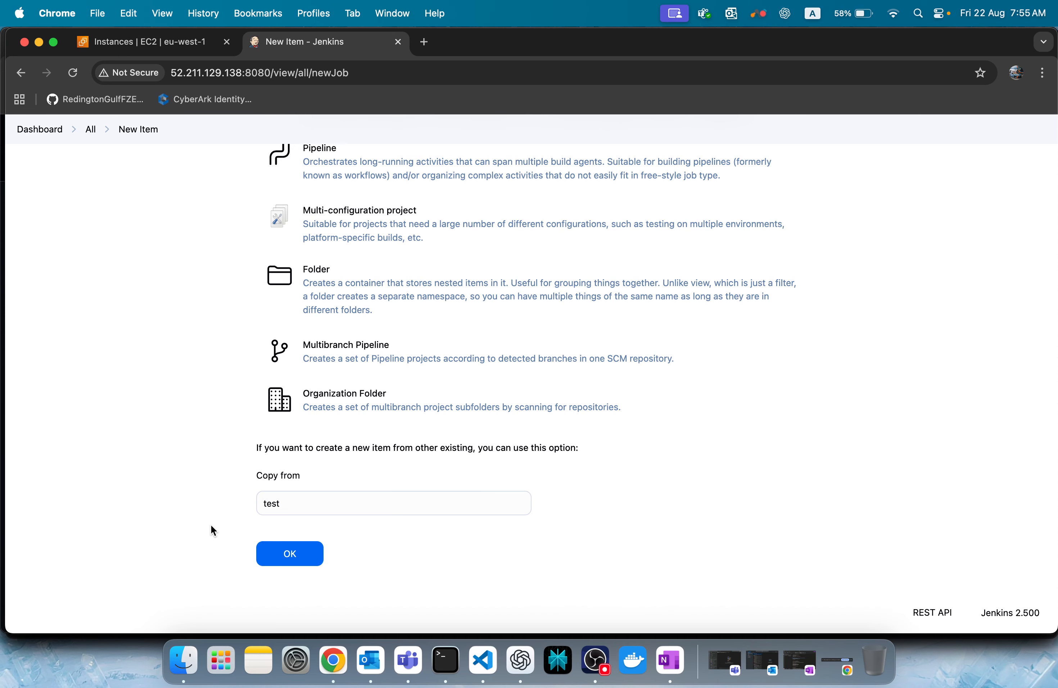
left_click(272, 552)
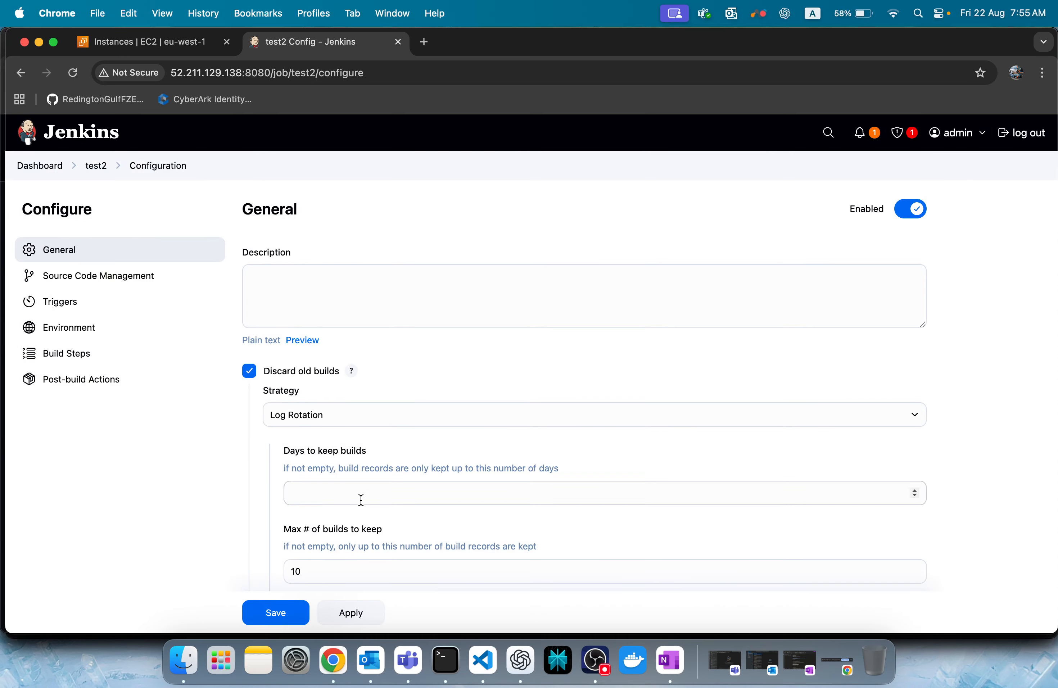
Check test2's copied echo $ENV shell step, save it, and return to the Dashboard.
scroll(361, 499, "down", 20)
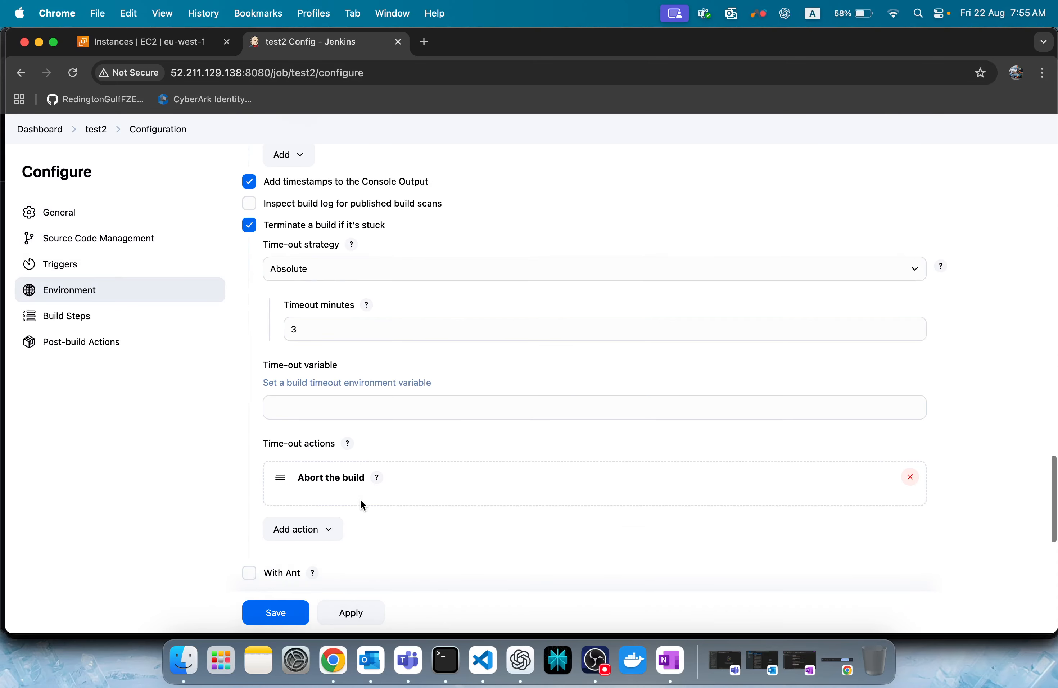
scroll(361, 499, "down", 10)
left_click(359, 256)
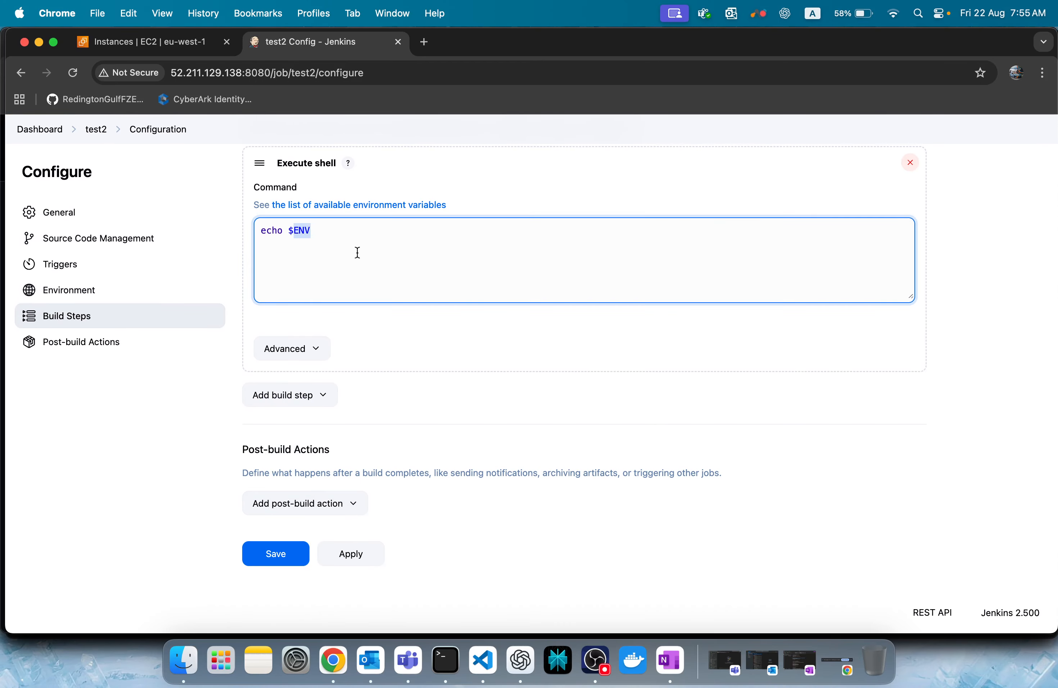
left_click(275, 553)
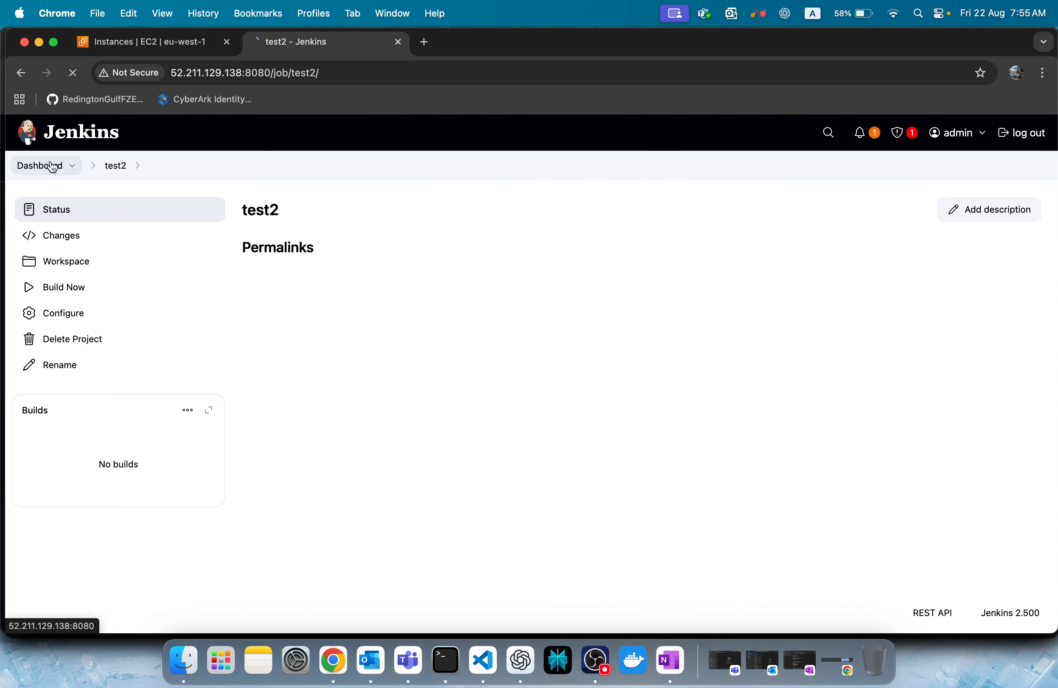
left_click(53, 166)
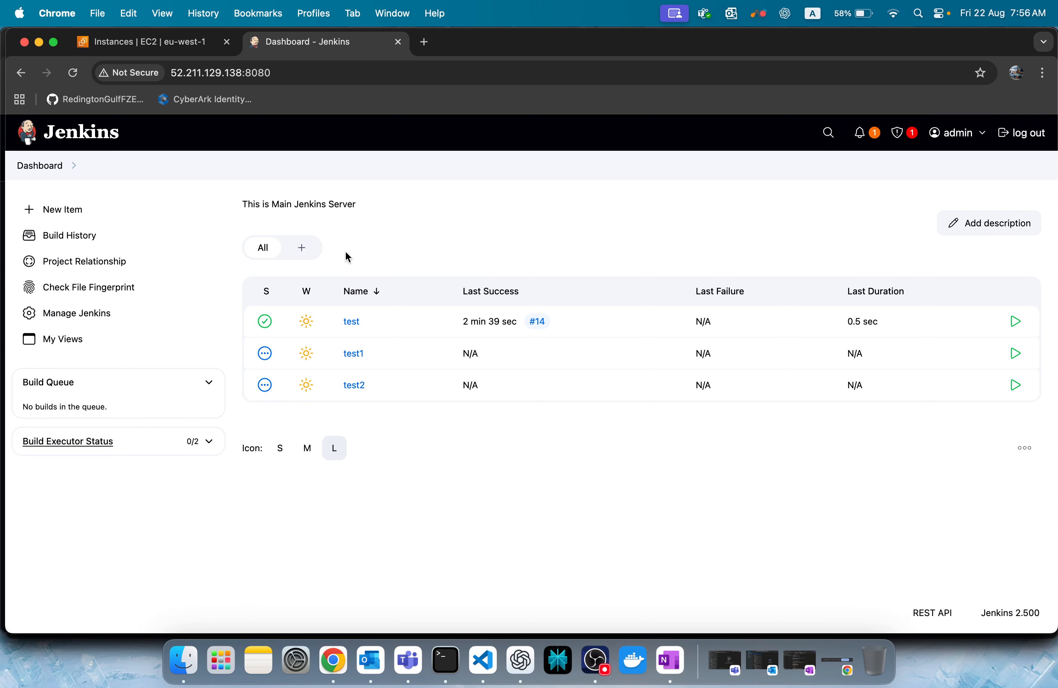
left_click(107, 312)
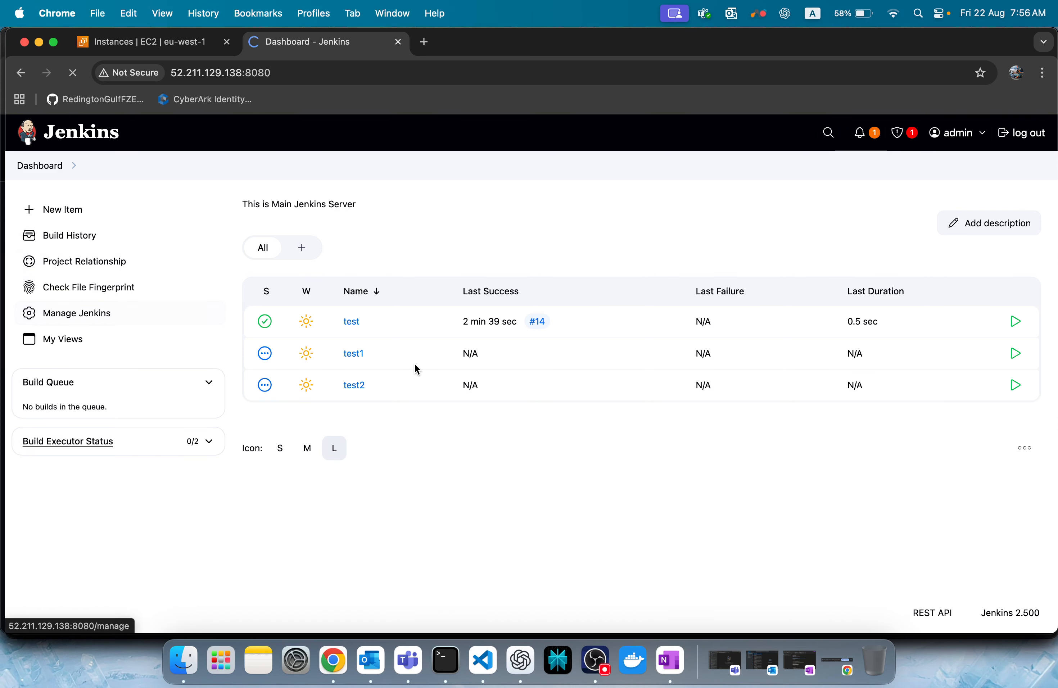
scroll(439, 460, "down", 5)
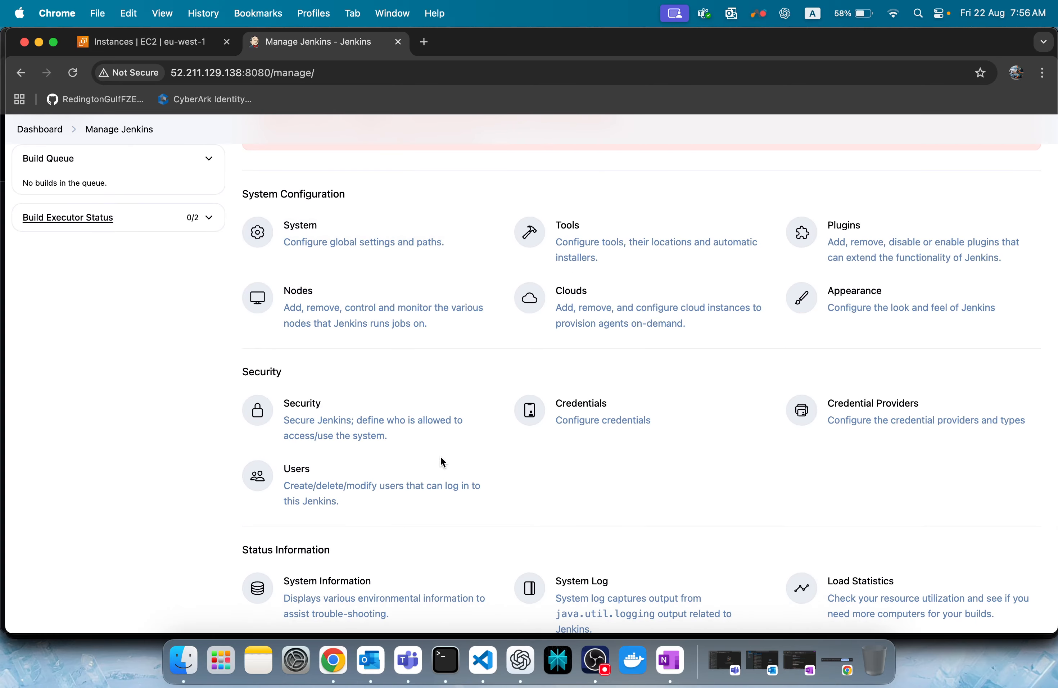
scroll(552, 497, "up", 3)
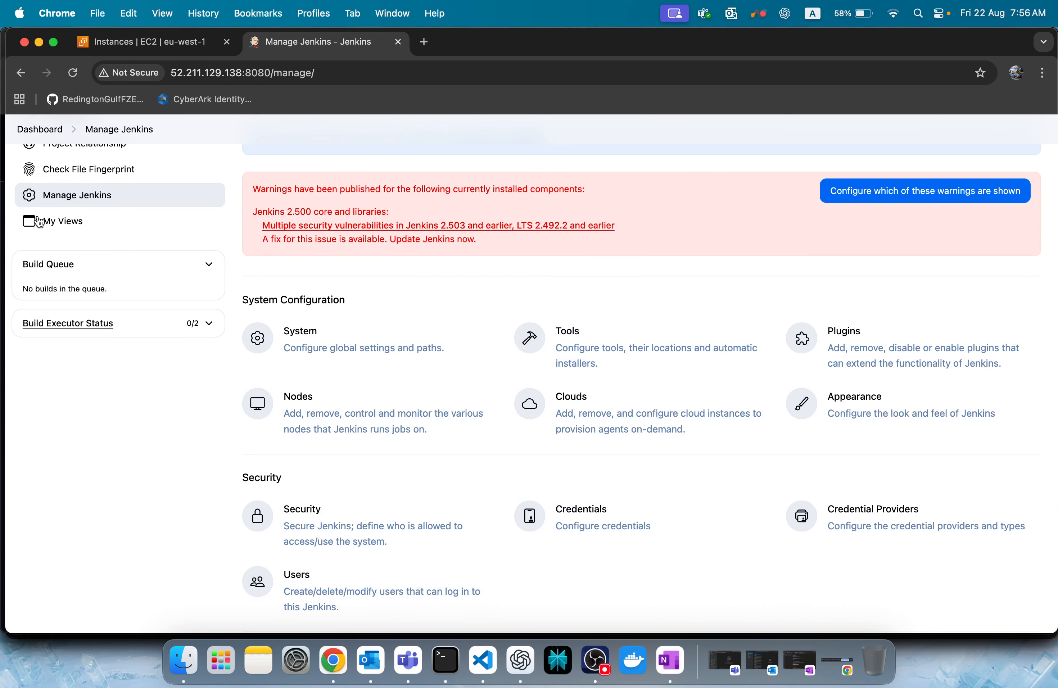
left_click(39, 129)
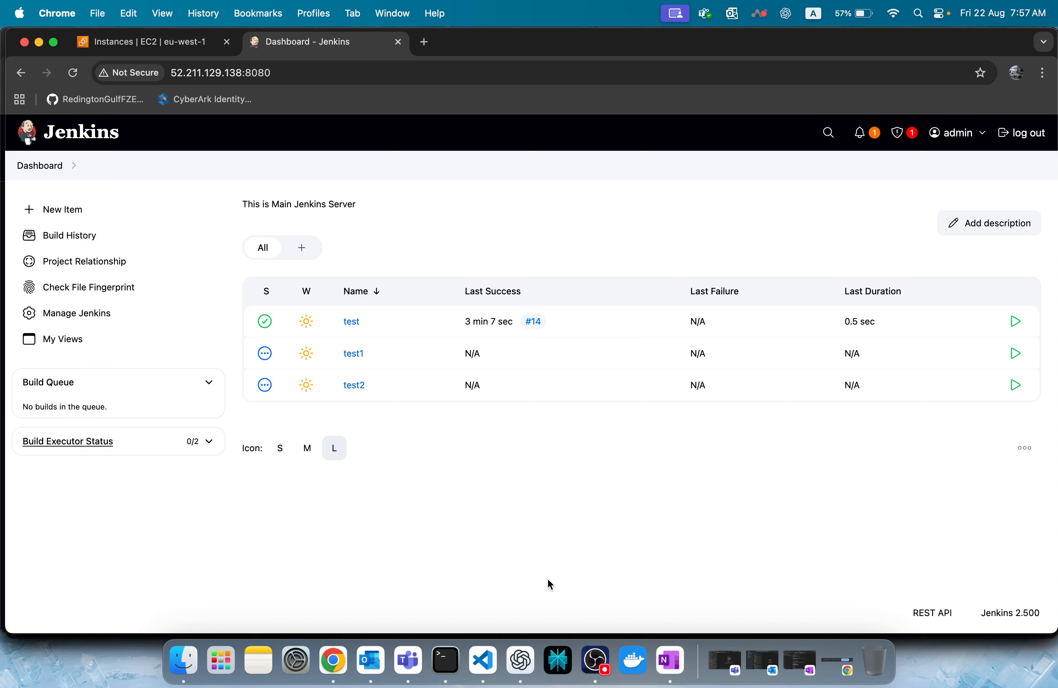
left_click(596, 660)
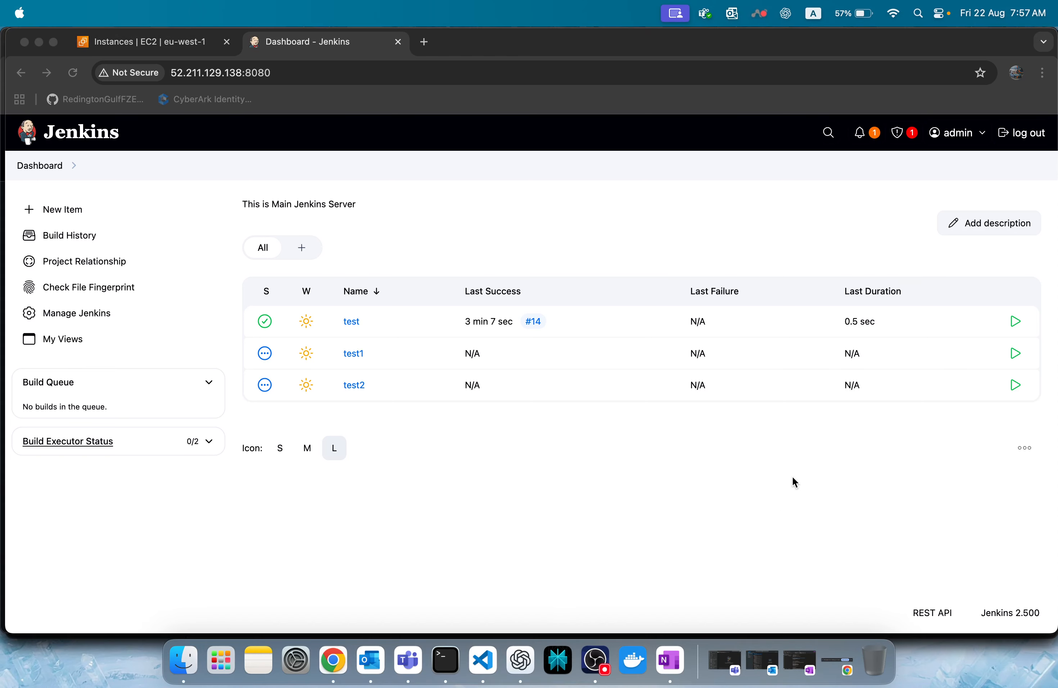